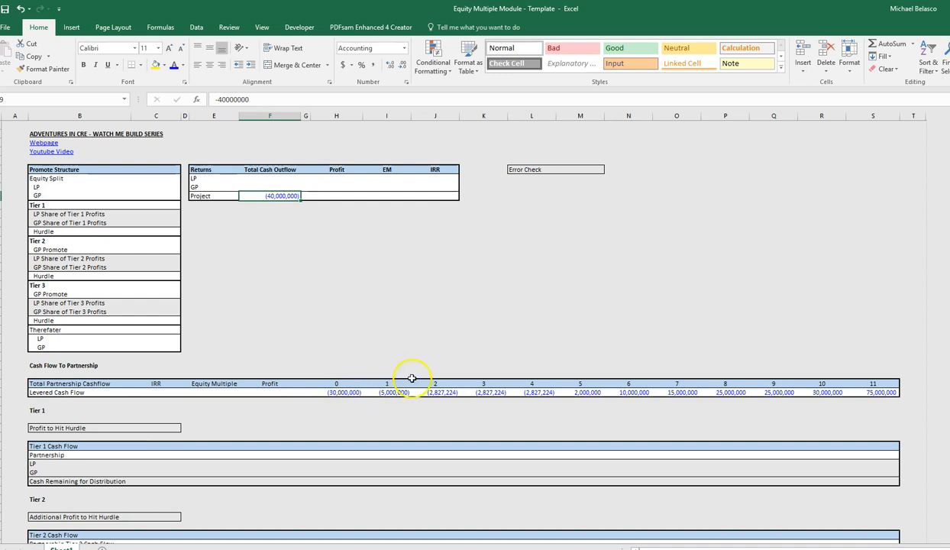
Examine the Project's total cash outflow and the levered cash flows of the early years, from year 4 back to year 0
left_click(281, 188)
left_click(280, 196)
key("Right")
key("Right")
key("ctrl+Down")
key("Down")
key("Right")
key("Right")
key("Right")
key("Right")
key("Right")
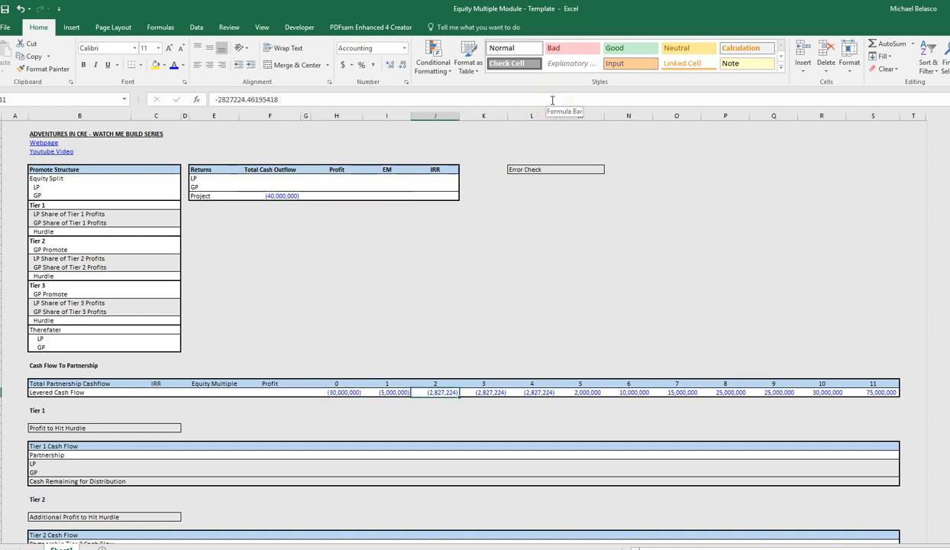
key("Right")
key("Right")
key("Right")
key("Left")
key("Left")
key("Left")
key("Left")
key("Left")
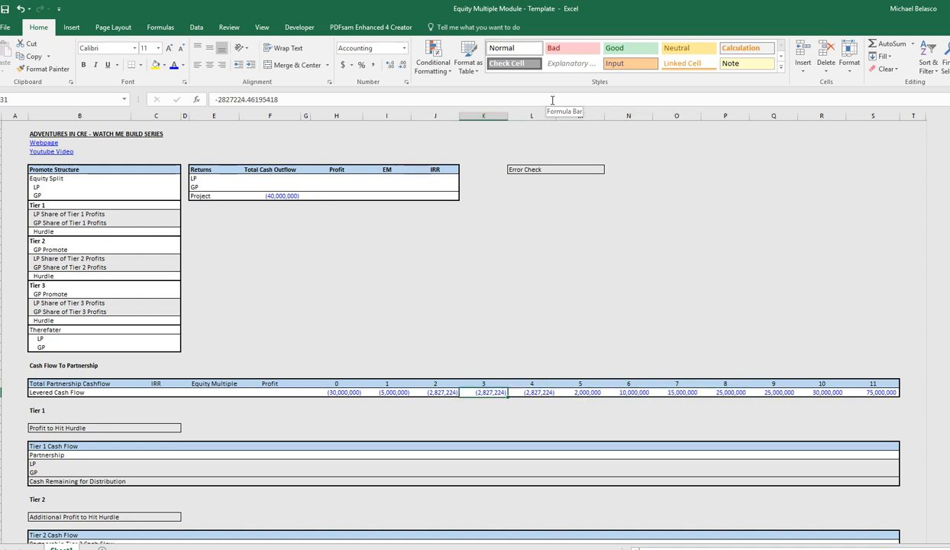
key("Left")
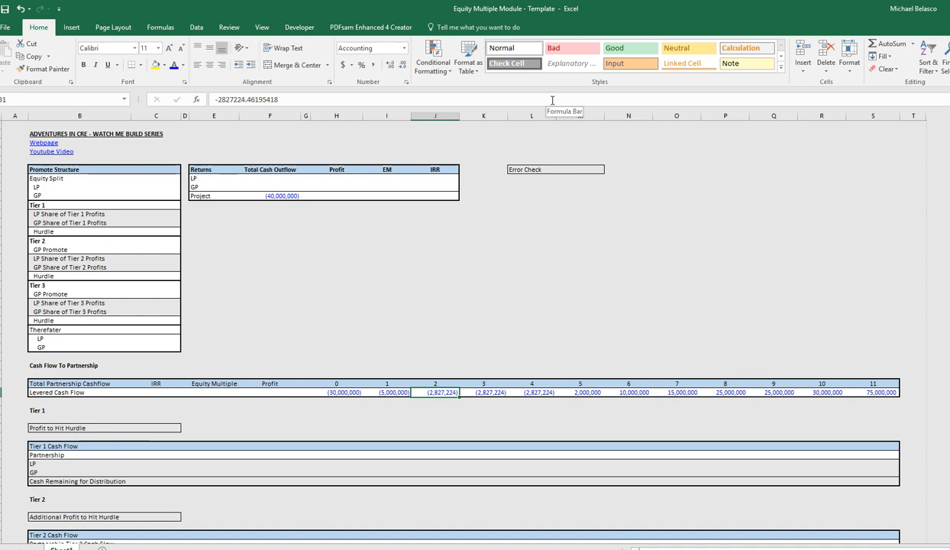
key("Left")
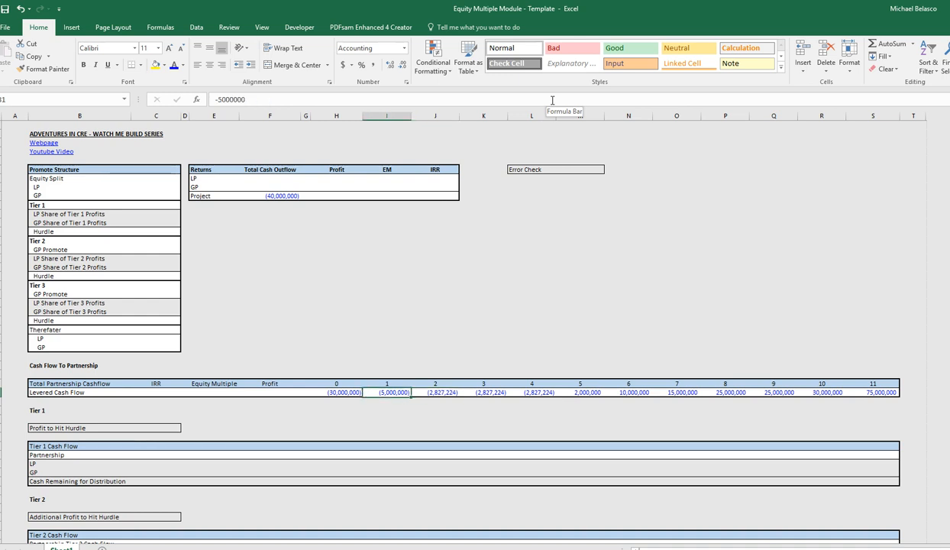
key("Left")
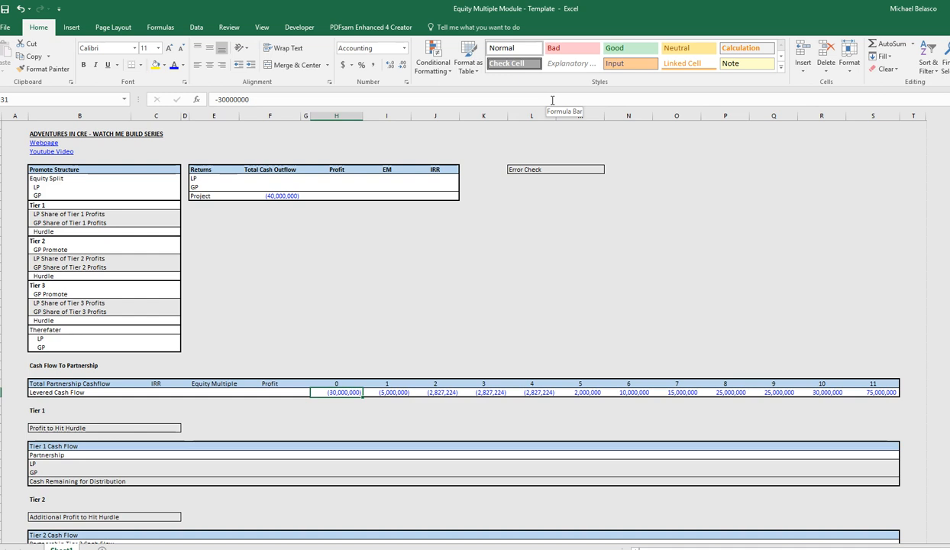
Examine the levered cash flows of the later years, the row's equity multiple and profit cells, and the Project's total cash outflow
key("Right")
key("Right")
key("Right")
key("Right")
key("Right")
key("Right")
key("Right")
key("Right")
key("Right")
key("Left")
key("Left")
key("Left")
key("Left")
key("Left")
key("Left")
key("Left")
key("Left")
key("Left")
key("Left")
key("Left")
key("Left")
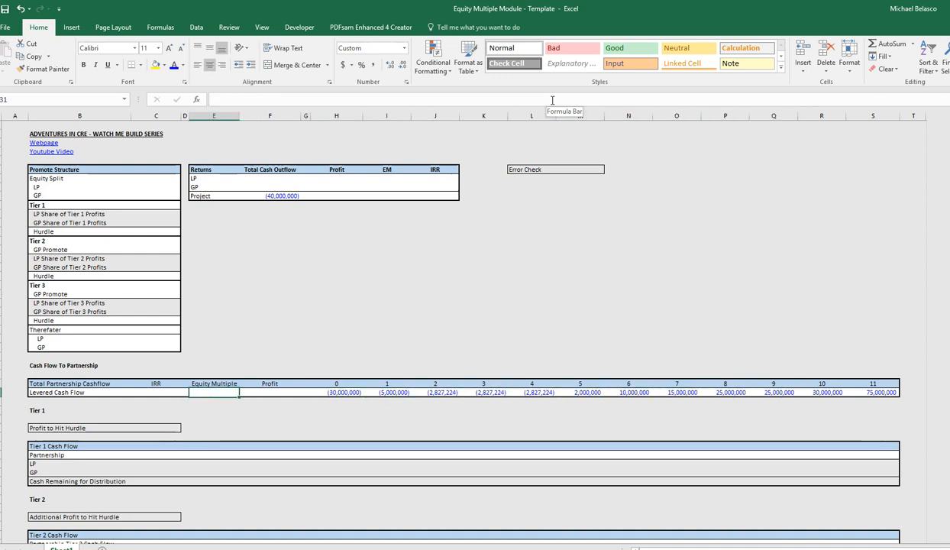
key("Right")
key("Up")
key("ctrl+Up")
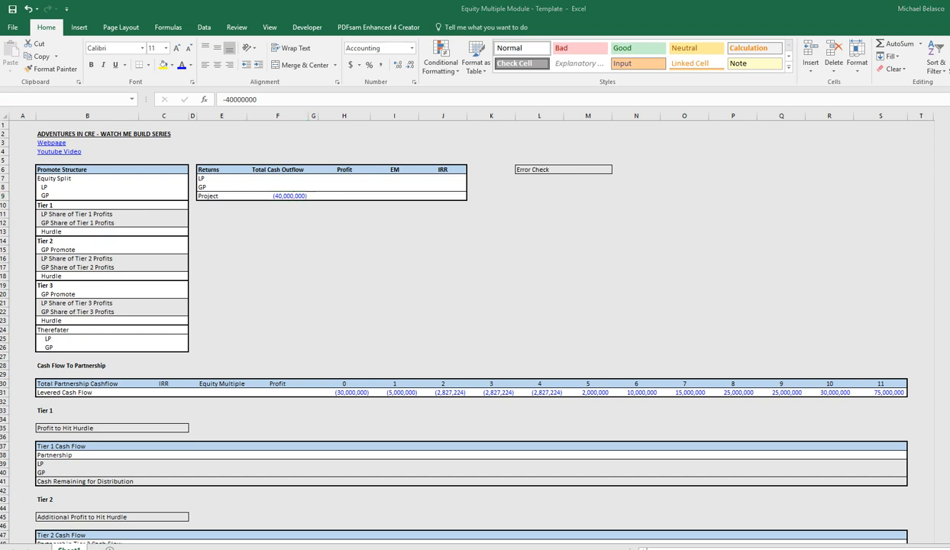
Sum the levered cash flows of years 0 through 4 in cell L27 with =SUM(H31:L31)
left_click(350, 391)
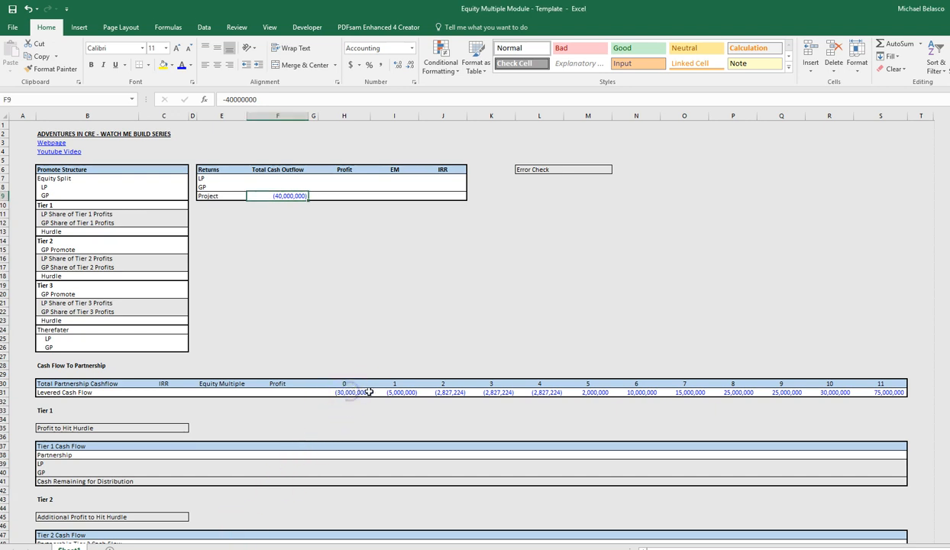
left_click(386, 392)
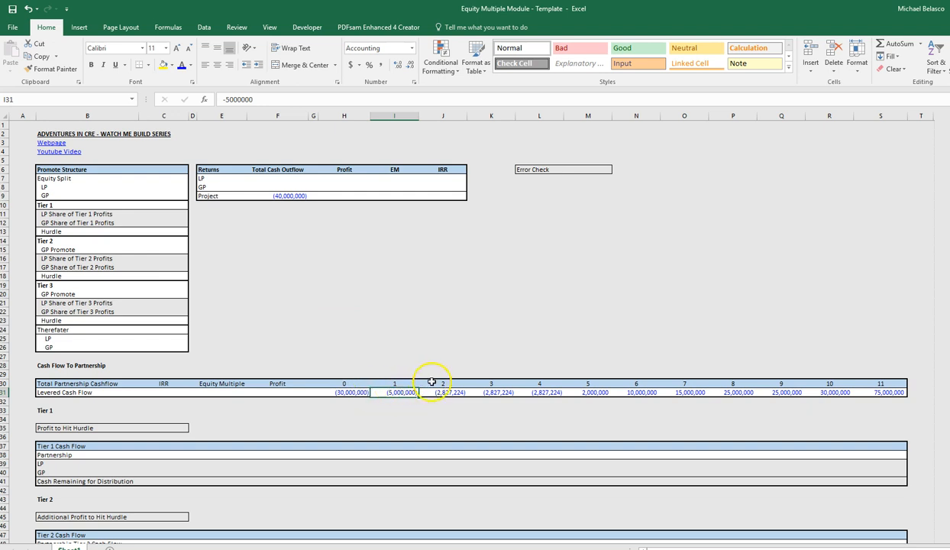
left_click(535, 391)
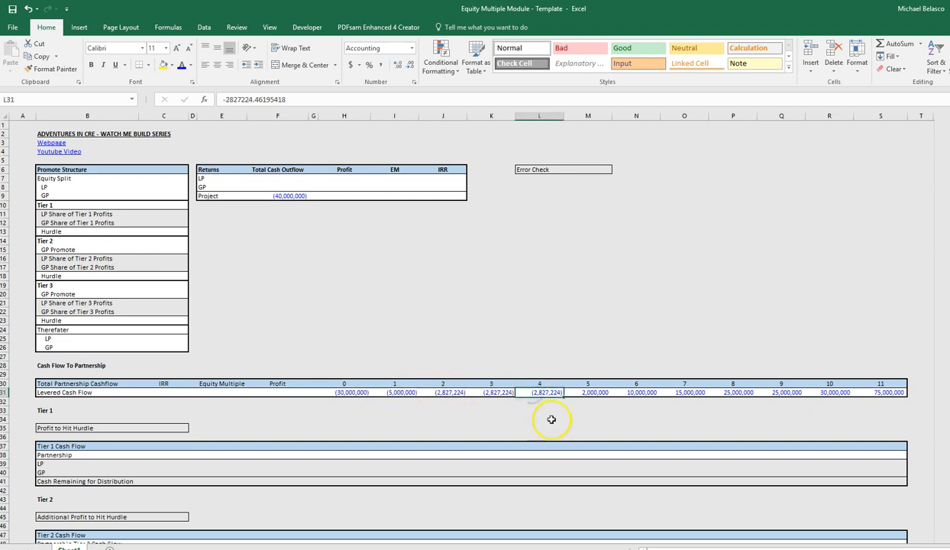
left_click(542, 355)
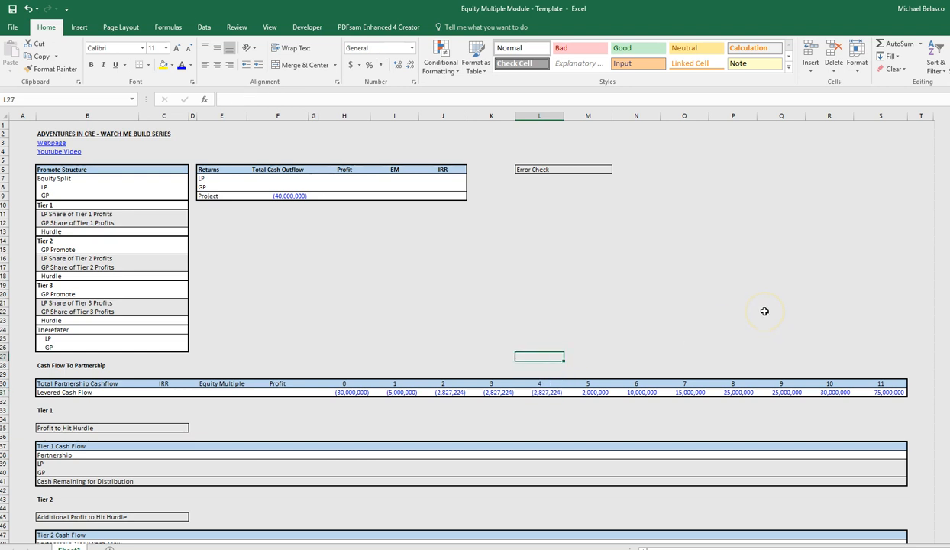
type("=sum")
key("Tab")
key("Down")
key("Down")
key("Down")
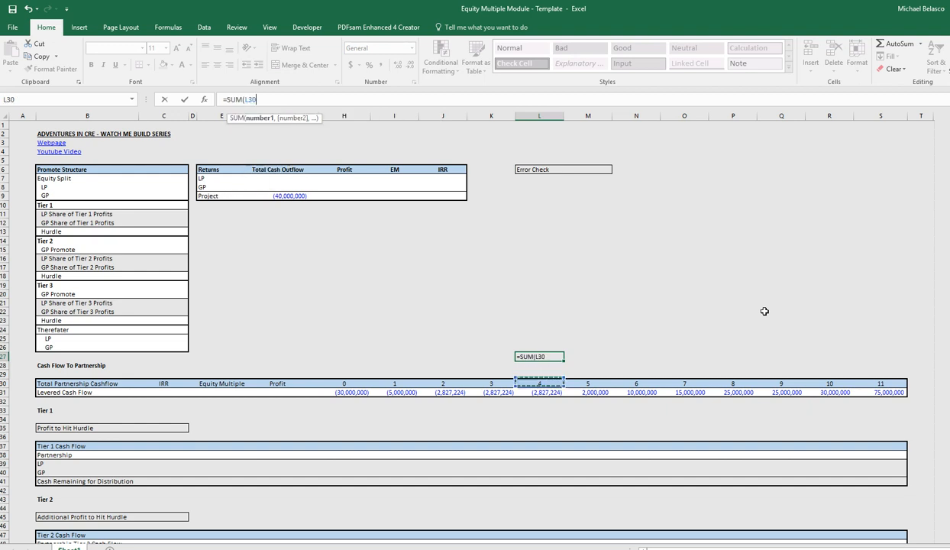
key("ctrl+shift+Left")
key("Return")
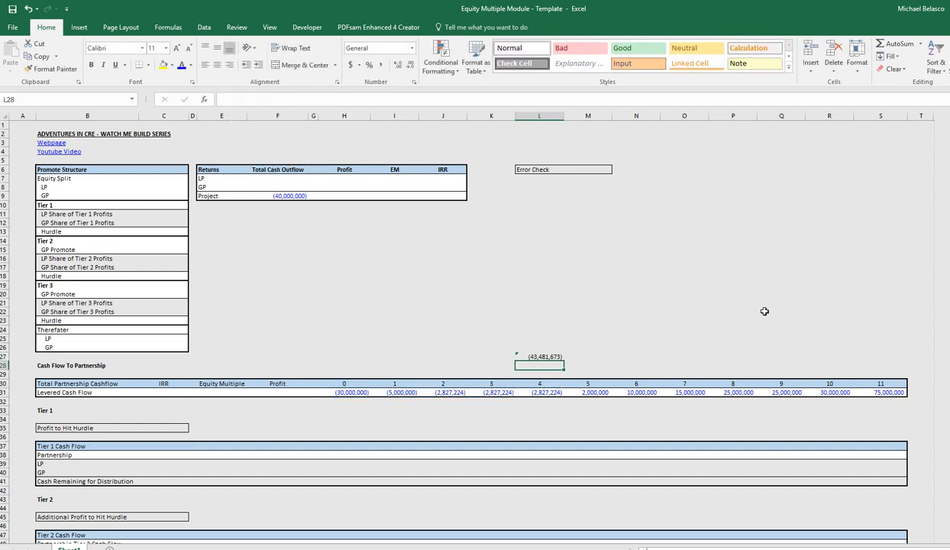
Set the Project's total cash outflow in the Returns table to -45000000
key("Up")
key("Left")
key("Left")
key("Left")
key("Left")
key("Left")
key("Left")
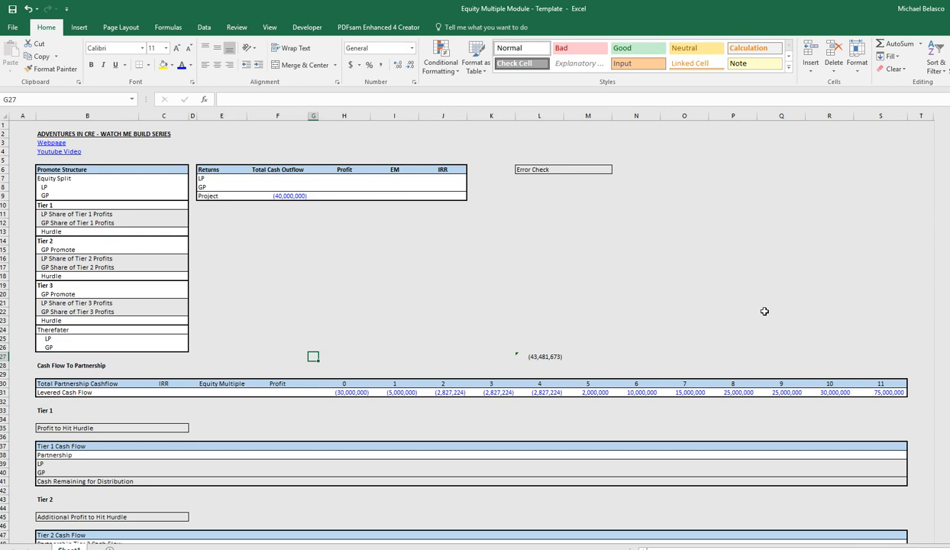
key("ctrl+Up")
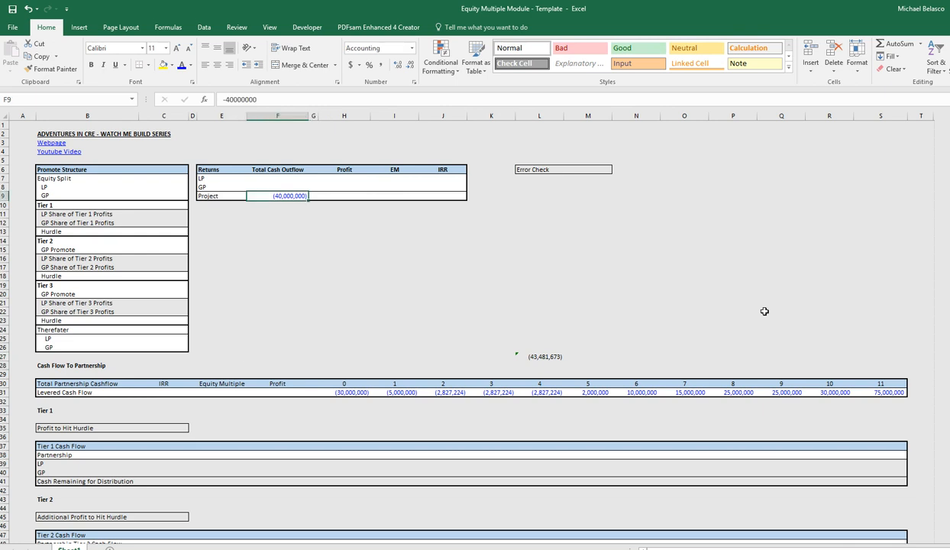
type("-45000000")
key("Return")
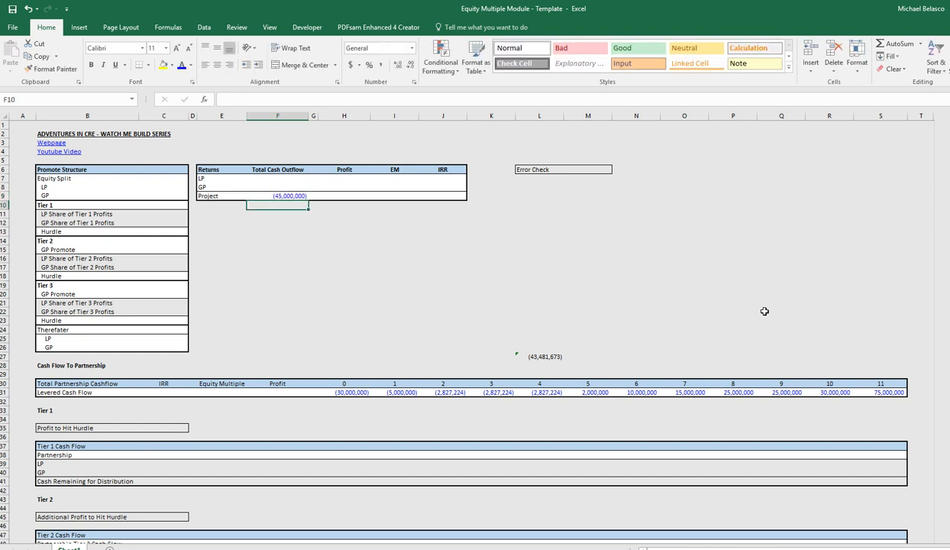
Examine the levered cash flow row up to the year 5 amount
key("Down")
key("Down")
key("Down")
key("Down")
key("Down")
key("Down")
key("Down")
key("Down")
key("Down")
key("Down")
key("Down")
key("Down")
key("Down")
key("Down")
key("Down")
key("Down")
key("Down")
key("Down")
key("Down")
key("Down")
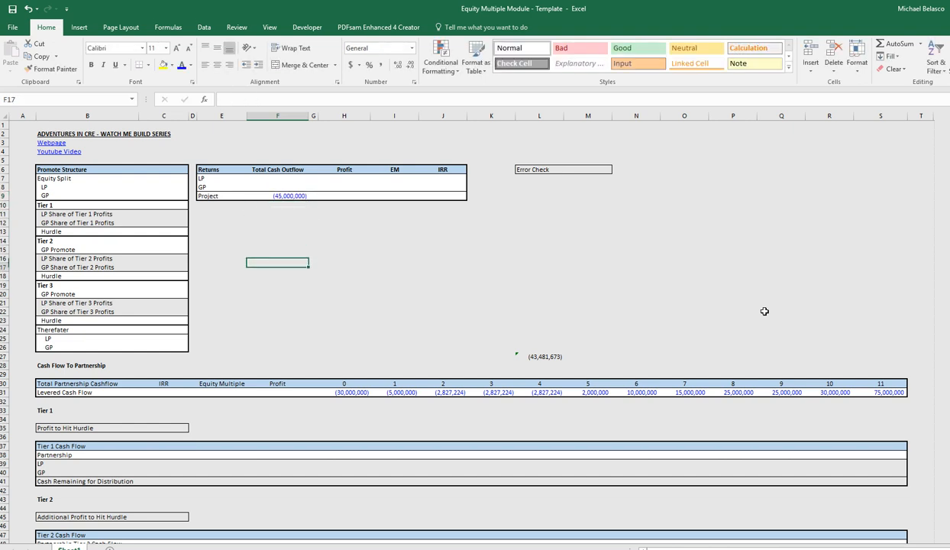
key("Right")
key("Right")
key("Right")
key("Up")
key("Right")
key("Right")
key("Right")
key("Right")
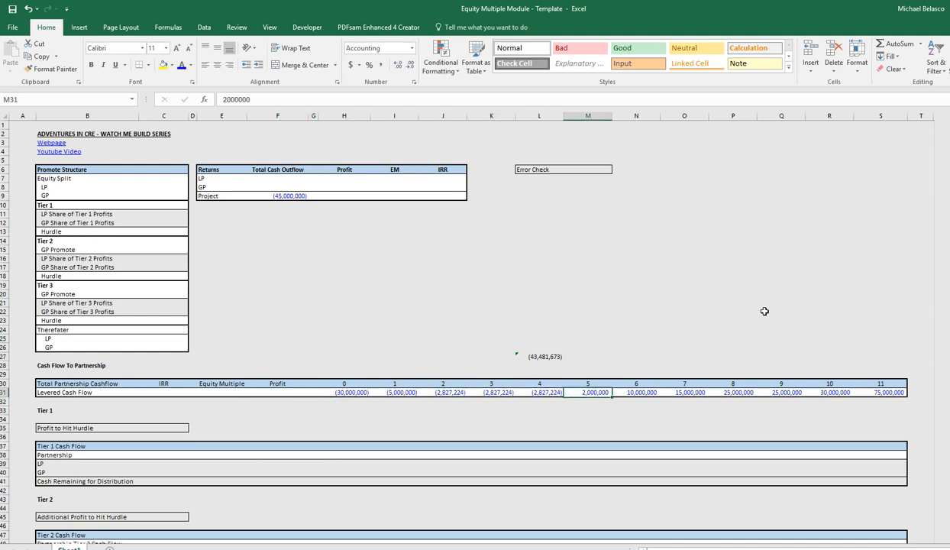
Compare the temporary sum in cell L27 with the Project's total cash outflow in the Returns table
key("Left")
key("Up")
key("Up")
key("Up")
key("Up")
key("Left")
key("Left")
key("Left")
key("Left")
key("Left")
key("Left")
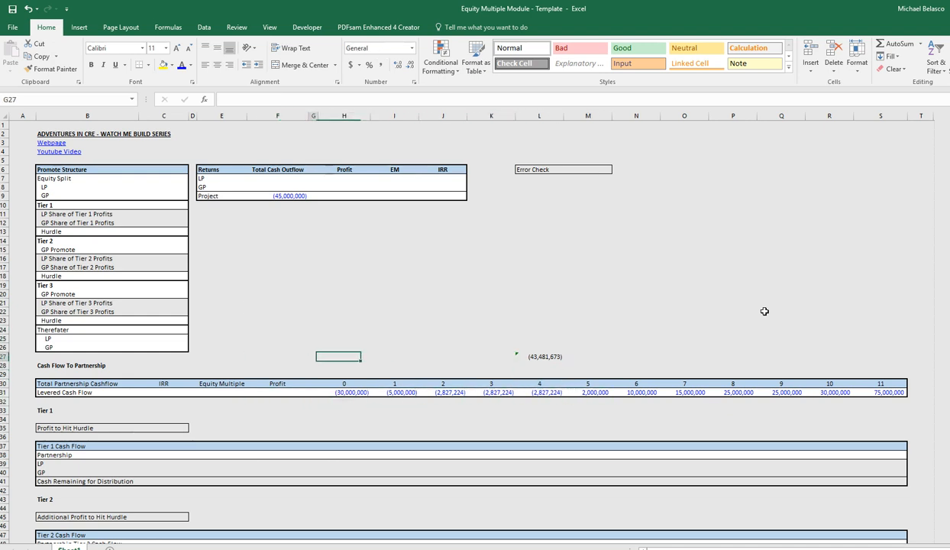
key("Up")
key("Up")
key("Up")
key("Up")
key("Up")
key("Up")
key("Up")
key("Up")
key("Up")
key("Up")
key("Up")
key("Up")
key("Up")
key("Up")
key("Up")
key("Up")
key("Up")
key("Up")
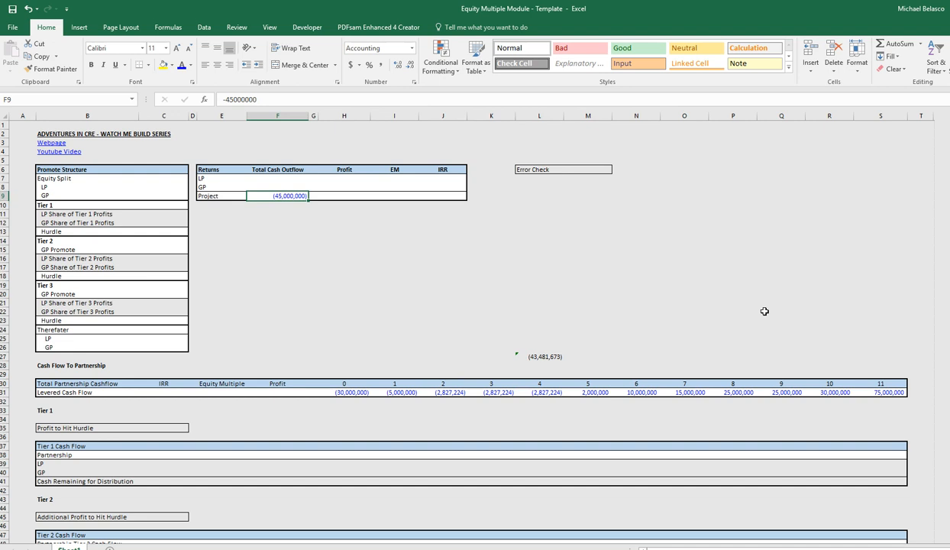
Examine the year 5 levered cash flow and the row's equity multiple and profit cells against the Project's total cash outflow
key("Down")
key("Down")
key("Down")
key("Down")
key("Down")
key("Down")
key("Down")
key("Down")
key("Down")
key("Down")
key("Down")
key("Down")
key("Down")
key("Down")
key("Down")
key("Down")
key("Down")
key("Down")
key("Down")
key("Down")
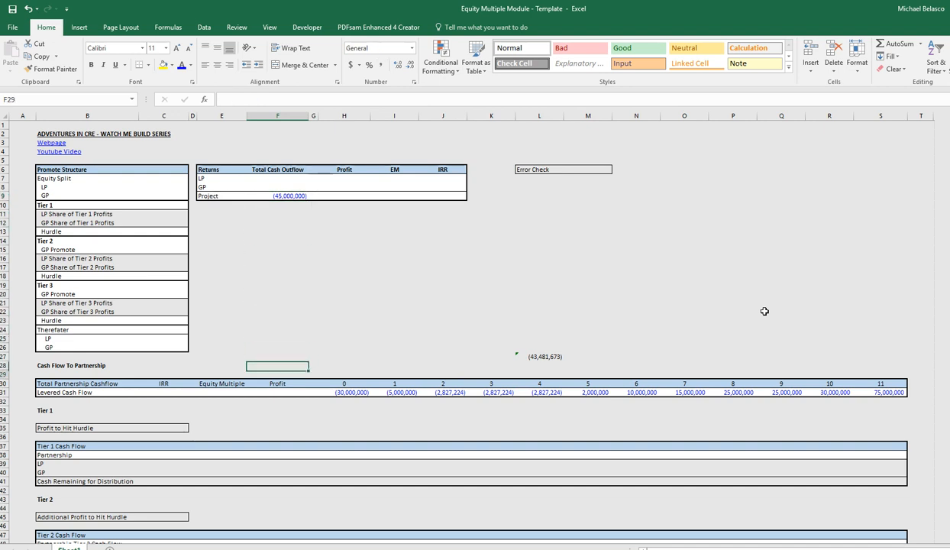
key("Down")
key("Right")
key("Right")
key("Right")
key("Right")
key("Right")
key("Right")
key("Right")
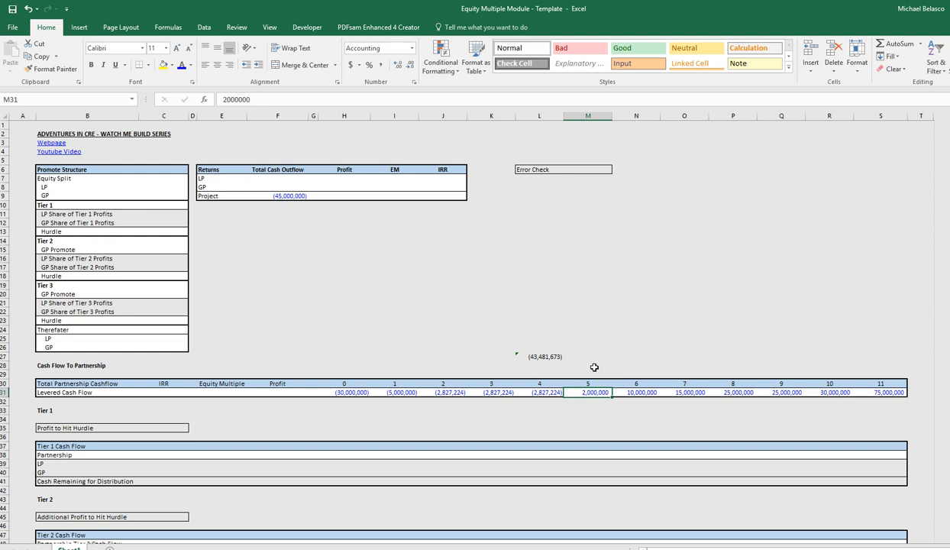
left_click(226, 392)
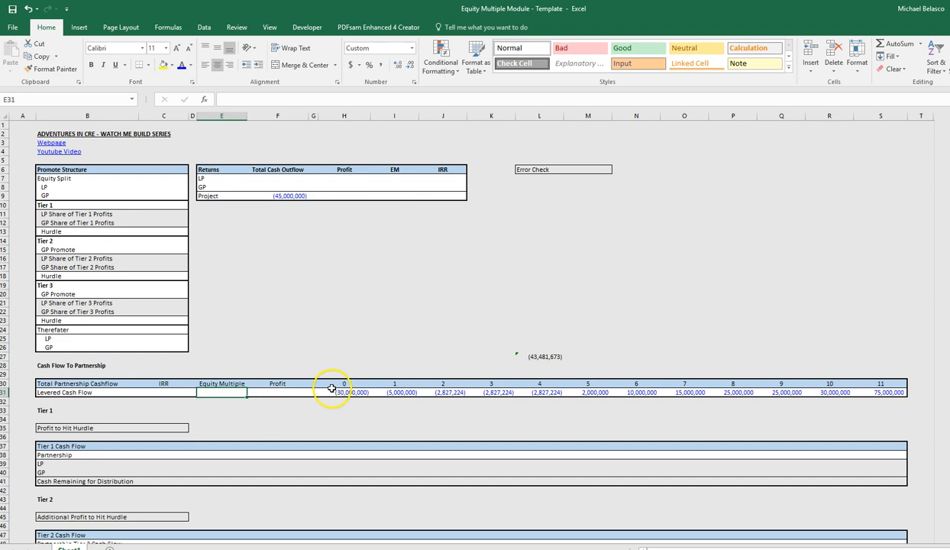
mouse_move(335, 389)
left_mouse_down()
mouse_move(571, 392)
mouse_move(479, 409)
mouse_move(387, 410)
mouse_move(348, 394)
left_mouse_up()
left_click(276, 391)
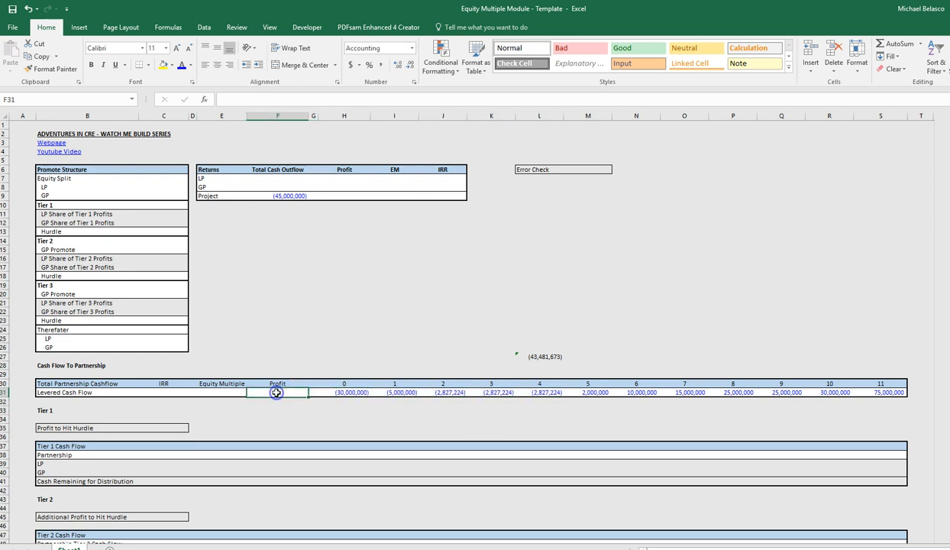
left_click(295, 195)
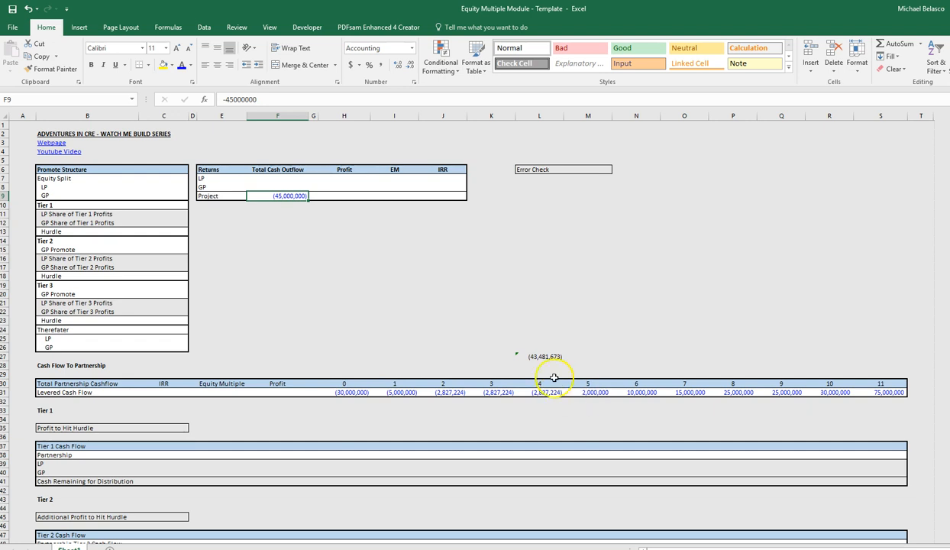
Clear the temporary sum of the year 0 through 4 cash flows from cell L27
left_click(540, 355)
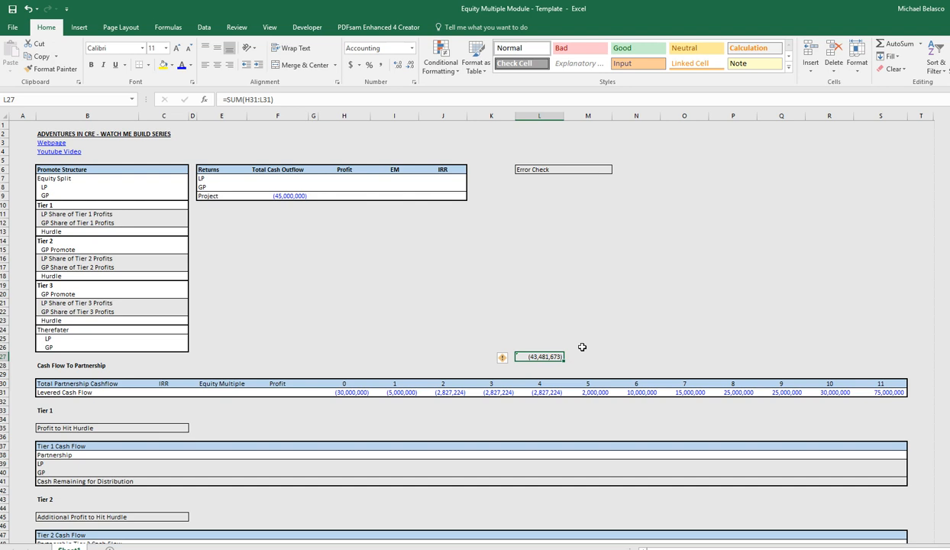
key("Delete")
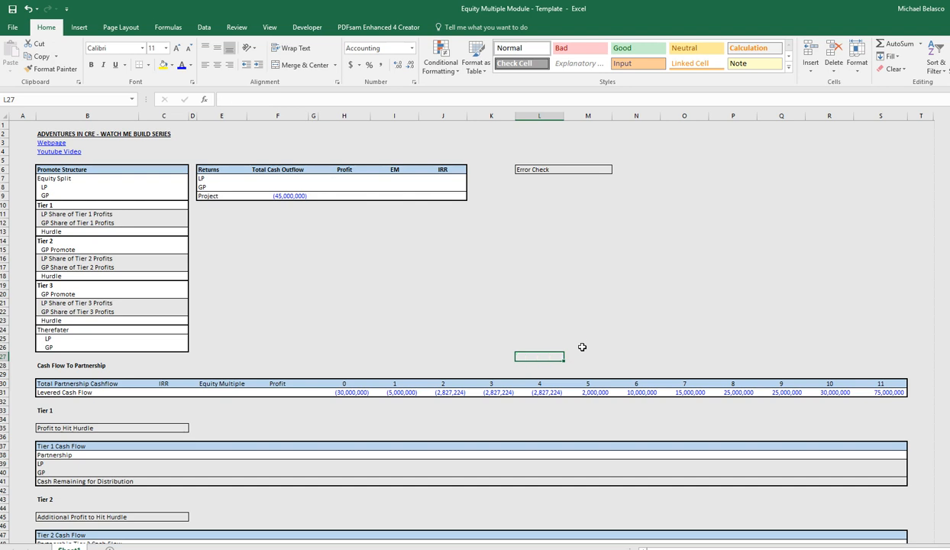
Set the LP equity split in the Promote Structure table to 90%
left_click(276, 196)
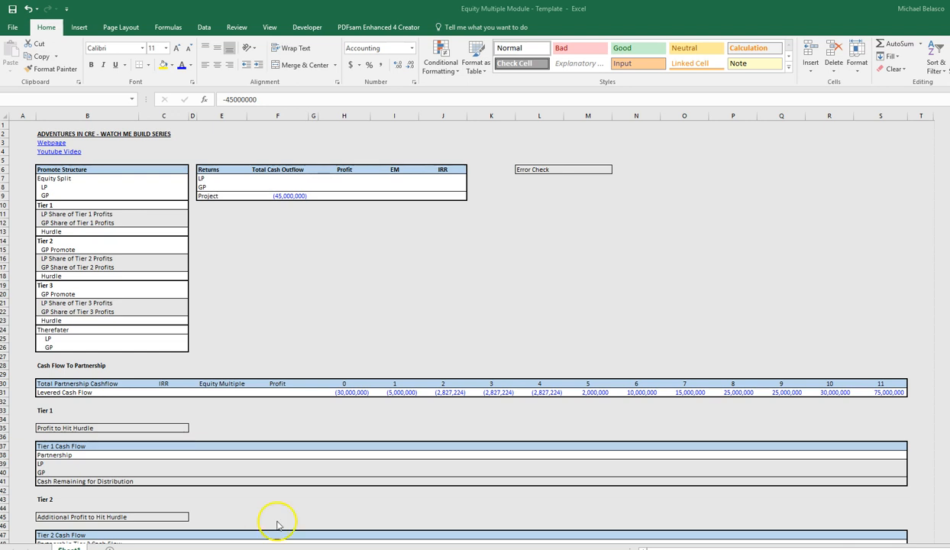
left_click(165, 190)
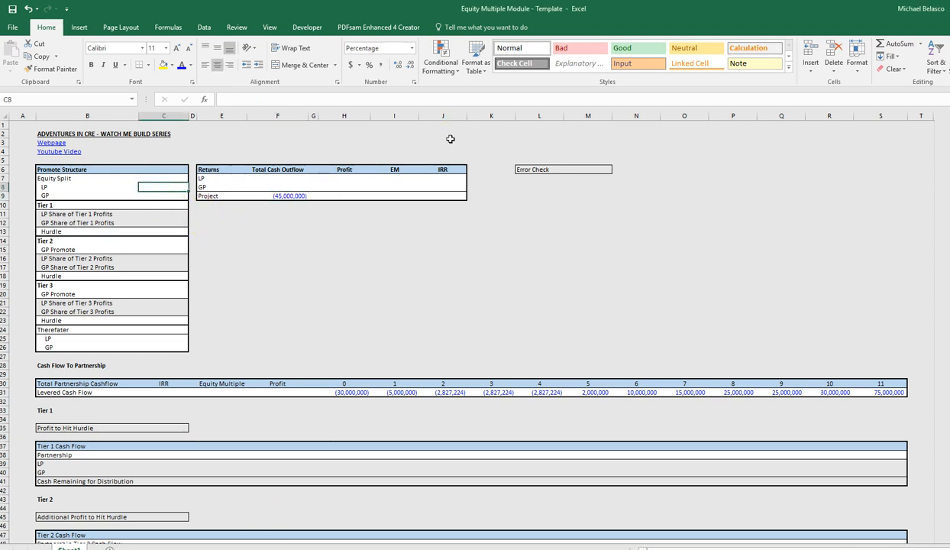
type("90")
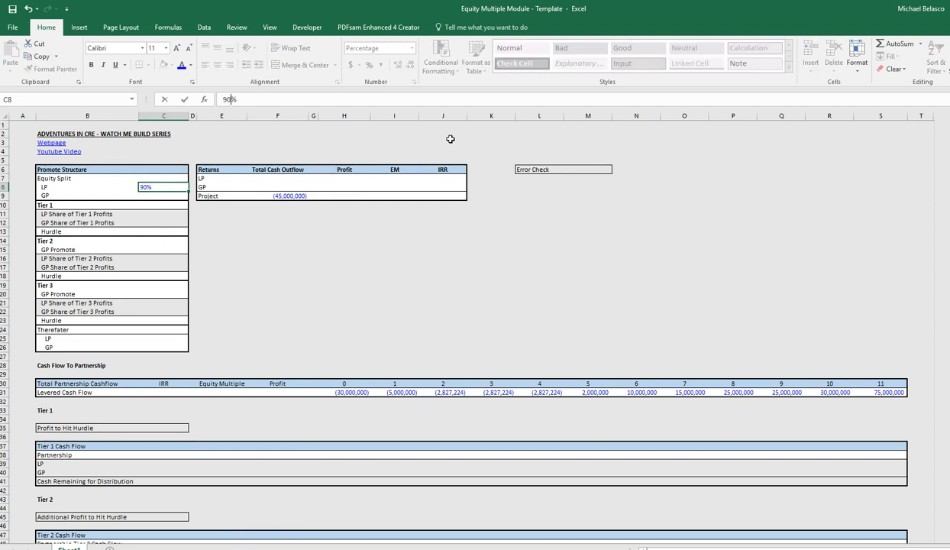
key("Return")
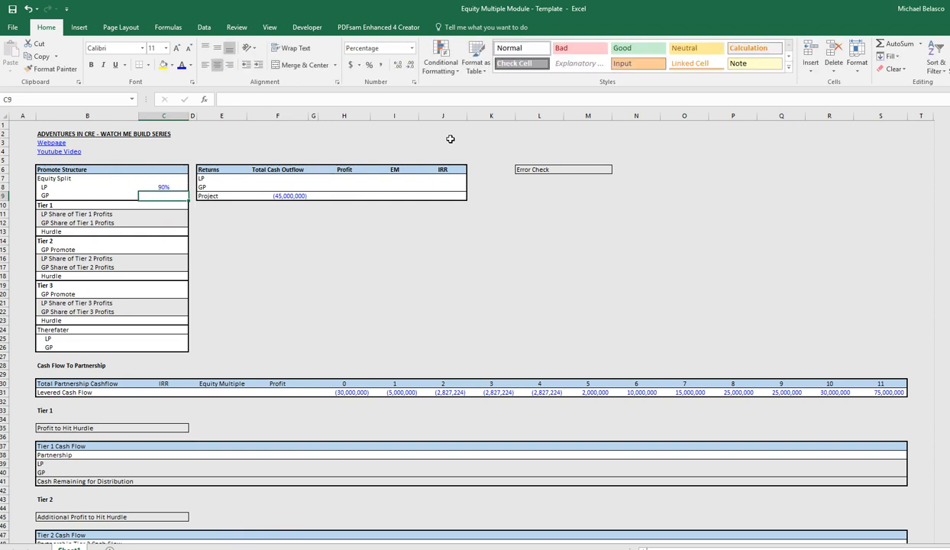
Calculate the GP equity split in cell C9 as one minus the LP split with =1-C8
type("1")
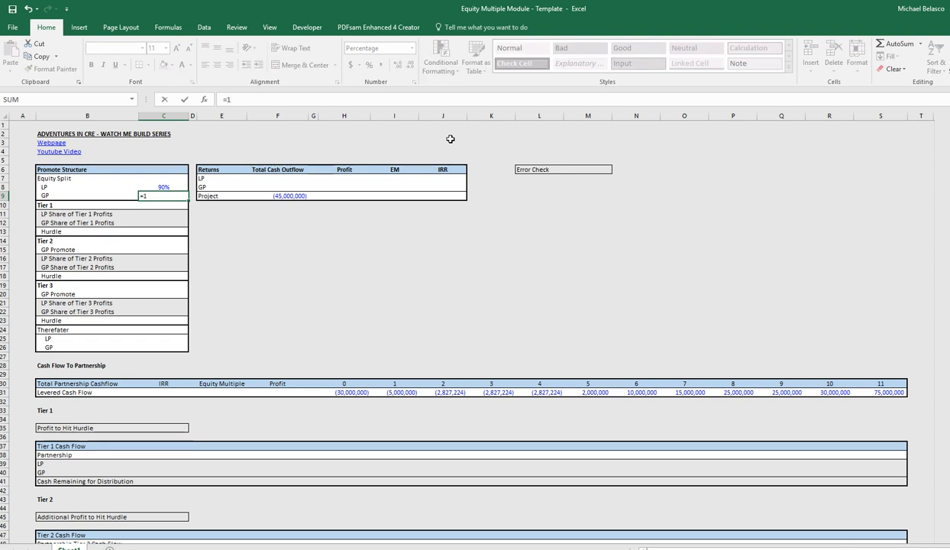
type("-")
key("Up")
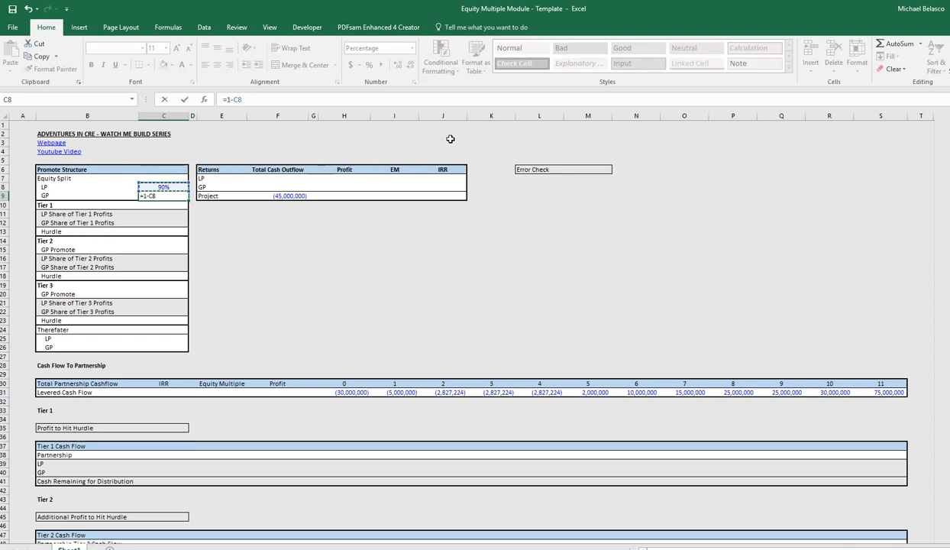
key("Return")
key("Up")
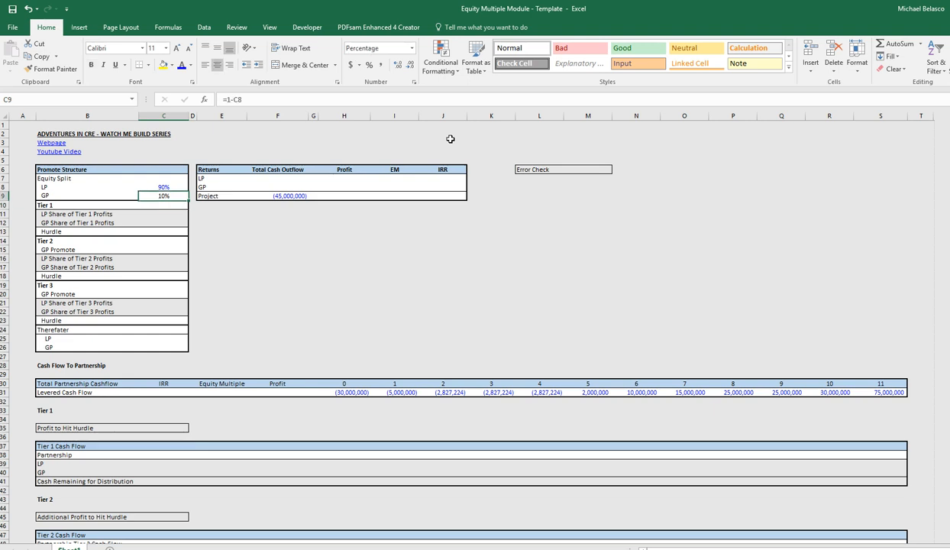
key("F2")
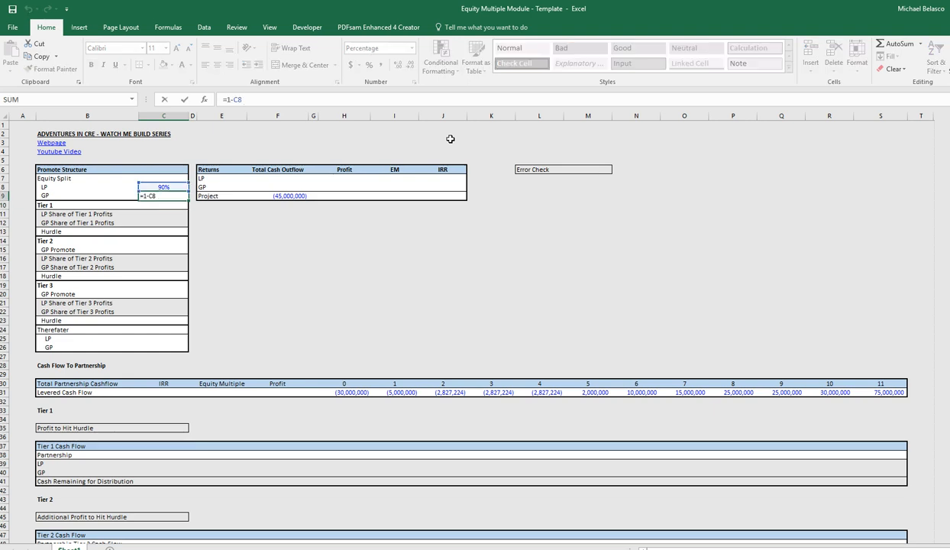
key("Escape")
Try an LP equity split of 75% to test the GP formula, and undo the change
key("Up")
type("75")
key("Return")
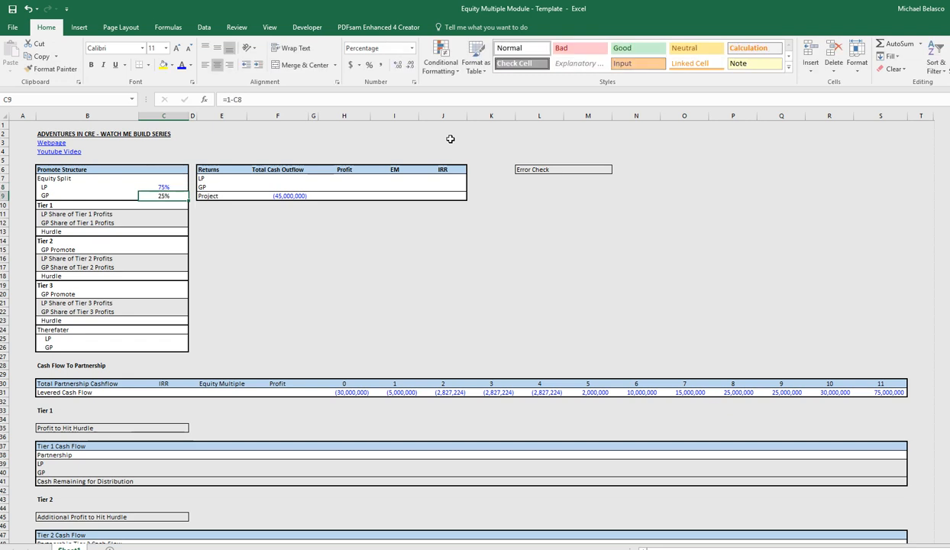
key("Up")
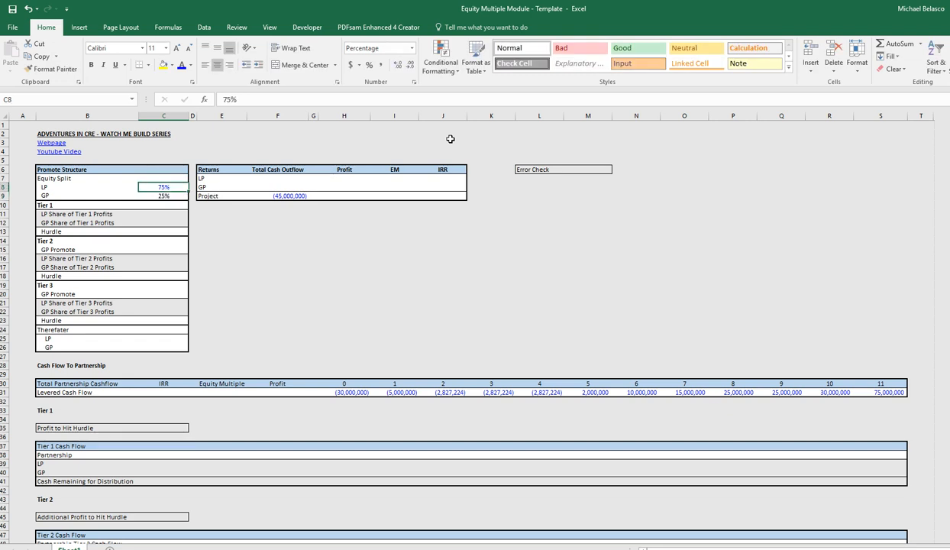
key("ctrl+z")
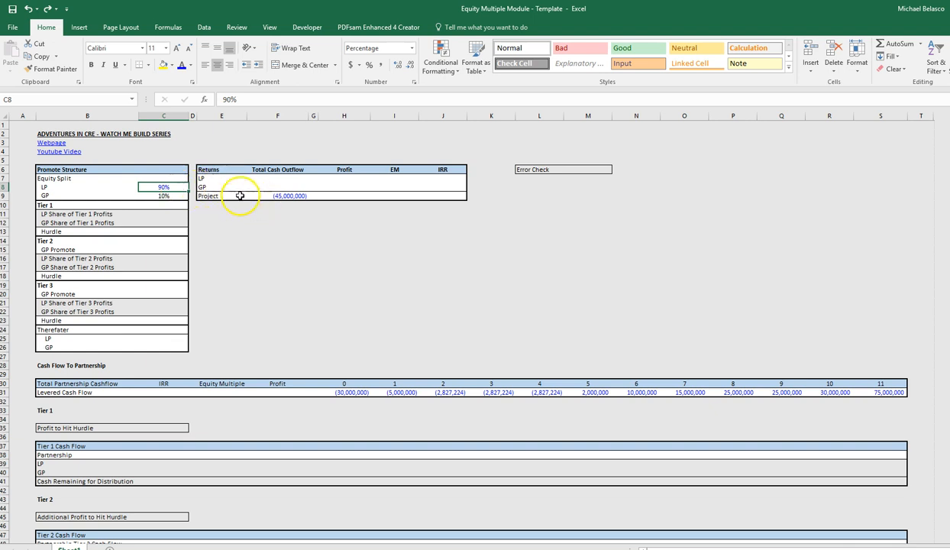
Change the font colour of the Project's total cash outflow in the Returns table to green
left_click(277, 195)
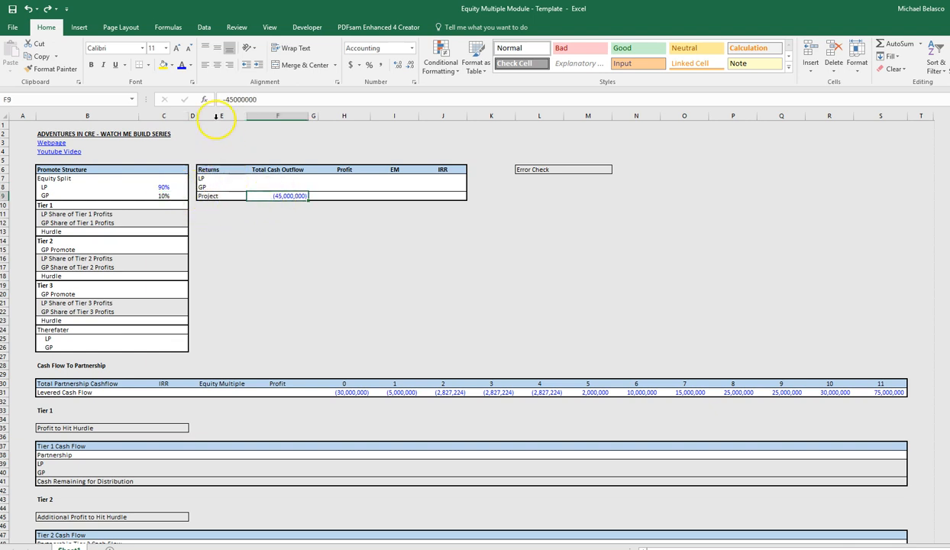
left_click(192, 66)
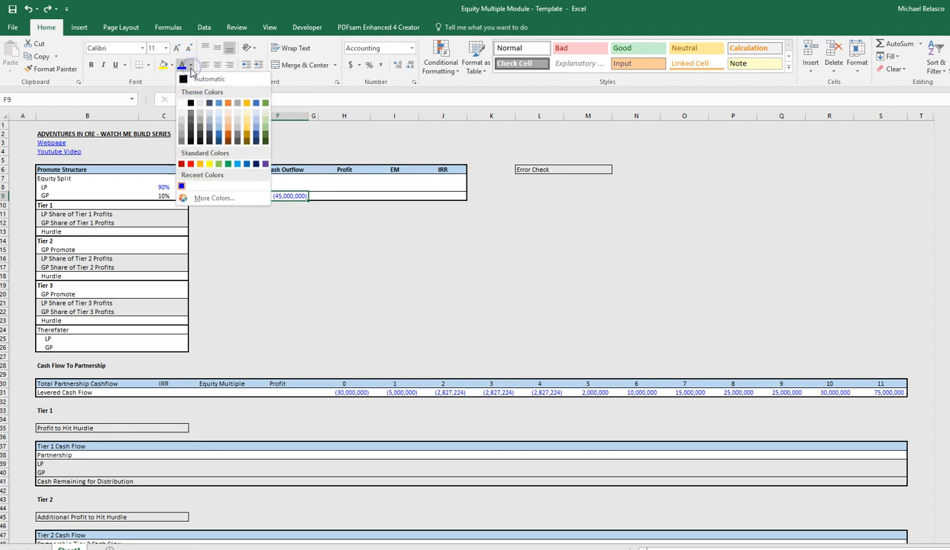
left_click(225, 164)
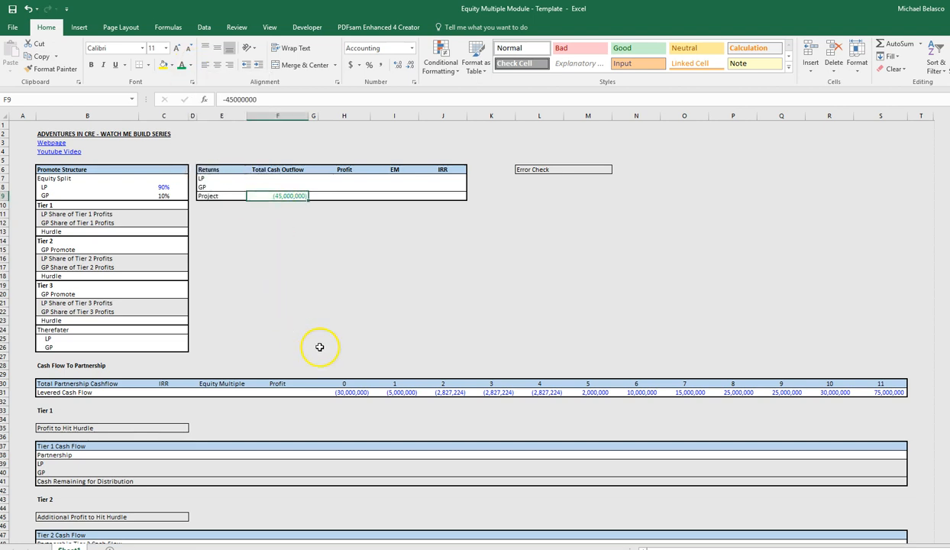
Change the font colour of the levered cash flow amounts for years 0 through 11 to green
left_click(343, 391)
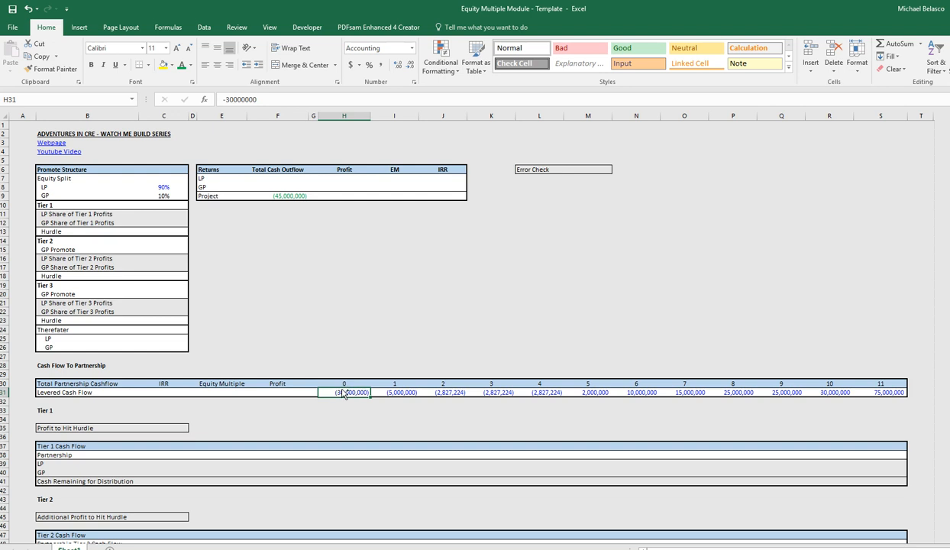
key("ctrl+shift+Right")
left_click(184, 66)
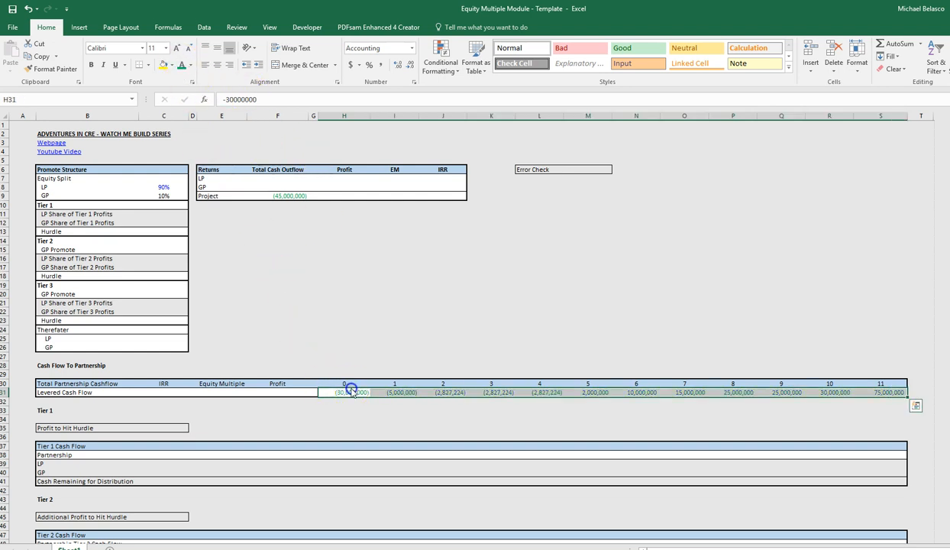
left_click(350, 391)
left_click(385, 392)
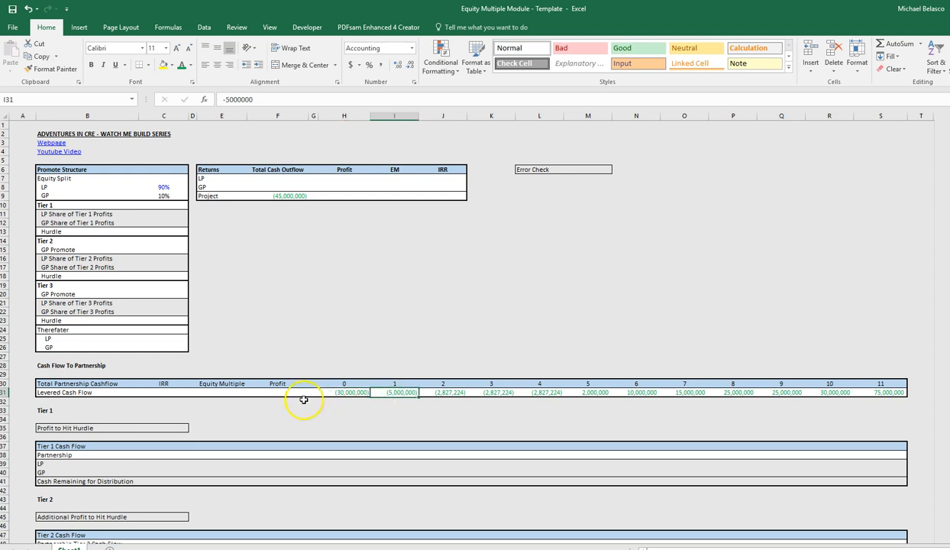
Calculate the LP's total cash outflow in the Returns table as the Project outflow times the LP equity split, =F9*C8
left_click(270, 186)
key("Up")
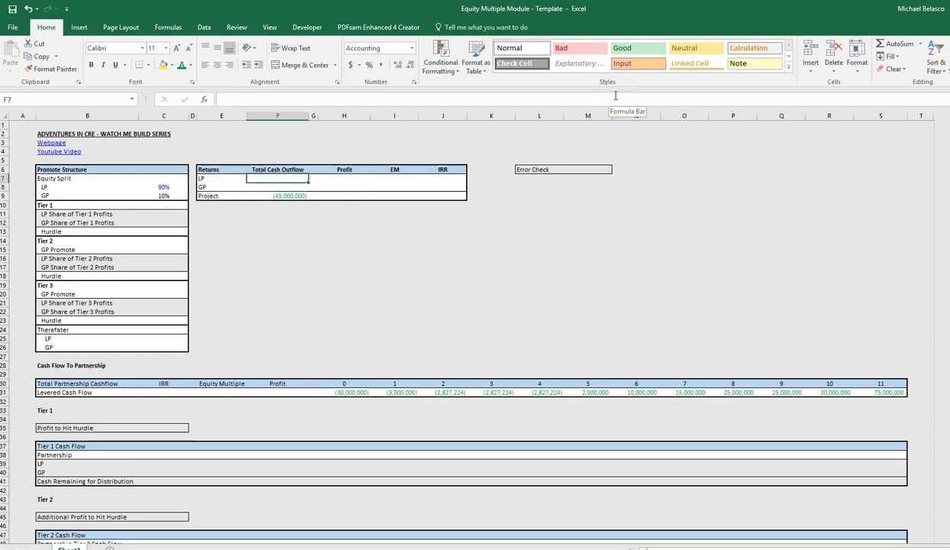
type("=")
key("Down")
key("Down")
type("*")
key("Left")
key("Left")
key("Left")
key("Down")
key("Return")
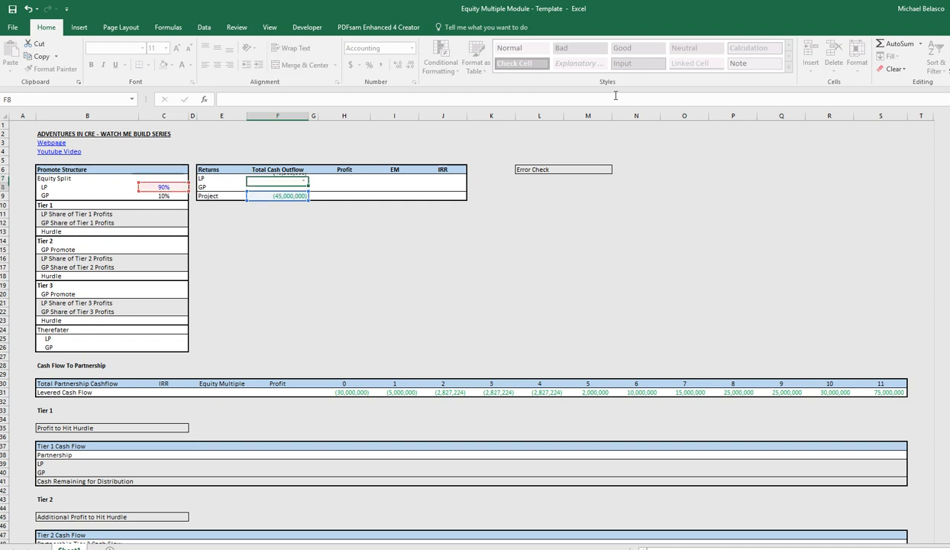
Try to copy the LP's total cash outflow formula with its relative references to the GP row
key("Up")
key("ctrl+c")
key("Down")
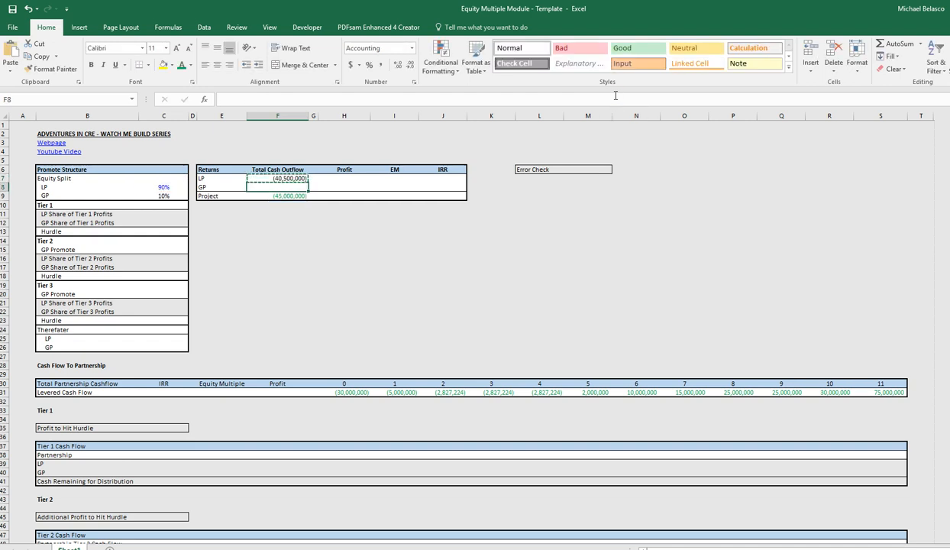
key("ctrl+v")
left_click(615, 96)
key("Escape")
Make the Project outflow reference absolute as $F$9 in the LP's total cash outflow formula
key("Up")
key("F2")
key("Left")
key("Left")
key("F4")
key("ctrl+Return")
Copy the LP's total cash outflow formula with the anchored reference to the GP row
key("ctrl+c")
key("Down")
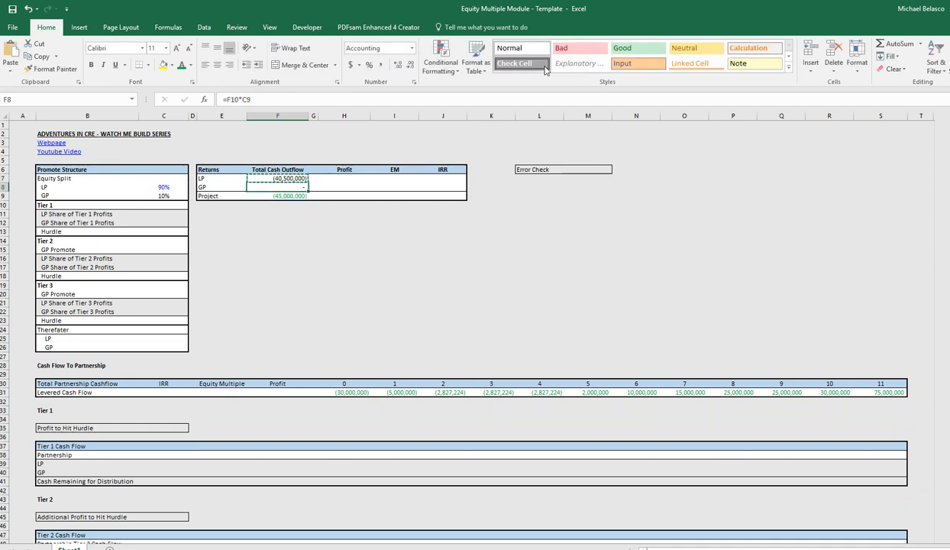
key("ctrl+v")
key("Left")
key("Escape")
key("Right")
key("Right")
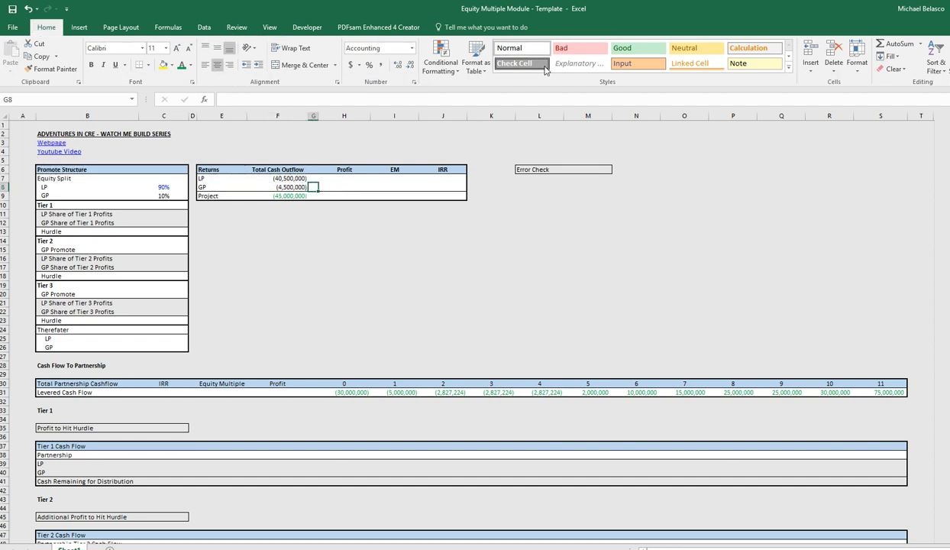
key("Left")
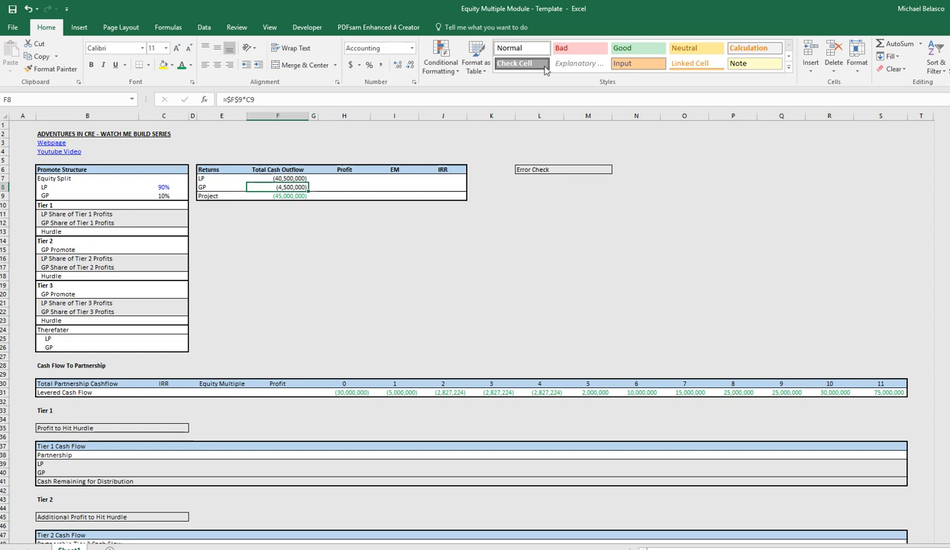
Link the LP share of Tier 1 profits in cell C11 to the LP equity split in C8
key("Down")
key("Down")
key("Down")
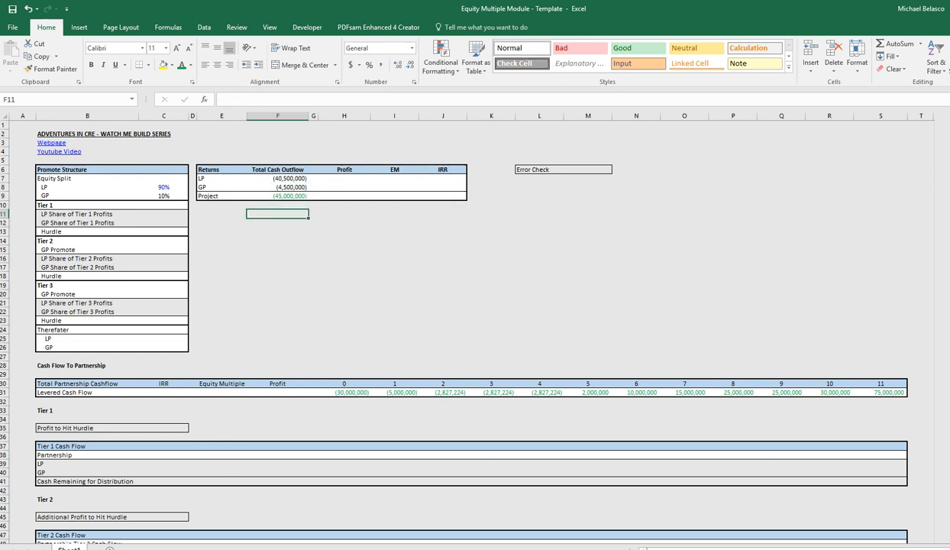
key("alt+Tab")
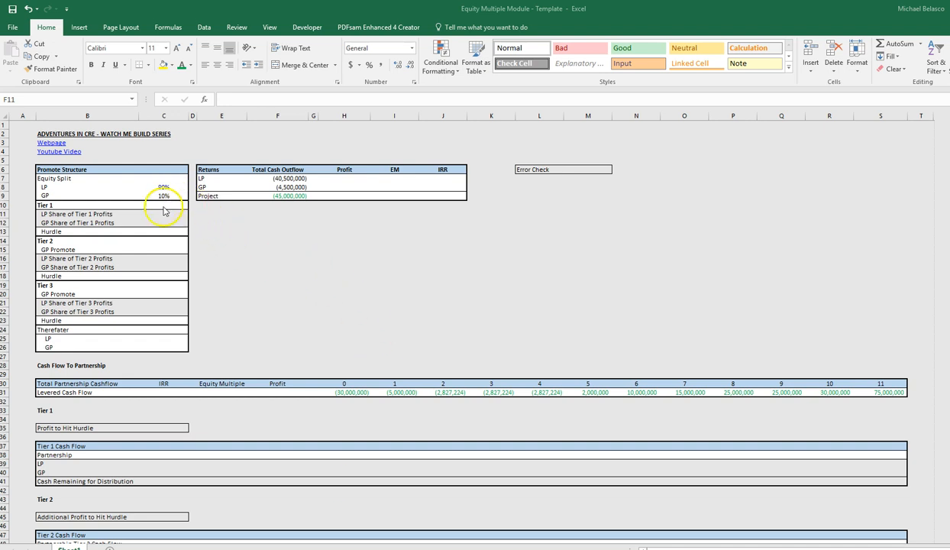
key("alt+Tab")
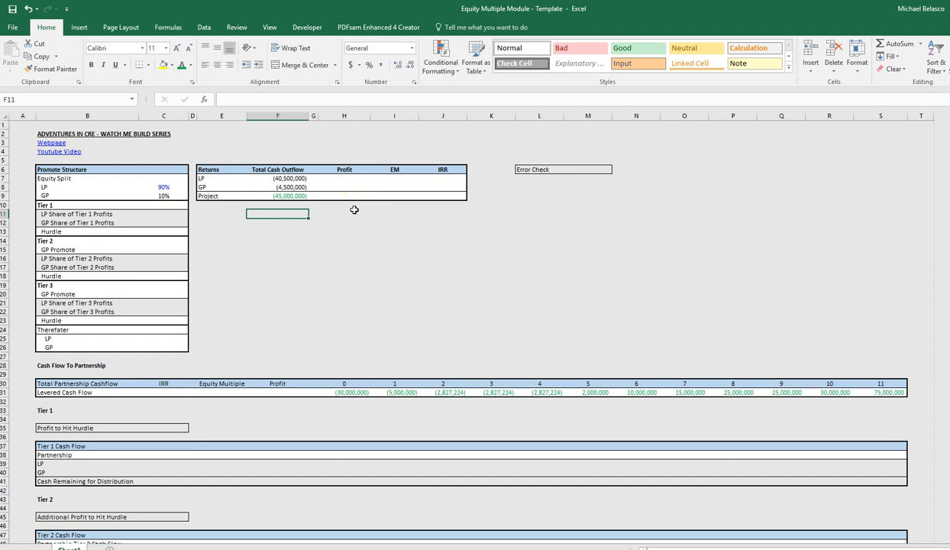
key("Left")
key("Left")
key("Left")
type("=")
key("Up")
key("Up")
key("Up")
key("Return")
Copy the LP share of Tier 1 profits formula to the GP share of Tier 1 profits
key("Up")
key("ctrl+c")
key("Down")
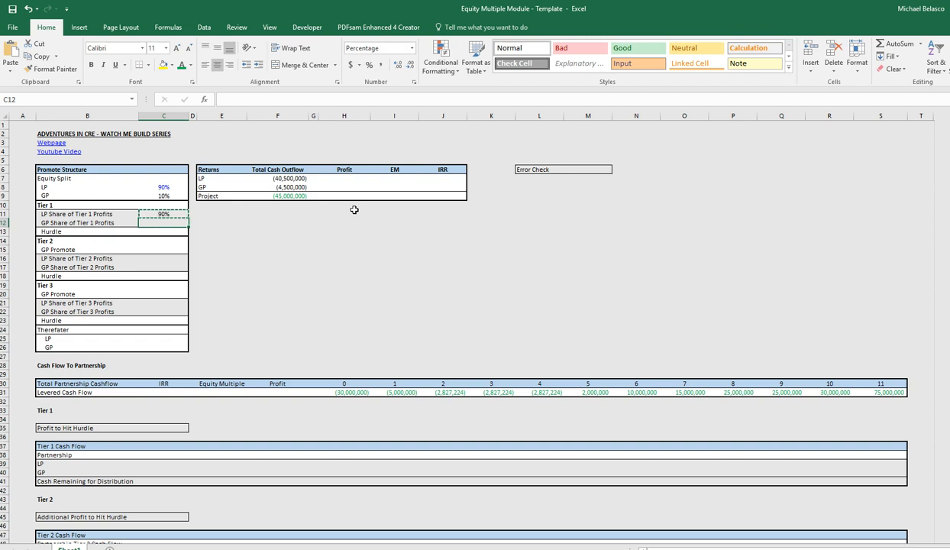
key("ctrl+v")
Set the Tier 1 hurdle to a 1.25x equity multiple
key("Down")
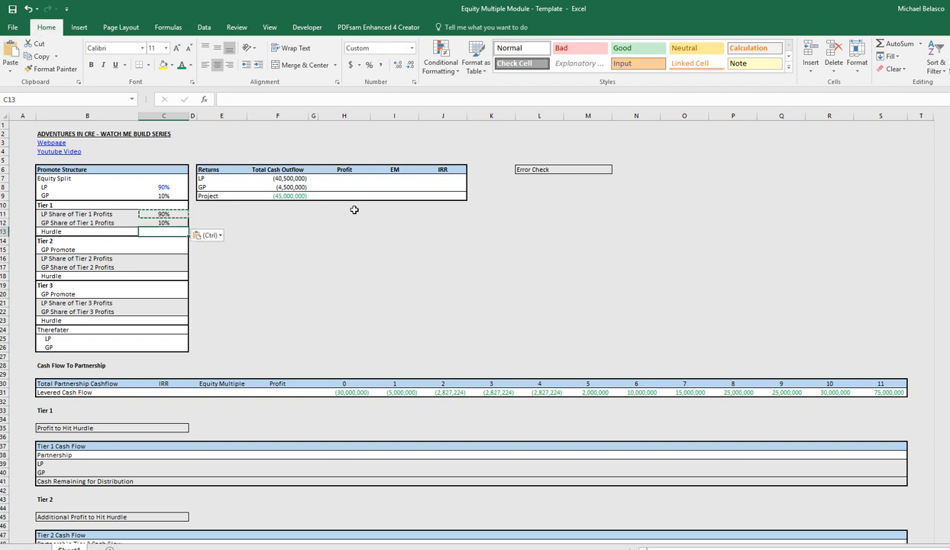
type("1.")
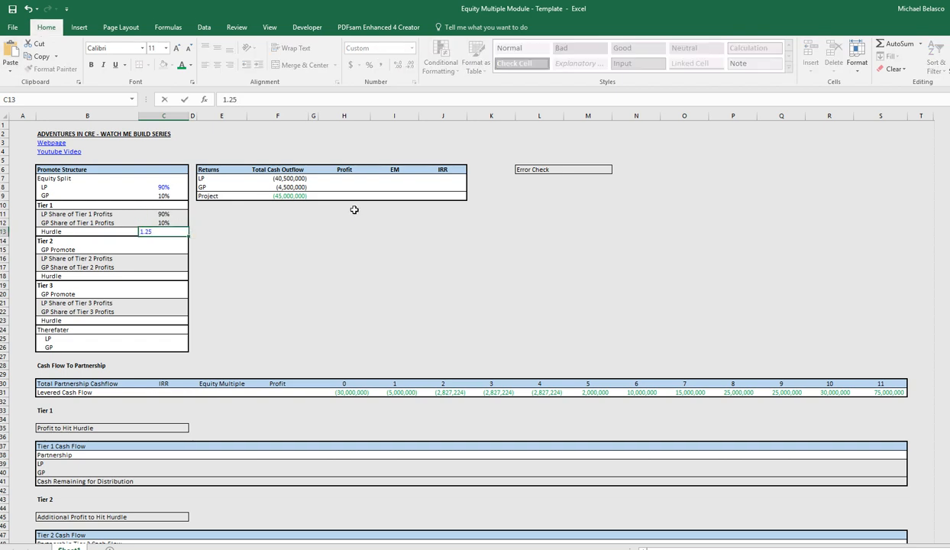
type("25")
key("Return")
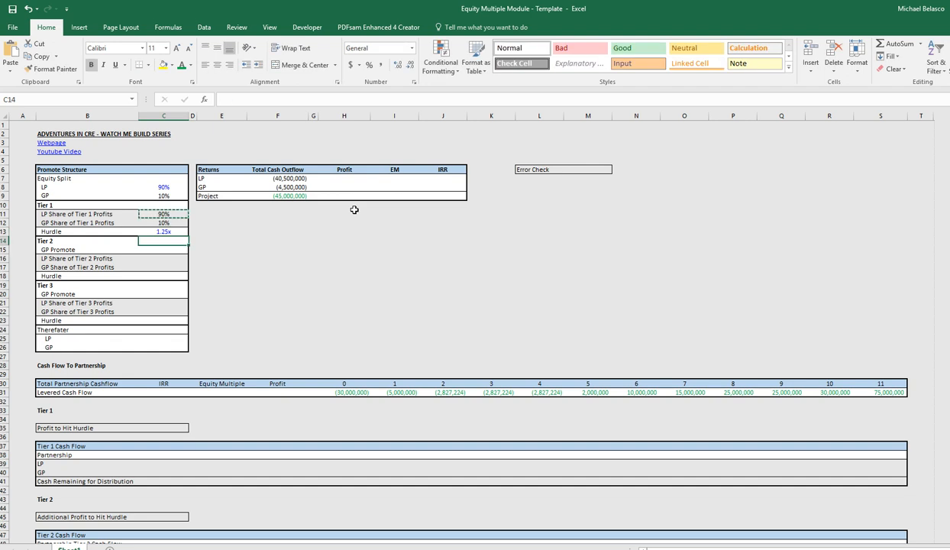
key("Up")
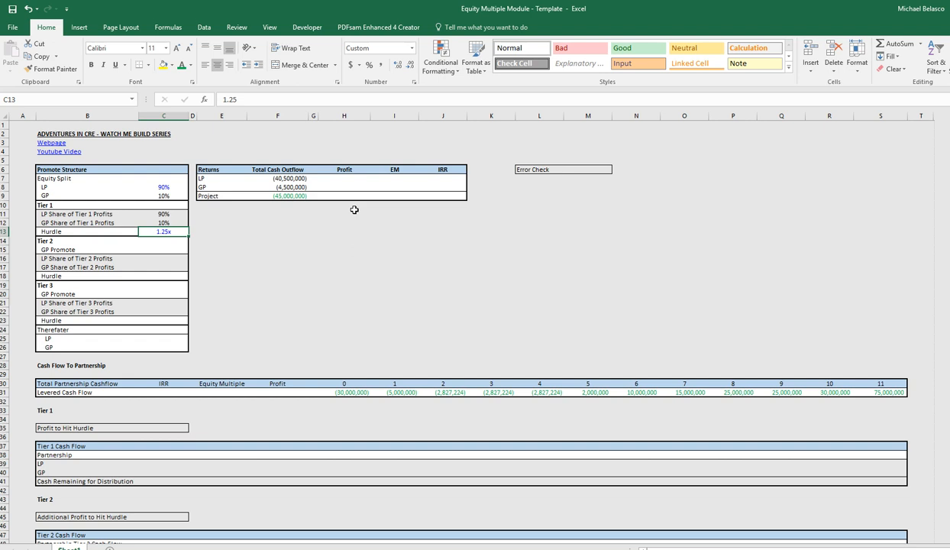
key("Right")
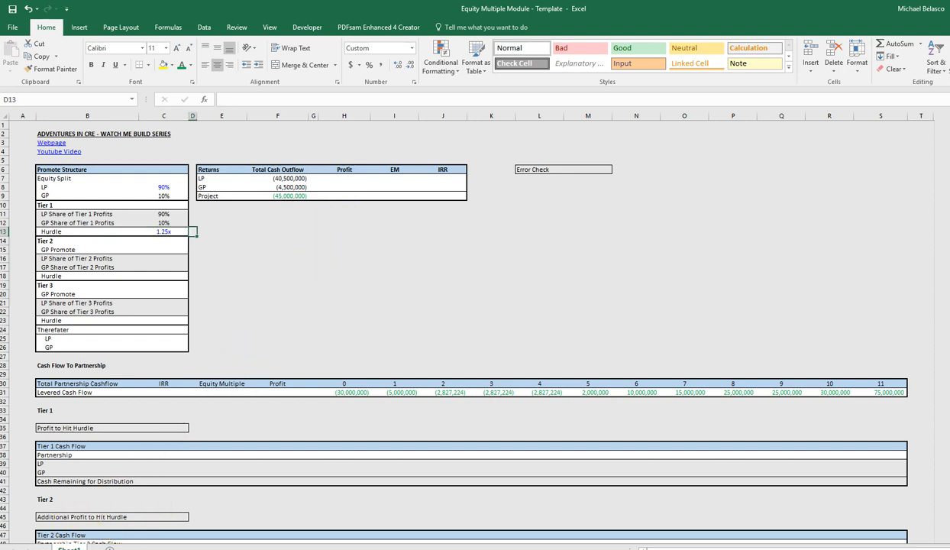
Calculate the Tier 1 profit to hit the hurdle in C35 with the formula =(-F9*C13)+F9
key("alt+Tab")
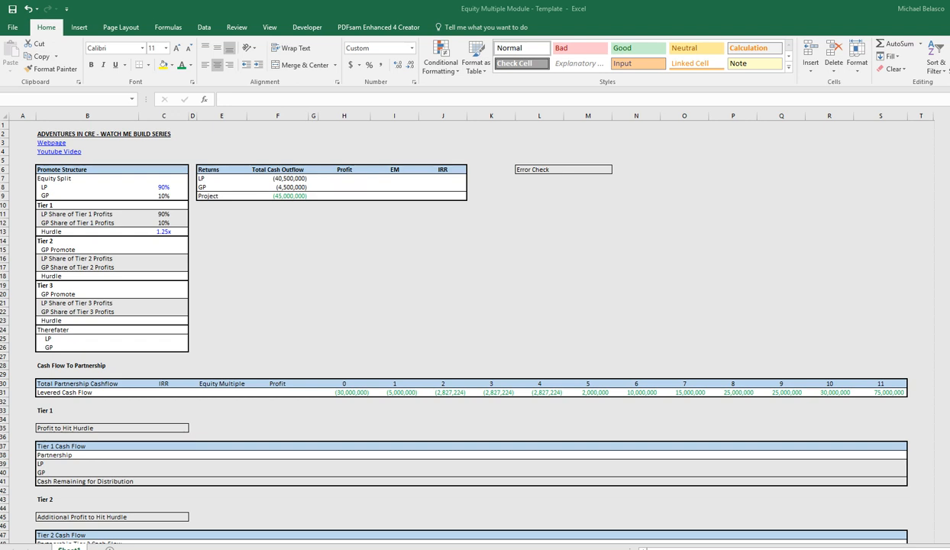
left_click(171, 425)
left_click(171, 425)
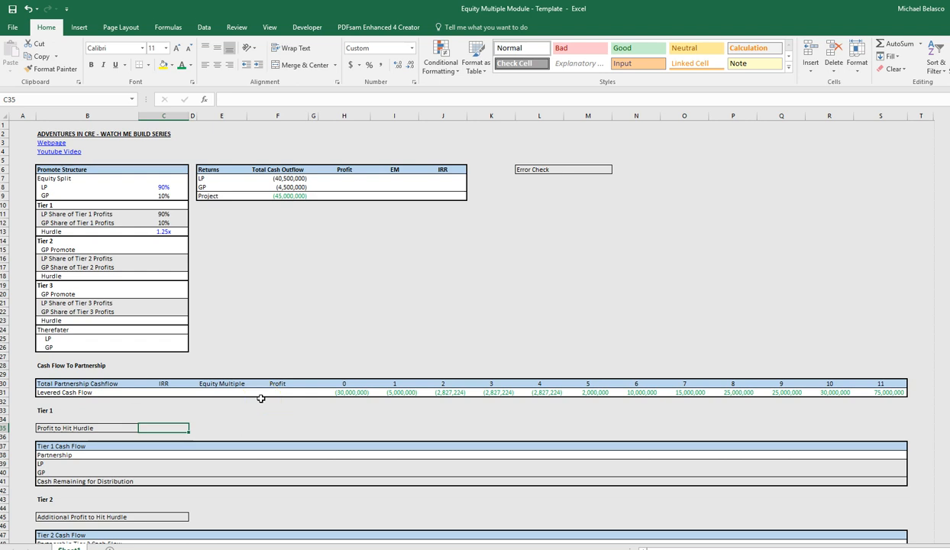
type("=(-")
key("Right")
key("Right")
key("Right")
key("Up")
key("Up")
key("Up")
key("Up")
key("Up")
key("Up")
key("Up")
key("Up")
key("Up")
key("Up")
key("Up")
key("Up")
key("Up")
key("Up")
key("Up")
key("Up")
key("Up")
key("Up")
key("Up")
key("Up")
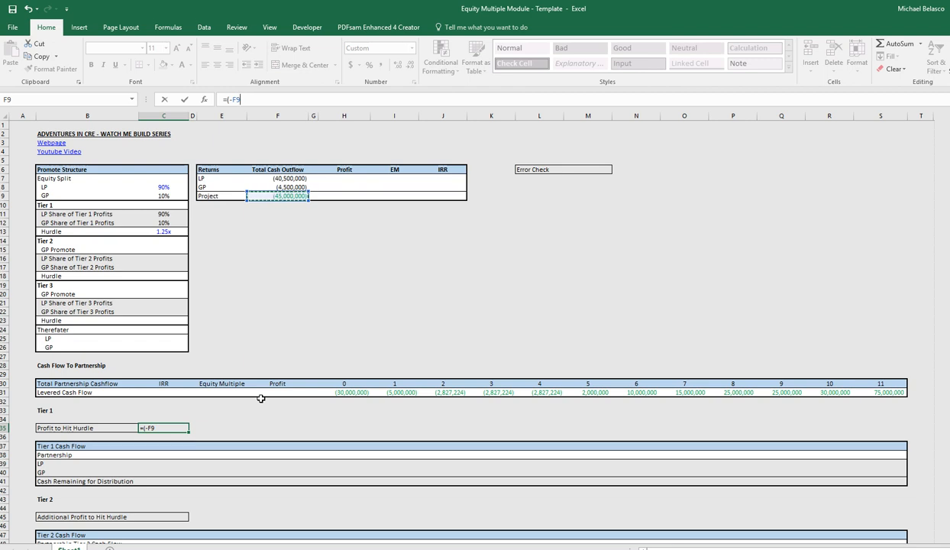
key("Up")
key("Up")
key("Up")
key("Up")
key("Up")
key("Up")
key("Up")
key("Up")
key("Up")
key("Up")
key("Up")
key("Up")
key("Up")
key("Up")
key("Up")
key("Up")
key("Up")
key("Up")
key("Up")
key("Up")
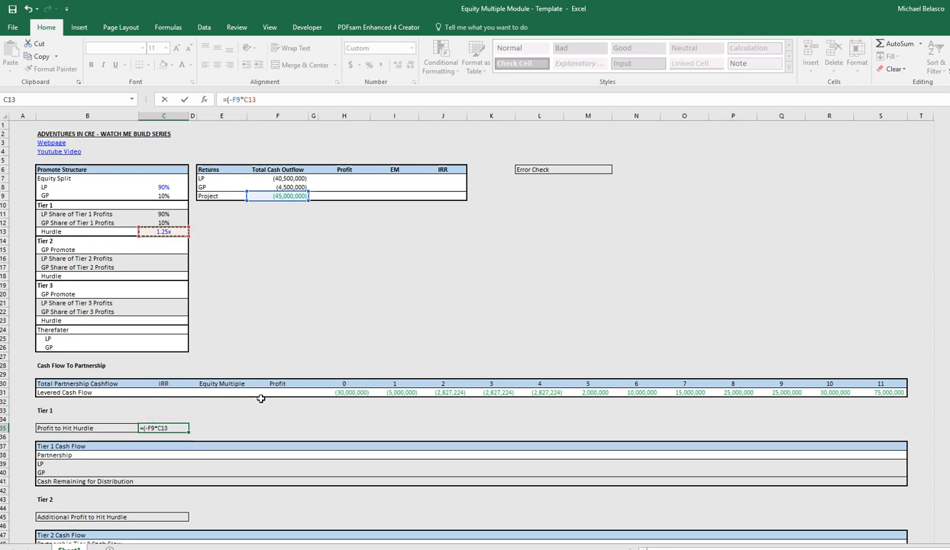
type(")+")
key("Up")
key("Right")
key("Right")
key("Up")
key("Up")
key("Up")
key("Up")
key("Right")
key("Up")
key("Up")
key("Up")
key("Up")
key("Up")
key("Up")
key("Up")
key("Up")
key("Up")
key("Up")
key("Up")
key("Up")
key("Up")
key("Up")
key("Up")
key("Up")
key("Up")
key("Up")
key("Up")
key("Up")
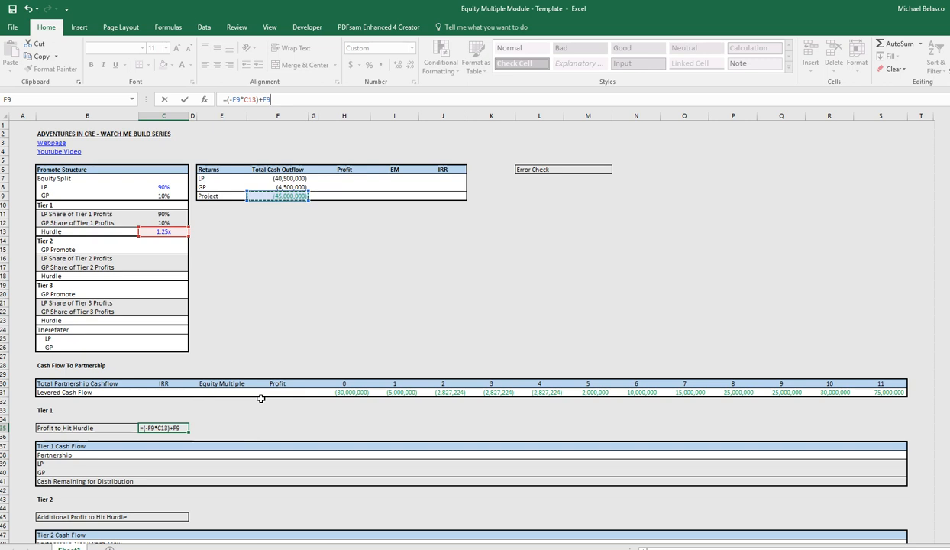
key("Return")
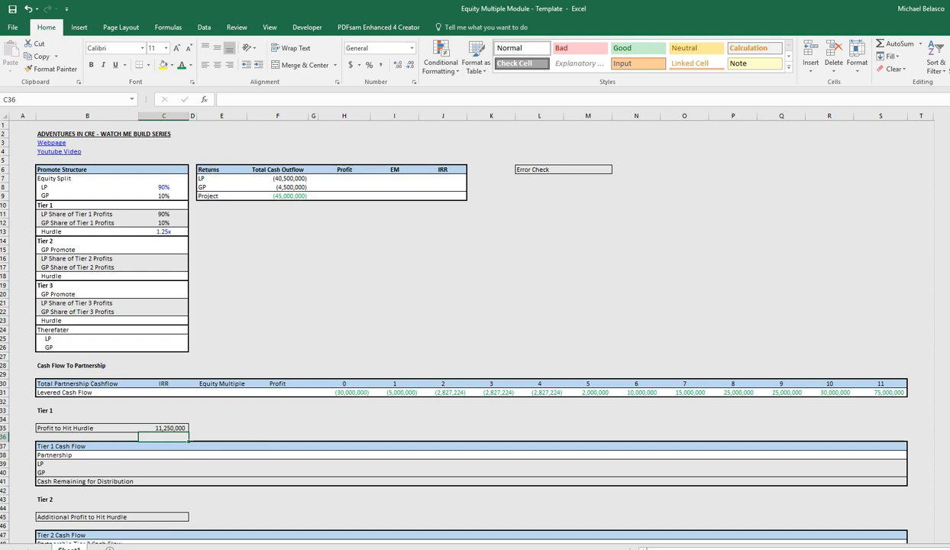
Set the Tier 1 hurdle in C13 to 1.00x to test the profit formula
key("Right")
key("Right")
key("Up")
key("Up")
key("Left")
key("Left")
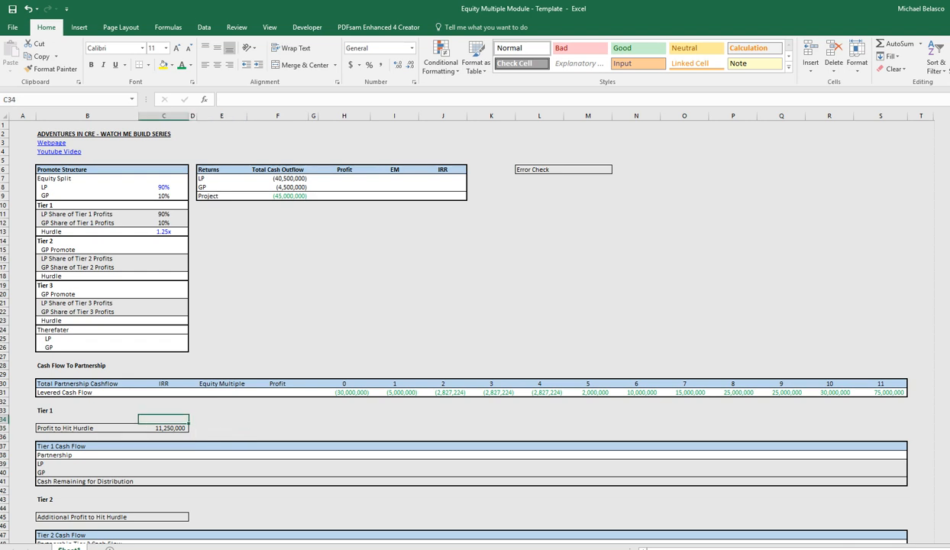
key("ctrl+Up")
key("ctrl+Up")
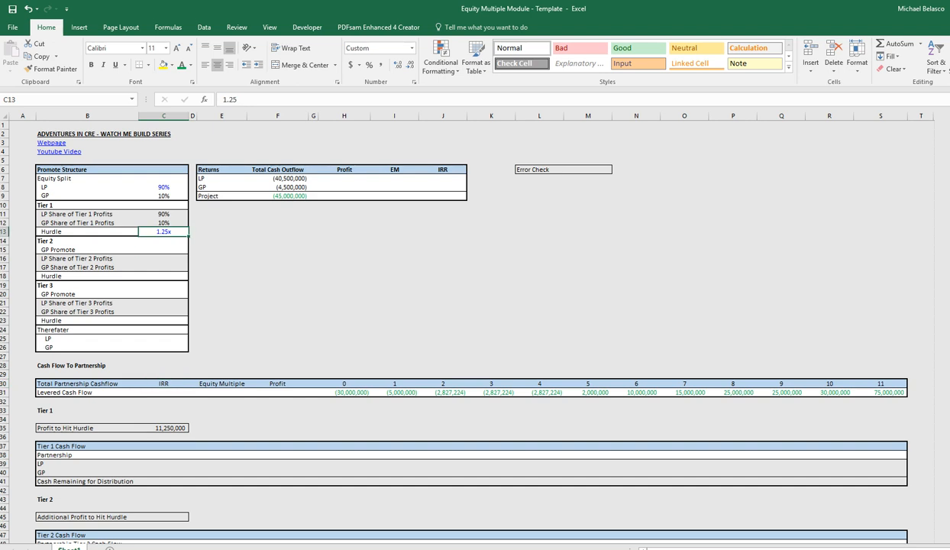
type("1")
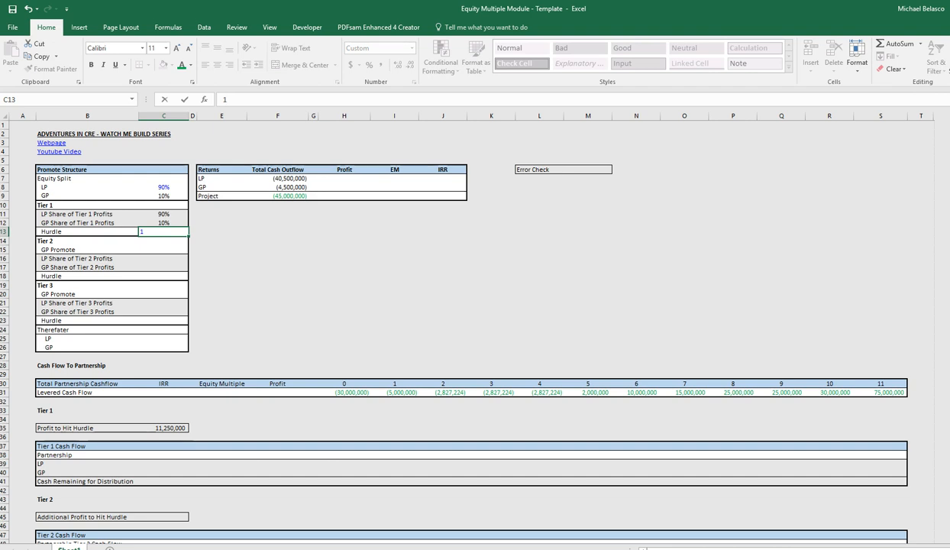
key("Return")
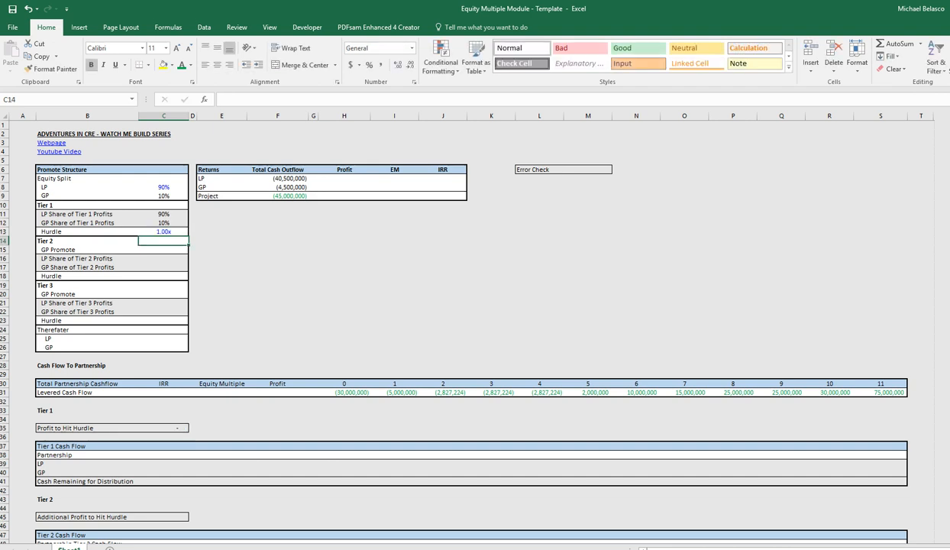
key("Up")
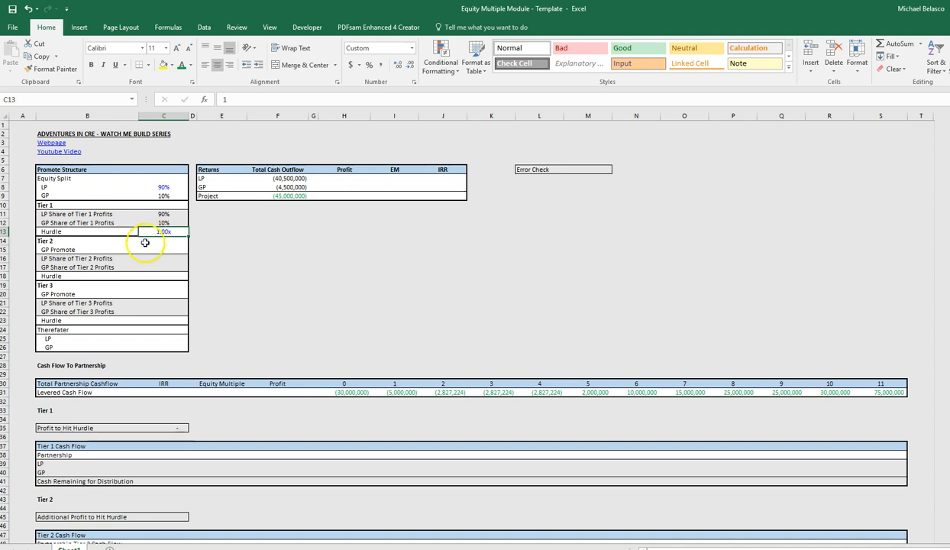
Inspect the profit to hit hurdle formula and test it with a Tier 1 hurdle of 2.00x
left_click(165, 425)
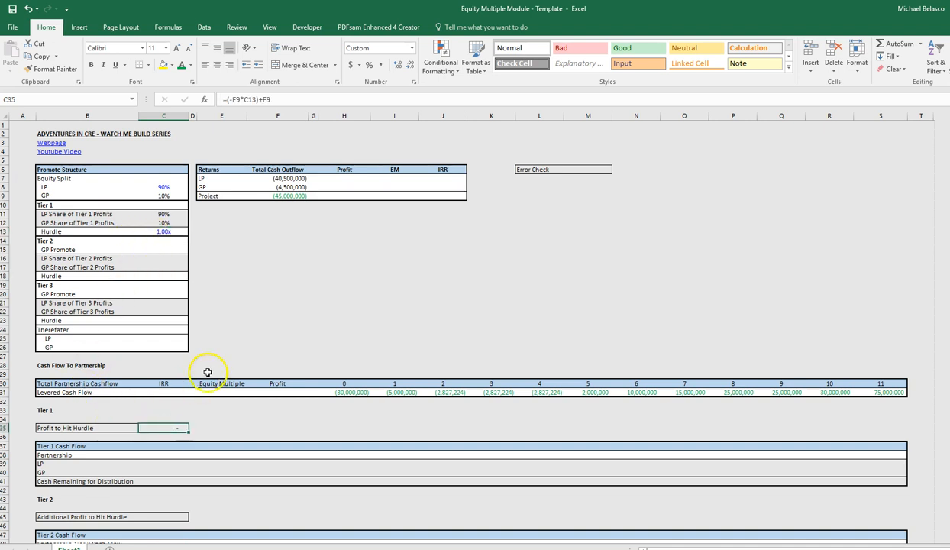
left_click_drag(165, 231, 232, 222)
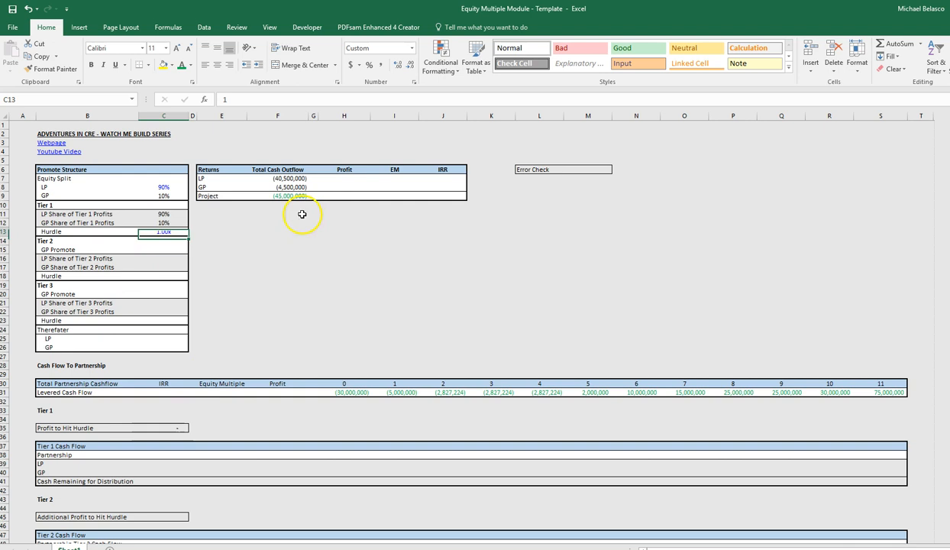
type("2")
key("Return")
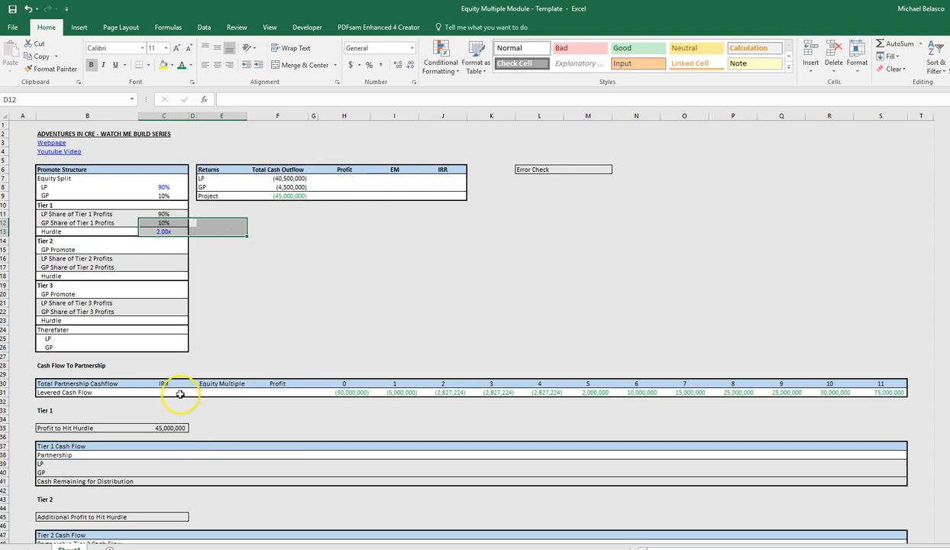
Test an LP equity split of 75% in C8 and check the GP's total cash outflow formula
key("Left")
key("Up")
key("Up")
key("Up")
key("Up")
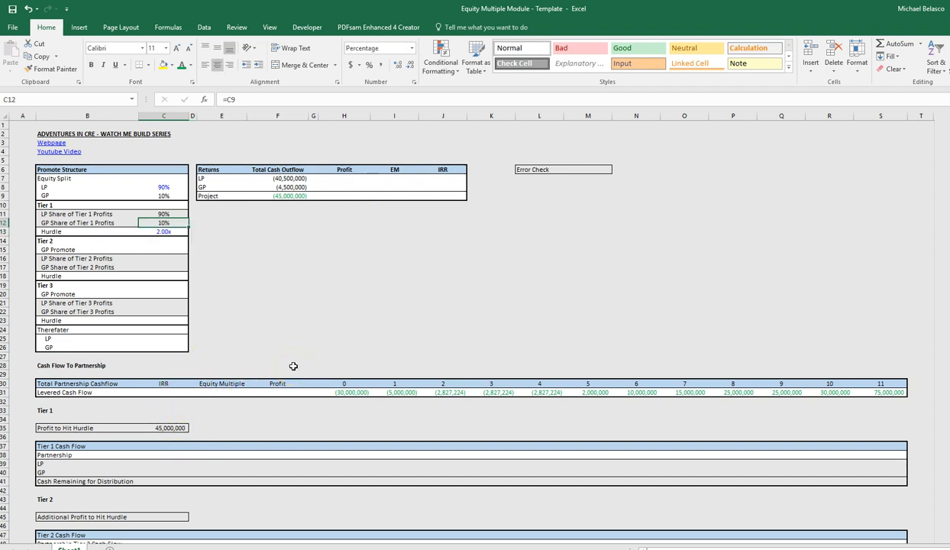
type("75")
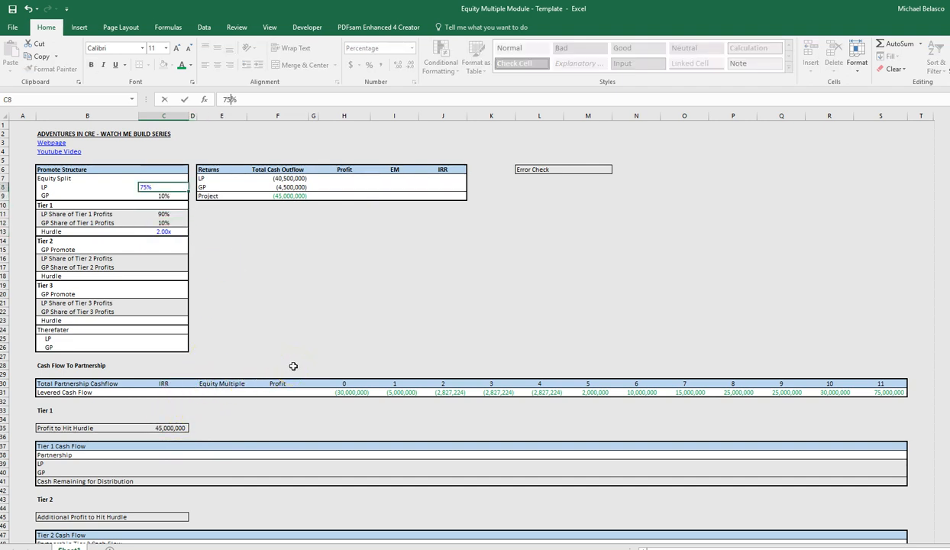
key("Return")
key("Up")
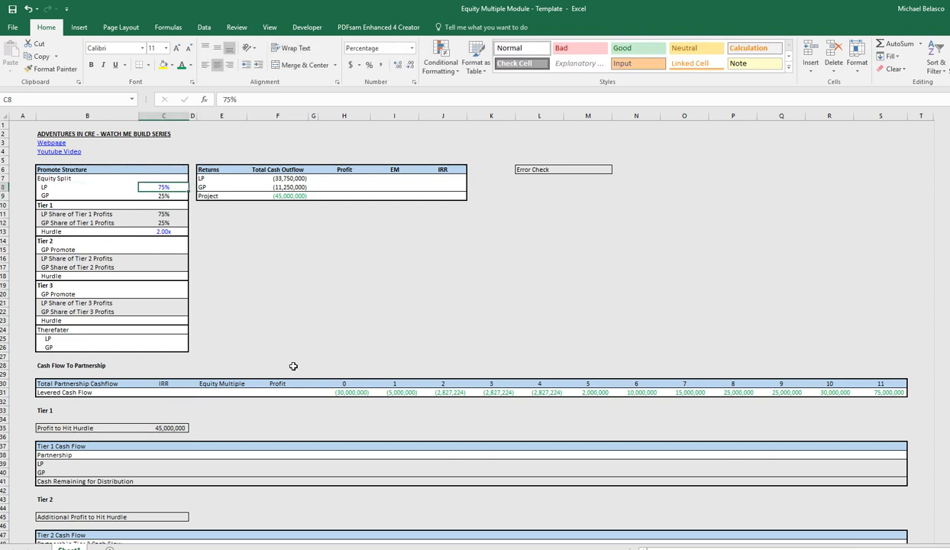
key("Right")
key("Right")
key("Right")
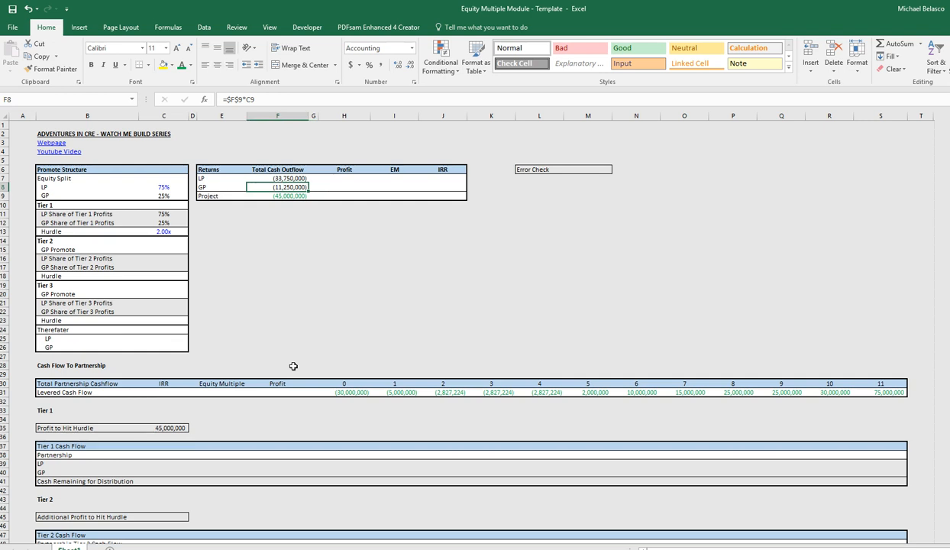
Restore the LP equity split in C8 to 90%
key("Left")
key("Left")
key("Left")
type("90")
key("Return")
Restore the Tier 1 hurdle in C13 to 1.25x
key("Down")
key("Down")
key("Down")
key("Down")
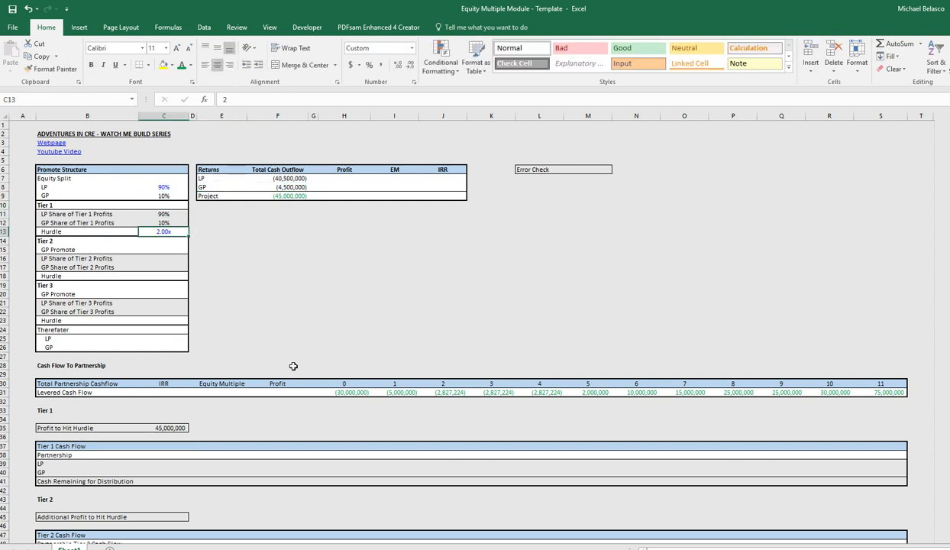
type("1.25")
key("Return")
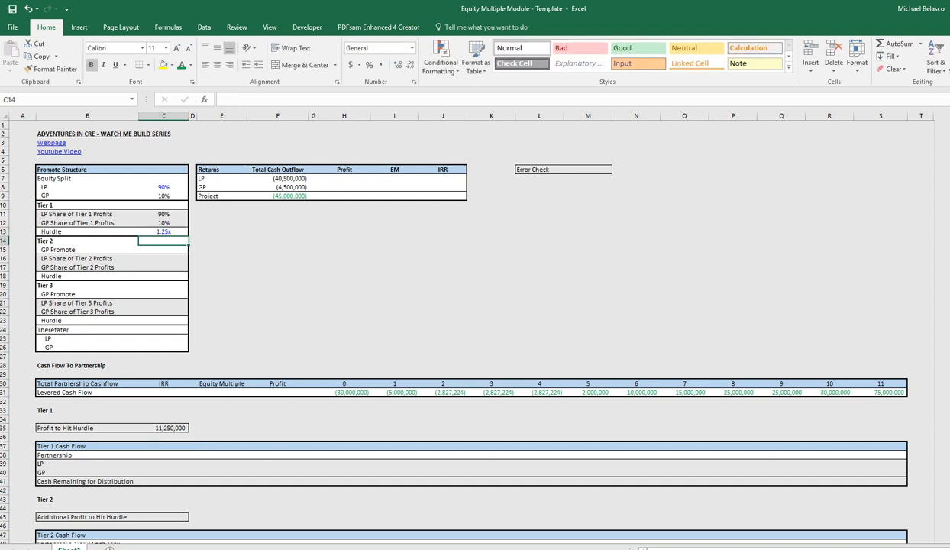
Begin the period 0 Tier 1 partnership cash flow formula in H38 with =IF(H31<0,H31, to pass through negative levered cash flow
left_click(311, 455)
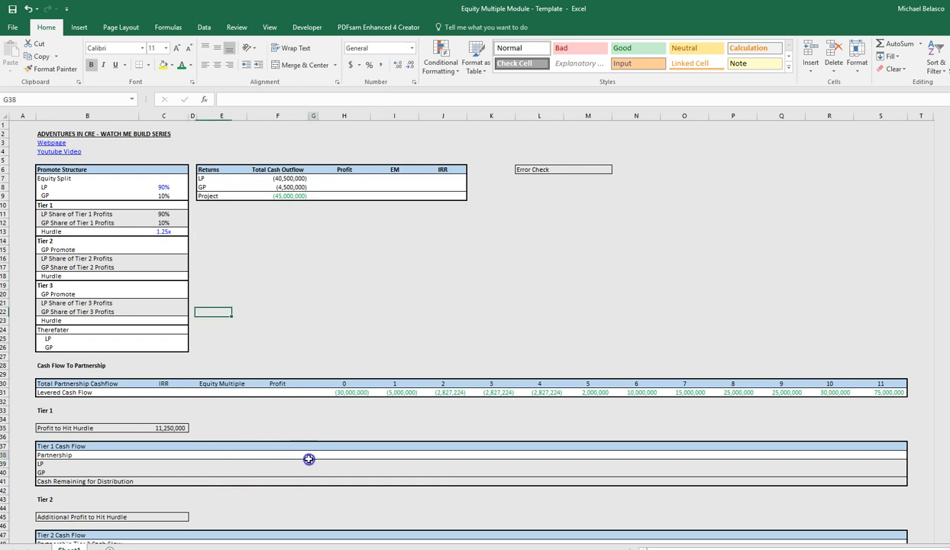
key("Right")
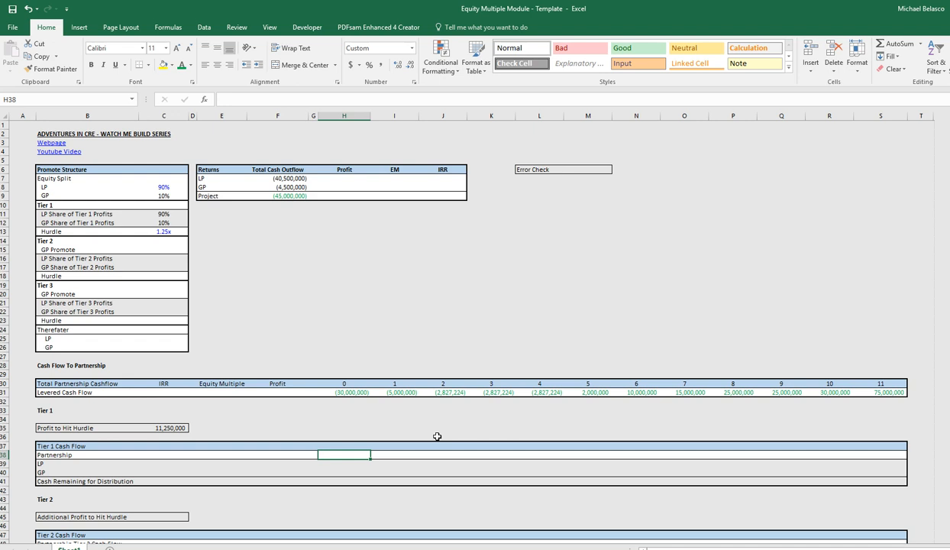
type("=IF(")
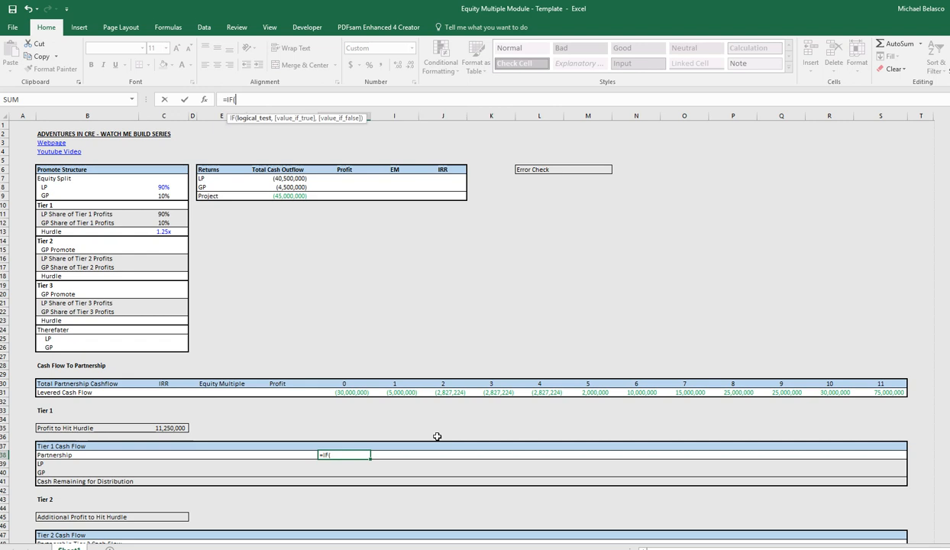
key("Up")
key("Up")
key("Up")
key("Up")
key("Up")
key("Up")
key("Up")
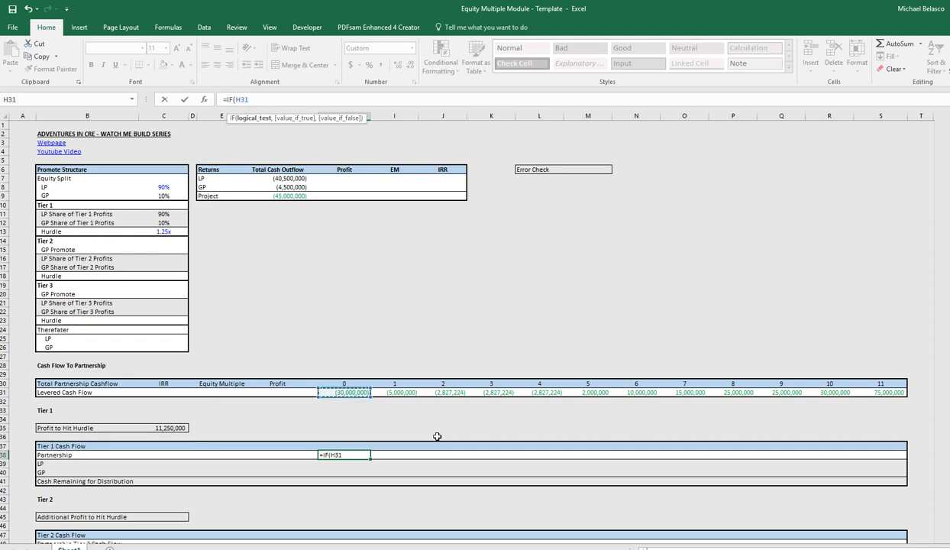
type("<0,")
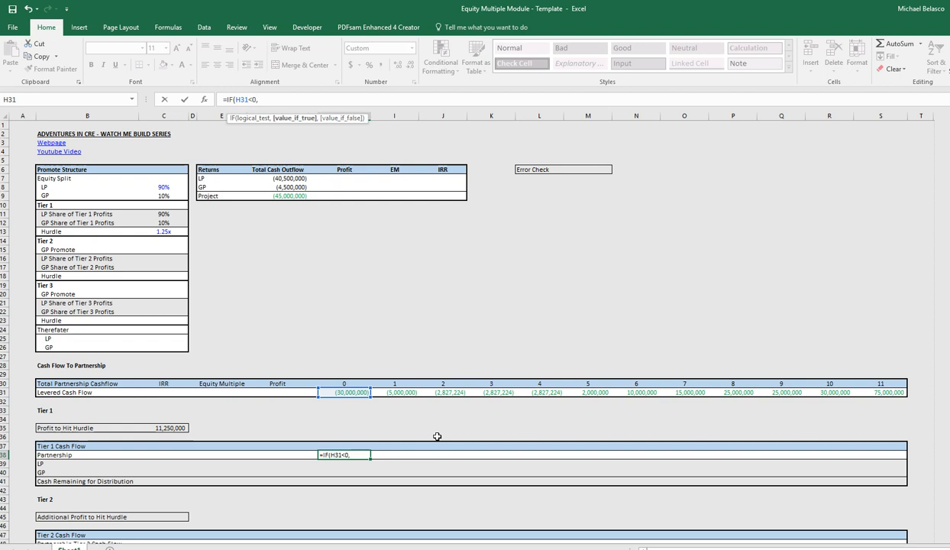
key("Up")
key("Up")
key("Up")
key("Up")
key("Up")
key("Up")
key("Up")
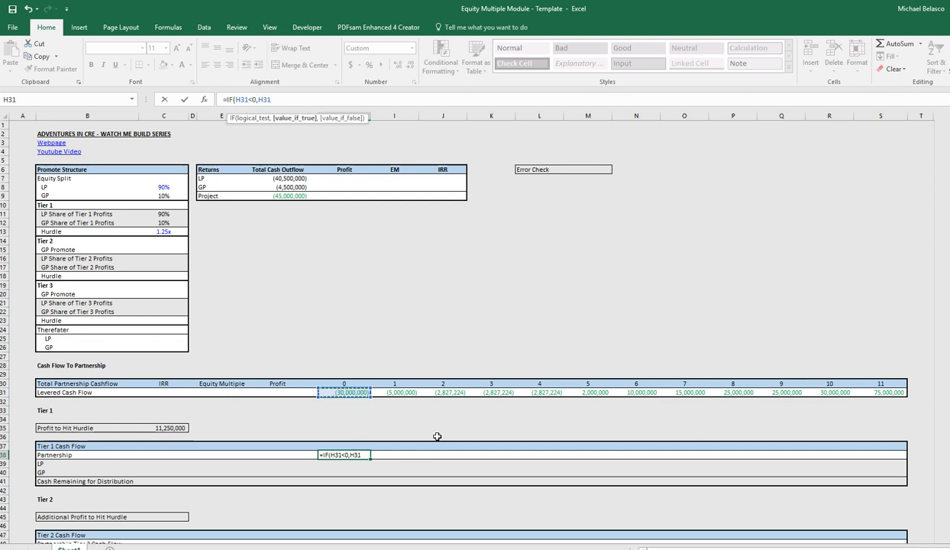
type(",")
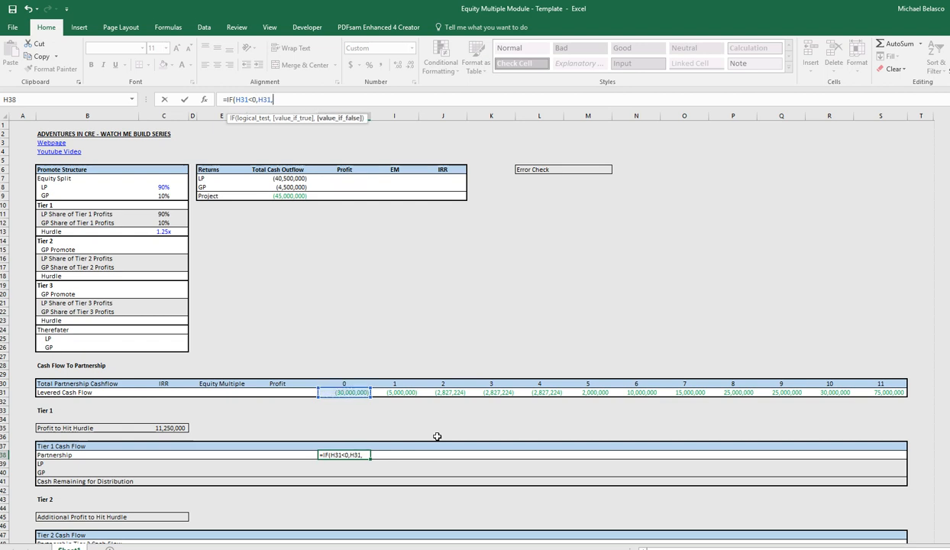
Extend the period 0 Tier 1 partnership formula in H38 with MIN(H31,$C$35, keeping the profit-to-hurdle reference absolute
type("min")
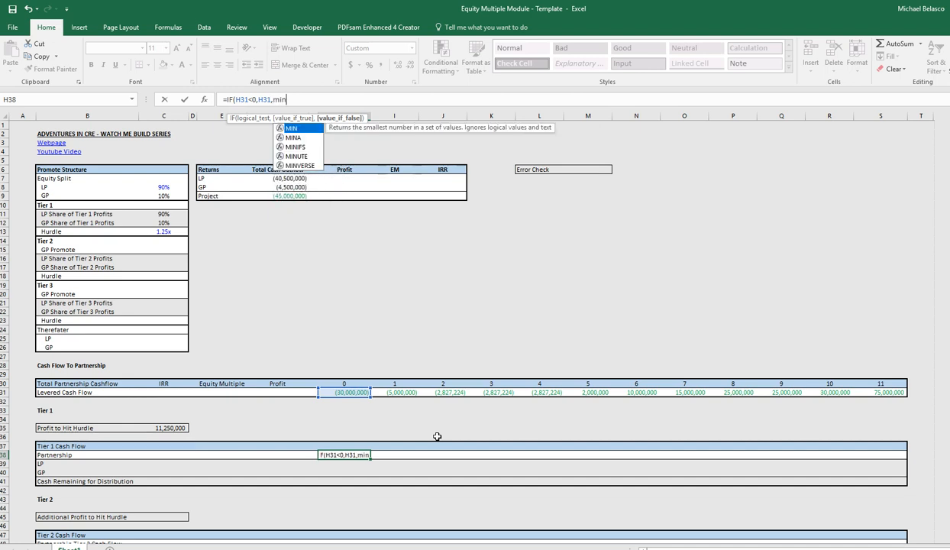
key("Tab")
key("Up")
key("Up")
key("Up")
key("Up")
key("Up")
key("Up")
key("Up")
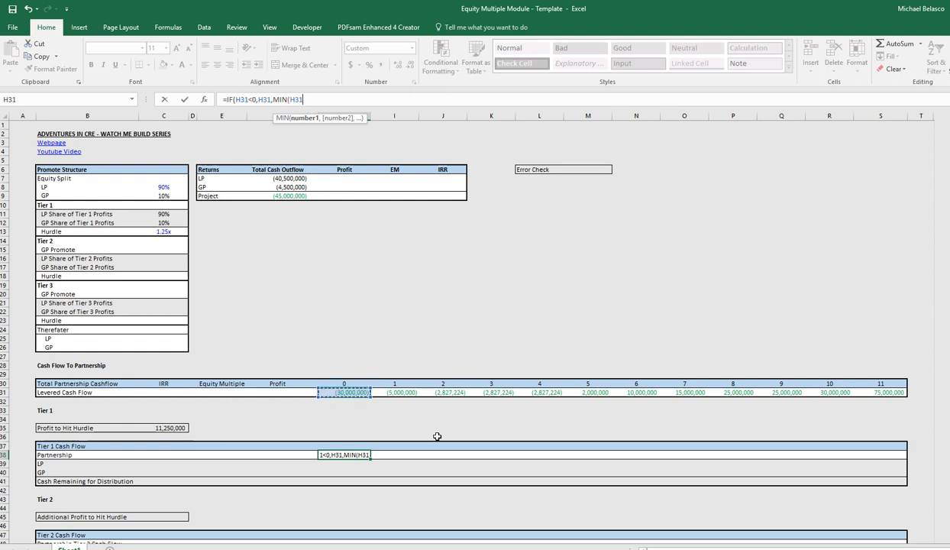
type(",")
key("Up")
key("Up")
key("Up")
key("Left")
key("Left")
key("Left")
key("Left")
key("Left")
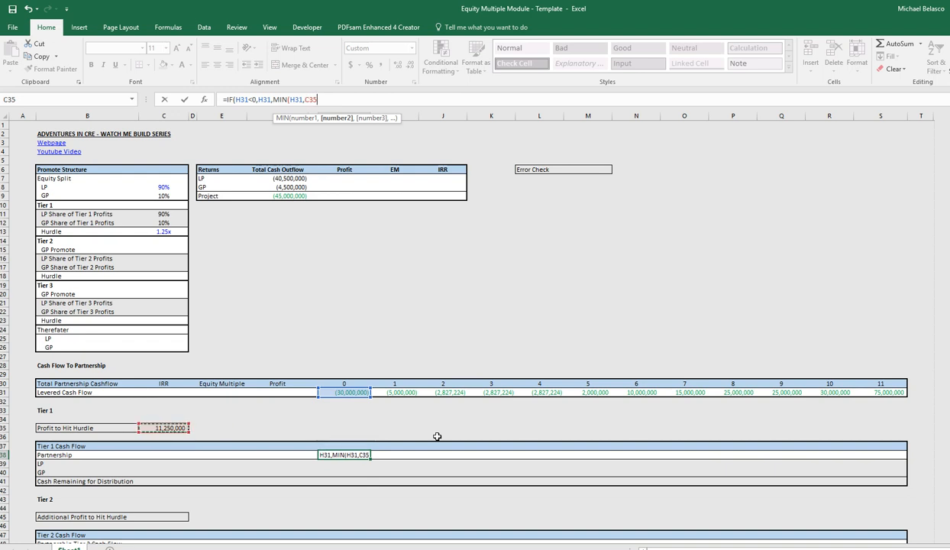
key("F4")
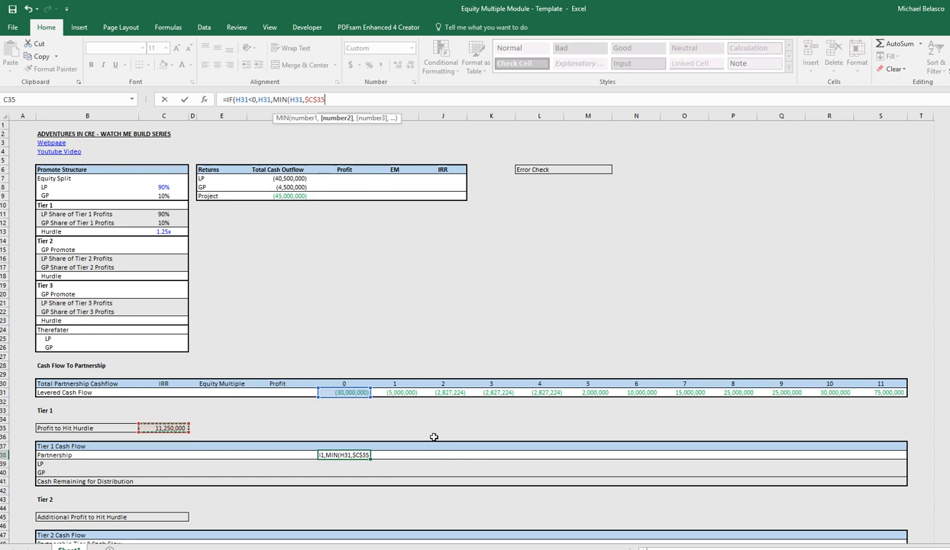
Subtract the running total SUM($G$38:G38) from $C$35 in the H38 formula, then close and enter it
type("-")
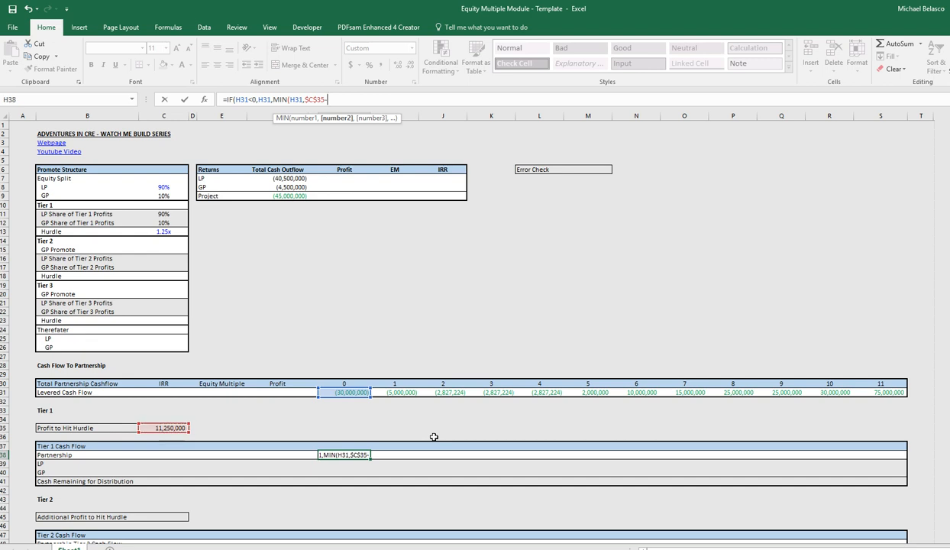
type("SUM(")
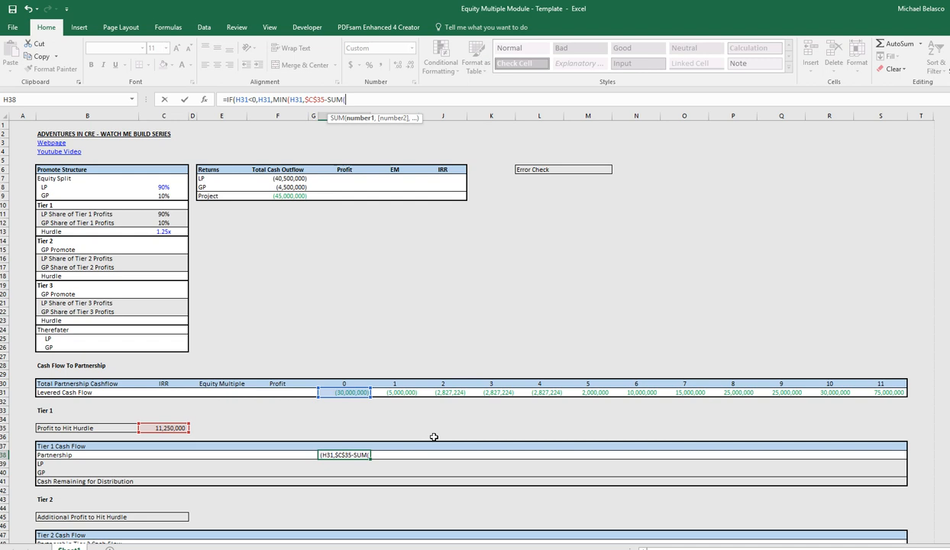
key("Left")
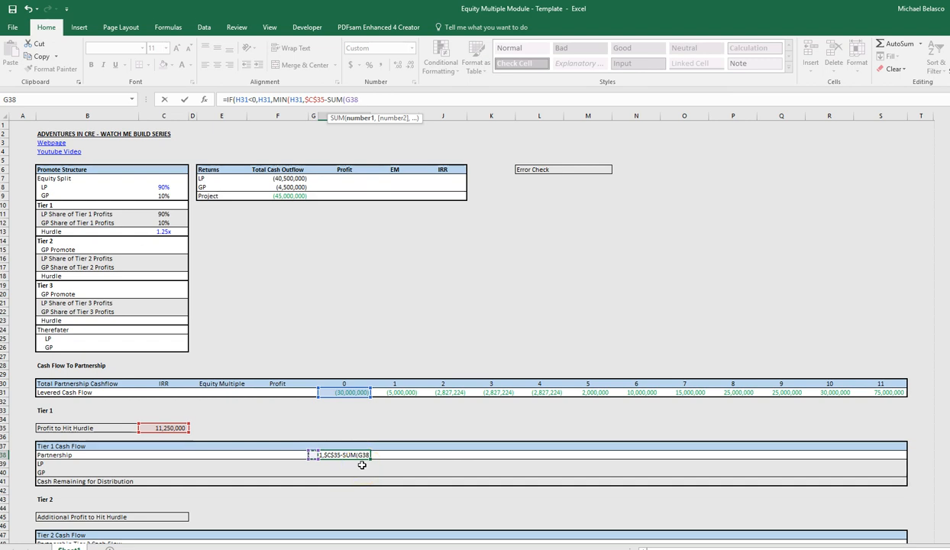
left_click(364, 460)
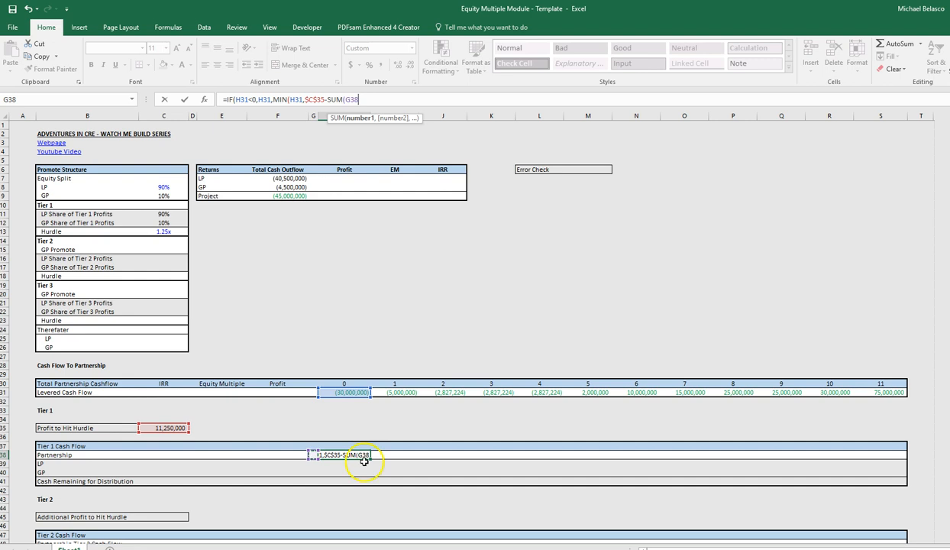
type(":G38")
key("Left")
key("Left")
key("Left")
key("Left")
key("Left")
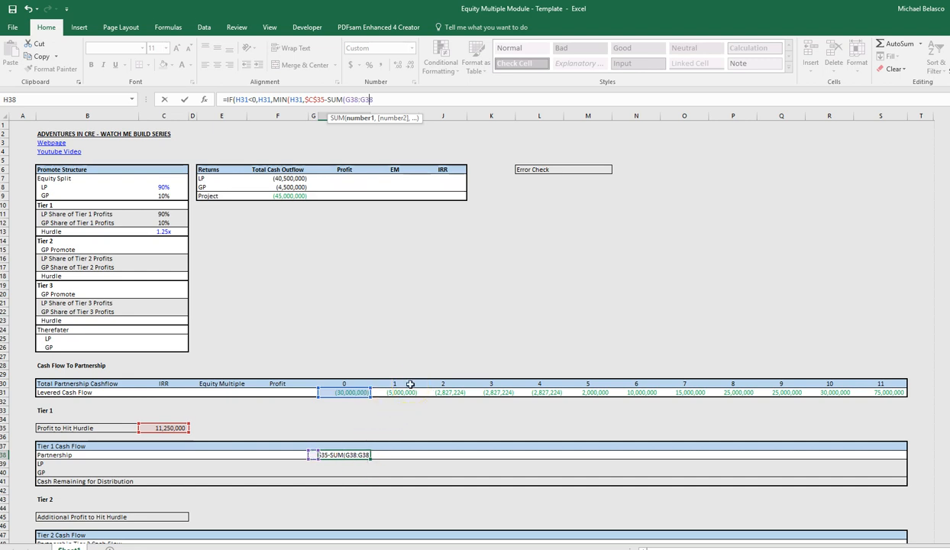
key("F4")
type(")")
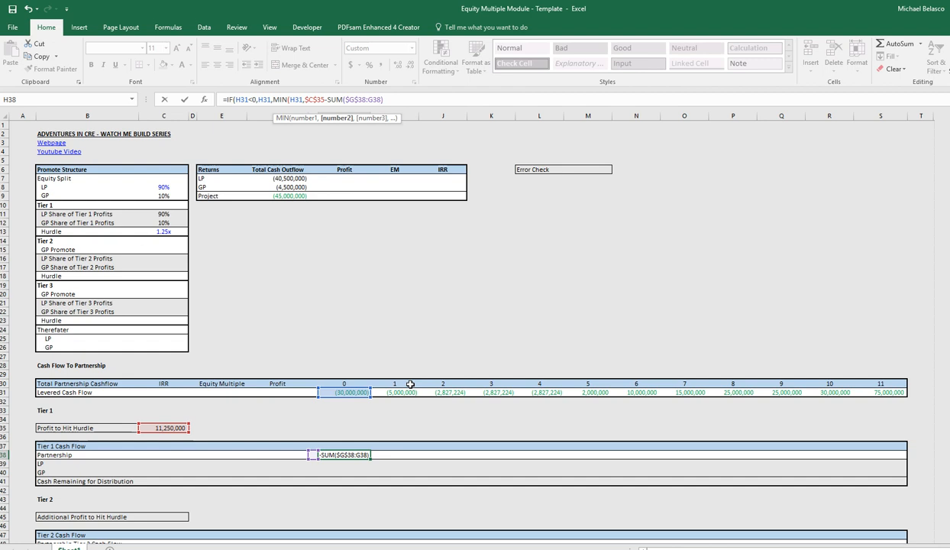
type("))")
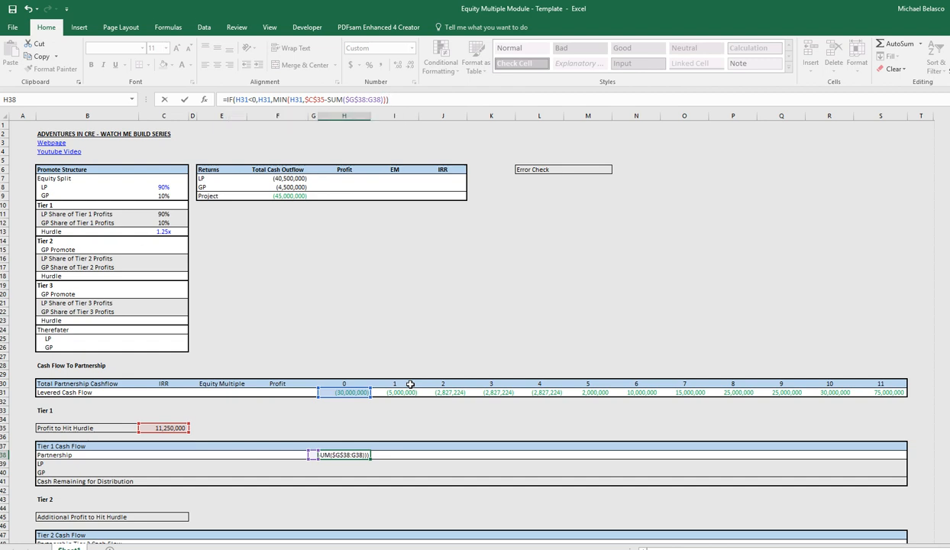
key("ctrl+Return")
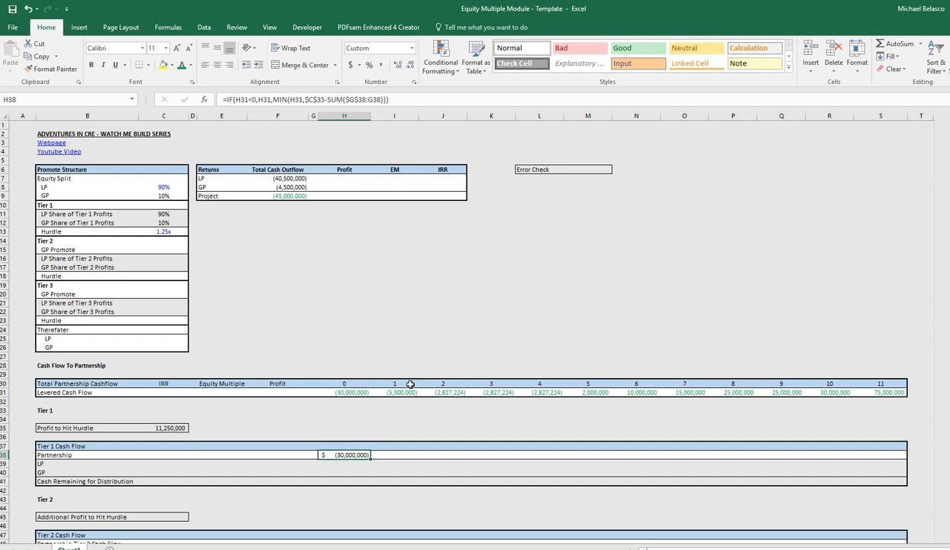
Copy the H38 partnership formula across to S38 for all periods, pasting formulas only
key("ctrl+c")
key("shift+Right")
key("shift+Right")
key("shift+Right")
key("shift+Right")
key("shift+Right")
key("shift+Right")
key("shift+Right")
key("shift+Right")
key("shift+Right")
key("shift+Right")
key("shift+Right")
key("shift+Right")
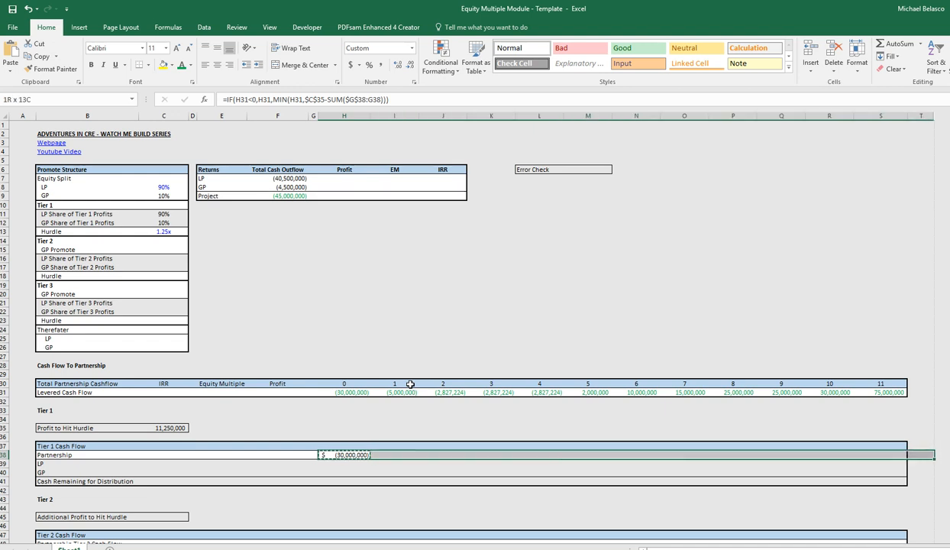
key("shift+Left")
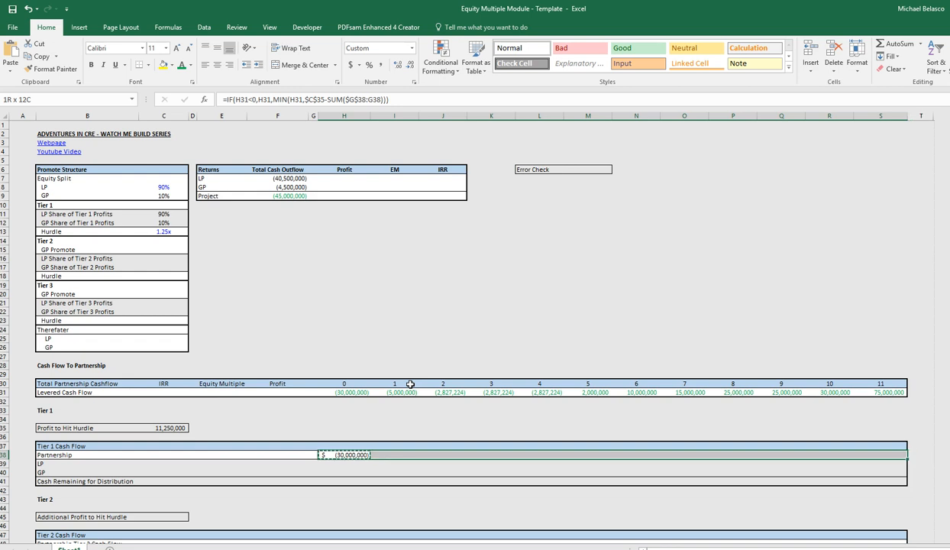
key("alt")
key("h")
key("v")
key("f")
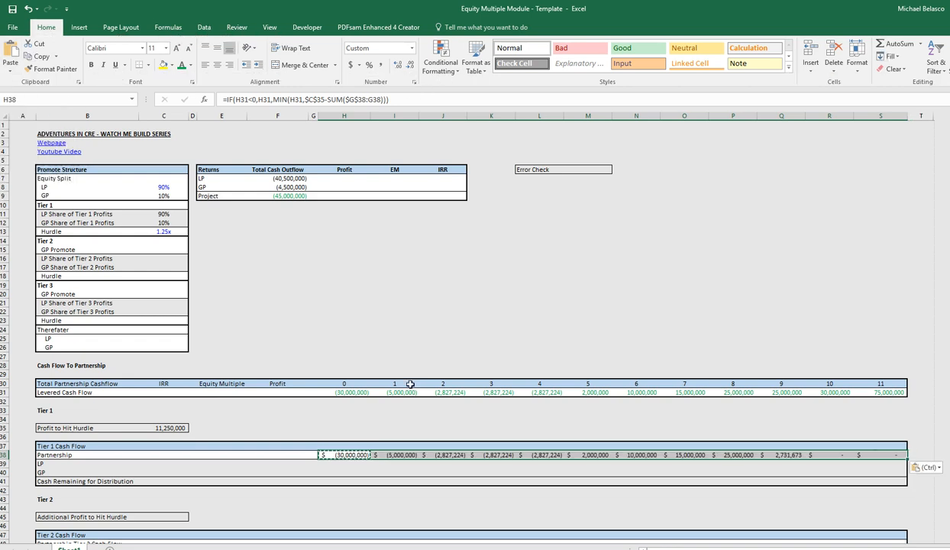
Check the copied Tier 1 partnership formulas in I38, L38, O38 and Q38, including their cumulative sum ranges
key("Left")
key("Right")
key("Right")
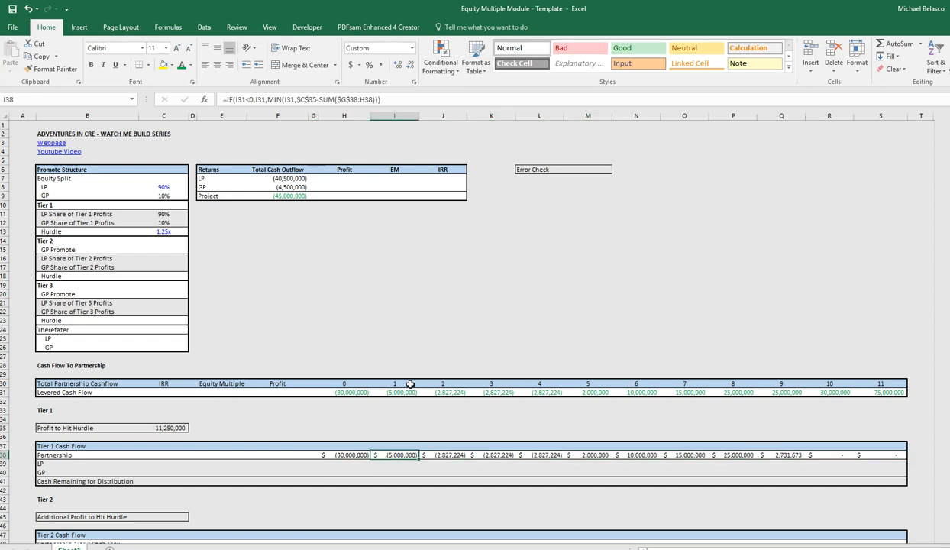
key("F2")
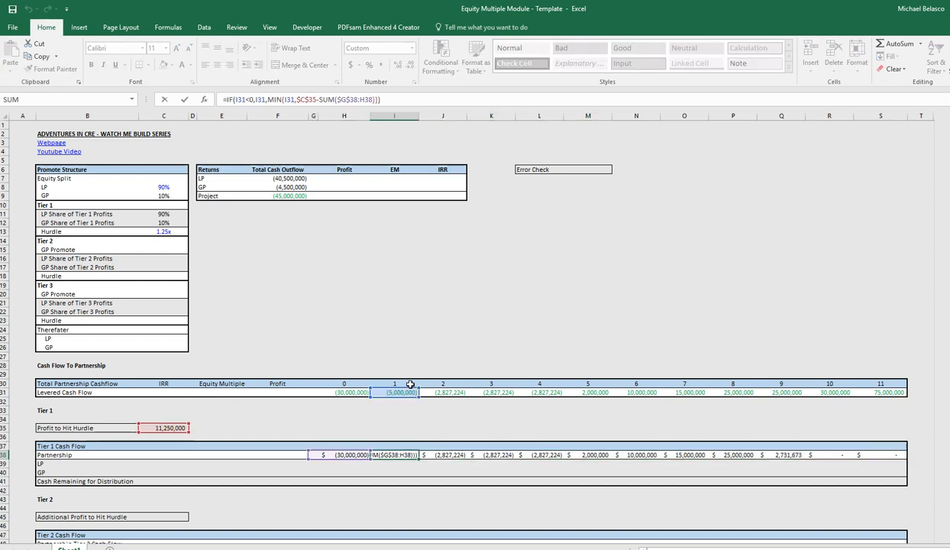
key("Escape")
key("Right")
key("Right")
key("Right")
key("F2")
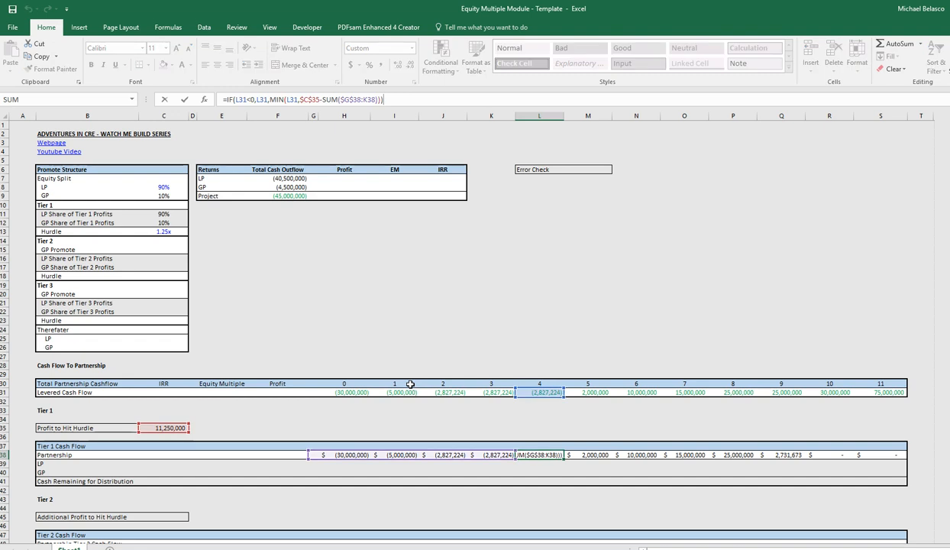
key("Escape")
key("Right")
key("Right")
key("Right")
key("F2")
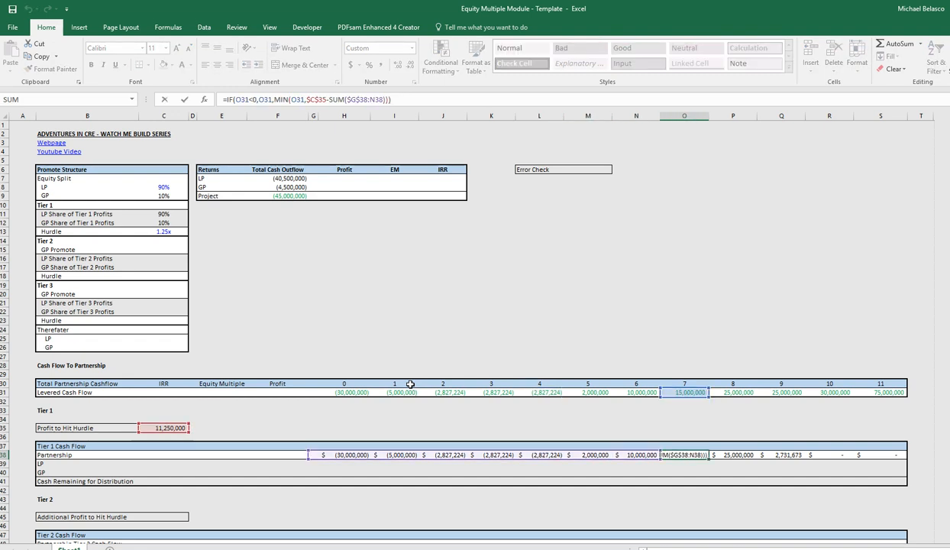
key("Escape")
key("Right")
key("Right")
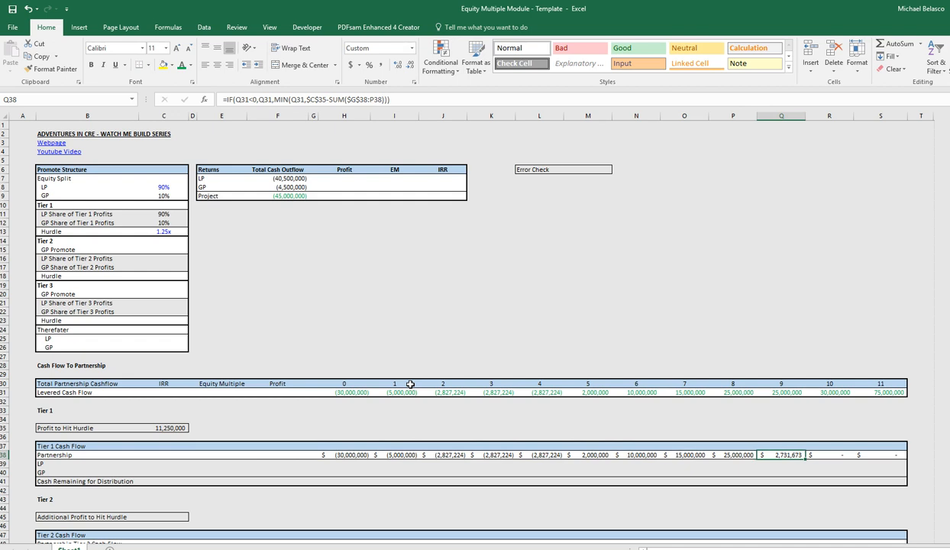
Begin the Tier 1 partnership equity multiple formula in E38 with =(SUM(H38:S38)+-F9, adding back the project's total cash outflow
key("Left")
key("Left")
key("Left")
key("Left")
key("Left")
key("Left")
key("Left")
key("Left")
key("Left")
key("Left")
key("Left")
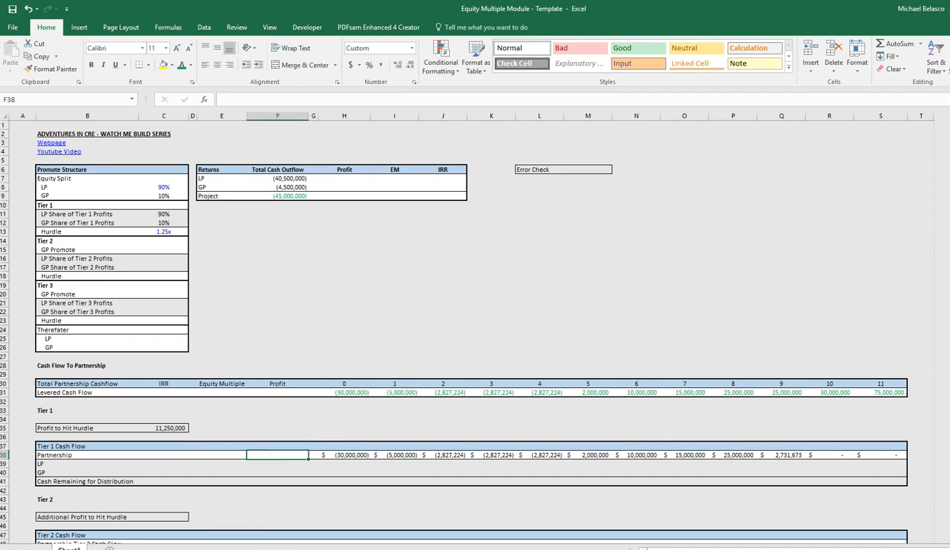
key("Left")
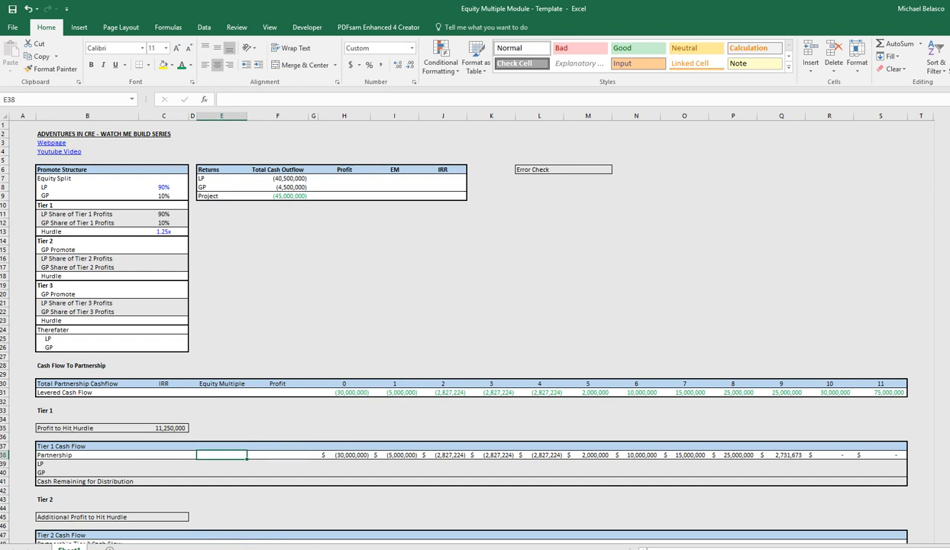
type("=")
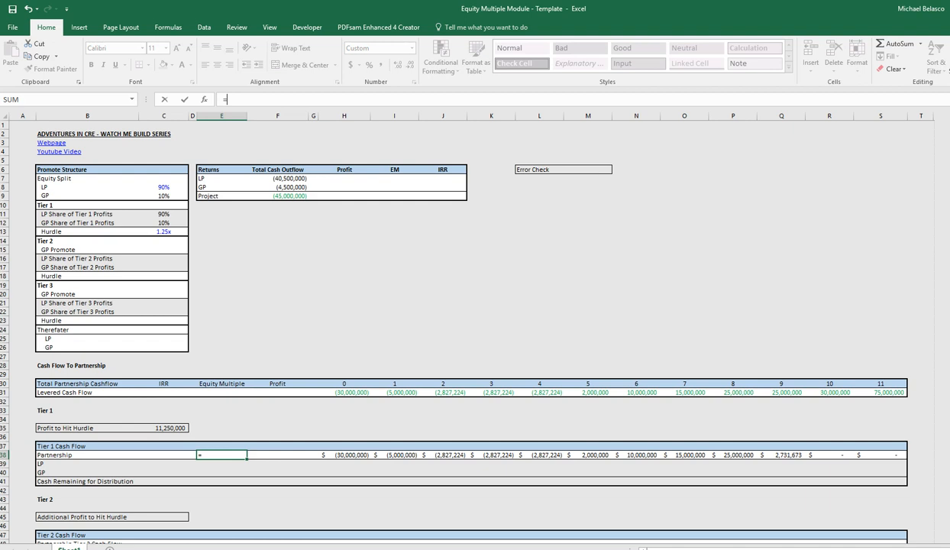
type("(sum")
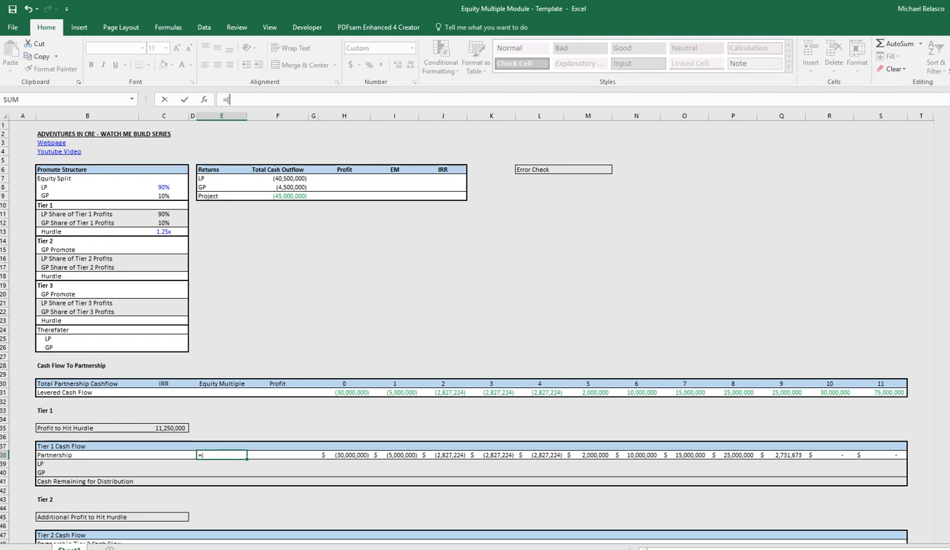
key("Tab")
key("Right")
key("Right")
key("Right")
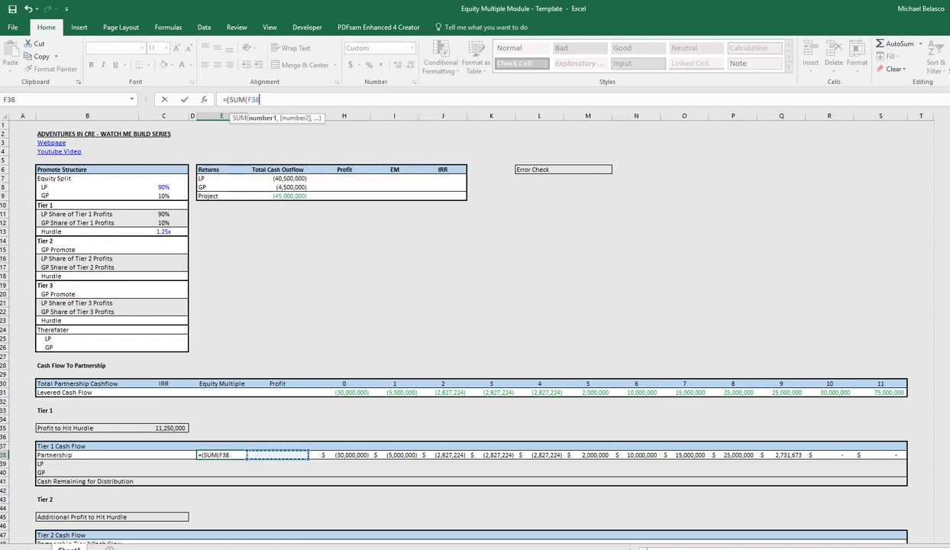
key("ctrl+shift+Right")
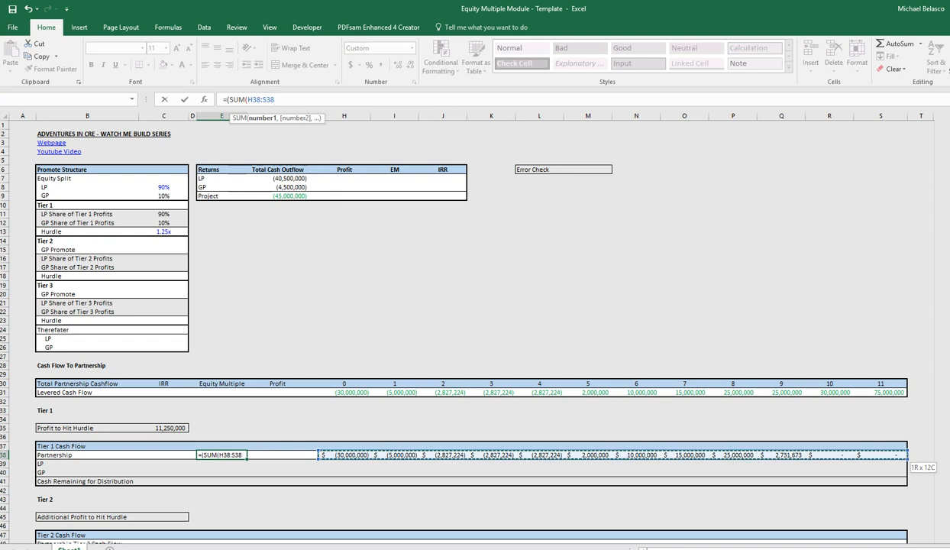
type(")+-")
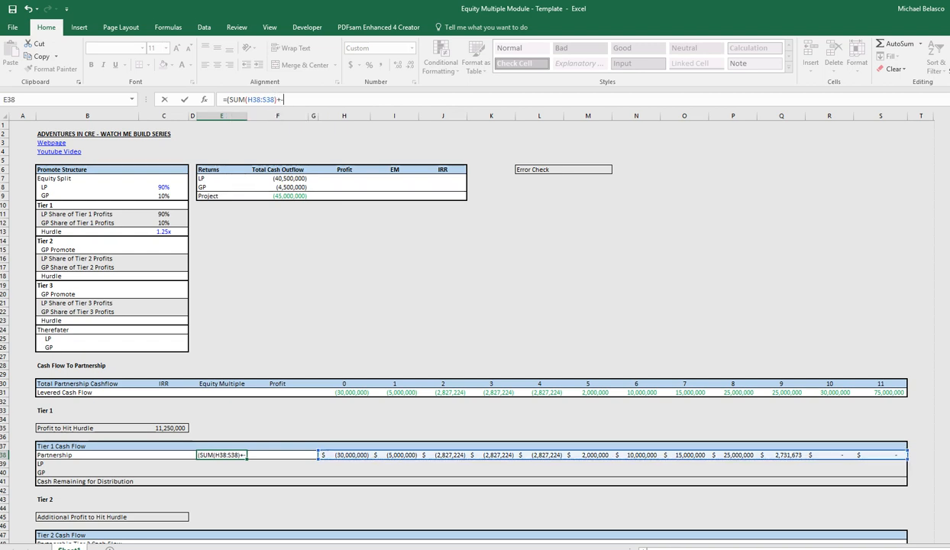
key("Right")
key("ctrl+Up")
key("ctrl+Up")
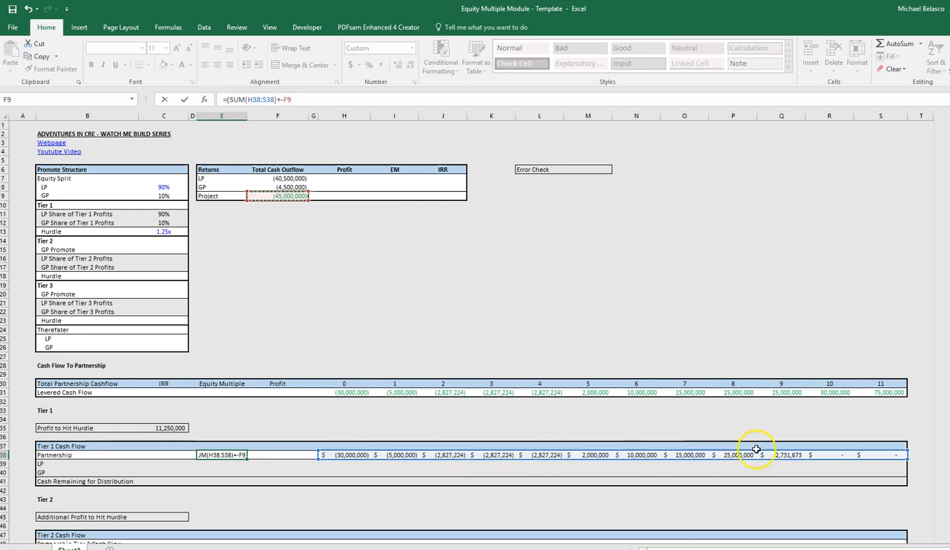
left_click(293, 101)
left_click(284, 100)
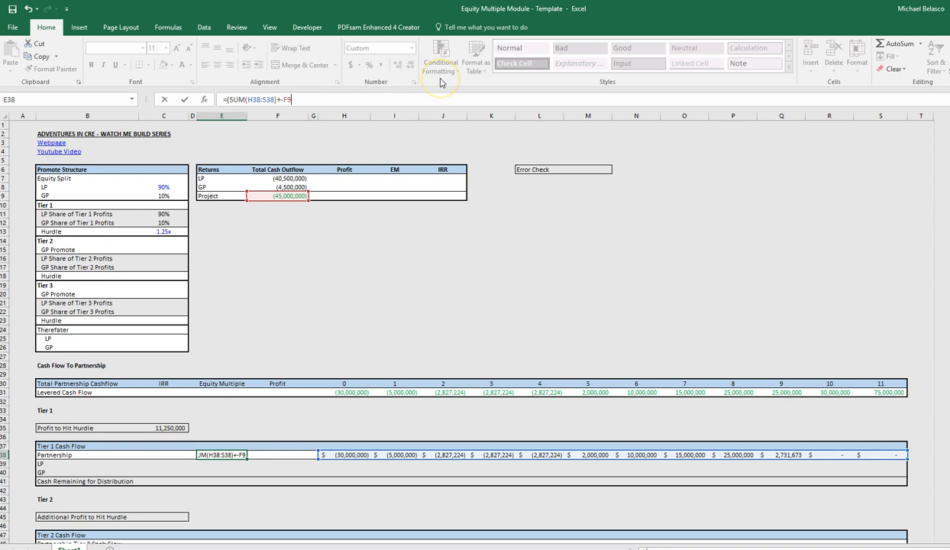
Complete the E38 equity multiple formula by closing the numerator and dividing it by -F9
type(")/")
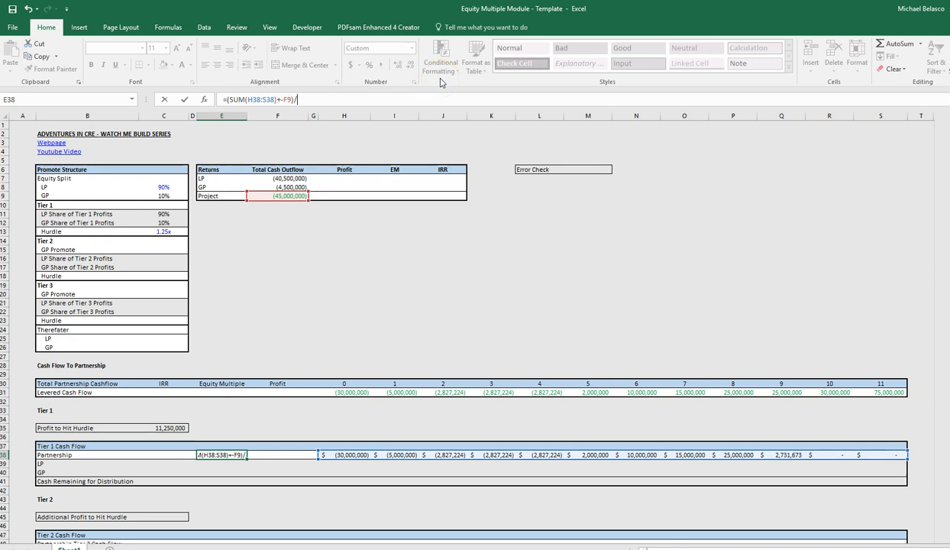
key("Right")
key("ctrl+Up")
key("ctrl+Up")
key("F2")
key("Left")
key("Left")
type("-")
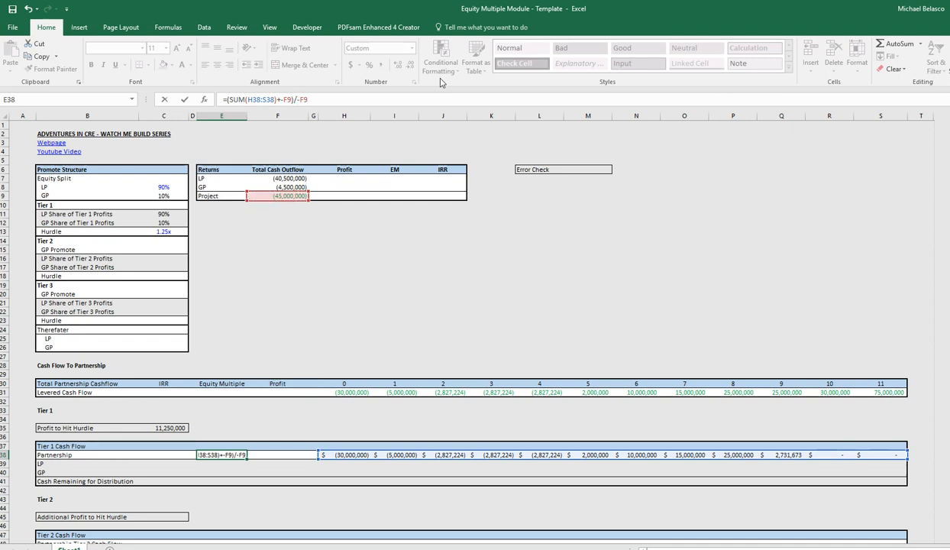
key("Return")
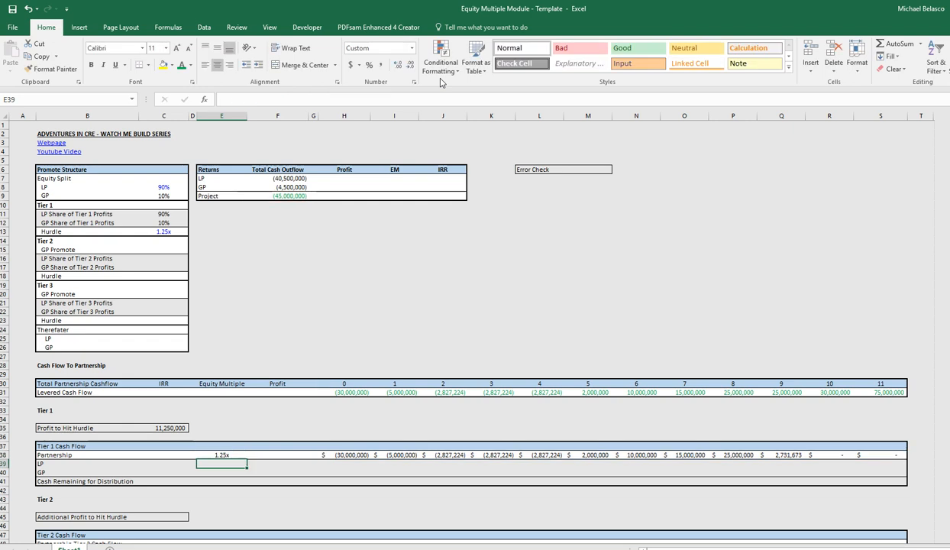
Enter the Tier 1 partnership profit formula =SUM(H38:S38) in F38
key("Up")
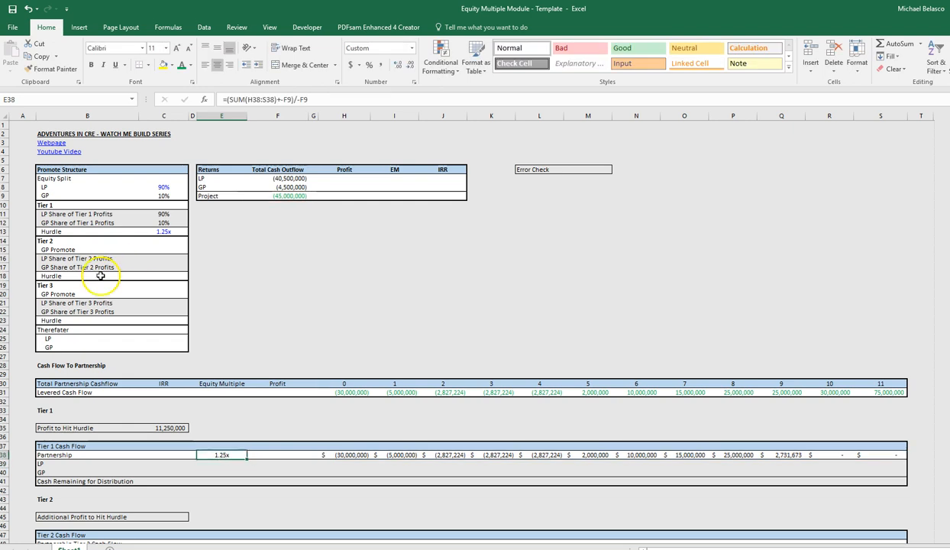
key("alt+Tab")
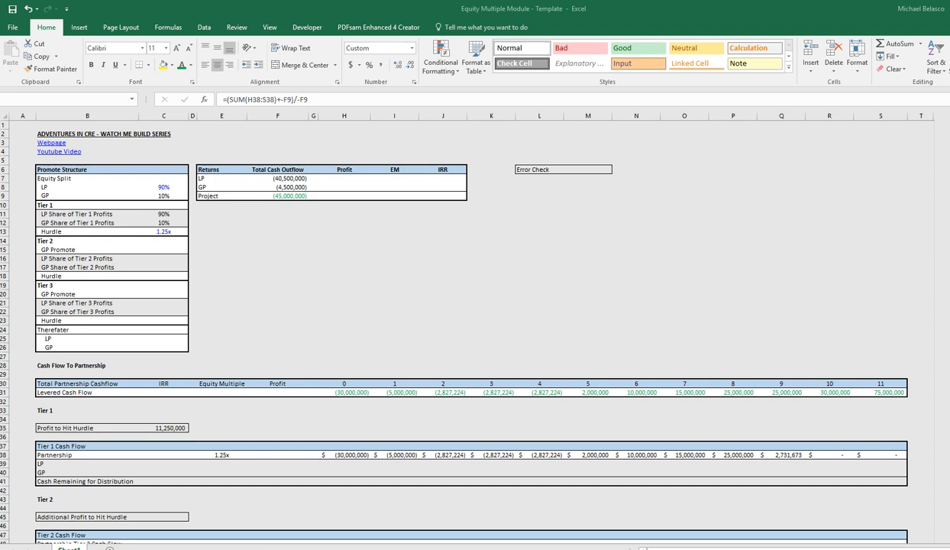
key("alt+Tab")
key("Right")
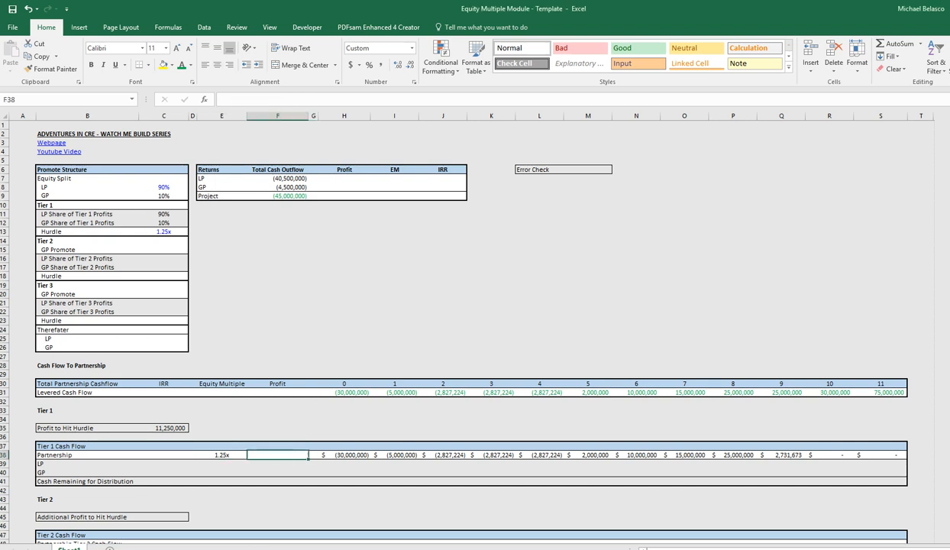
type("=SUM(")
left_click_drag(313, 456, 366, 456)
key("Right")
key("ctrl+shift+Right")
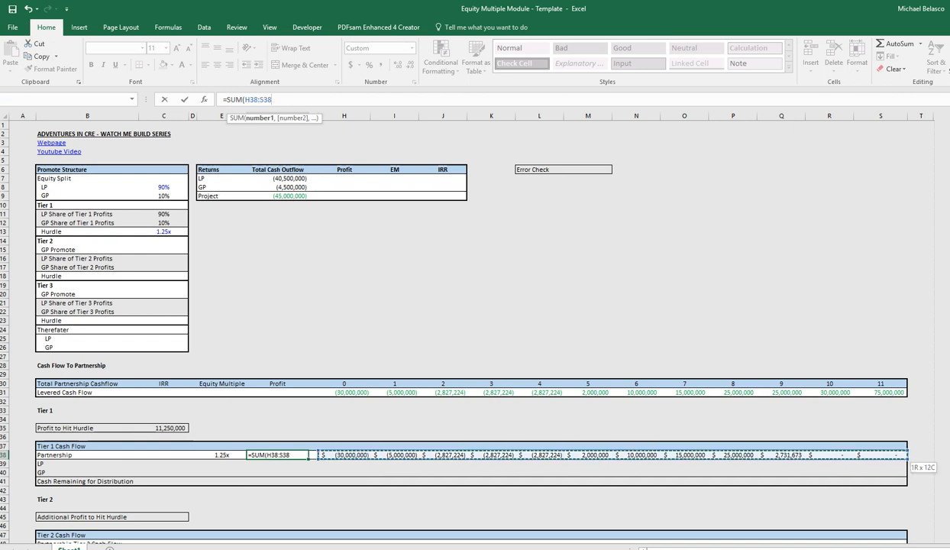
key("Return")
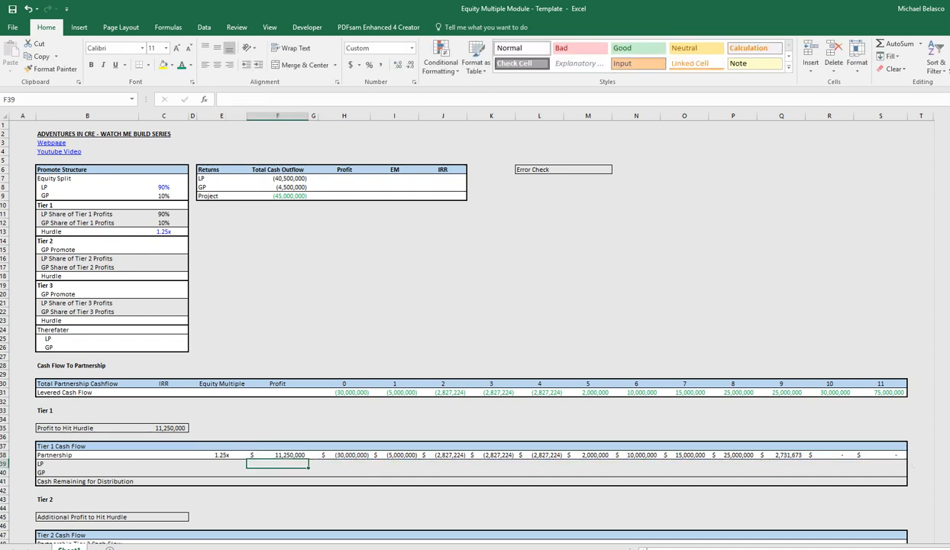
Begin the Tier 1 LP cash flow formula in H39 as =H38*$C11, anchoring only the column of the LP share reference
key("Right")
key("Right")
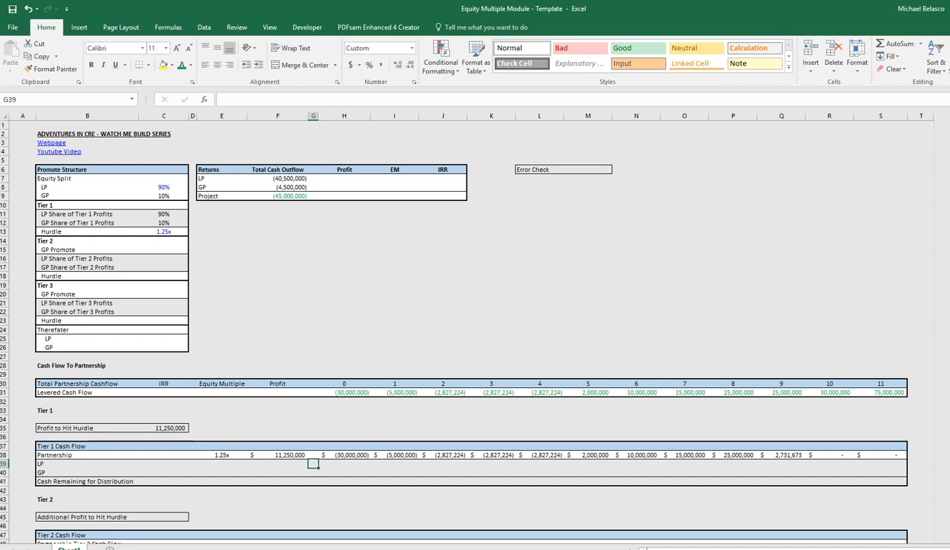
type("=")
key("Up")
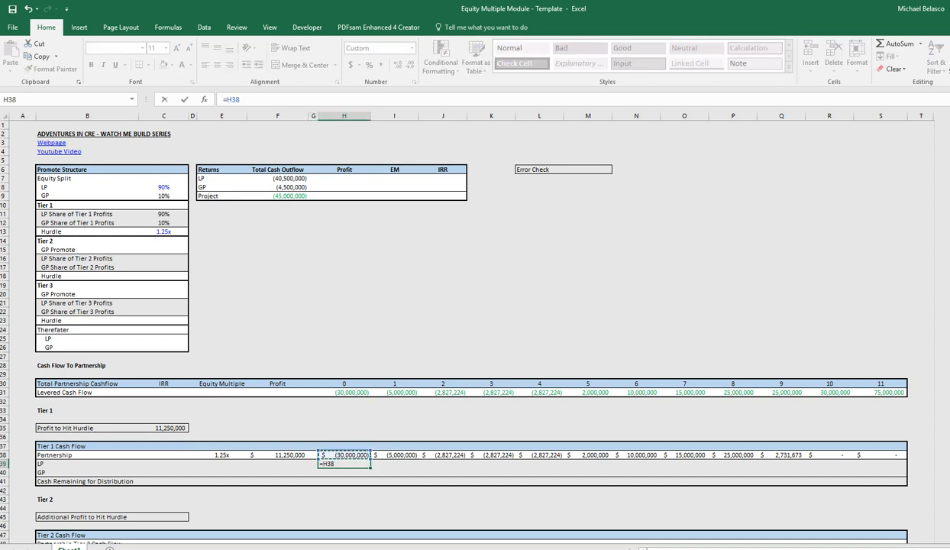
type("*")
key("Up")
key("Left")
key("Left")
key("Left")
key("Left")
key("Left")
key("Up")
key("Up")
key("Up")
key("Up")
key("Up")
key("Up")
key("Up")
key("Up")
key("Up")
key("Up")
key("Up")
key("Up")
key("Up")
key("Up")
key("Up")
key("Up")
key("Up")
key("Up")
key("Up")
key("Up")
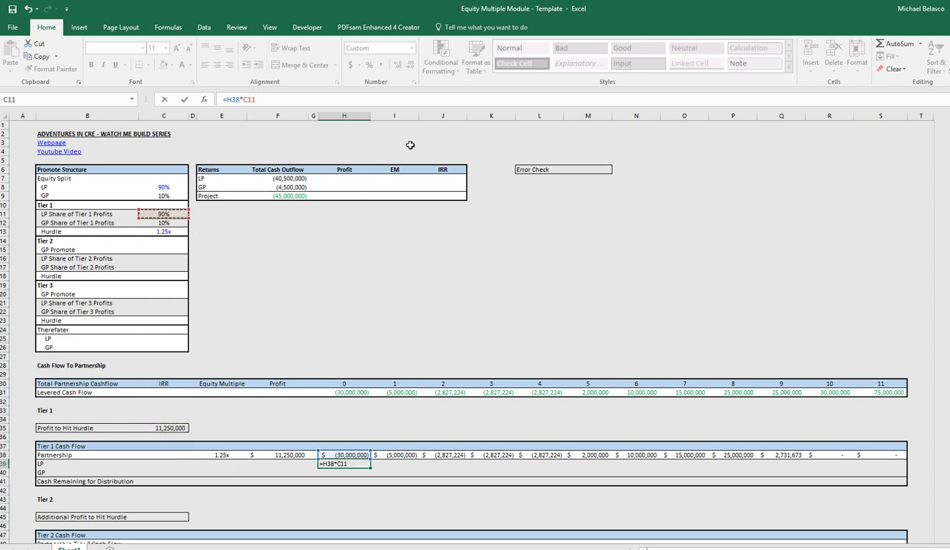
key("F4")
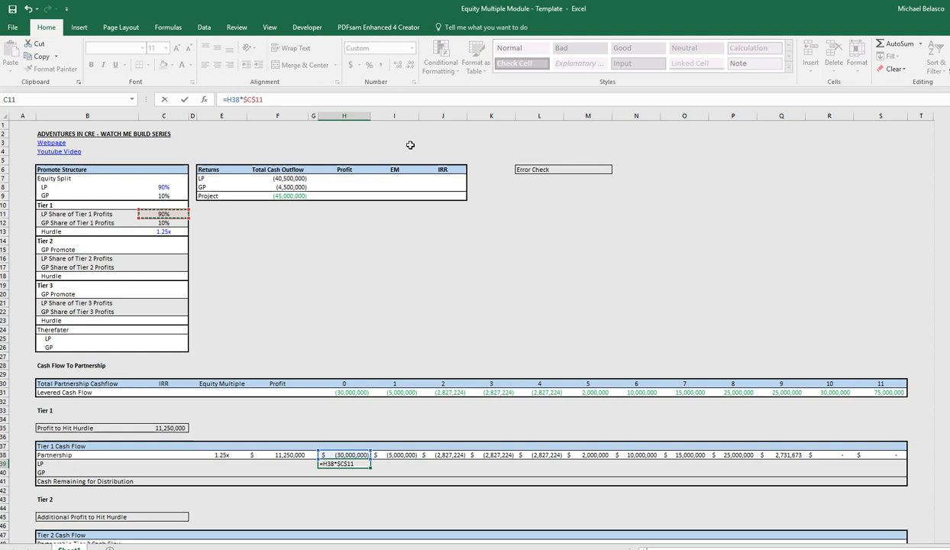
key("F4")
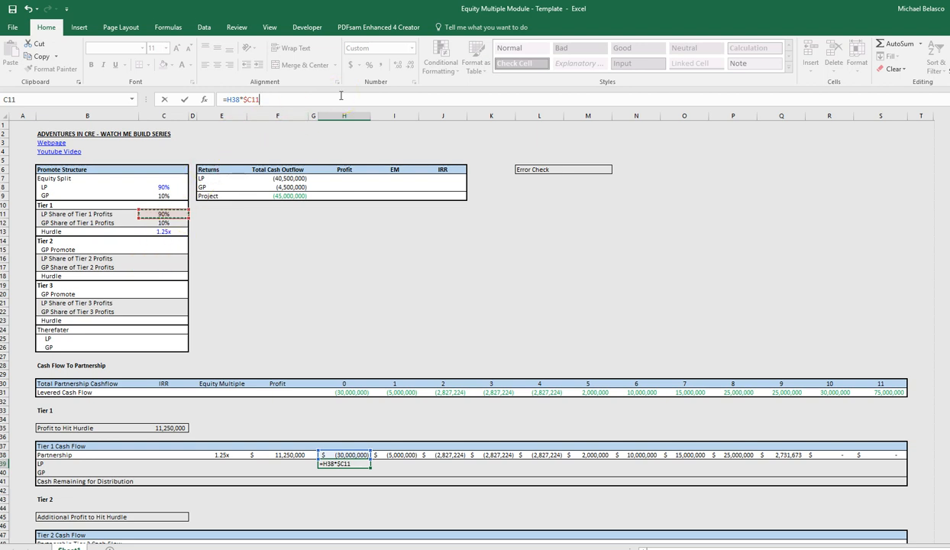
Anchor row 38 of the partnership reference in H39 so the LP formula reads =H$38*$C11, and commit it
key("Left")
key("Left")
key("Left")
key("Left")
key("Left")
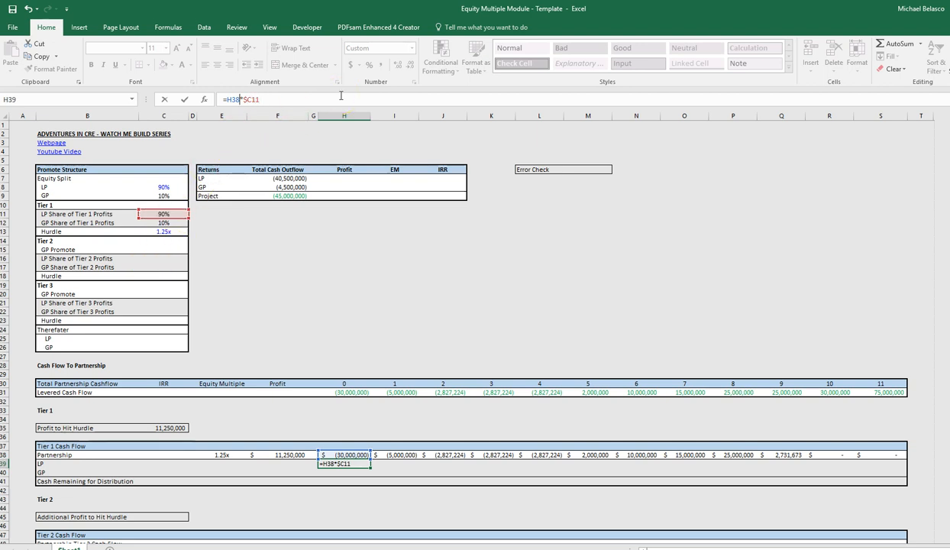
key("F4")
key("F4")
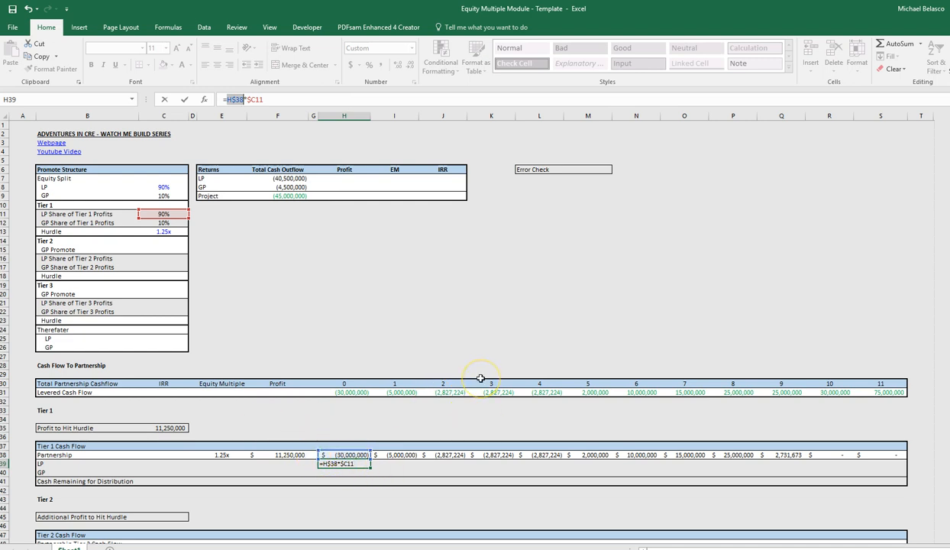
key("ctrl+Return")
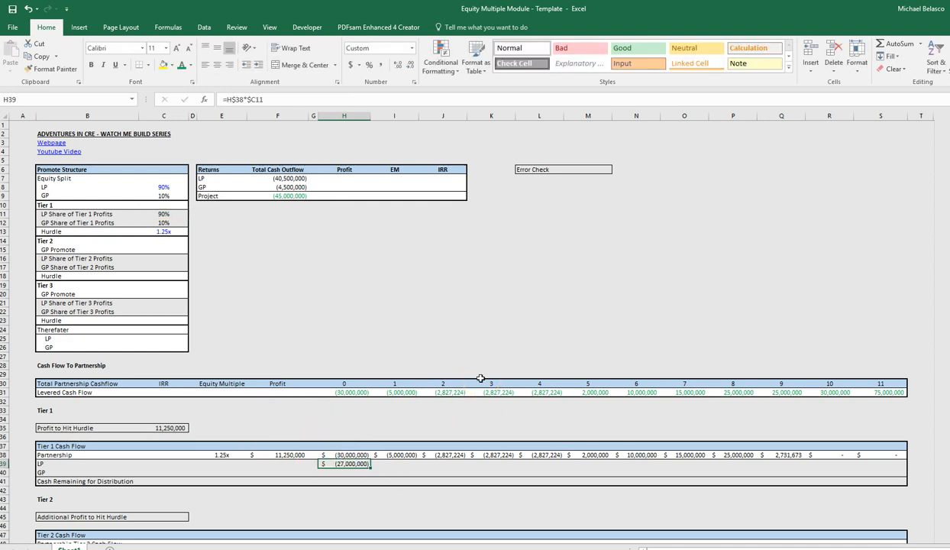
Copy the LP cash flow formula from H39 down to the GP row in H40
key("ctrl+c")
key("Down")
key("ctrl+v")
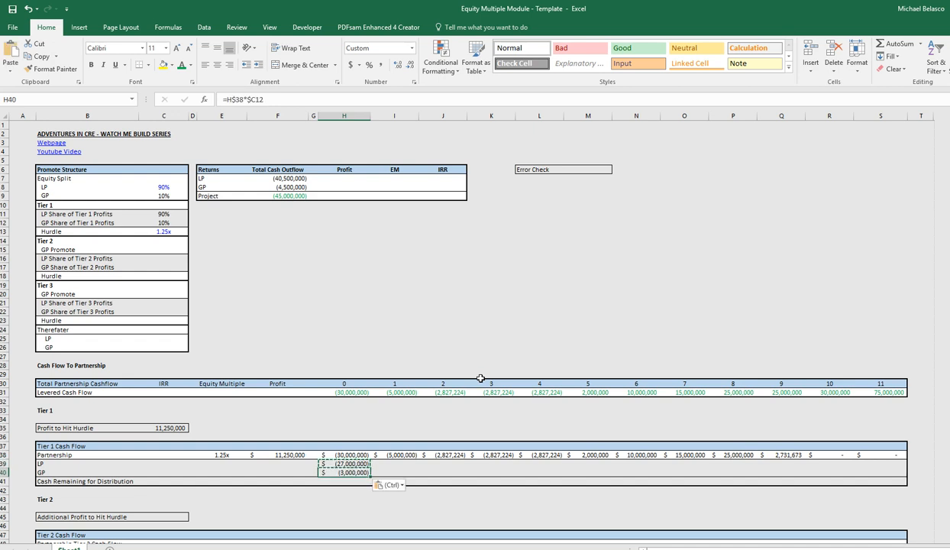
key("Left")
key("Left")
key("Escape")
key("Right")
key("Right")
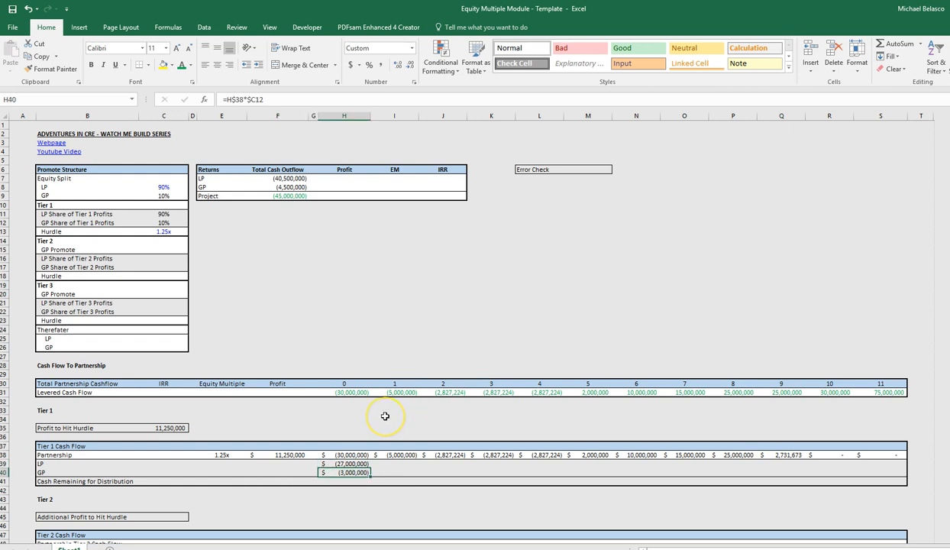
key("Left")
key("Left")
key("Left")
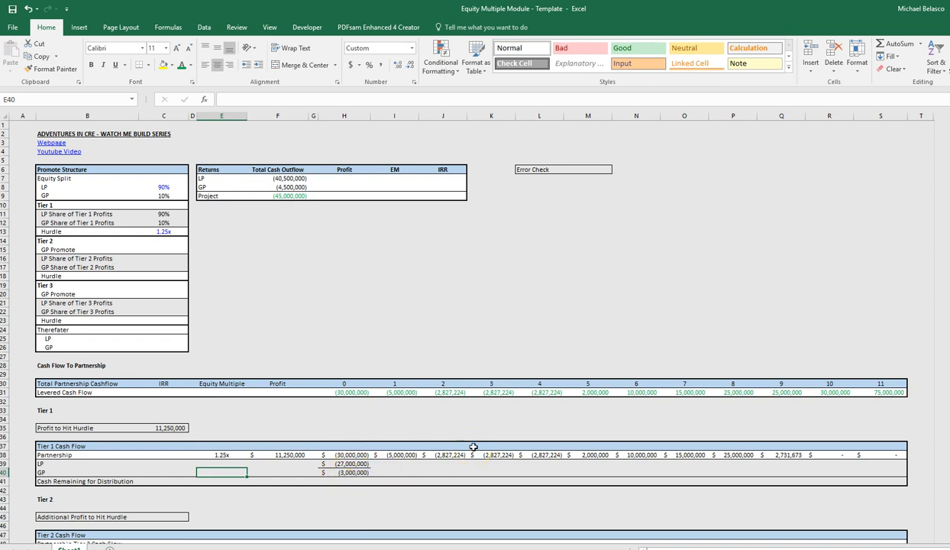
Undo the paste in H40 and paste the LP formula from H39 there again
key("ctrl+z")
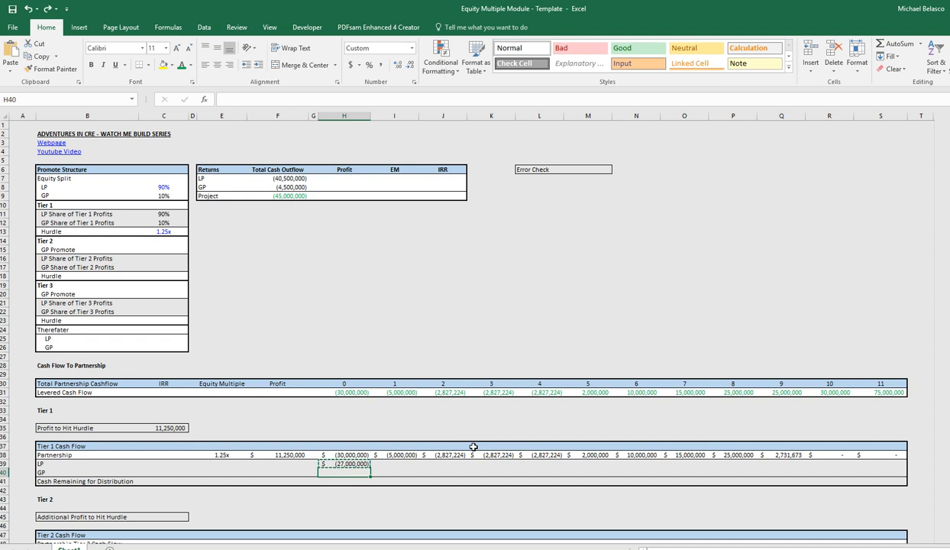
key("Up")
key("Down")
key("ctrl+v")
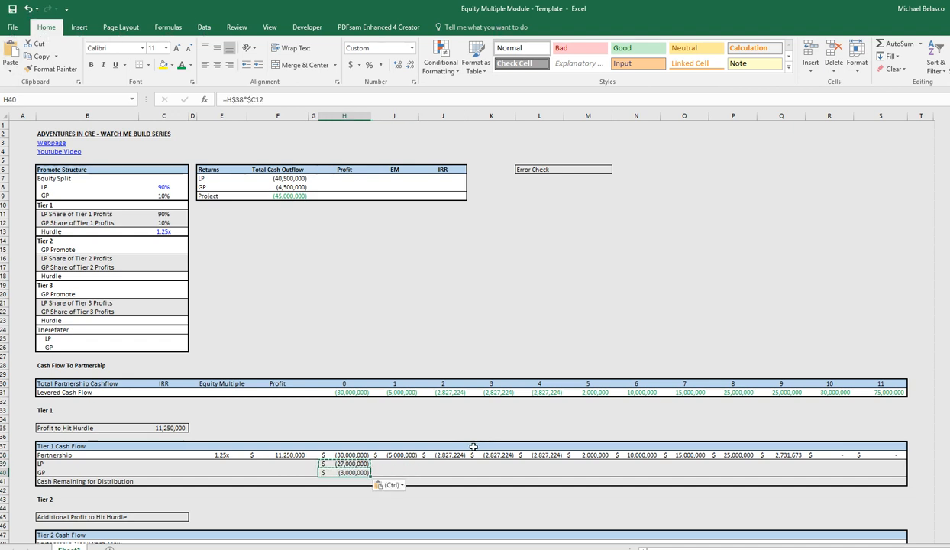
key("Escape")
key("Left")
key("Left")
key("Left")
key("Right")
key("Right")
key("Right")
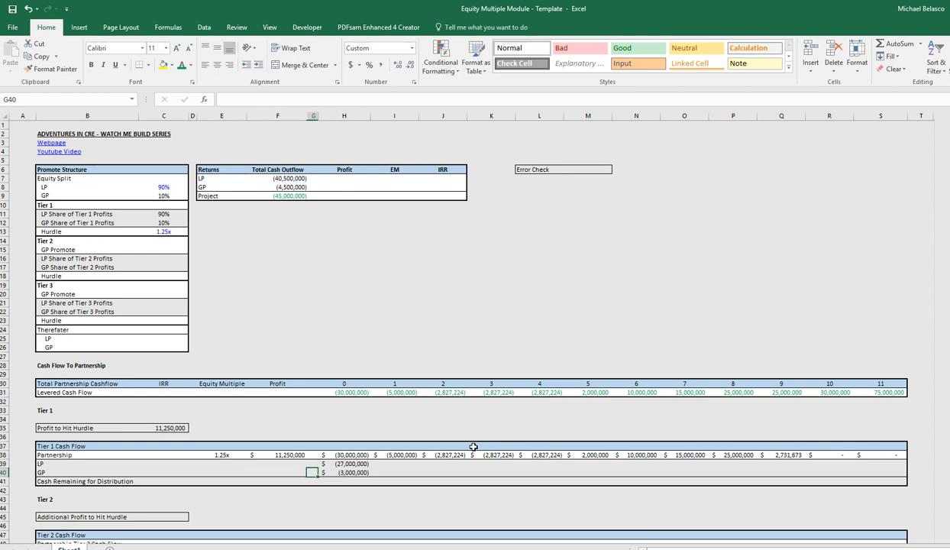
key("Up")
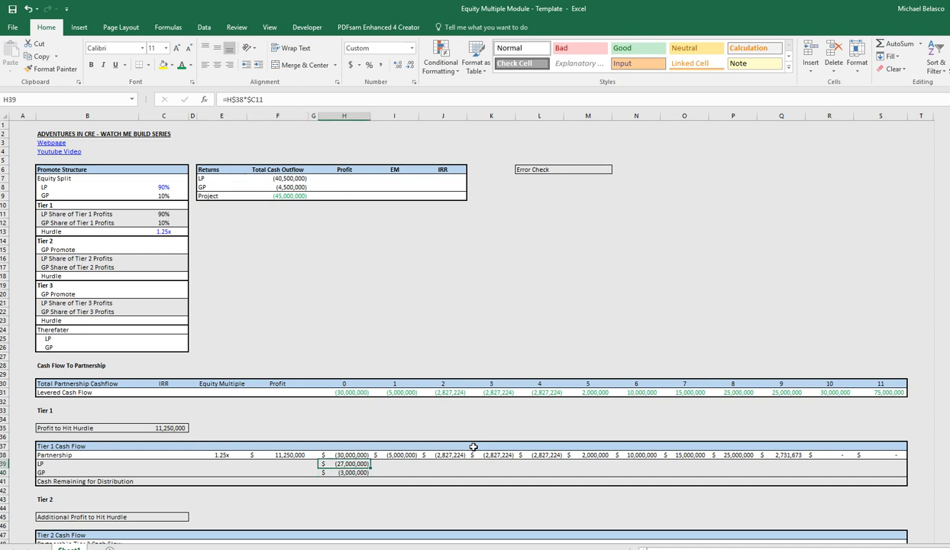
key("shift+Down")
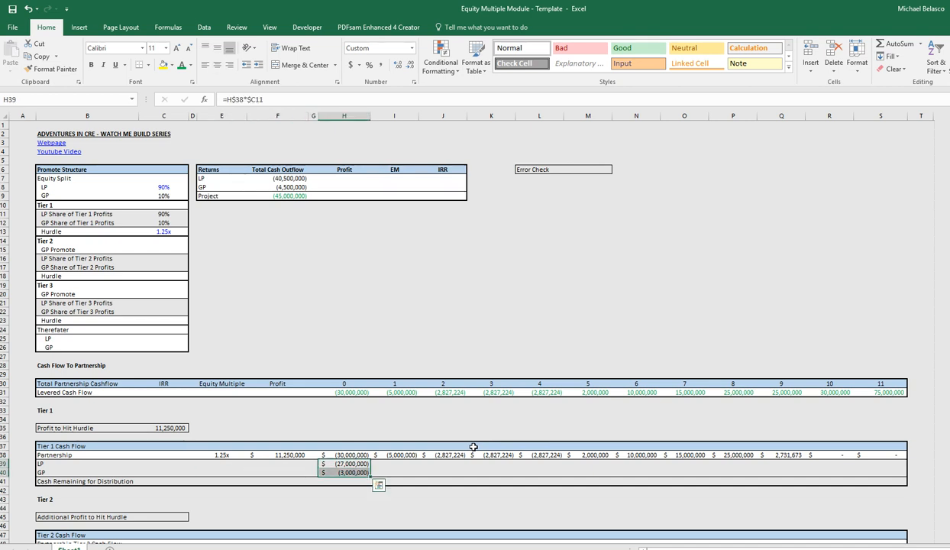
key("ctrl+q")
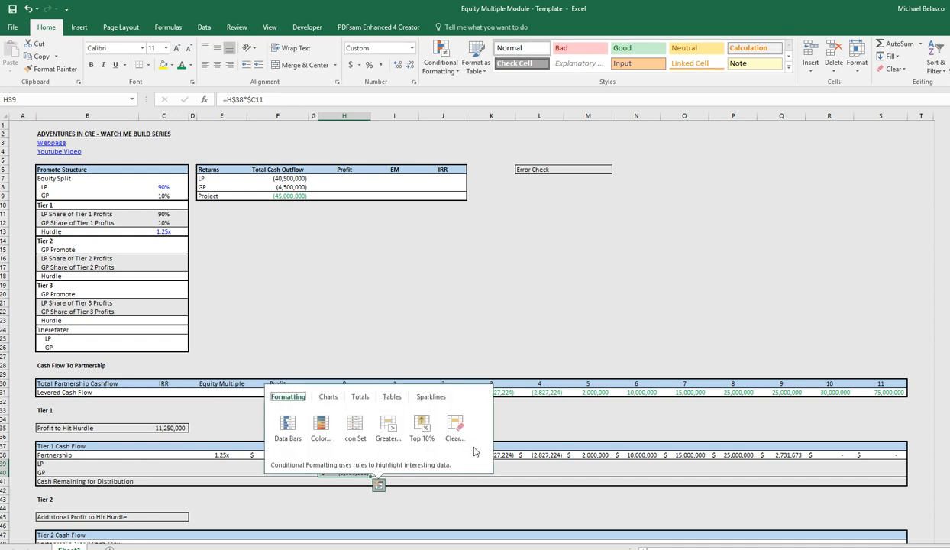
key("Escape")
key("Down")
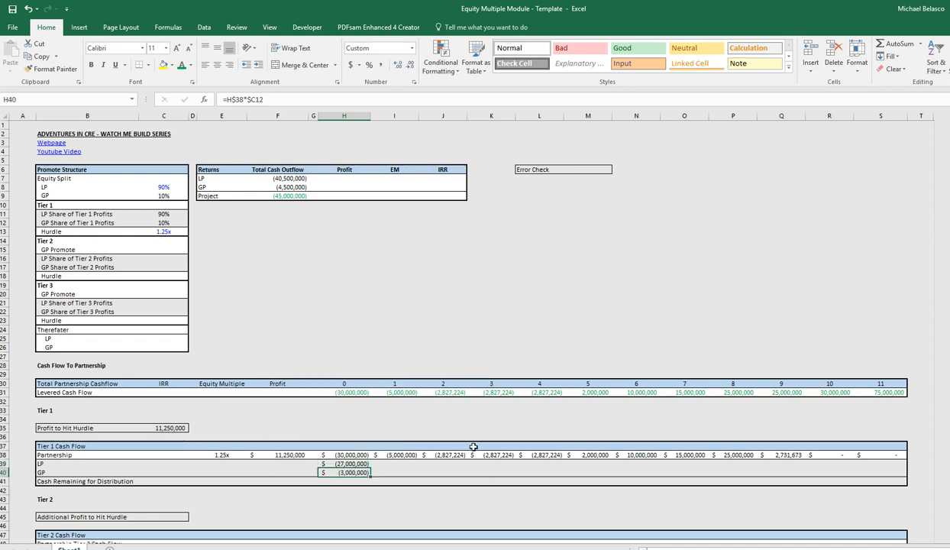
Check the GP formula in H40 and copy H39:H40 across to column S for all periods, pasting formulas only
key("F2")
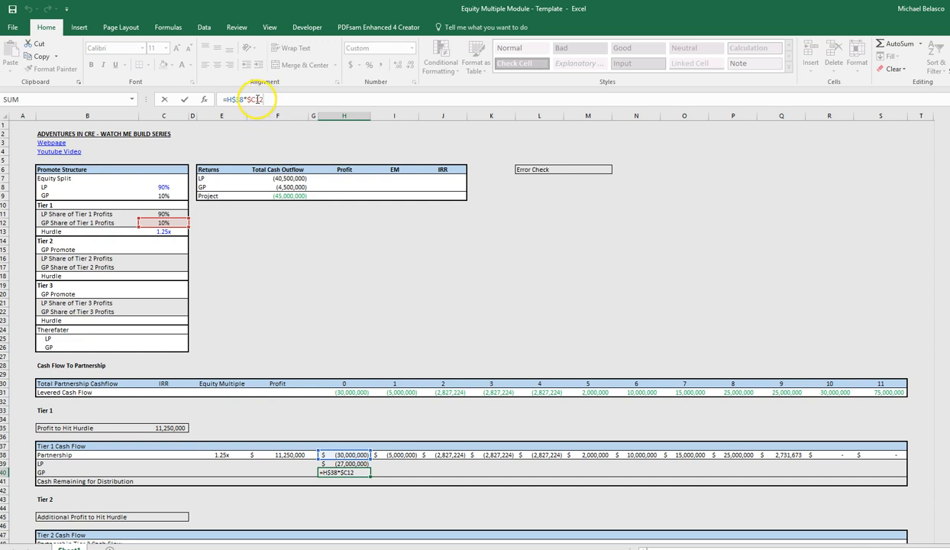
key("Return")
key("Up")
key("Up")
key("shift+Down")
key("ctrl+c")
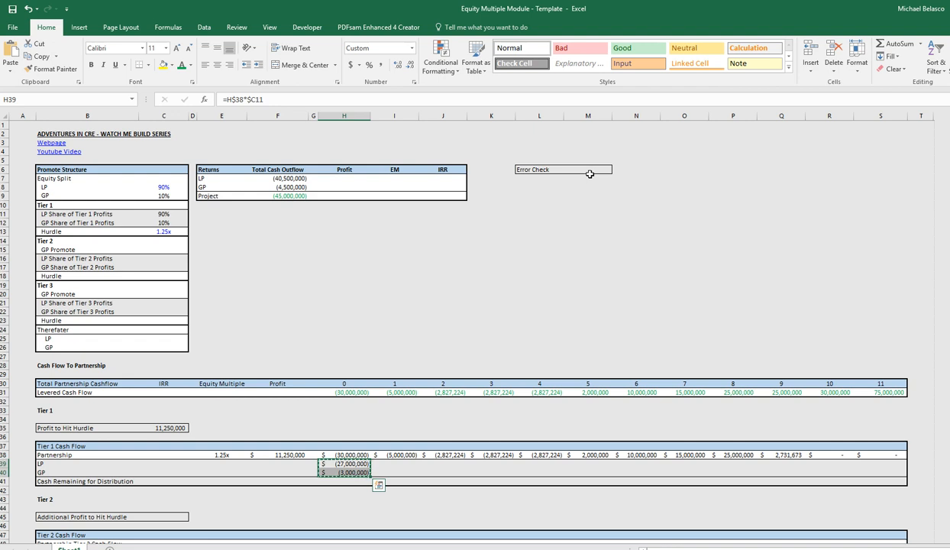
key("shift+Right")
key("shift+Right")
key("shift+Right")
key("shift+Right")
key("shift+Right")
key("shift+Right")
key("shift+Right")
key("shift+Right")
key("shift+Right")
key("shift+Right")
key("shift+Right")
key("shift+Right")
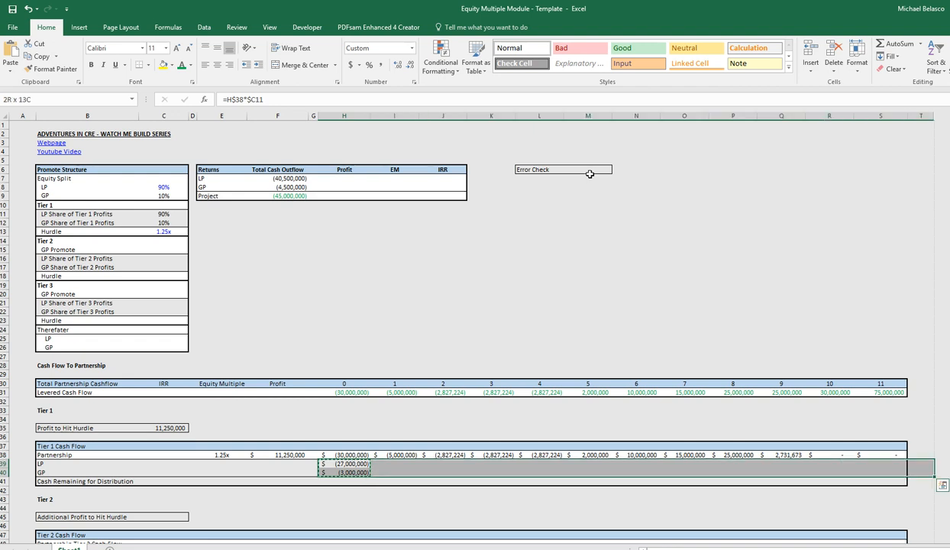
key("shift+Left")
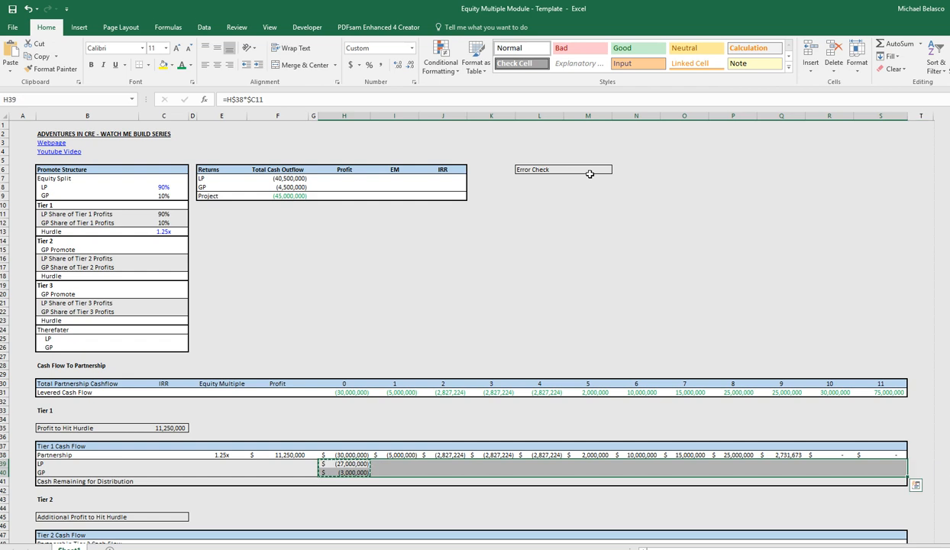
key("alt")
key("h")
key("v")
key("f")
key("Escape")
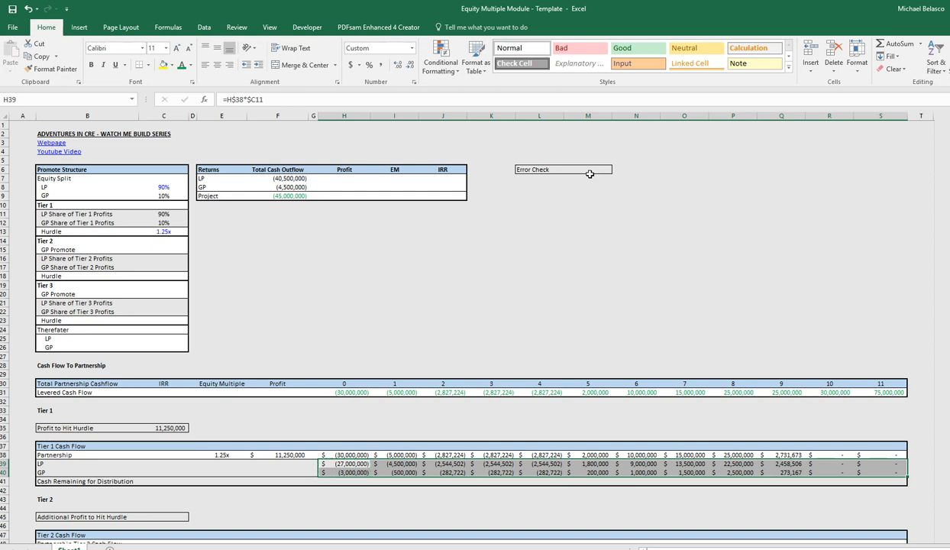
Check the copied Tier 1 LP and GP formulas in K40, K39 and M40, including their anchored references
key("Down")
key("Right")
key("Right")
key("Right")
key("F2")
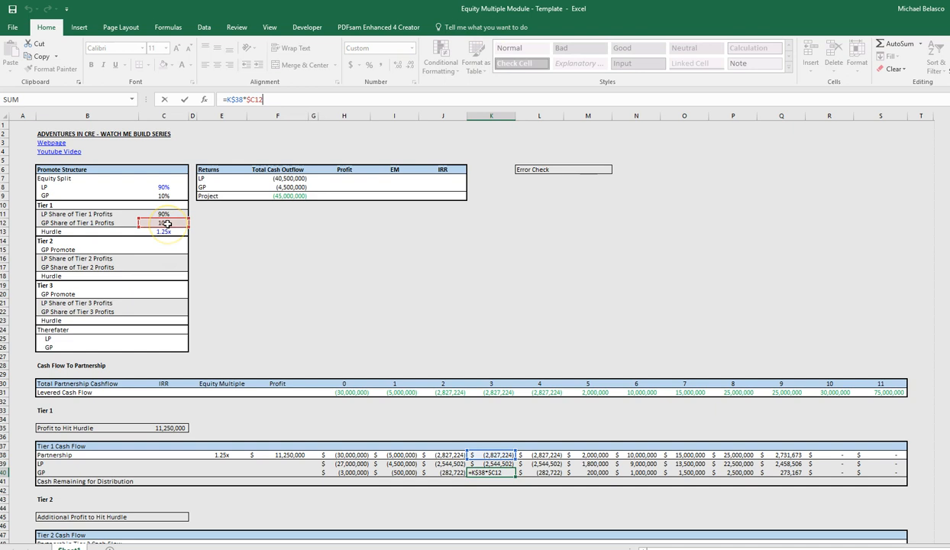
key("Escape")
key("Up")
key("F2")
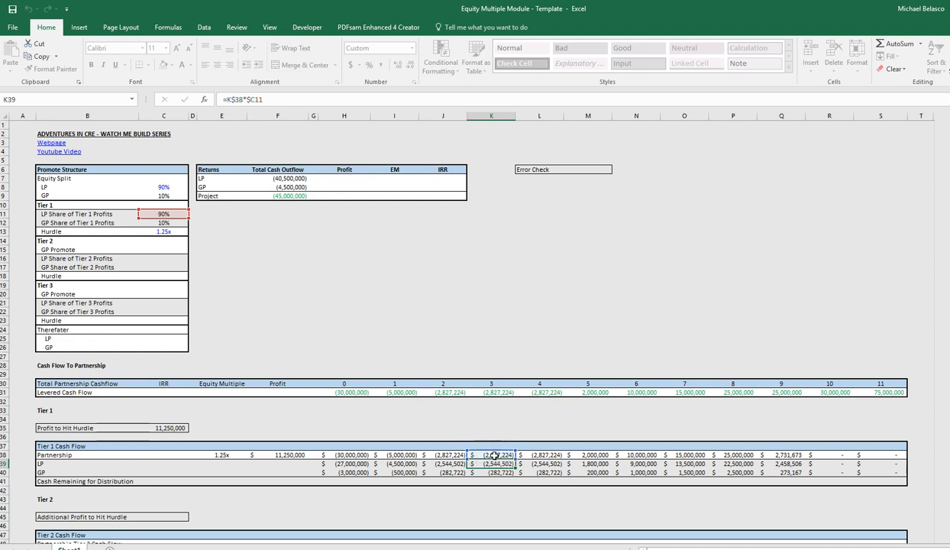
key("Escape")
key("Right")
key("Right")
key("Down")
key("F2")
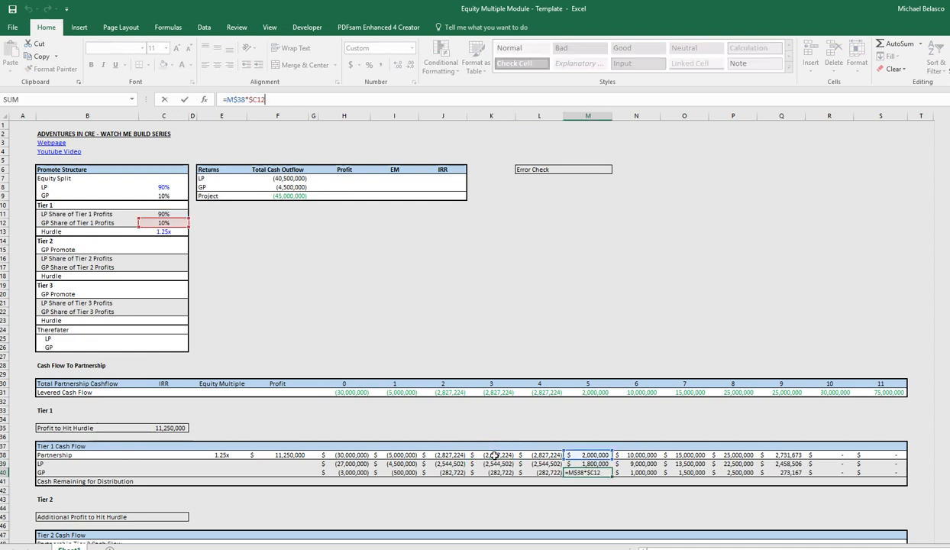
key("ctrl+Return")
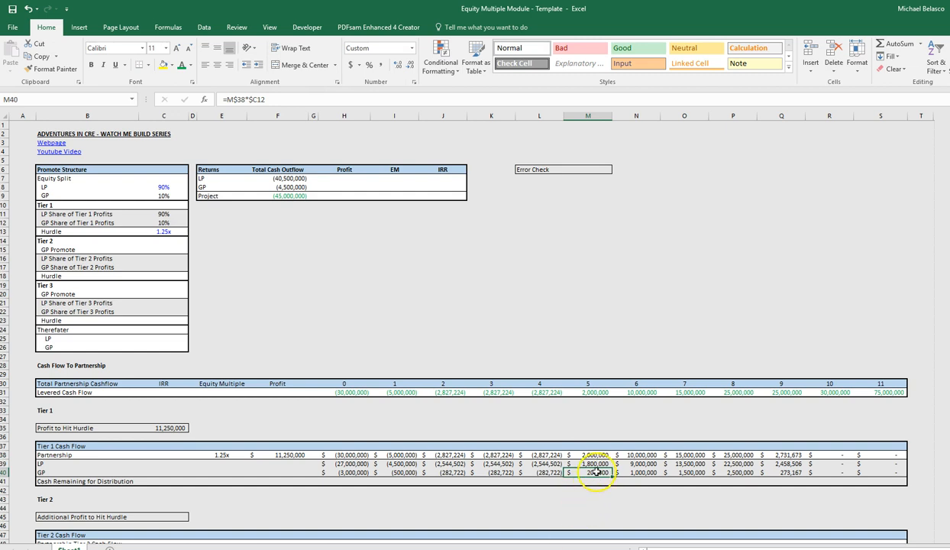
key("F2")
key("Escape")
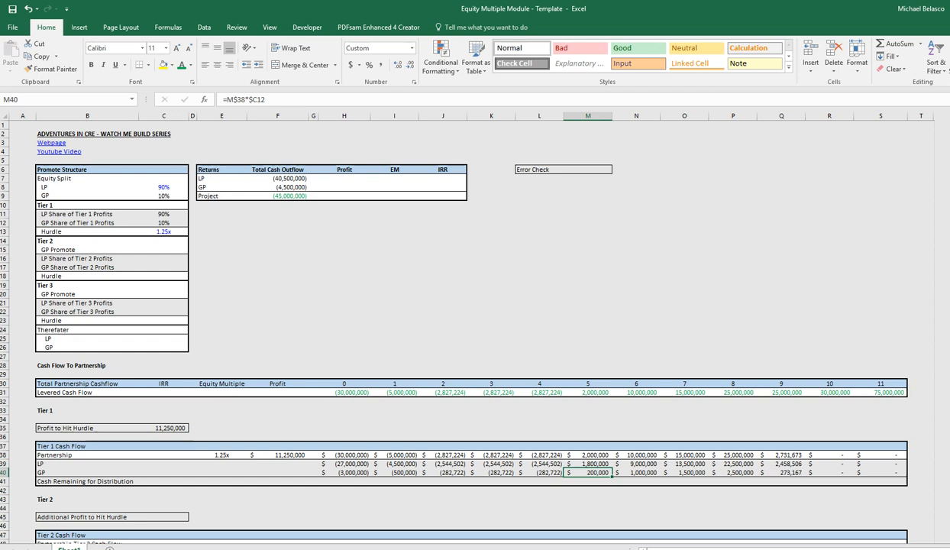
Copy the partnership profit formula from F38 down to the LP and GP rows in F39:F40
key("alt+Tab")
key("alt+Tab")
key("Left")
key("Left")
key("Left")
key("Left")
key("Left")
key("Left")
key("Left")
key("Up")
key("Up")
key("ctrl+c")
key("Down")
key("shift+Down")
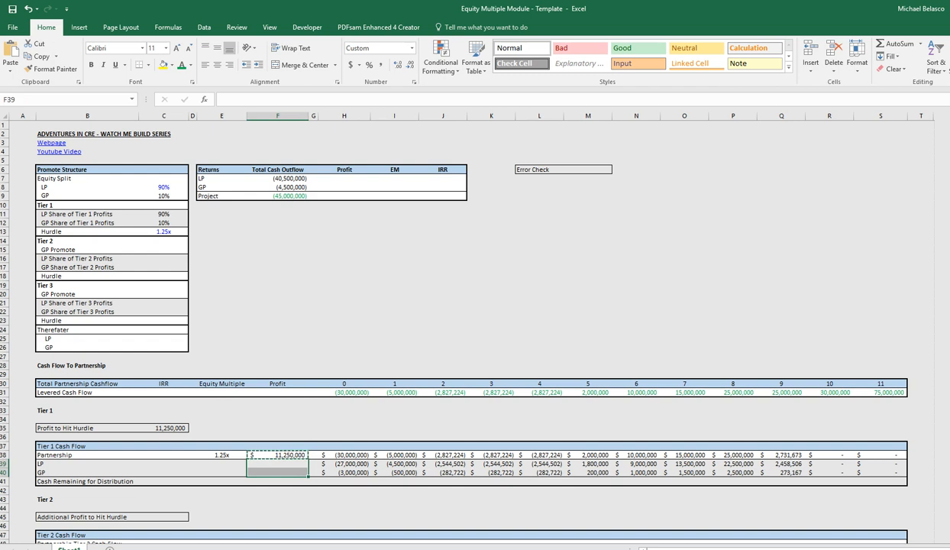
key("ctrl+v")
key("Escape")
Copy the partnership equity multiple formula from E38 down to the LP and GP rows in E39:E40
key("Left")
key("Up")
key("ctrl+c")
key("Down")
key("shift+Down")
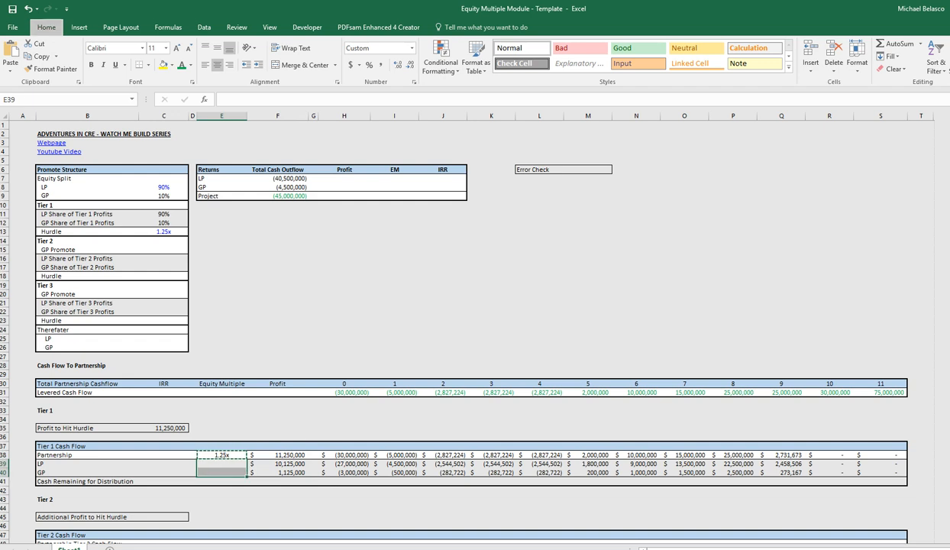
key("ctrl+v")
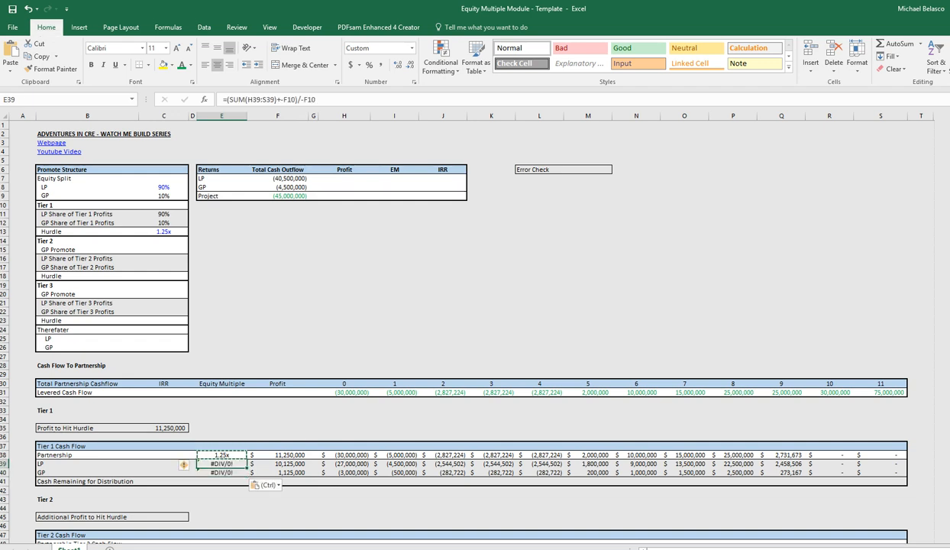
Repoint the LP equity multiple formula in E39 to the LP total cash outflow: =(SUM(H39:S39)+-F7)/-F7
key("F2")
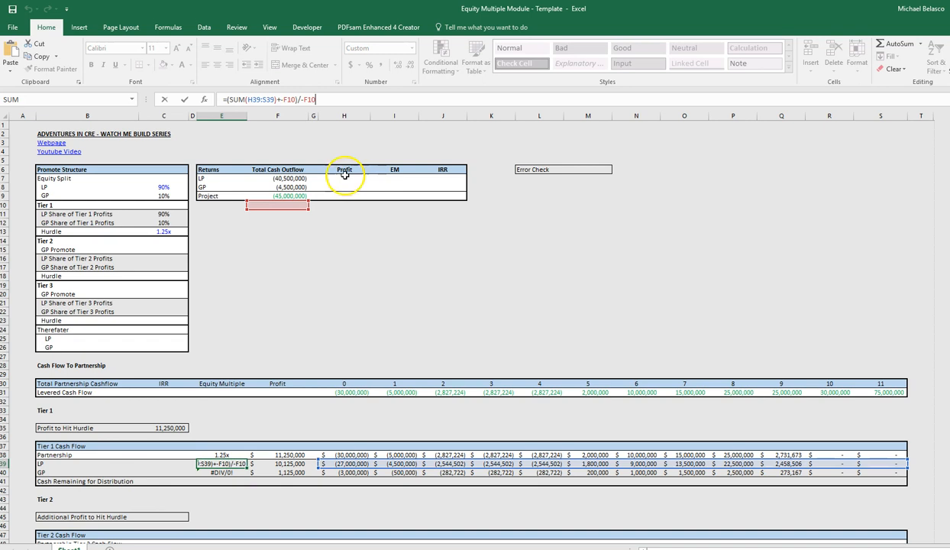
left_click_drag(285, 208, 285, 182)
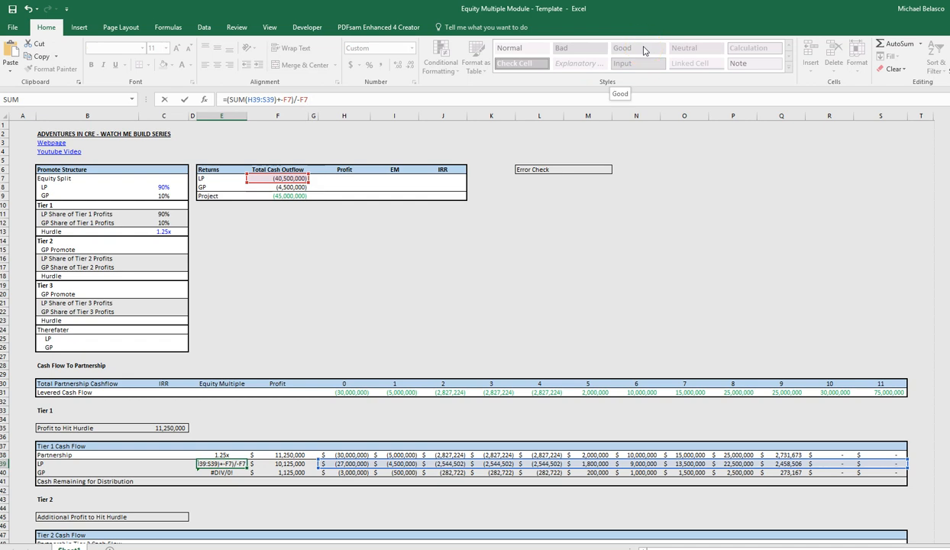
key("ctrl+Return")
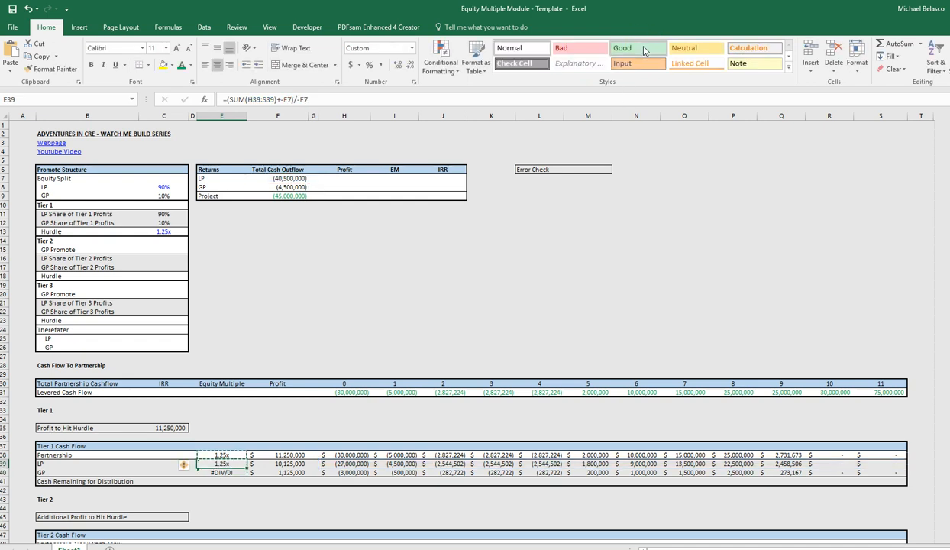
Copy the corrected LP equity multiple formula from E39 into the GP row at E40
key("Down")
key("ctrl+v")
key("ctrl+v")
key("ctrl+Return")
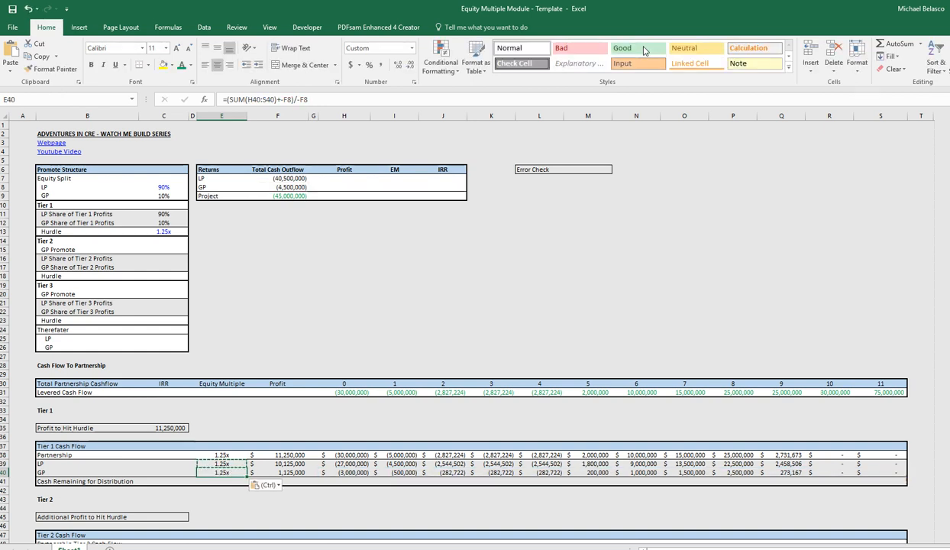
Enter =H31-H38 in H41 as the Tier 1 Cash Remaining for Distribution in period 0
key("Down")
key("Right")
key("Right")
key("Right")
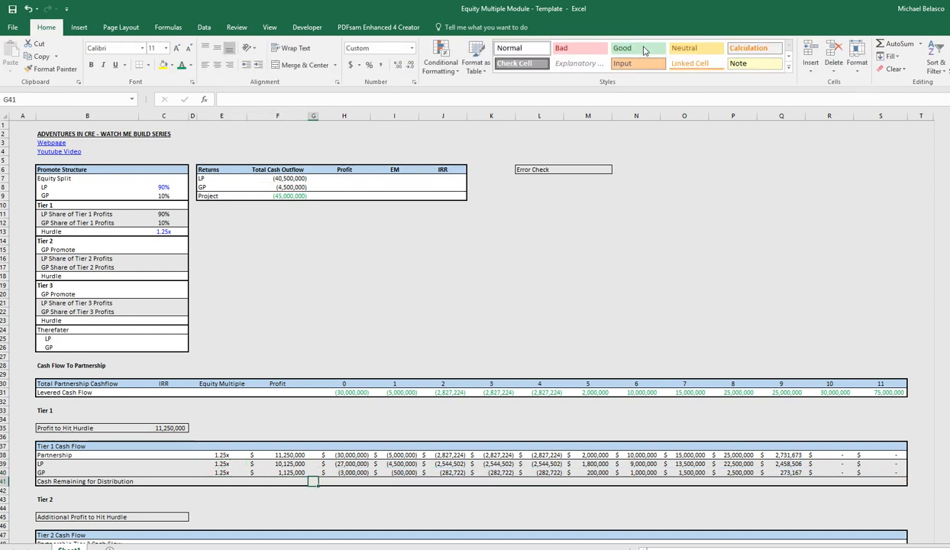
type("=")
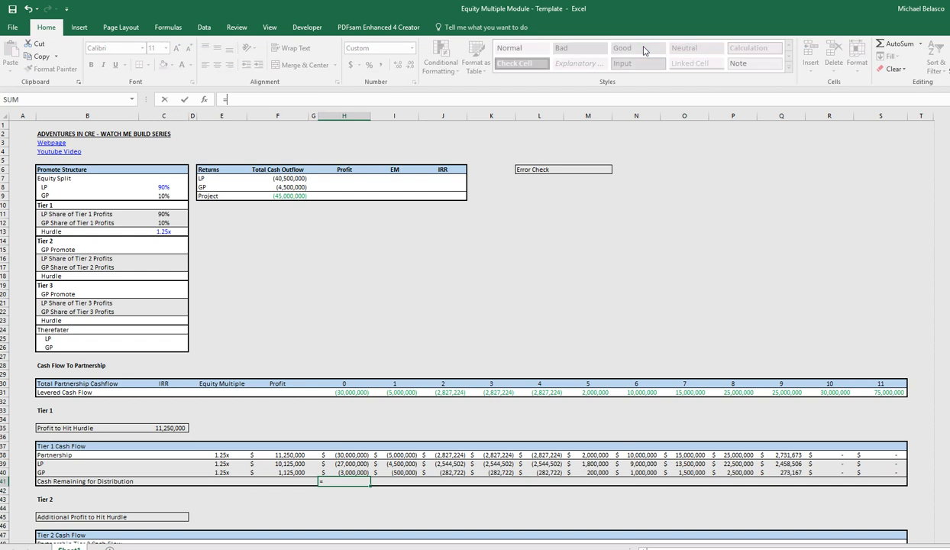
key("Up")
key("Up")
key("Up")
key("Up")
key("Up")
key("Up")
key("Up")
key("Up")
key("Up")
key("Up")
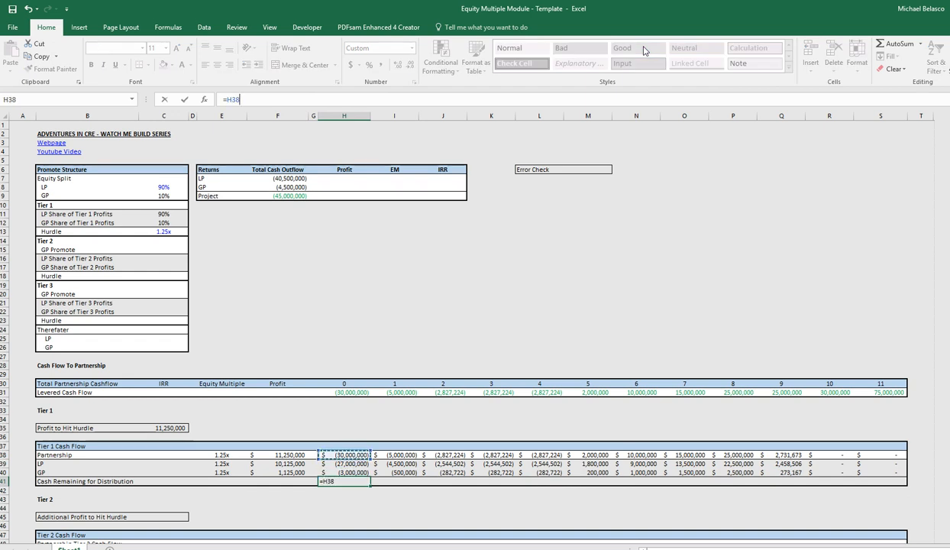
type("-")
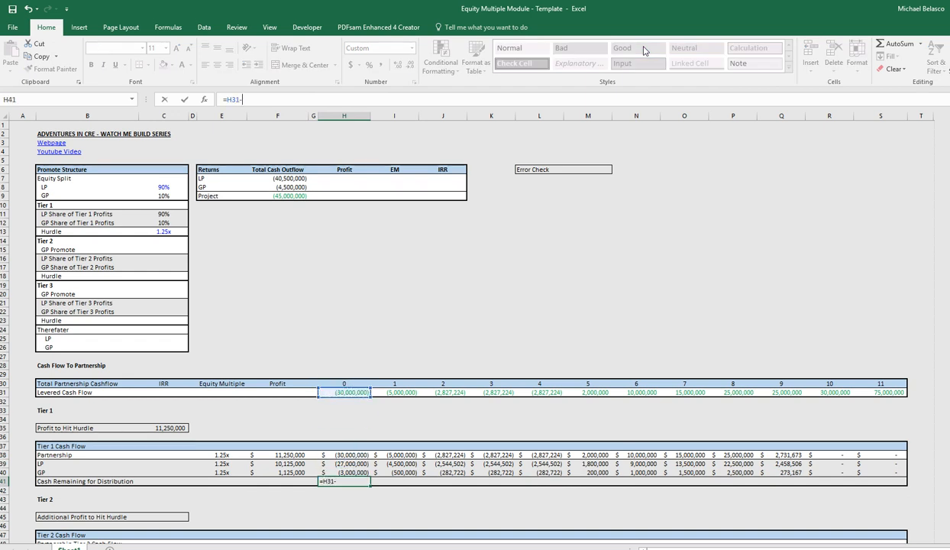
key("Up")
key("Up")
key("Up")
key("Return")
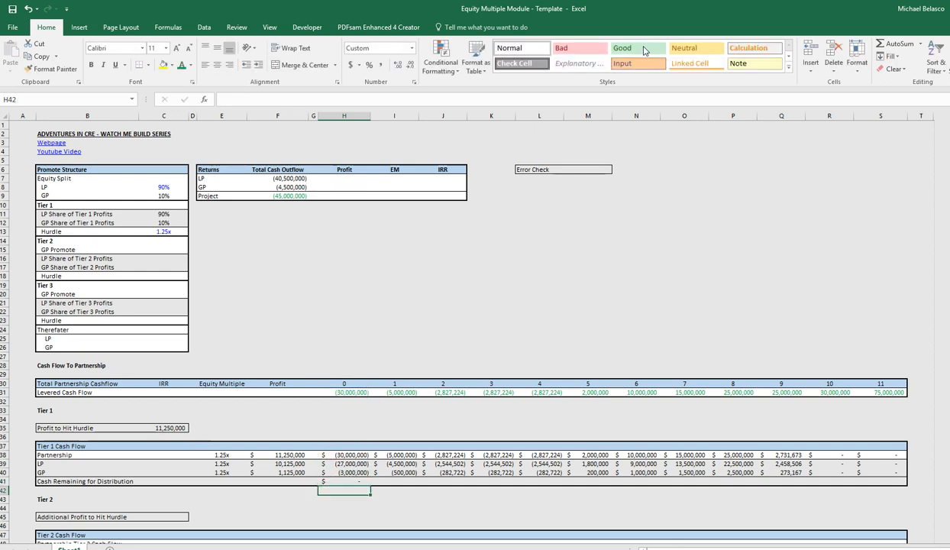
Copy the Cash Remaining for Distribution formula from H41 across to S41 for all periods
key("ctrl+c")
key("shift+Right")
key("shift+Right")
key("shift+Right")
key("shift+Right")
key("shift+Right")
key("shift+Right")
key("shift+Right")
key("shift+Right")
key("shift+Right")
key("shift+Right")
key("shift+Right")
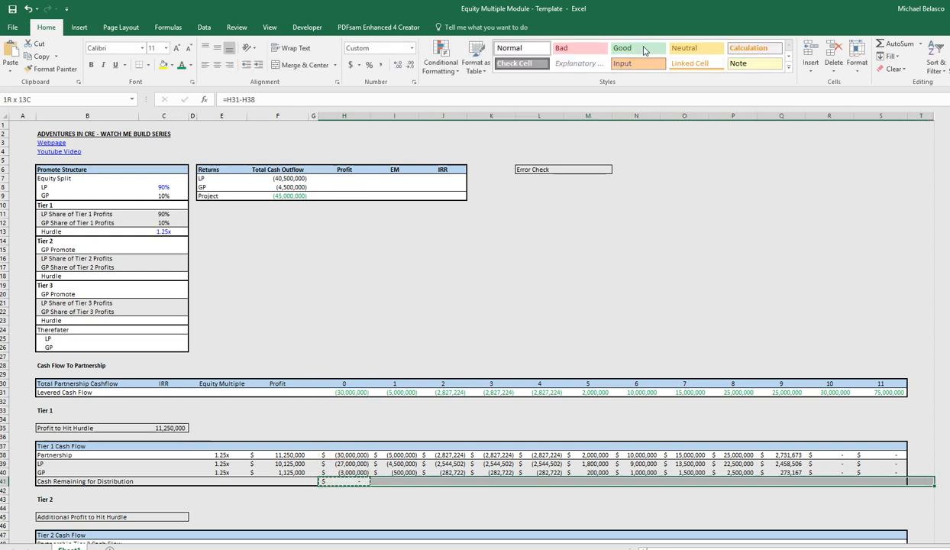
key("alt+h")
key("v")
key("p")
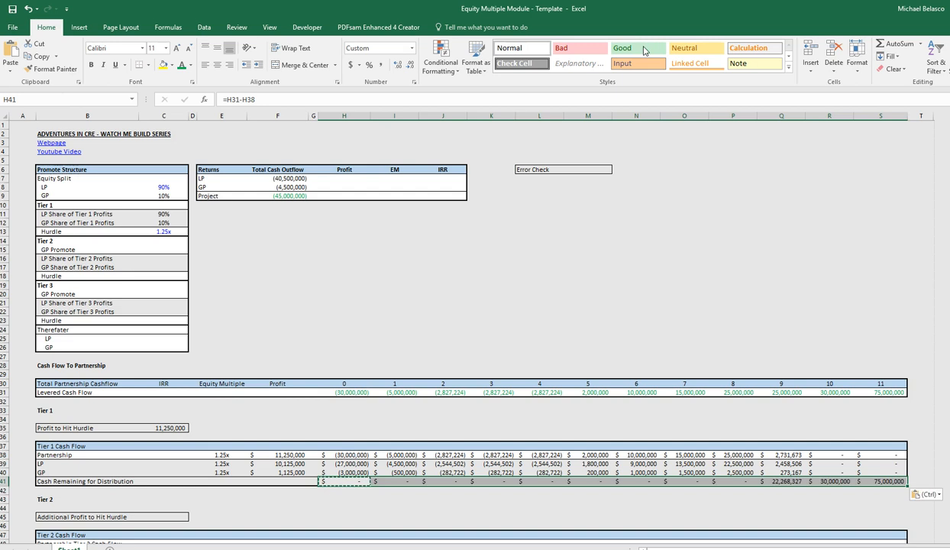
Check the copied Cash Remaining for Distribution formula in K41 and its cell references
key("Right")
key("Right")
key("Right")
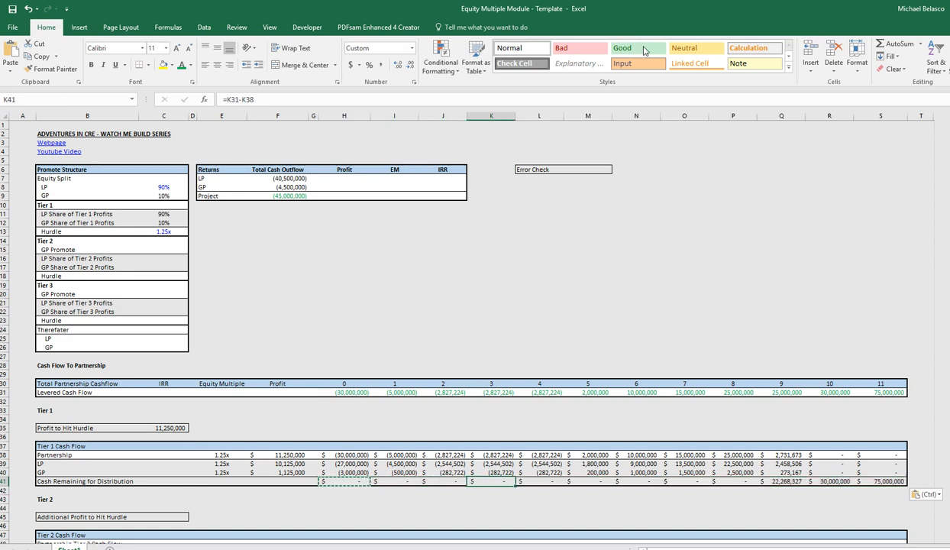
key("F2")
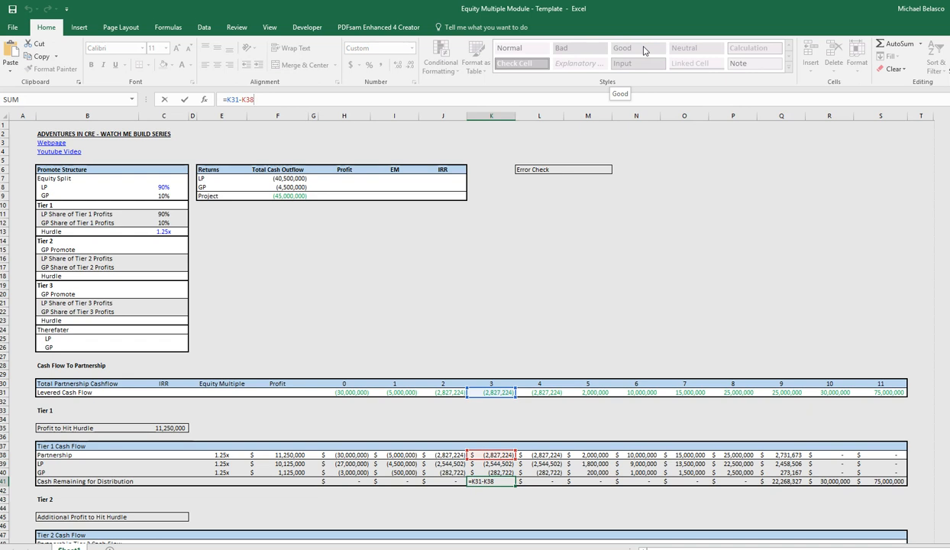
key("Escape")
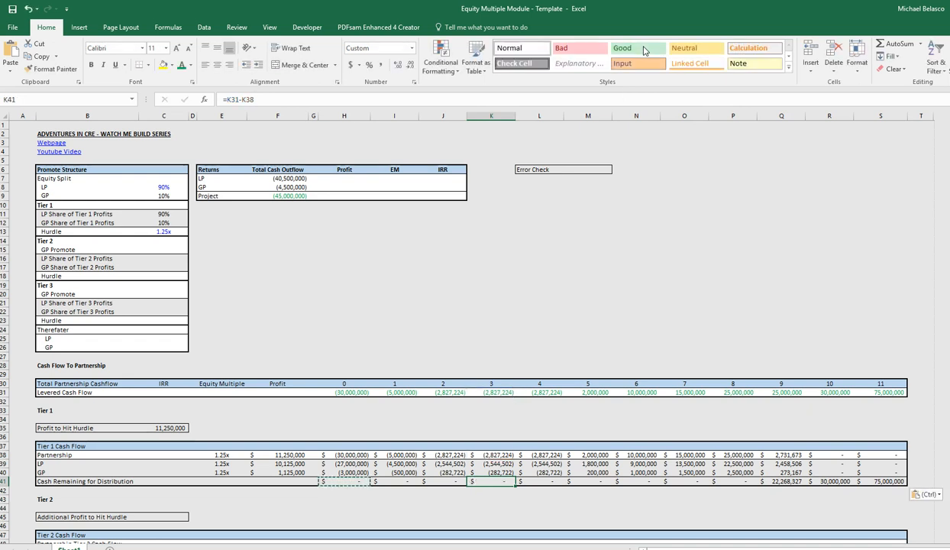
Look over the Tier 2 and Tier 3 cash flow sections below the Tier 1 block
key("Left")
key("Left")
key("Left")
key("Left")
key("Left")
key("Left")
key("Down")
key("Down")
key("Down")
key("Down")
key("Down")
key("Down")
key("Down")
key("Down")
key("Down")
key("Down")
key("Down")
key("Down")
key("Down")
key("Down")
key("Down")
key("Down")
key("Down")
key("Down")
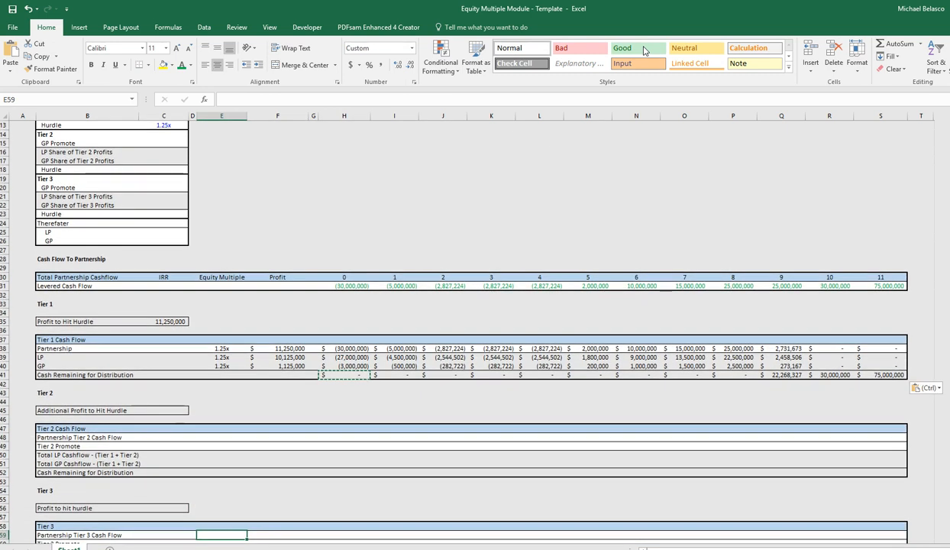
key("Escape")
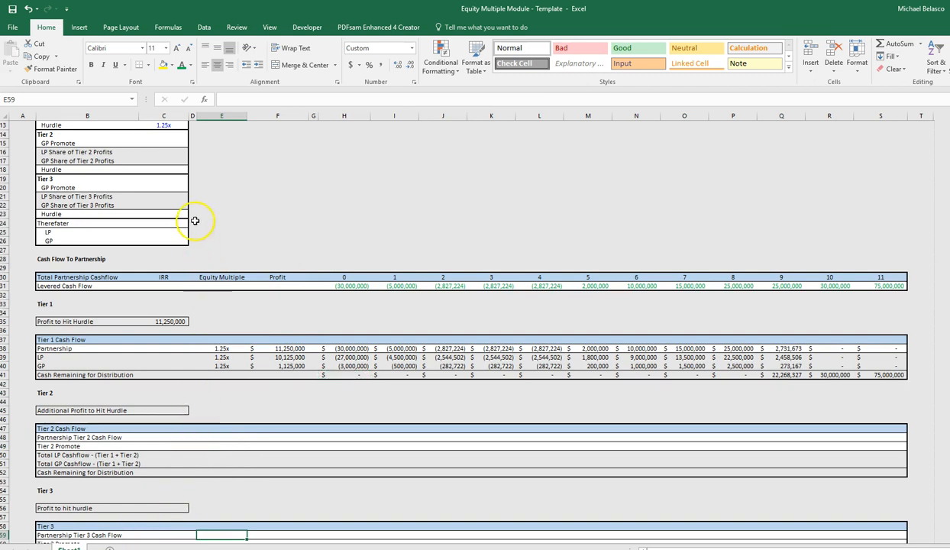
Set the Tier 2 GP Promote in C15 to 10%
left_click(169, 168)
scroll(252, 223, "up", 4)
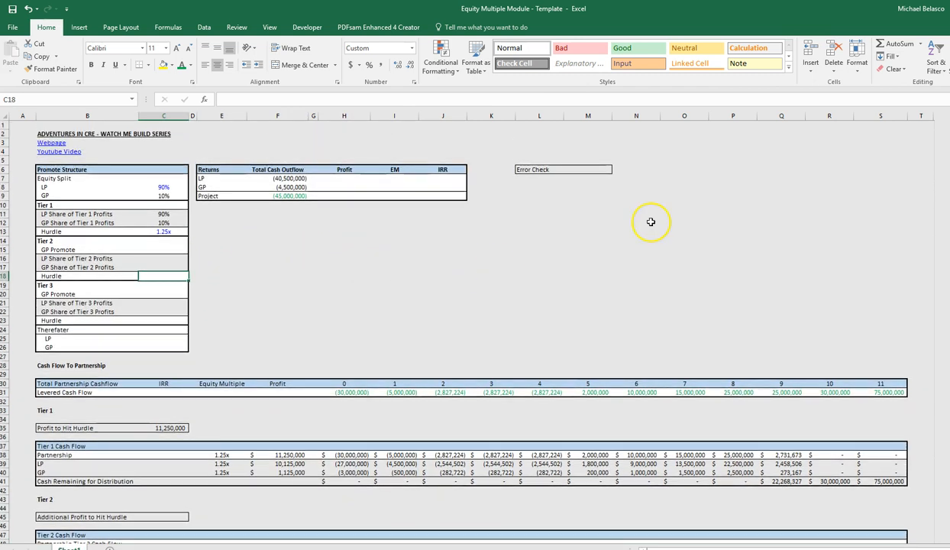
key("Up")
key("Up")
key("Up")
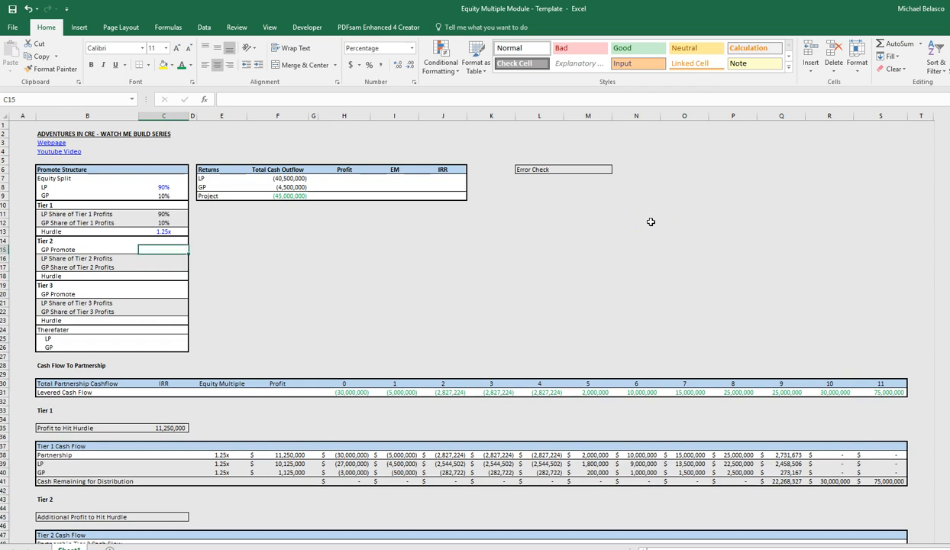
type("10")
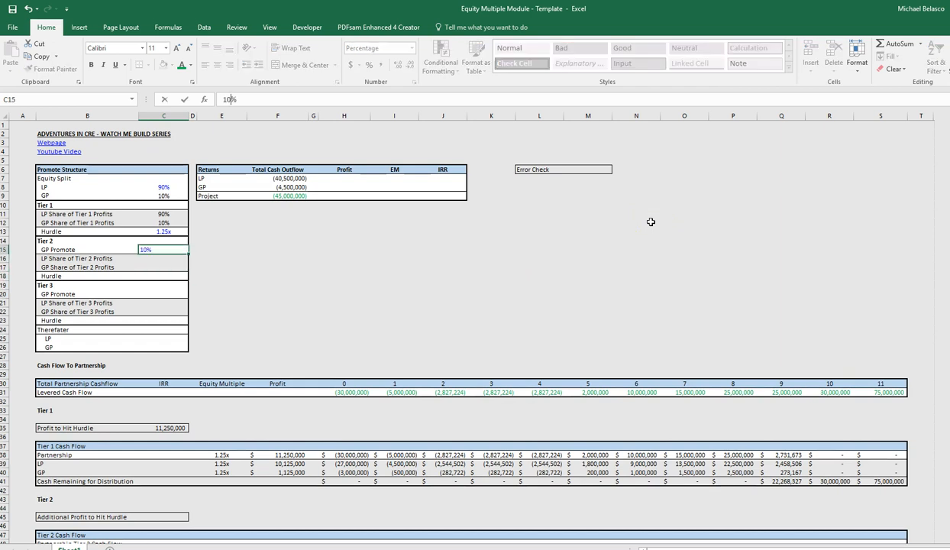
key("Return")
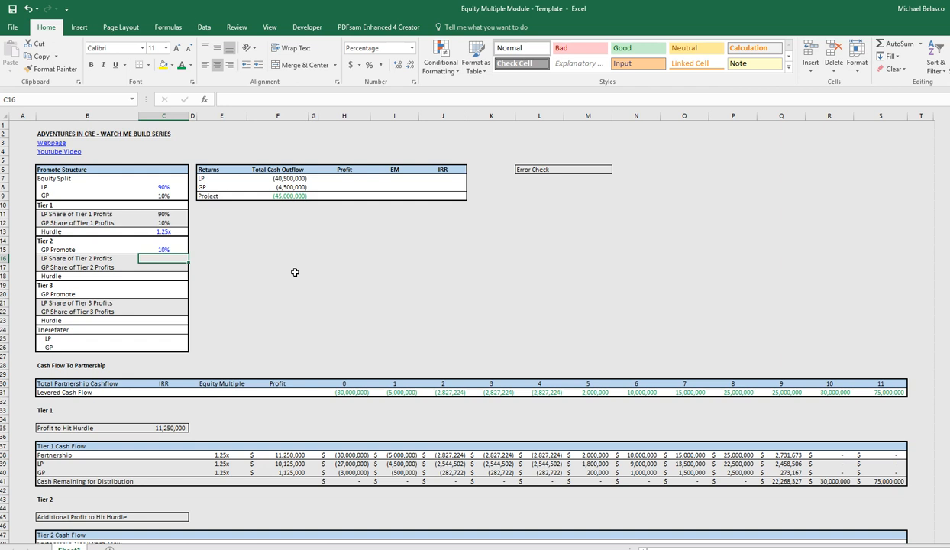
Enter =(1-$C$15)*C8 in C16 for the LP Share of Tier 2 Profits, anchoring the GP promote reference
type("=")
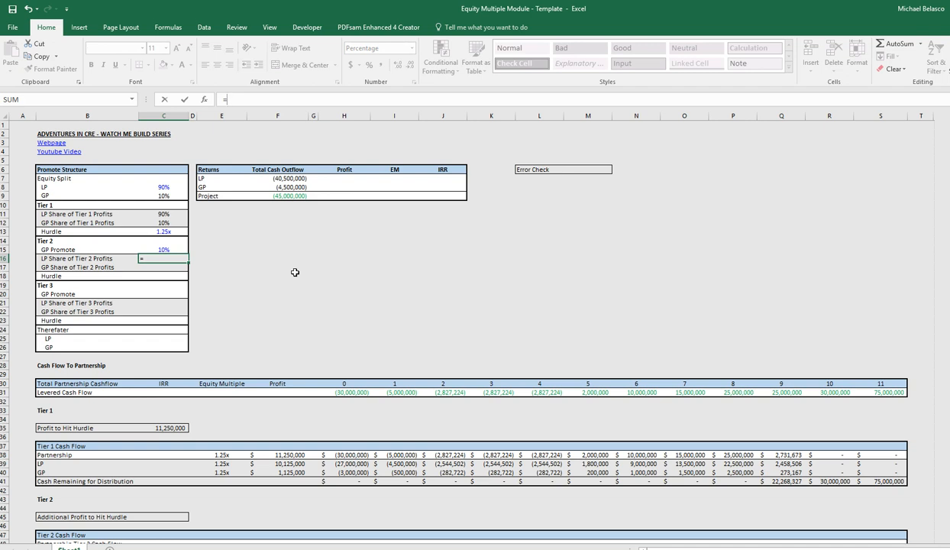
type("(")
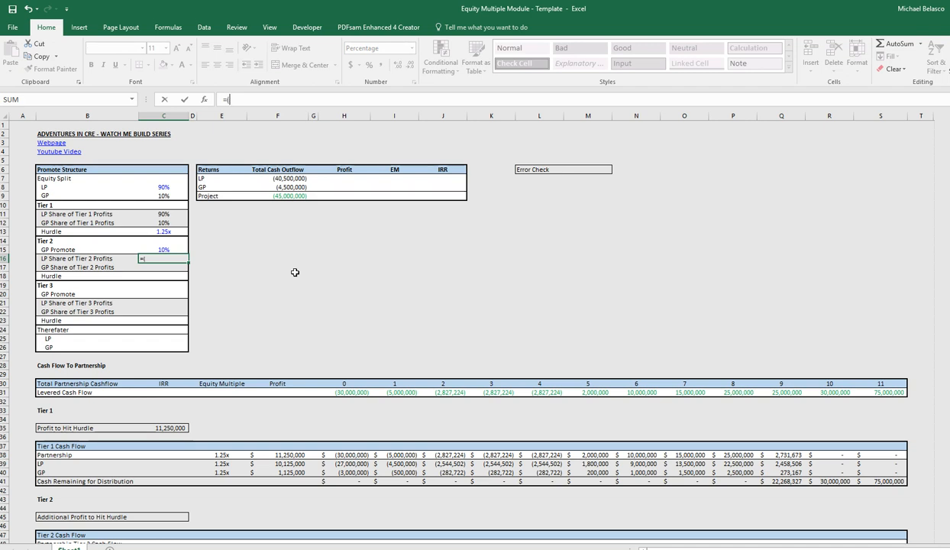
type("1-")
key("Up")
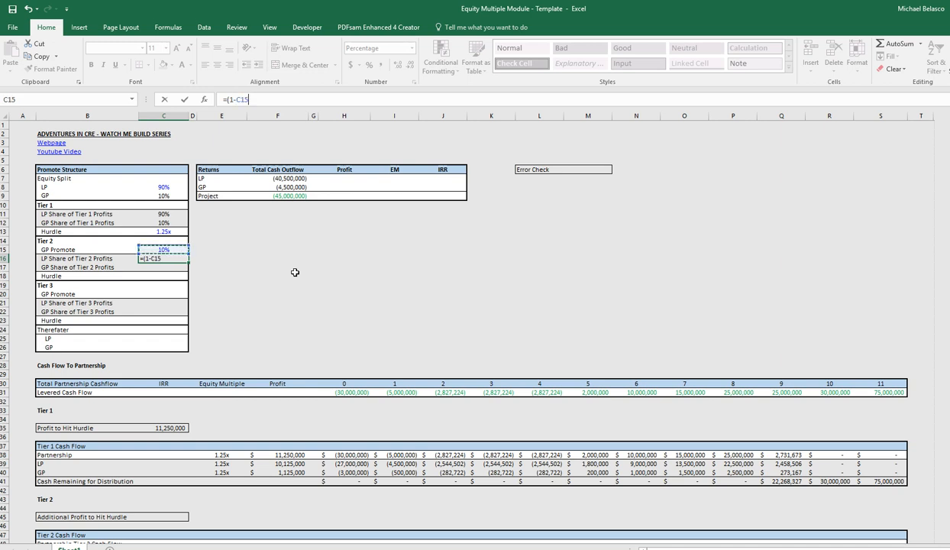
type(")*")
key("Up")
key("Up")
key("Up")
key("Up")
key("Up")
key("Up")
key("Up")
key("Up")
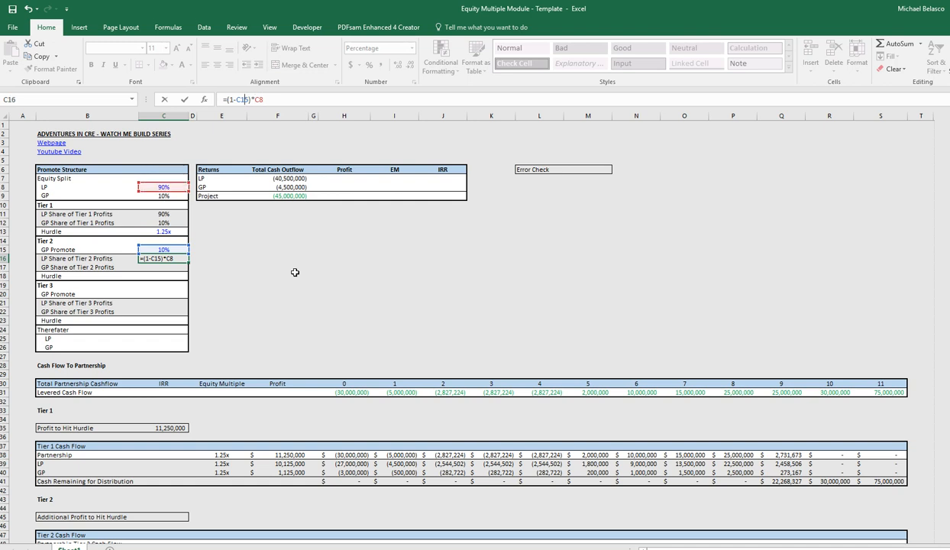
key("F4")
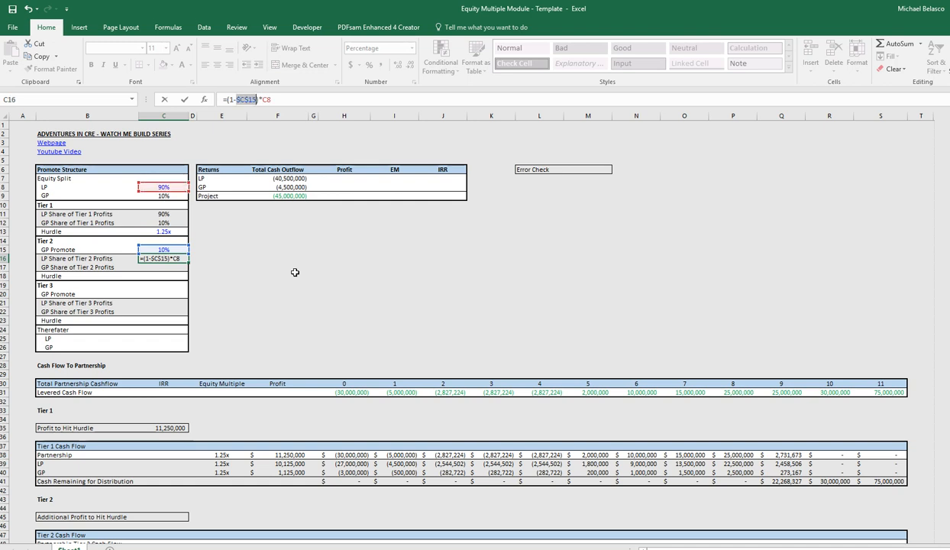
key("Return")
Copy the LP Share of Tier 2 Profits formula from C16 to the GP share in C17
key("Up")
key("ctrl+c")
key("Down")
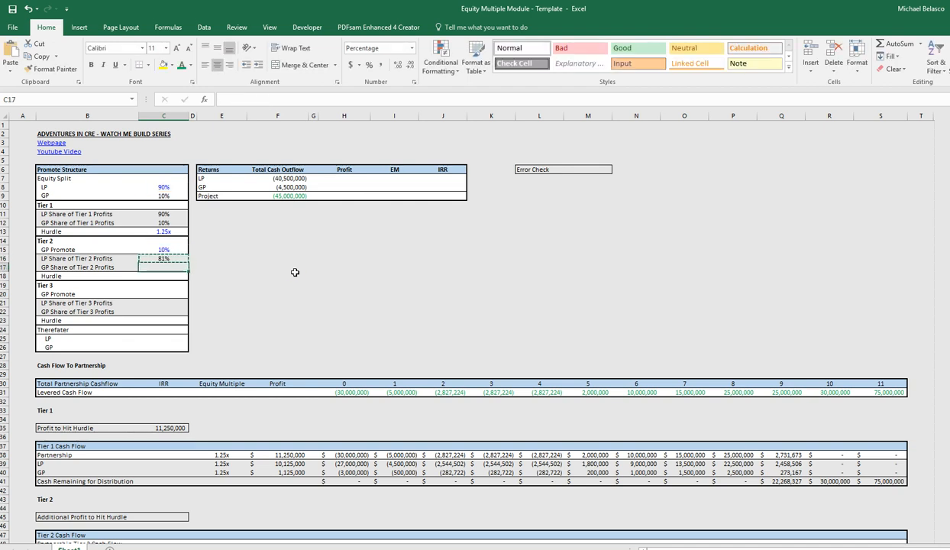
key("ctrl+v")
key("Escape")
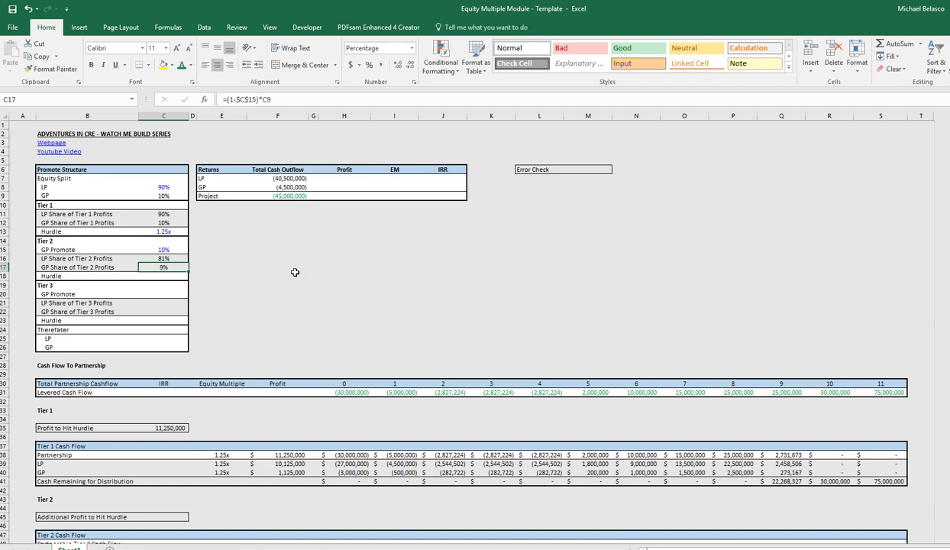
Set the Tier 2 hurdle in C18 to 1.75x
key("Down")
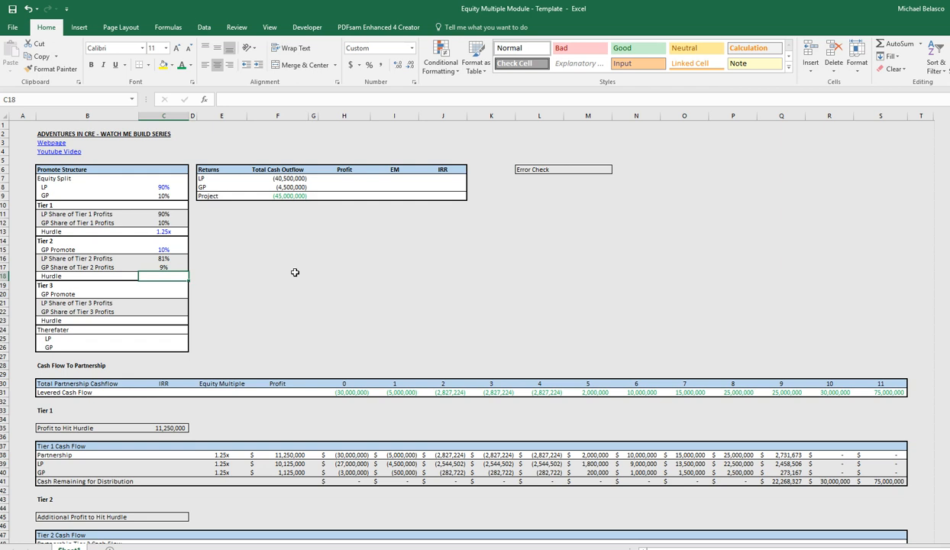
type("1.75")
key("Return")
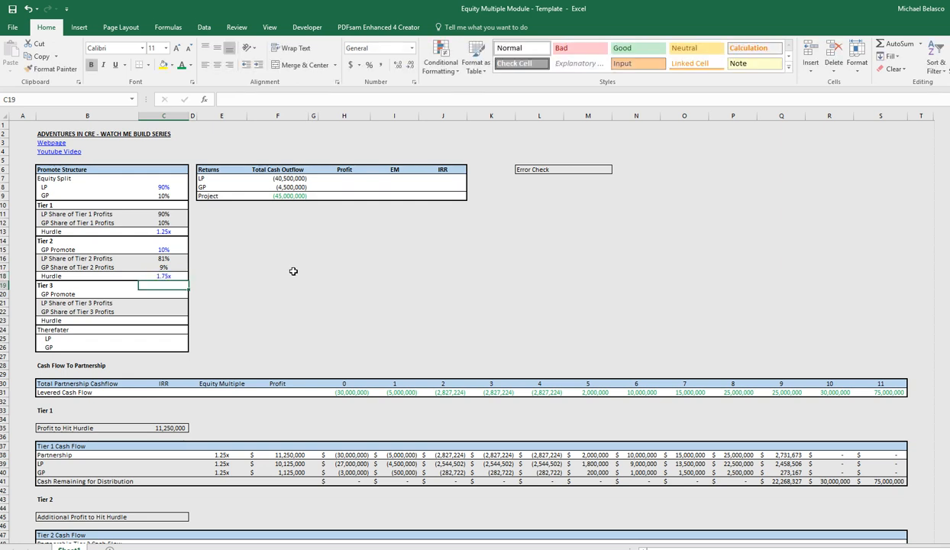
Start the Additional Profit to Hit Hurdle formula in C45 with the negated, anchored project cash outflow: =(-$F$9
left_click(250, 304)
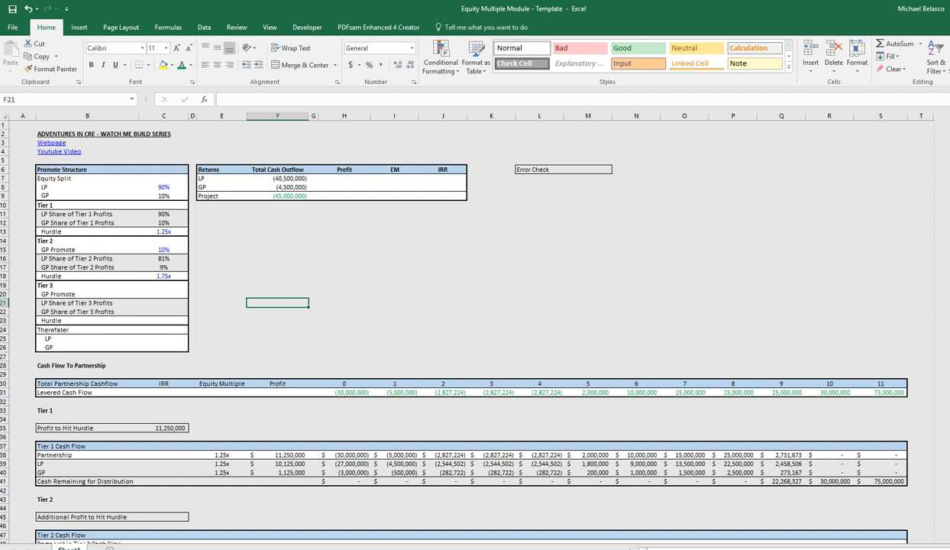
key("Down")
key("Down")
key("Down")
key("Down")
key("Down")
key("Down")
key("Down")
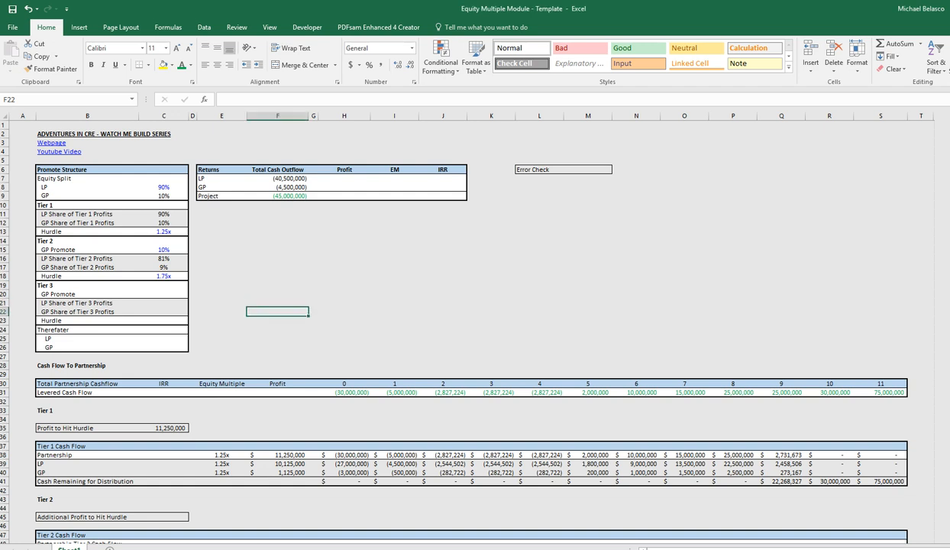
key("Down")
key("Down")
key("Down")
key("Down")
key("Down")
key("Down")
key("Down")
key("Down")
key("Down")
key("Down")
key("Down")
key("Down")
key("Down")
key("Down")
key("Down")
key("Down")
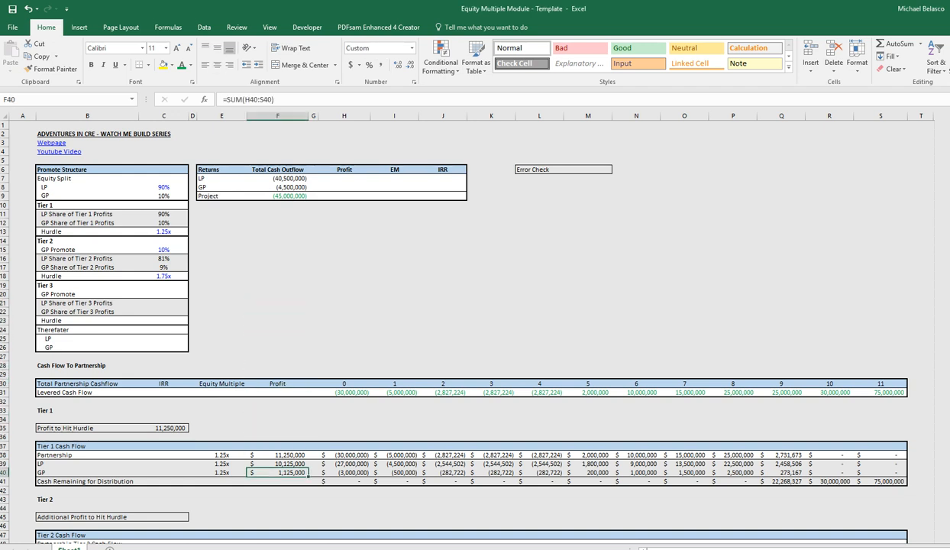
key("Left")
key("Left")
key("Left")
key("Down")
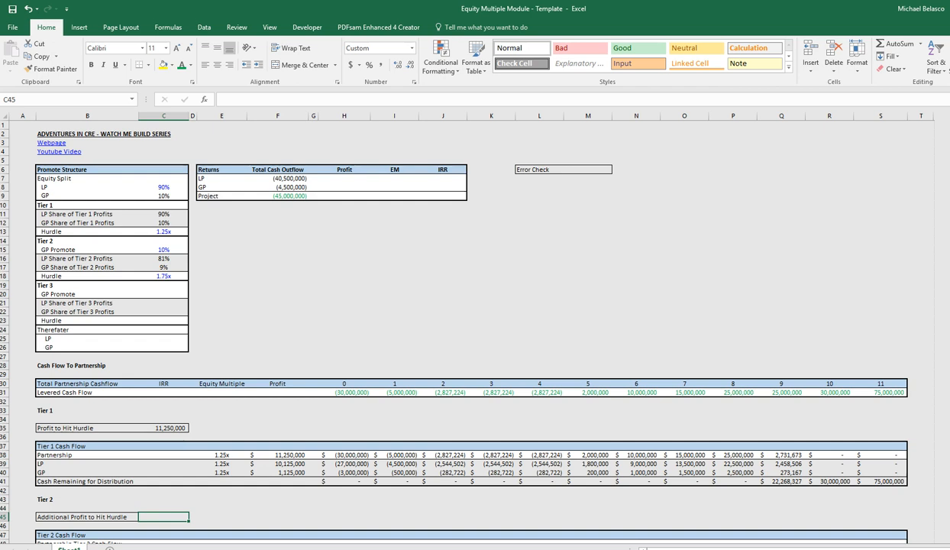
type("=")
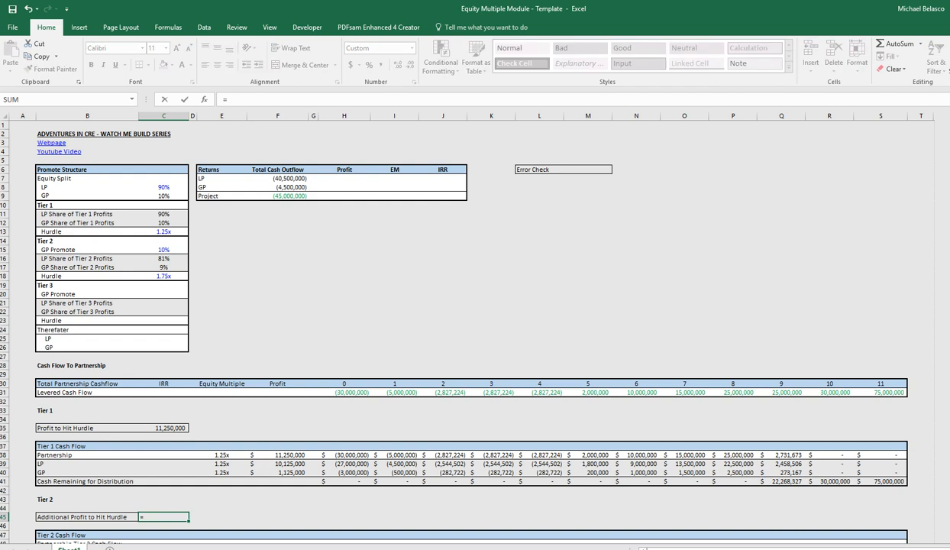
type("(")
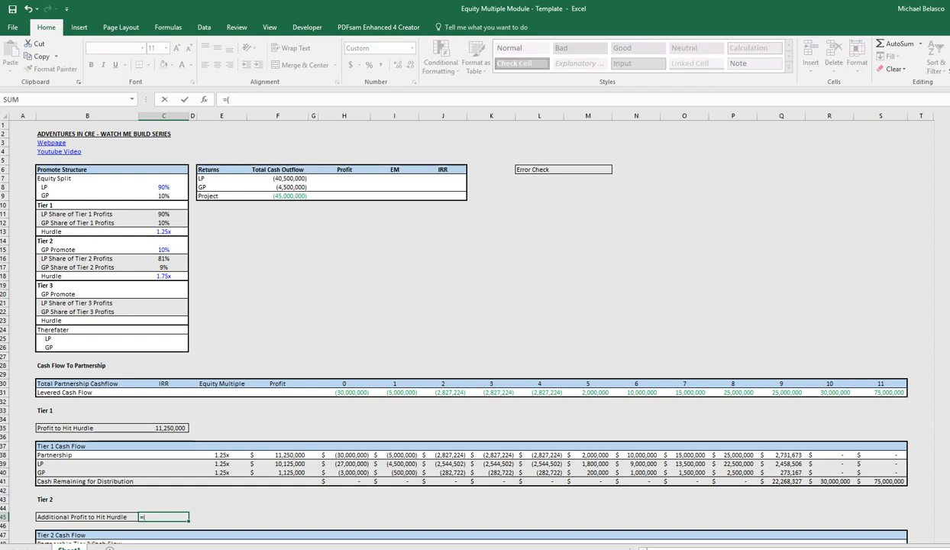
type("-")
key("Right")
key("Right")
key("Right")
key("ctrl+Up")
key("ctrl+Up")
key("ctrl+Up")
key("ctrl+Up")
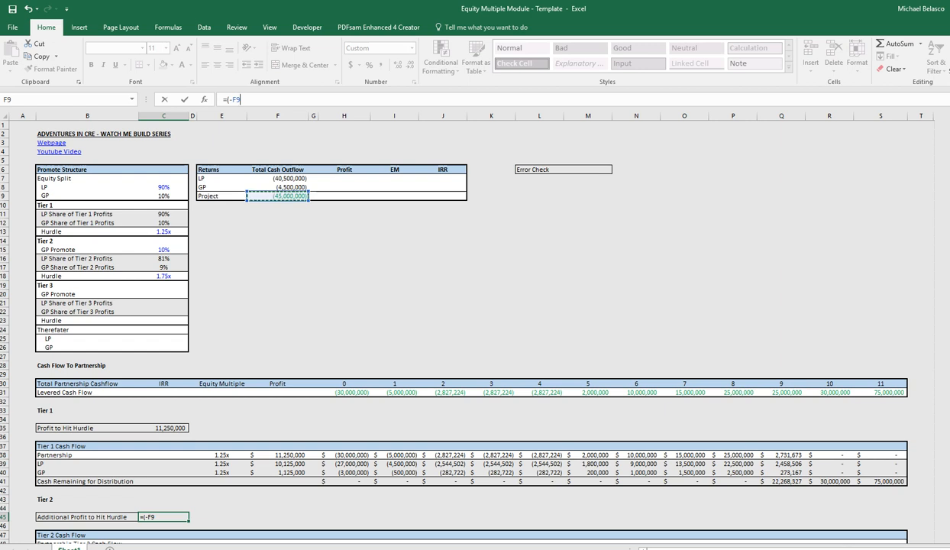
key("F4")
Multiply the project cash outflow in the C45 formula by the Tier 2 hurdle in C18
type("*")
key("Left")
key("Left")
key("Right")
key("Right")
key("ctrl+Up")
key("ctrl+Up")
key("ctrl+Up")
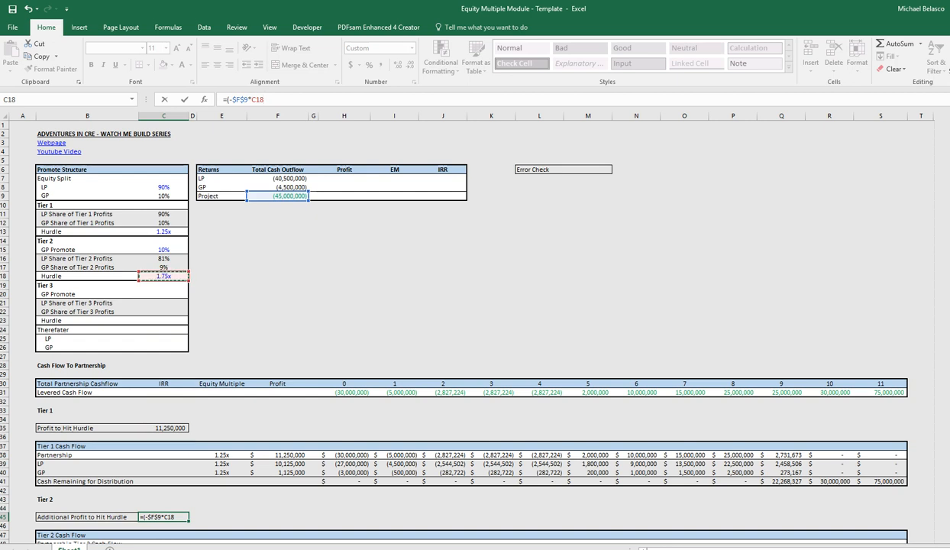
Close the bracketed product in C45 and add the project's total cash outflow, F9
type(")+")
key("Right")
key("Right")
key("Right")
key("ctrl+Up")
key("ctrl+Up")
key("ctrl+Up")
key("ctrl+Up")
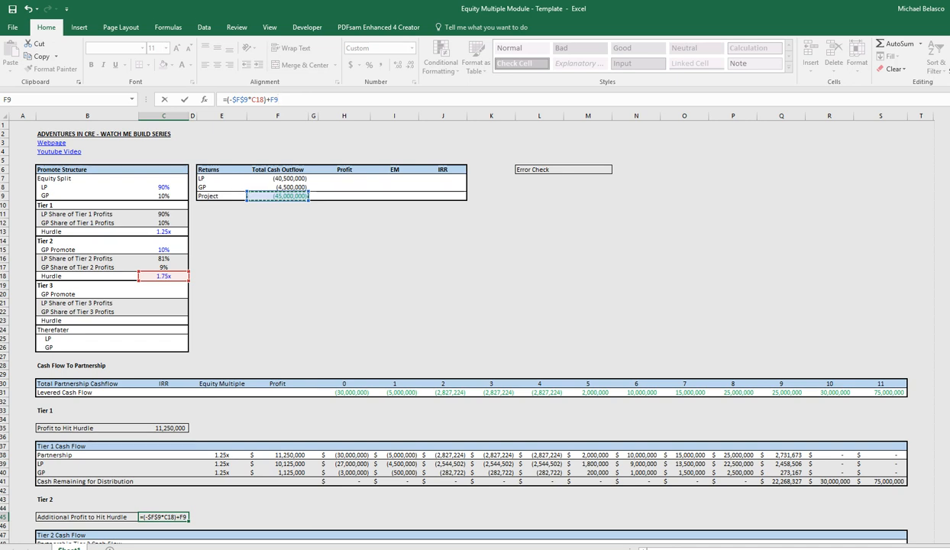
Subtract the Tier 1 partnership profit in F38, completing C45 as =(-$F$9*C18)+F9-F38
type("-")
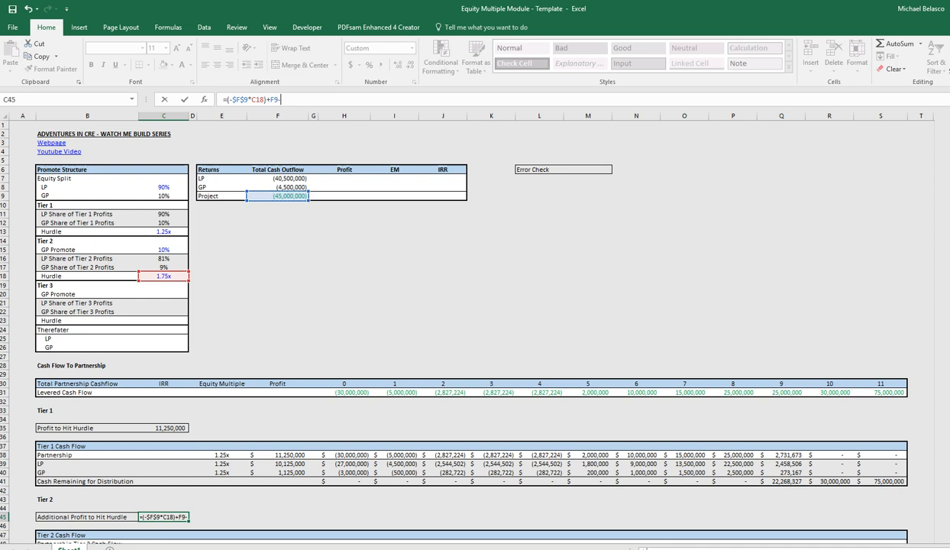
key("Up")
key("Up")
key("Up")
key("Up")
key("Up")
key("Up")
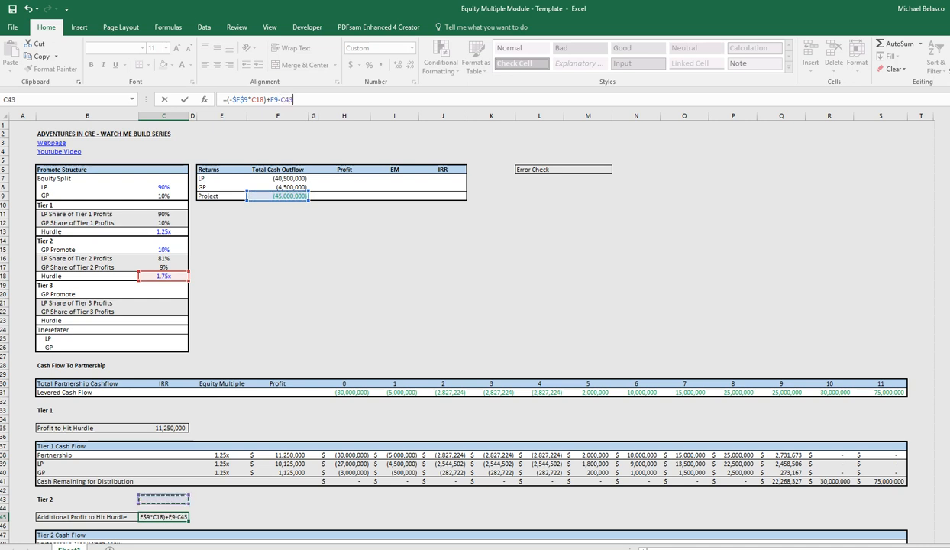
key("Right")
key("Up")
key("Right")
key("Right")
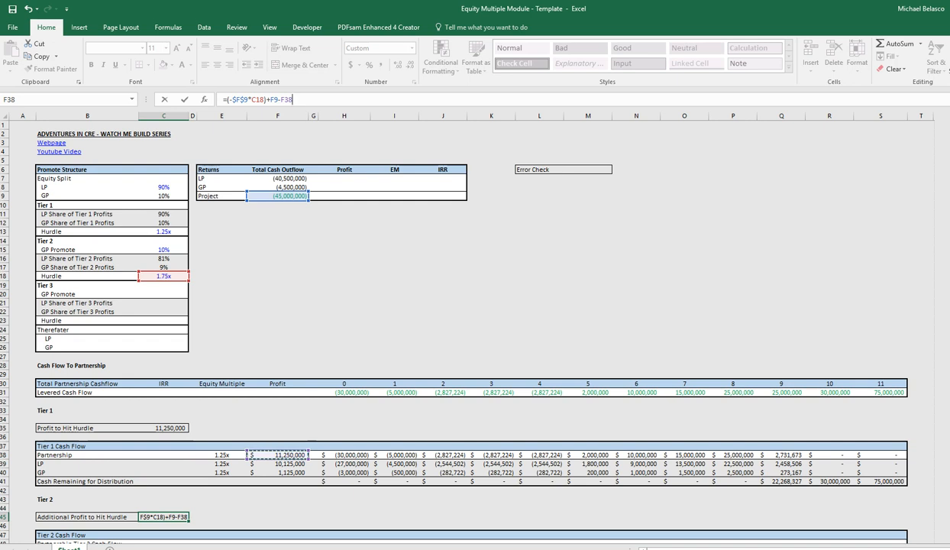
key("Return")
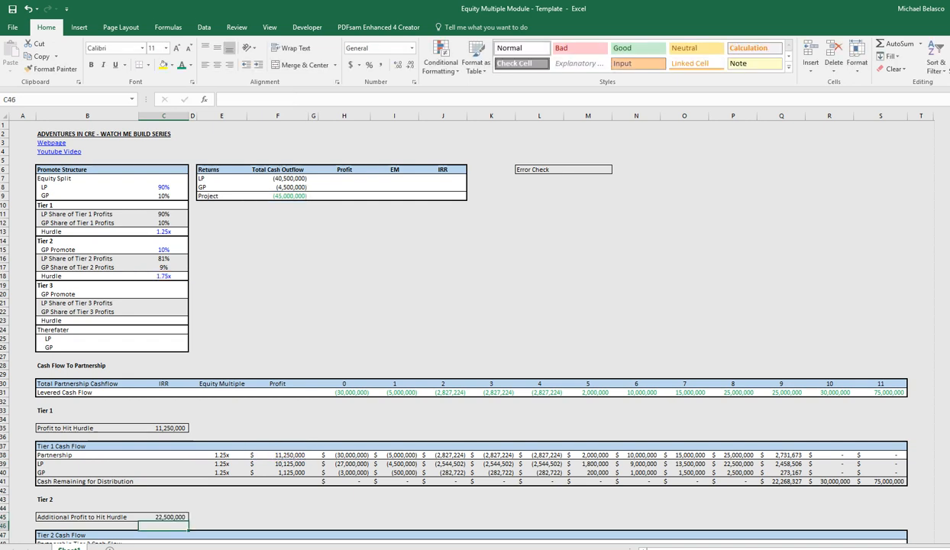
Start the Partnership Tier 2 Cash Flow formula in H48 with =IF(SUM(-$F$9, anchoring the negated project cash outflow
key("Down")
key("Down")
key("Down")
key("Down")
key("Down")
key("Down")
key("Down")
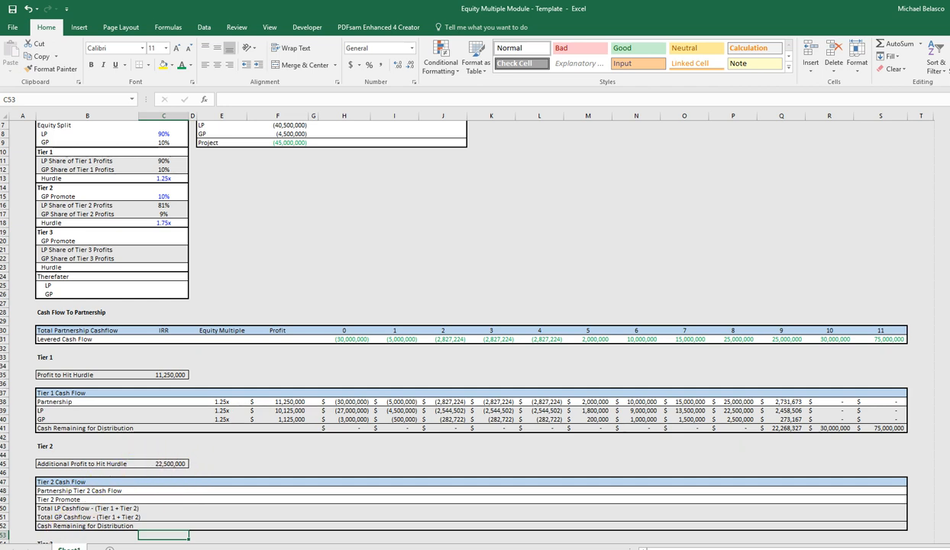
key("alt+Tab")
key("Up")
key("Up")
key("Up")
key("Up")
key("Up")
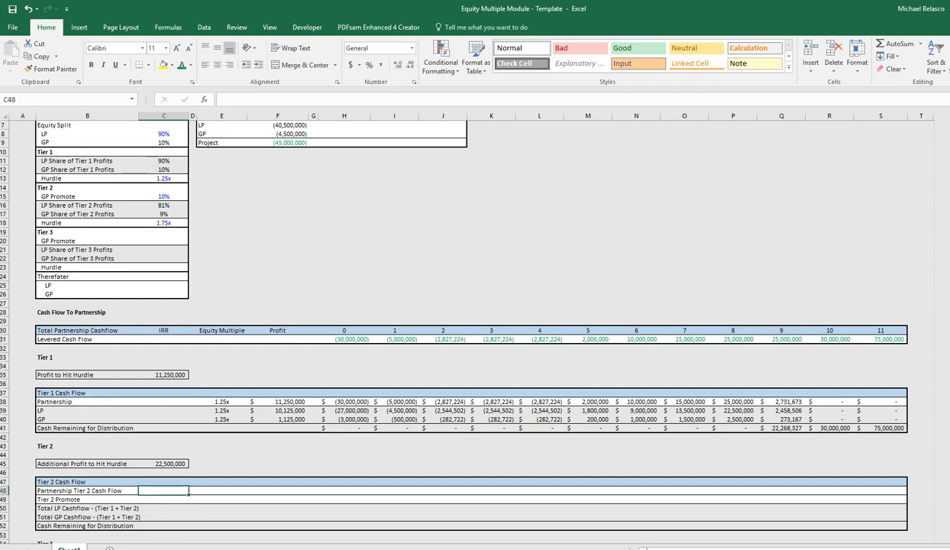
key("Right")
key("Right")
key("Right")
key("Right")
key("Right")
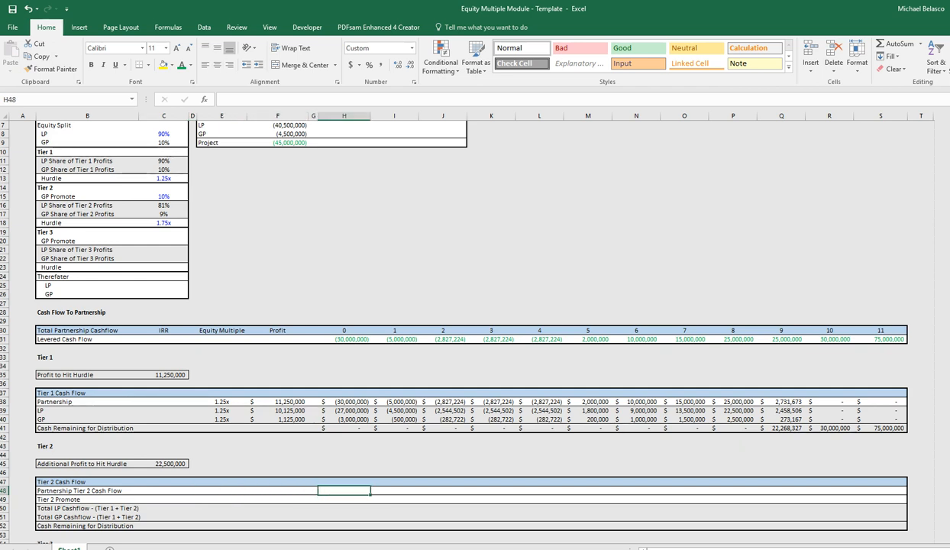
key("Down")
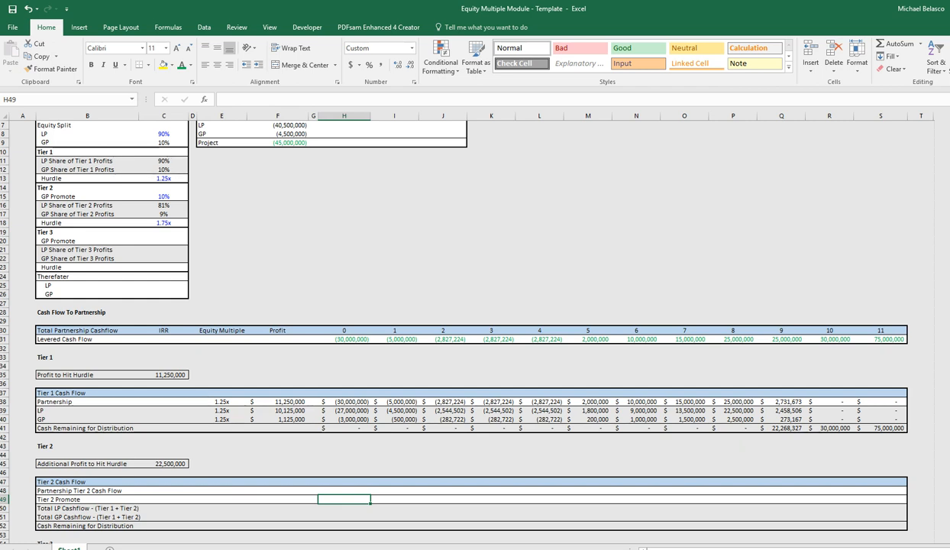
key("Up")
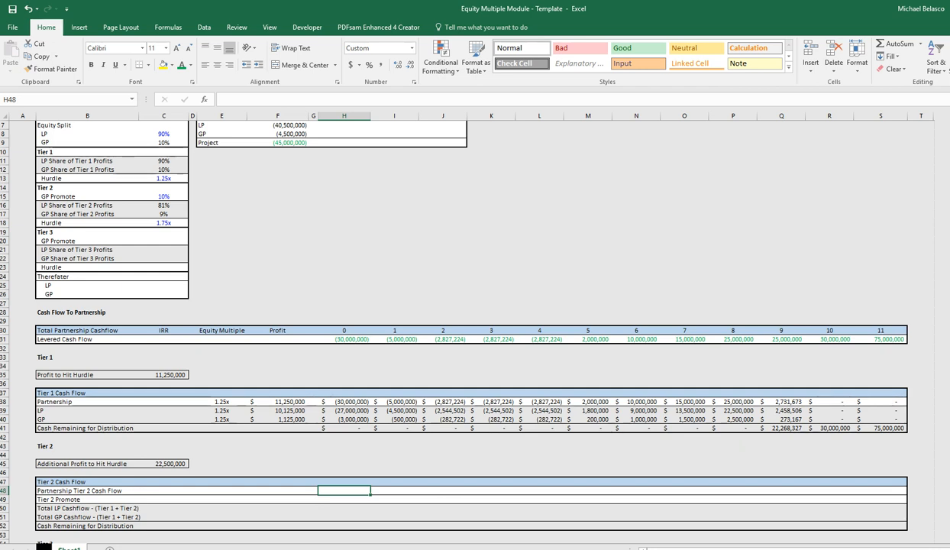
type("=if")
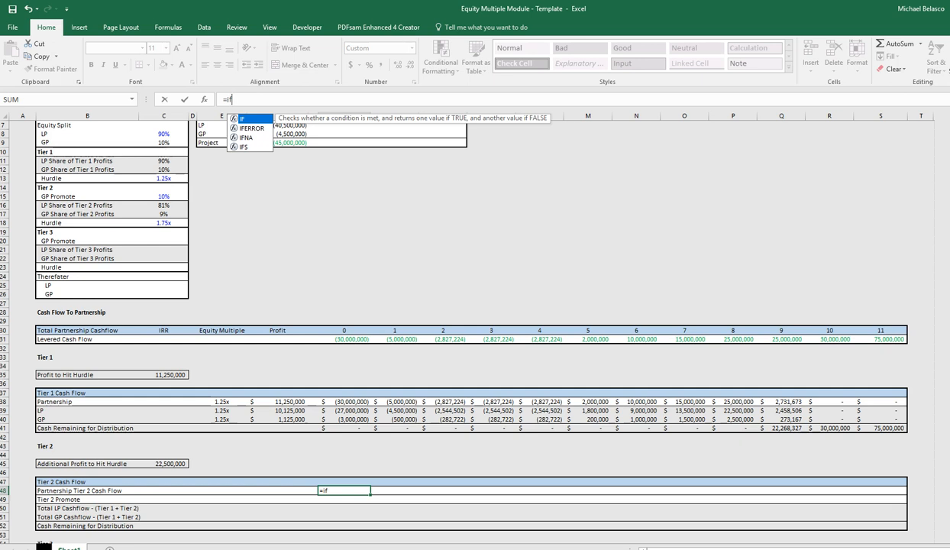
key("Tab")
type("sum")
key("Tab")
key("Left")
key("Left")
key("ctrl+Up")
key("ctrl+Up")
key("ctrl+Up")
key("ctrl+Up")
key("F2")
key("Left")
key("Left")
key("Left")
key("Right")
type("-")
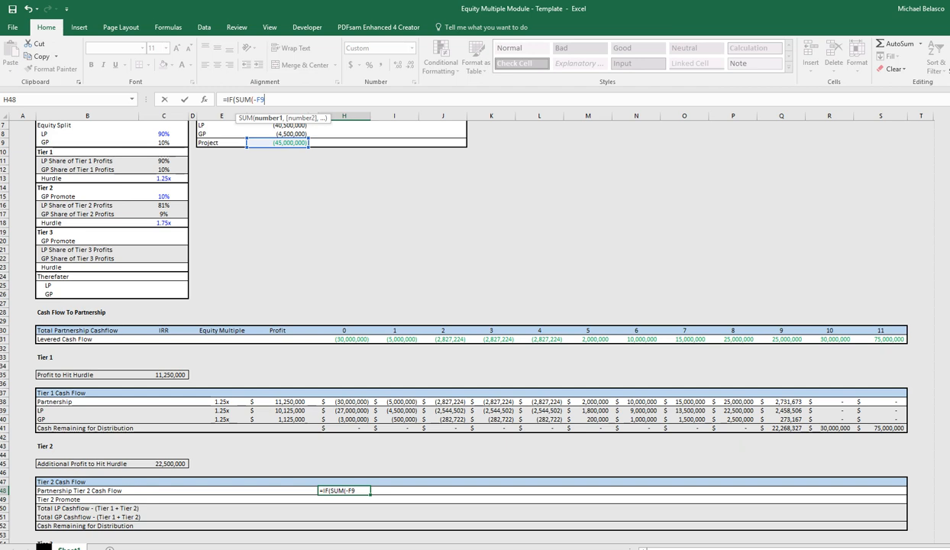
key("F4")
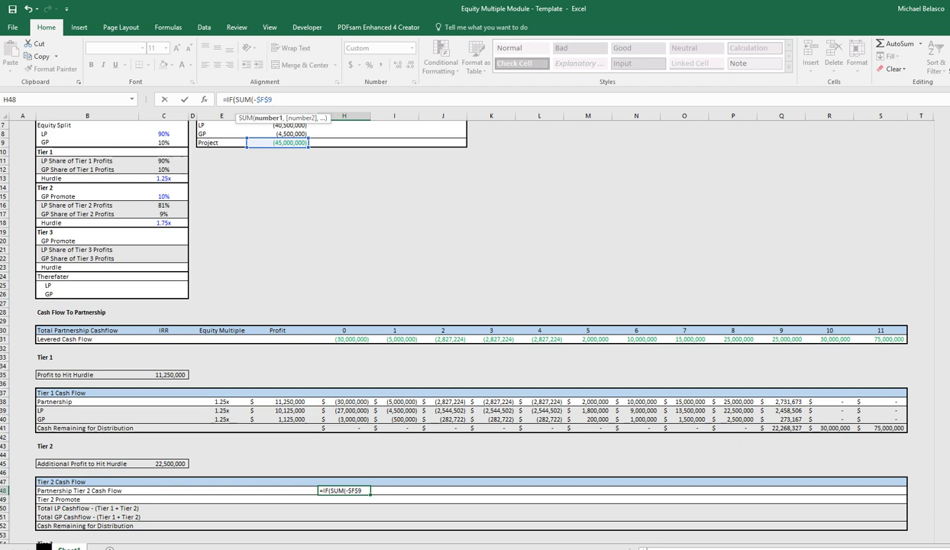
Add the running range $G$48:G48, with its start anchored, as the second SUM argument in H48 and close the SUM
type(",")
left_click(313, 491)
type(":")
key("F2")
key("Left")
key("Left")
key("Left")
key("Left")
key("Left")
key("F4")
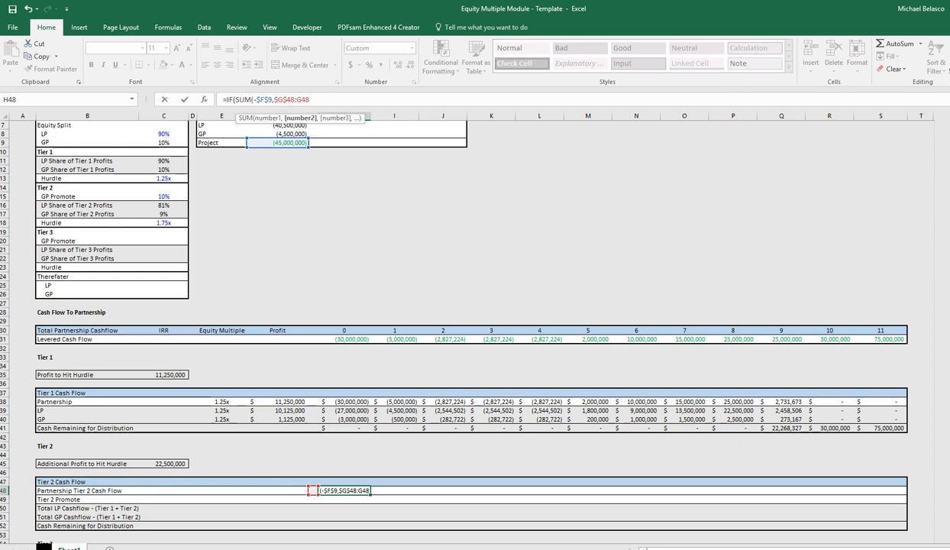
type(")")
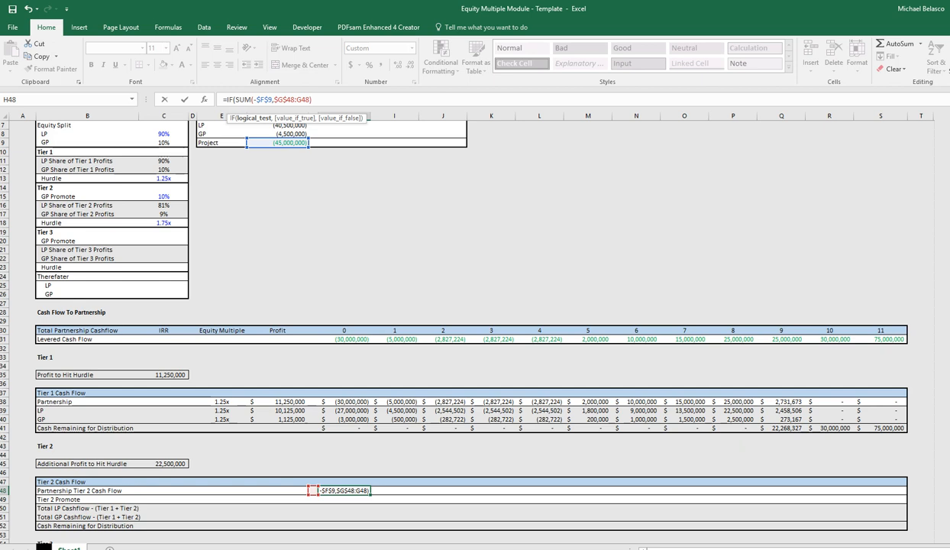
Divide the SUM in the H48 formula by the negated, anchored project cash outflow, -$F$9
type("/-")
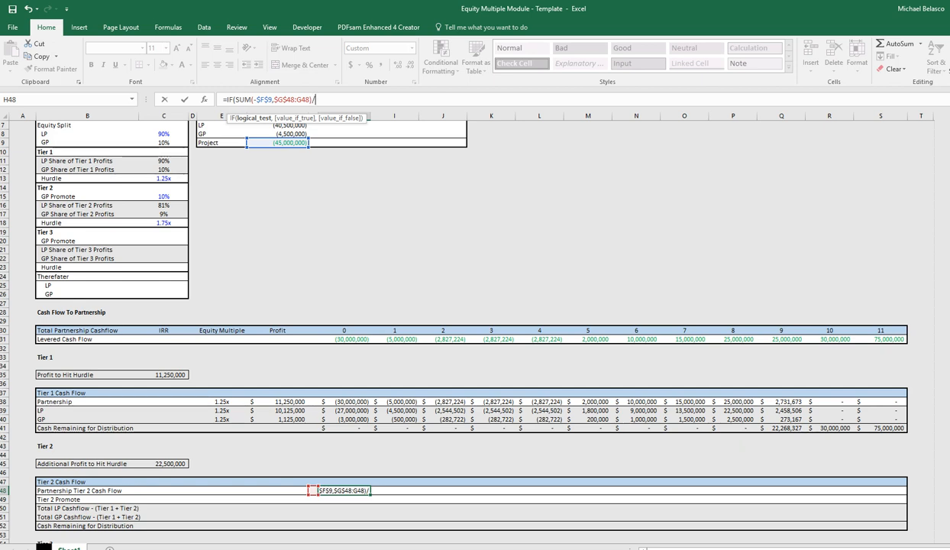
key("Left")
key("Left")
key("Up")
key("Up")
key("Up")
key("Up")
key("Up")
key("Up")
key("Up")
key("Up")
key("Up")
key("Up")
key("Up")
key("Up")
key("Up")
key("Up")
key("Up")
key("Up")
key("Up")
key("Up")
key("Up")
key("Up")
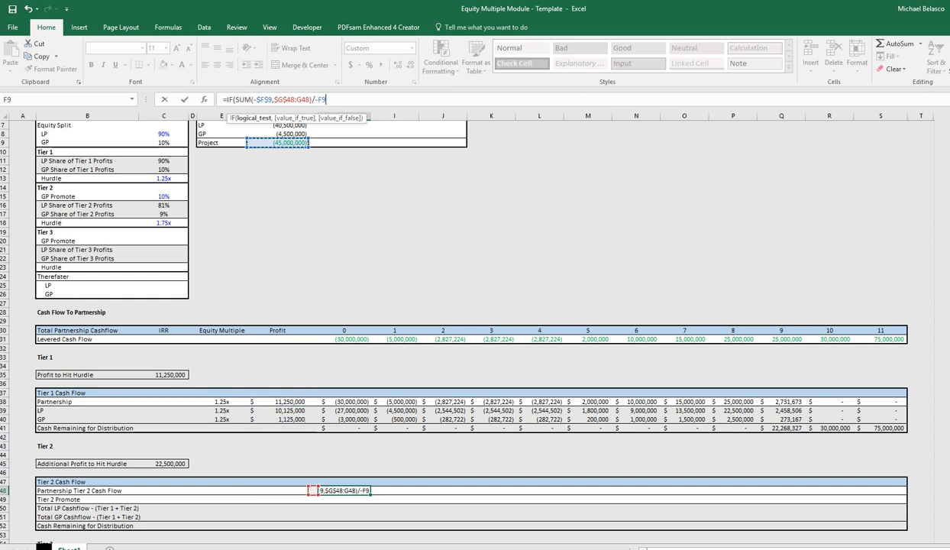
key("F4")
Complete the H48 logical test by comparing the multiple with the anchored Tier 2 hurdle, $C$18, and return 0 if true
type("=")
key("Left")
key("Left")
key("Left")
key("Left")
key("Left")
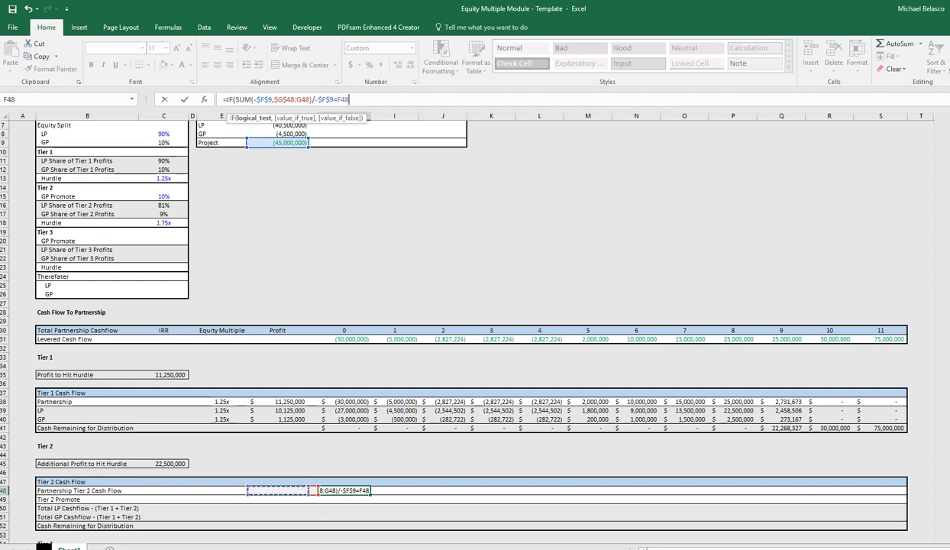
key("Up")
key("Up")
key("Up")
key("Up")
key("Up")
key("Up")
key("Up")
key("Up")
key("Up")
key("Up")
key("Up")
key("Up")
key("Up")
key("Up")
key("Up")
key("Up")
key("Up")
key("Up")
key("Up")
key("Up")
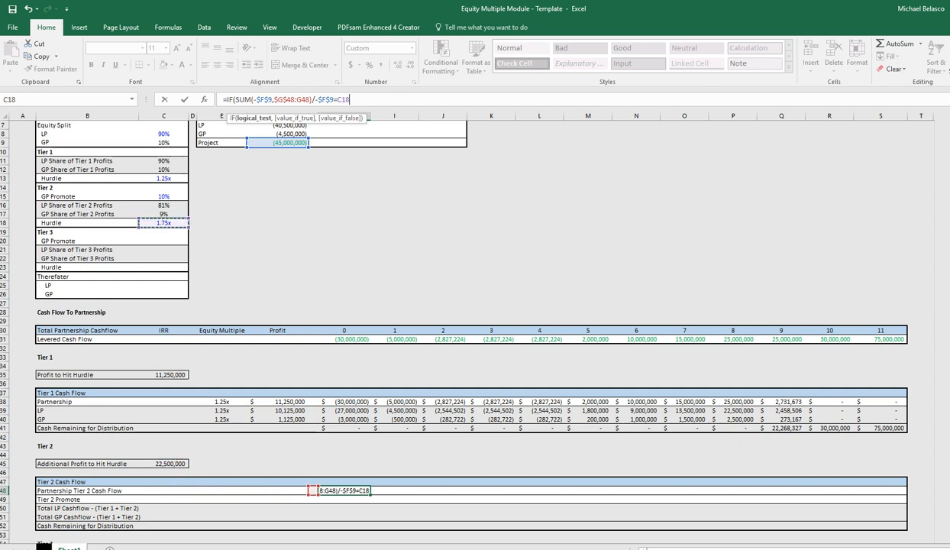
key("F4")
type(",0,")
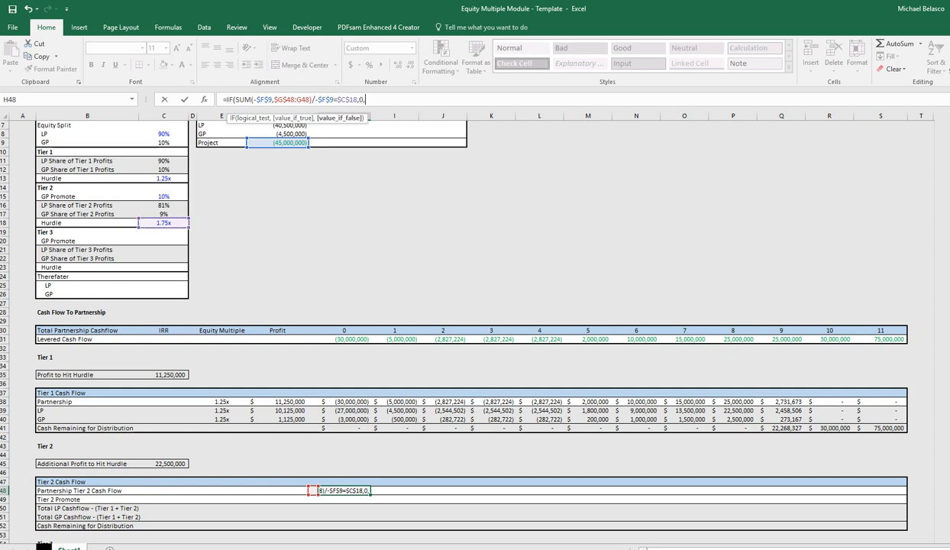
Start a MIN as H48's value if false, with H41*(1-$C$15), the remaining cash net of the Tier 2 GP promote, as its first argument
type("MIN(")
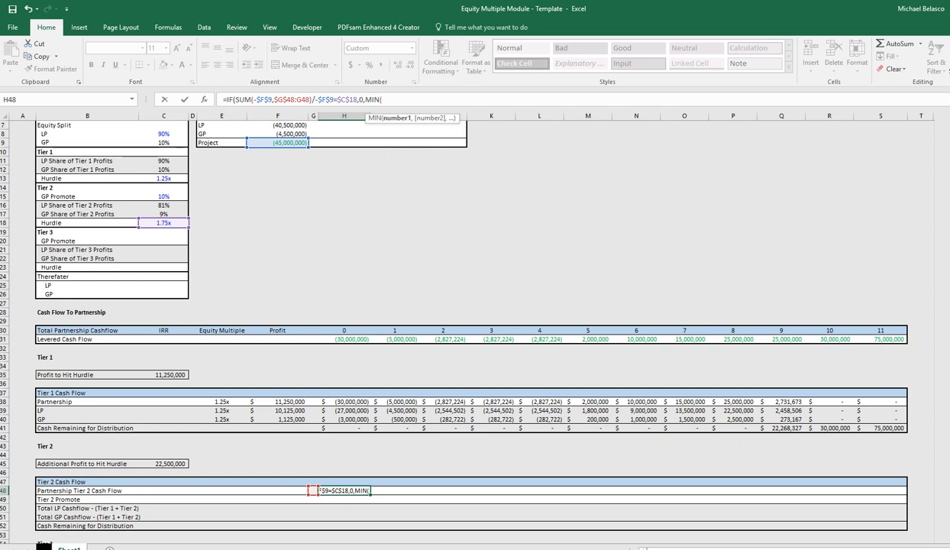
key("ctrl+Up")
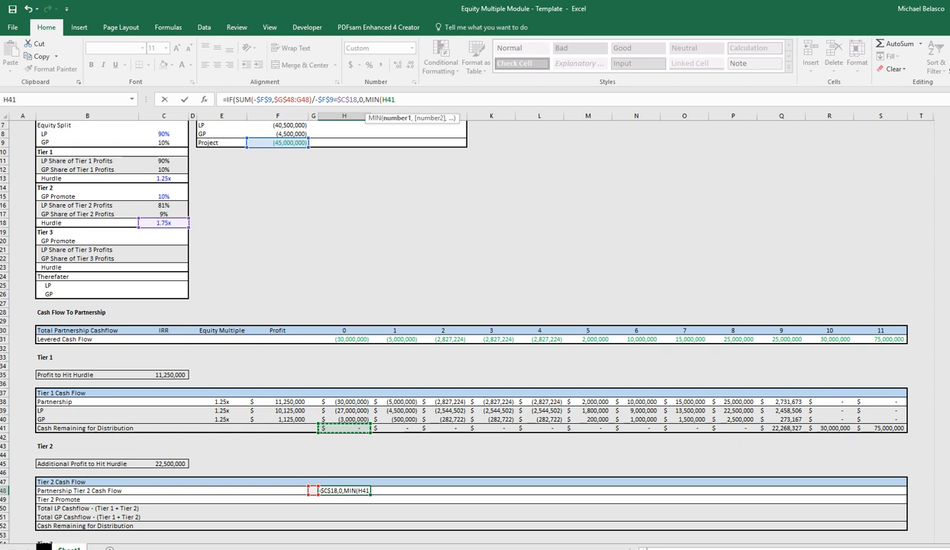
type("*")
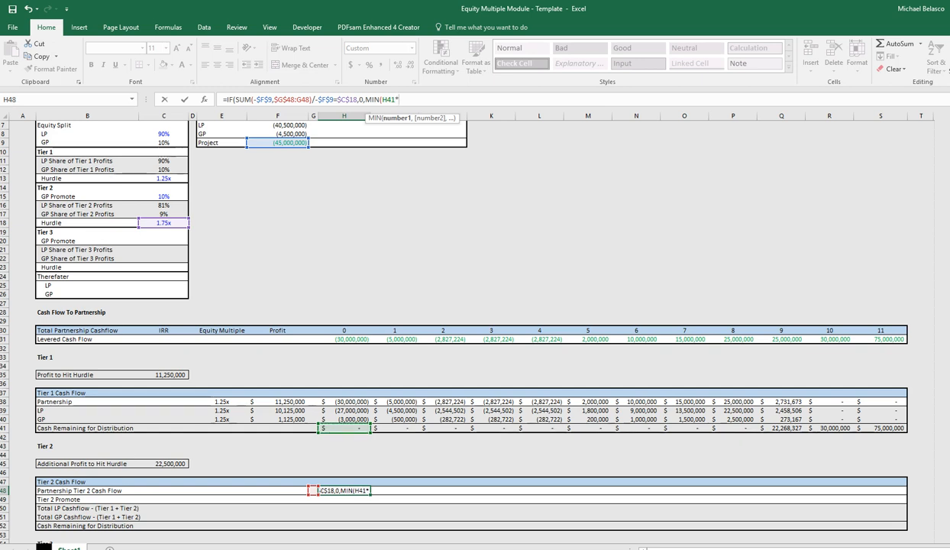
type("(1-")
key("Up")
key("Up")
key("Left")
key("Left")
key("Left")
key("Left")
key("Left")
key("Left")
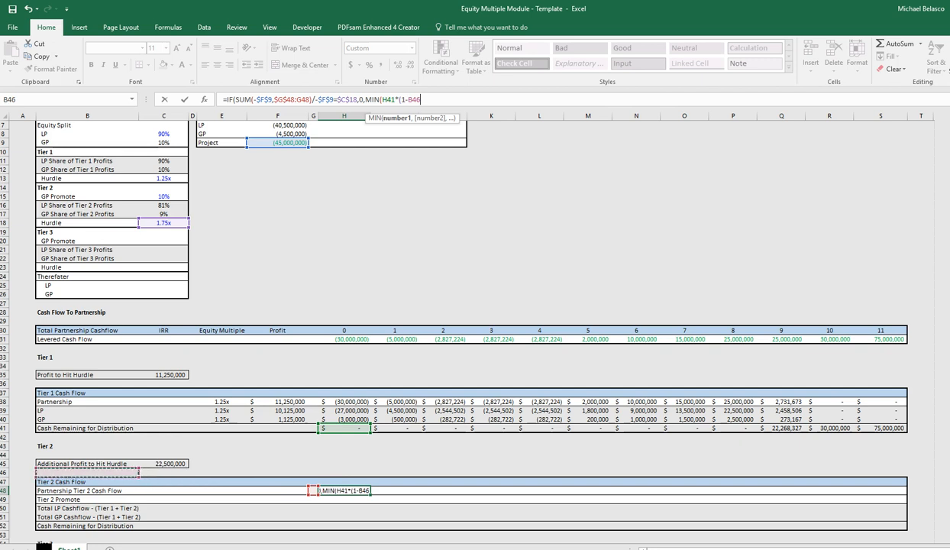
key("Right")
key("Right")
key("ctrl+Up")
key("Down")
key("Down")
key("Down")
key("Down")
key("Down")
key("Down")
key("Down")
key("Down")
key("Down")
key("Down")
key("Down")
key("Down")
key("Down")
key("Down")
key("Left")
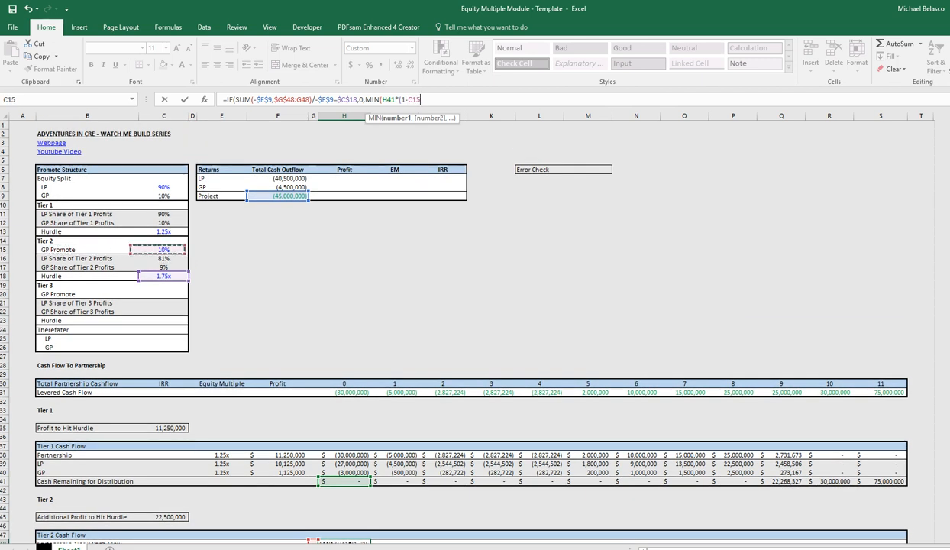
key("F4")
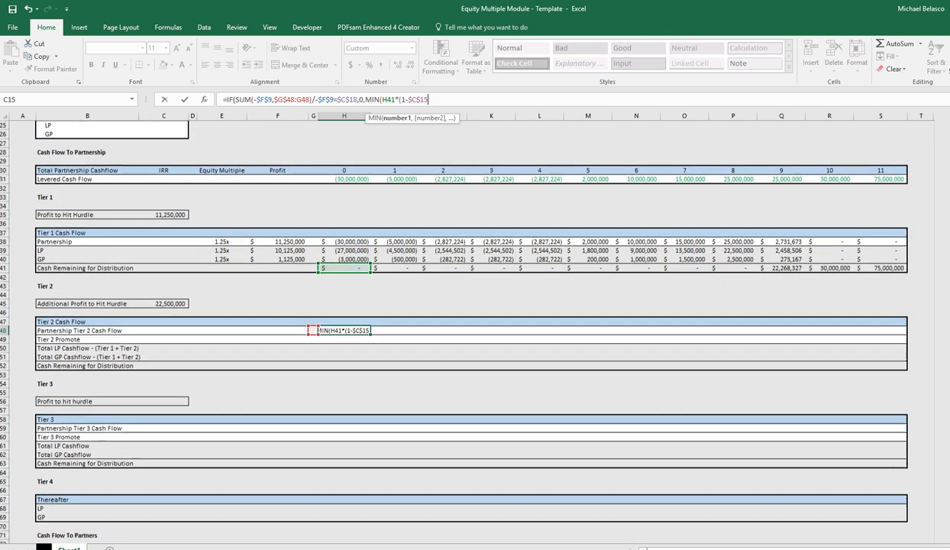
type("))")
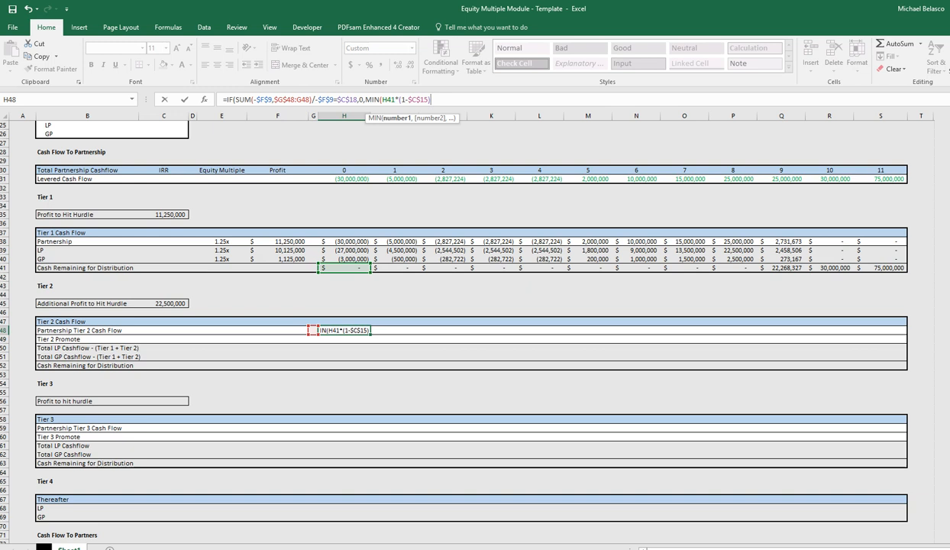
Add the Tier 2 additional profit to hit the hurdle, anchored as $C$45, as the second MIN argument in H48
type(",")
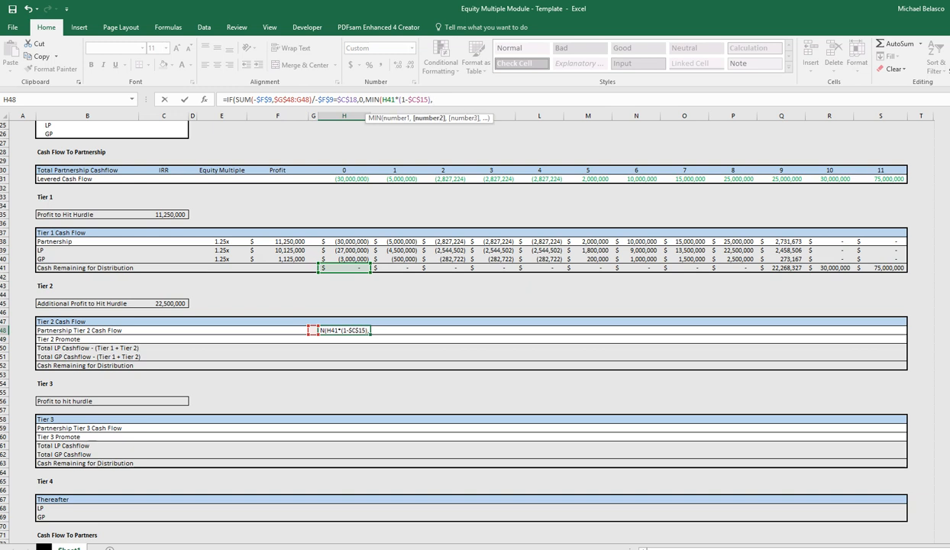
key("Up")
key("Up")
key("Up")
key("Left")
key("Left")
key("Left")
key("Left")
key("Left")
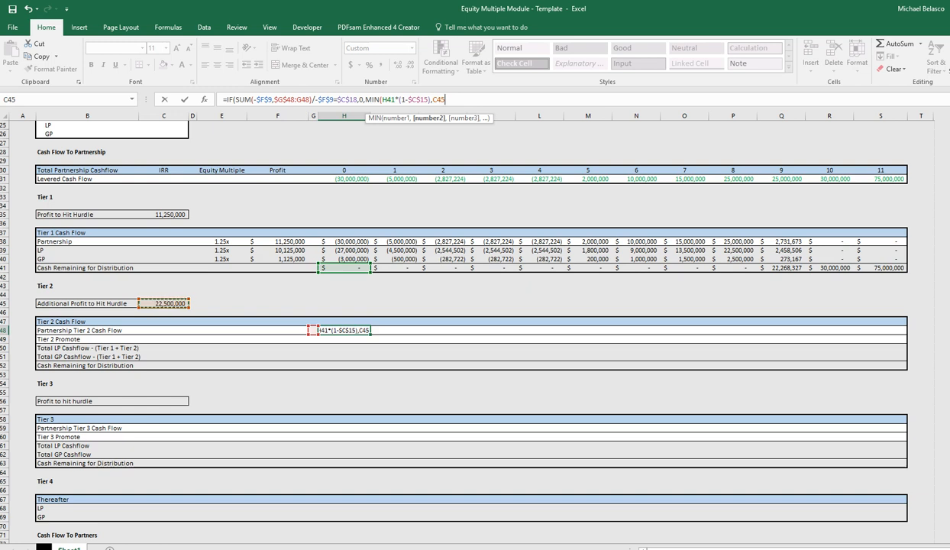
key("F4")
Subtract SUM($G$48:G48) from $C$45 inside the MIN, then close and enter the H48 formula
type("-SUM(")
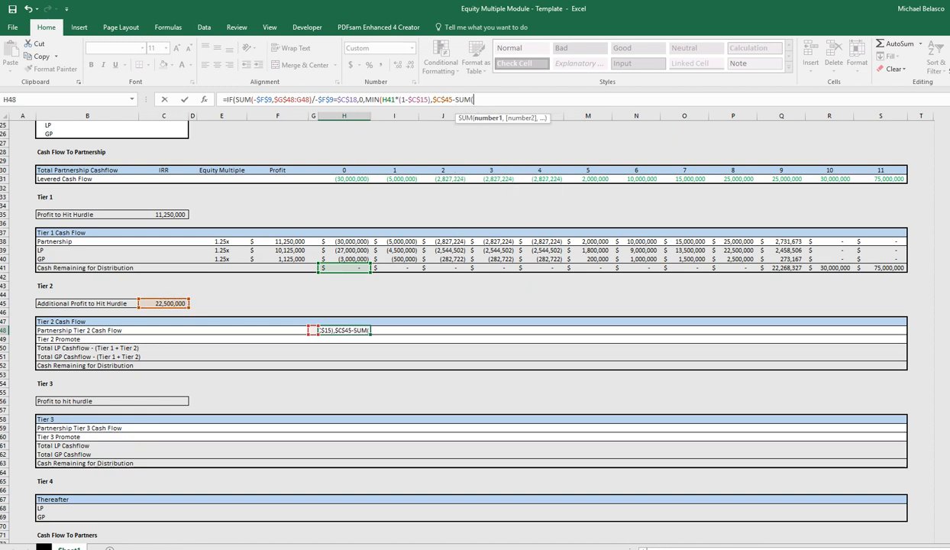
key("Left")
type(":G48")
key("F2")
key("Left")
key("Left")
key("Left")
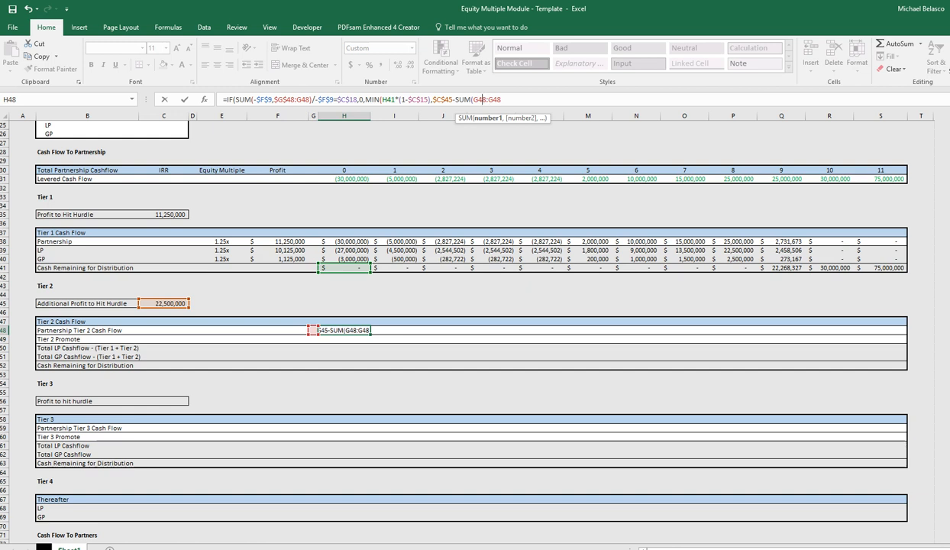
key("F4")
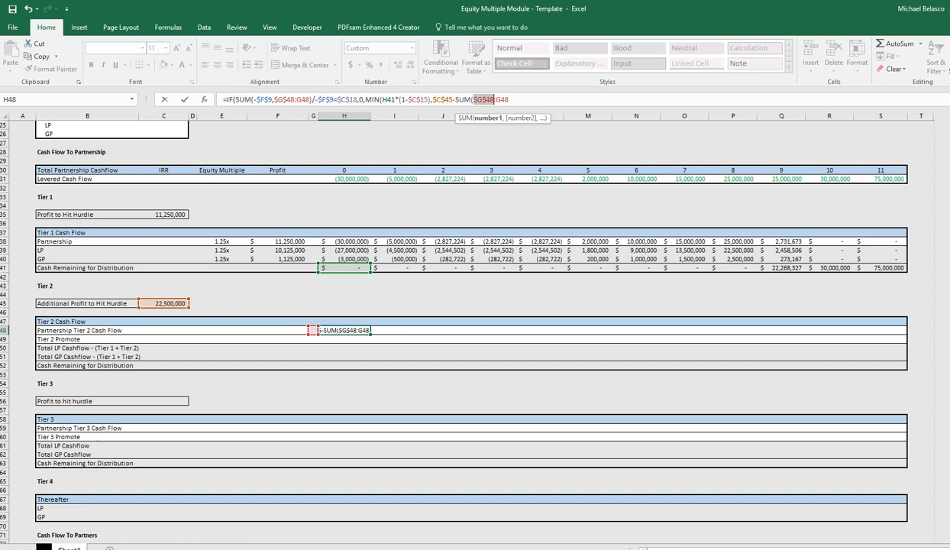
key("End")
type(")))")
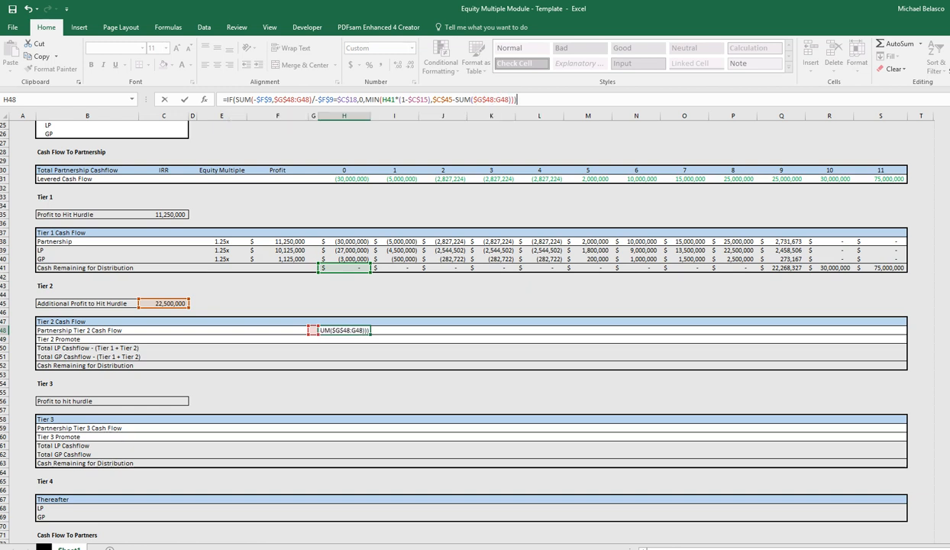
key("Return")
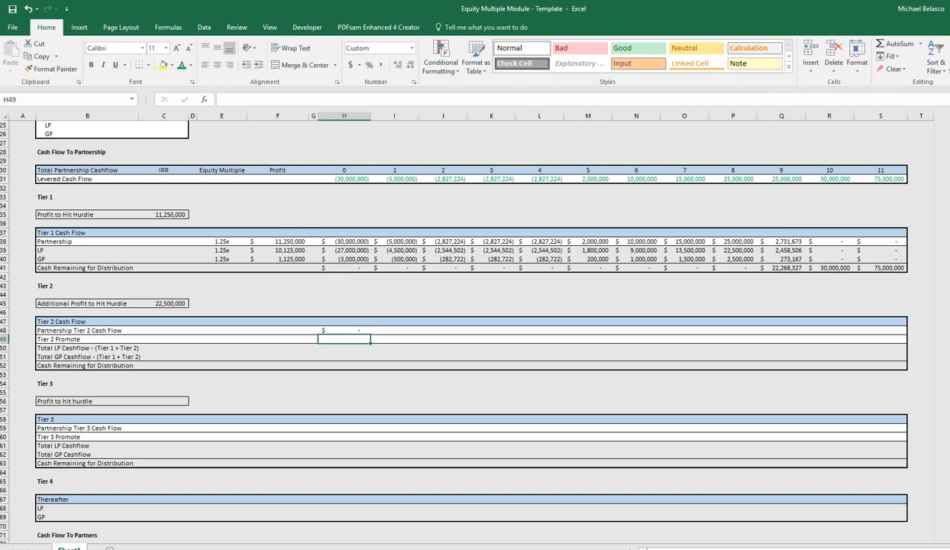
Anchor only the columns of the G48 range starts and the additional profit reference in H48, as $G48 and $C45
key("Up")
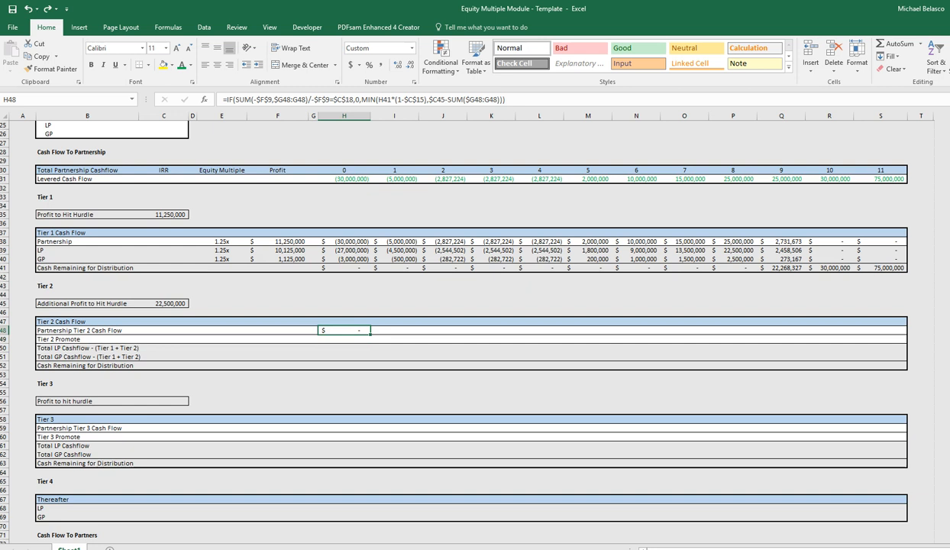
key("F2")
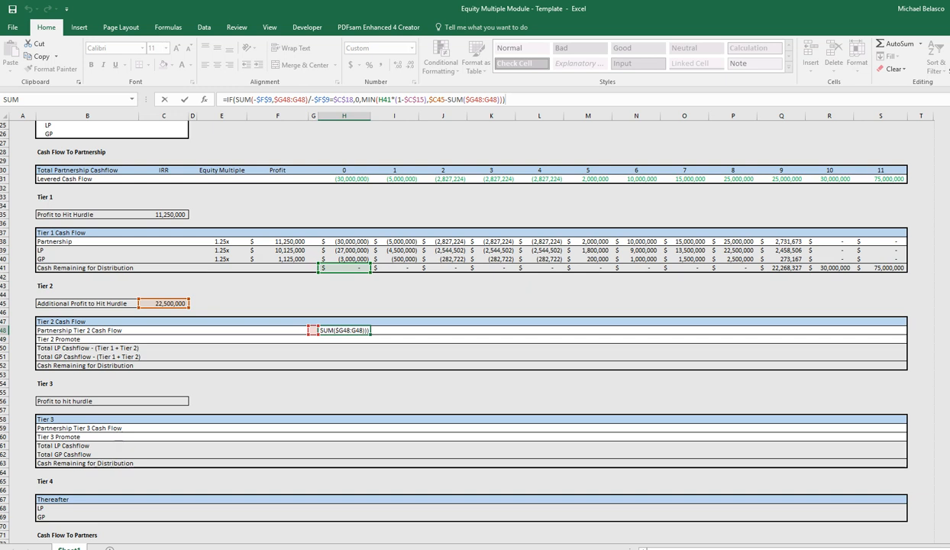
key("Return")
Check the corresponding Partnership Tier 3 Cash Flow cell, H59, and re-examine the references in the H48 formula
key("Down")
key("Down")
key("Down")
key("Down")
key("Down")
key("Down")
key("Down")
key("Down")
key("Down")
key("Down")
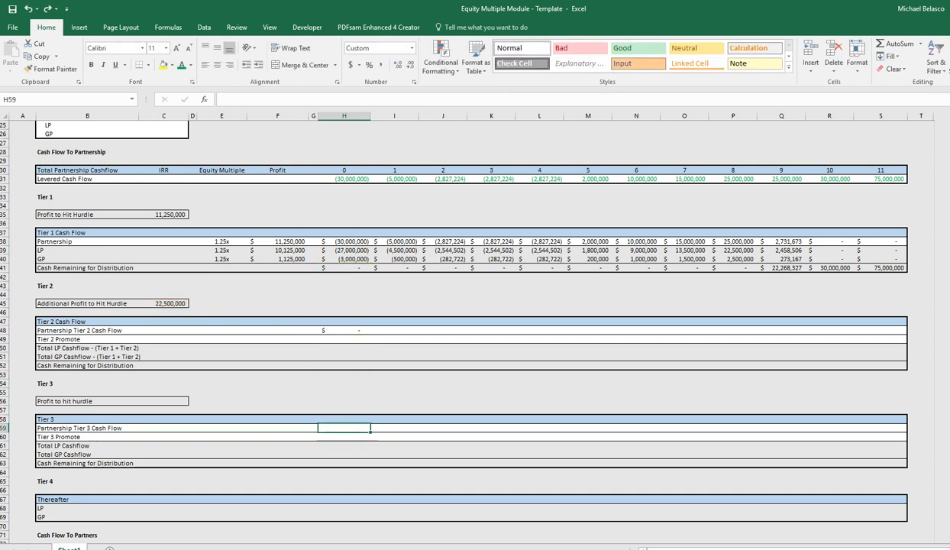
key("Up")
key("Up")
key("Up")
key("Up")
key("Up")
key("Up")
key("Up")
key("Up")
key("Up")
key("Up")
key("Up")
key("F2")
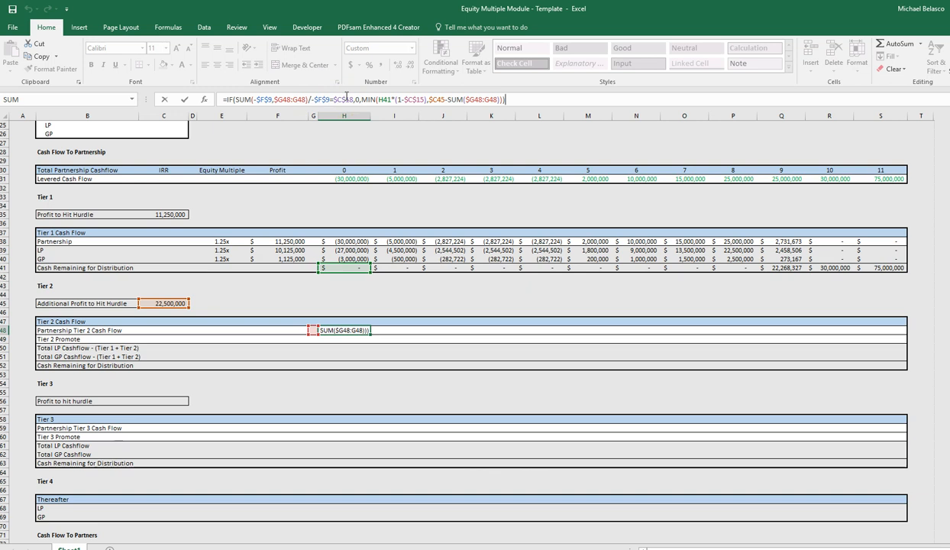
key("Return")
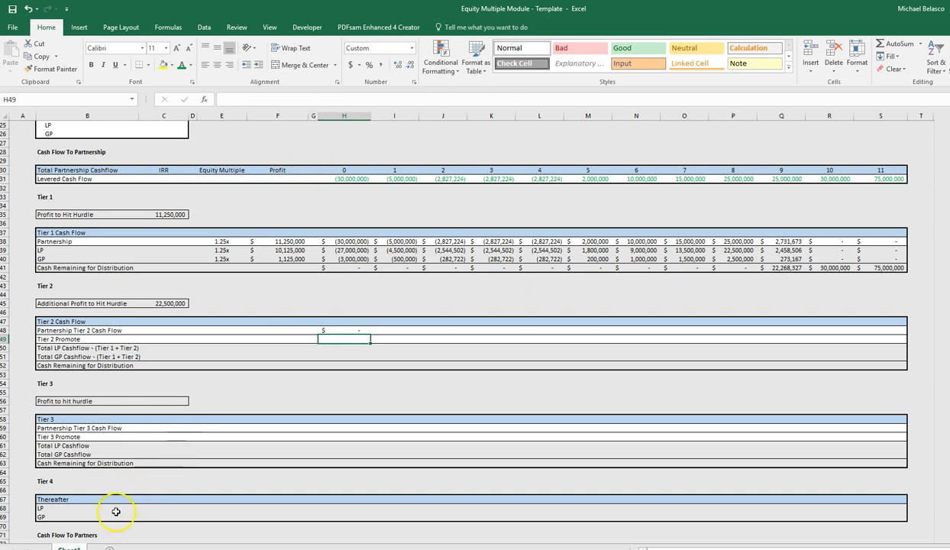
Start the Tier 2 Promote formula in H49, dividing H48 by one minus the Tier 2 GP Promote, anchored as $C$15
key("ctrl+z")
type("=")
key("Up")
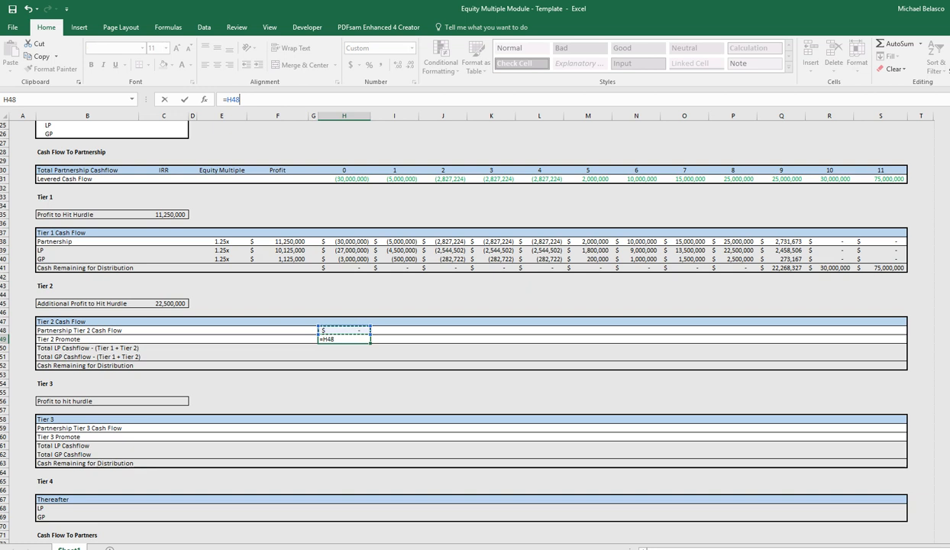
type("/(1-")
key("Left")
key("Left")
key("Left")
key("Left")
key("Left")
key("Left")
key("Up")
key("Up")
key("Up")
key("Up")
key("Up")
key("Up")
key("Up")
key("Up")
key("Up")
key("Up")
key("Up")
key("Up")
key("Up")
key("Up")
key("Up")
key("Up")
key("Up")
key("Up")
key("Up")
key("Up")
key("Up")
key("Up")
key("Up")
key("Up")
key("Up")
key("Up")
key("Up")
key("Up")
key("Down")
key("Down")
key("Down")
key("Down")
key("Down")
key("Down")
key("Right")
key("Down")
key("Down")
key("Down")
key("Down")
key("Down")
key("Down")
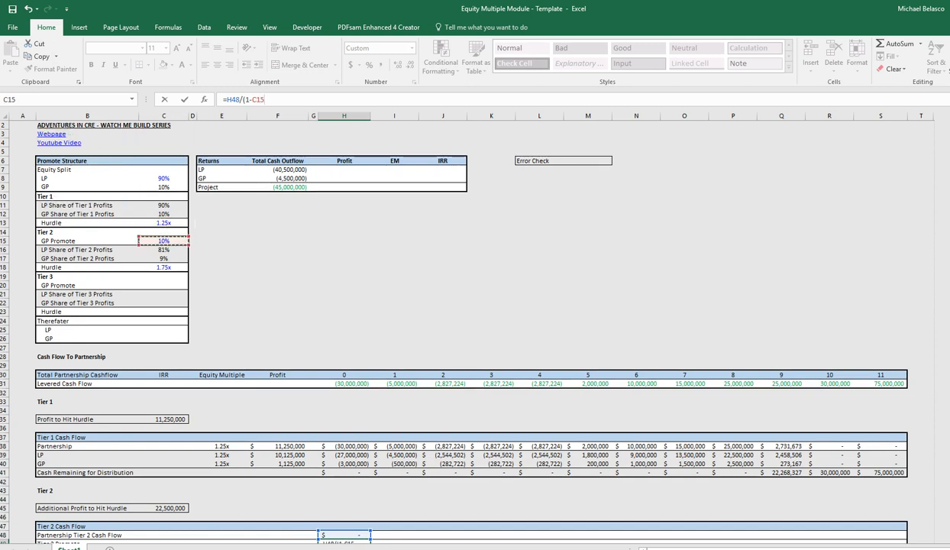
key("F4")
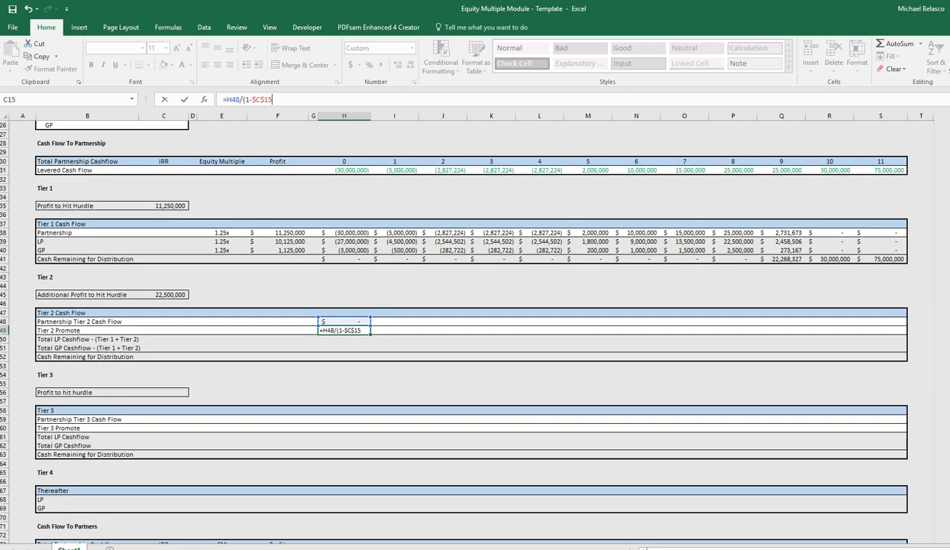
Close the parenthesis in H49, multiply by the Tier 2 GP Promote anchored as $C$15, and enter the formula
type(")*")
key("ctrl+Left")
key("ctrl+Left")
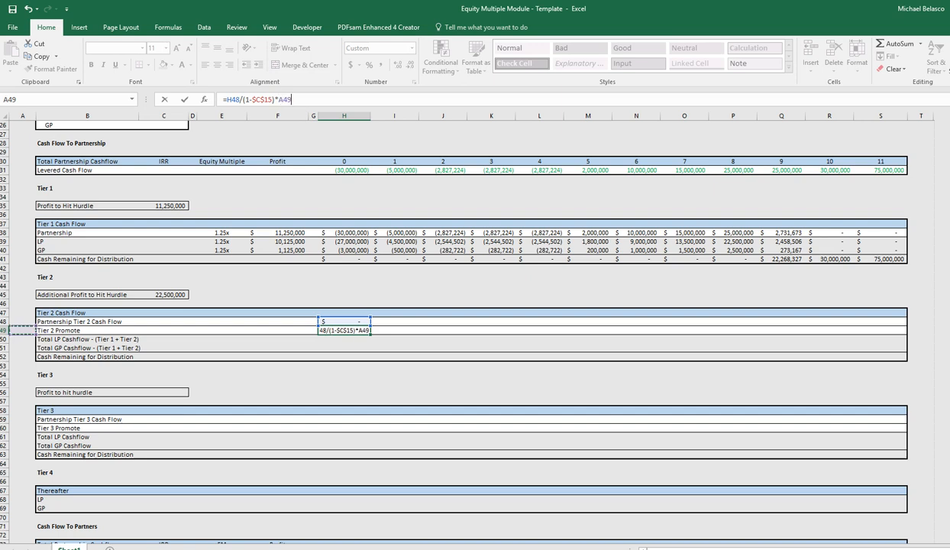
key("ctrl+Up")
key("Down")
key("Down")
key("Down")
key("Down")
key("Down")
key("Down")
key("Down")
key("Down")
key("Down")
key("Down")
key("Down")
key("Down")
key("Down")
key("Down")
key("Right")
key("Right")
key("F4")
scroll(470, 328, "down", 3)
scroll(471, 328, "down", 5)
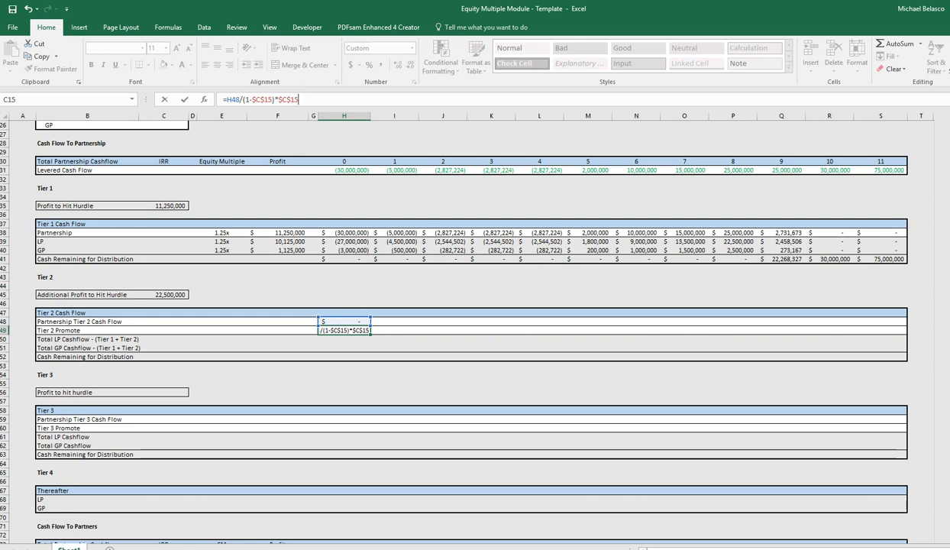
key("Return")
Copy the Partnership Tier 2 Cash Flow and Tier 2 Promote formulas from H48:H49 across to column S
key("Up")
key("Up")
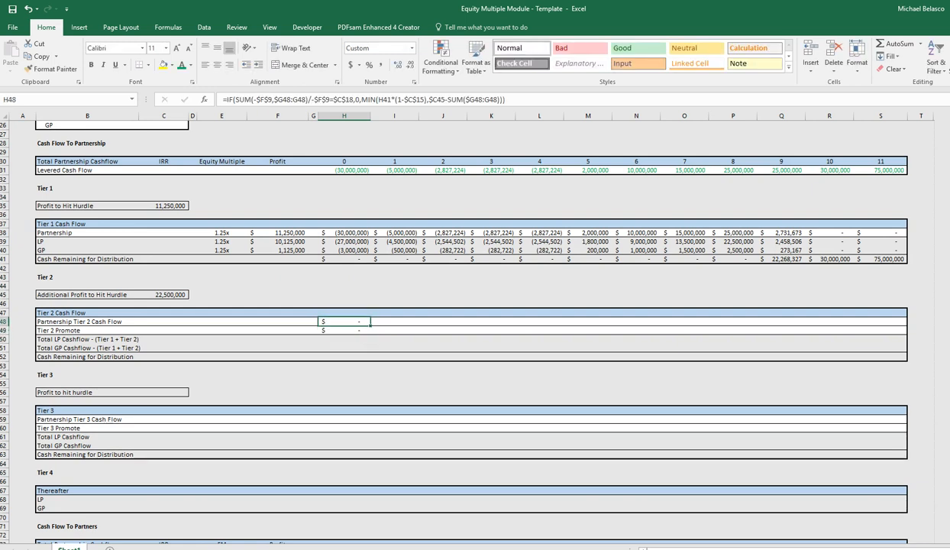
key("shift+Down")
key("ctrl+c")
key("shift+Right")
key("shift+Right")
key("shift+Right")
key("shift+Right")
key("shift+Right")
key("shift+Right")
key("shift+Right")
key("shift+Right")
key("shift+Right")
key("shift+Right")
key("shift+Right")
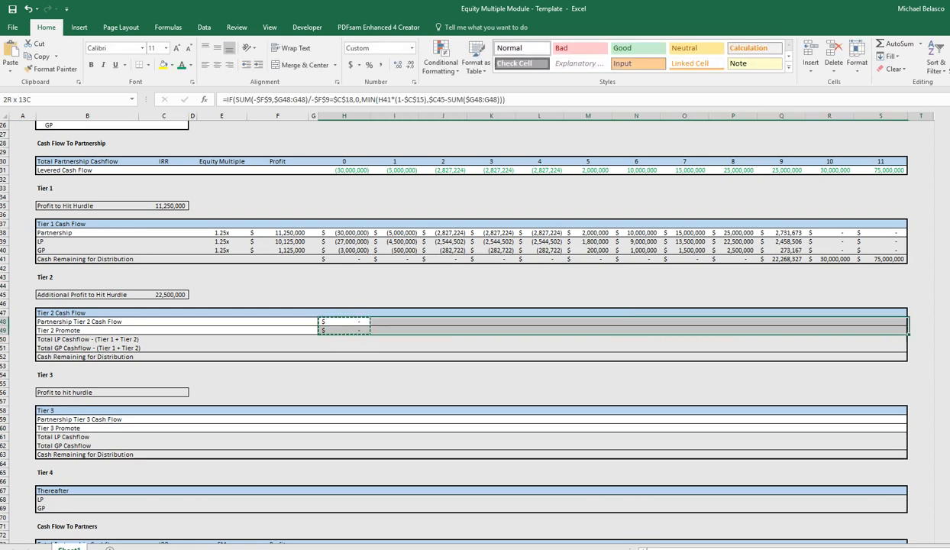
key("ctrl+v")
key("Escape")
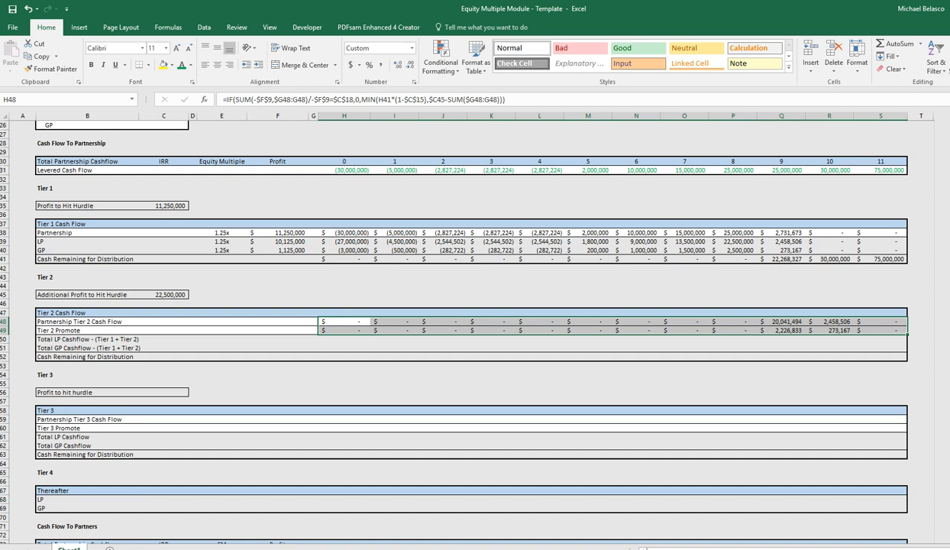
Calculate the Partnership Tier 2 Cash Flow profit in F48 as the sum of H48:S48
key("alt+Tab")
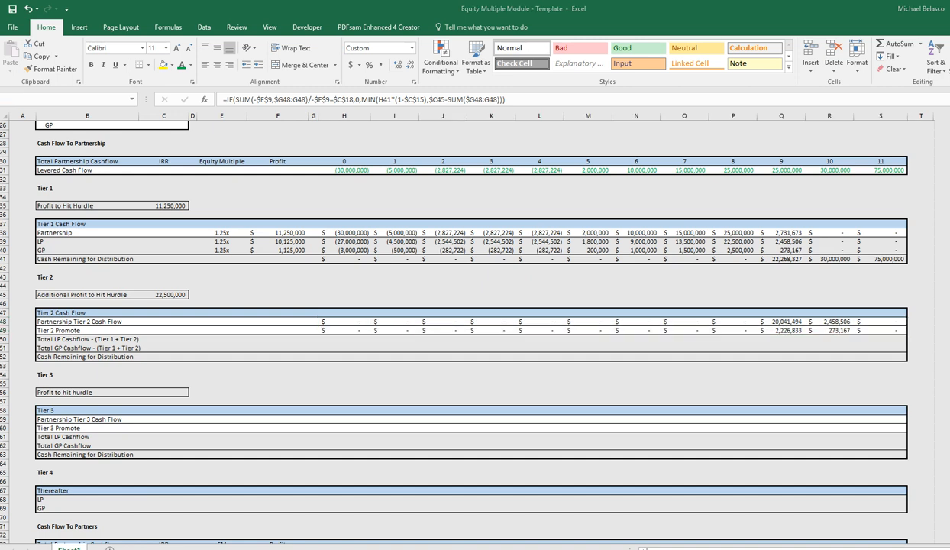
key("alt+Tab")
key("Left")
key("Left")
key("Left")
key("Right")
type("=SUM(")
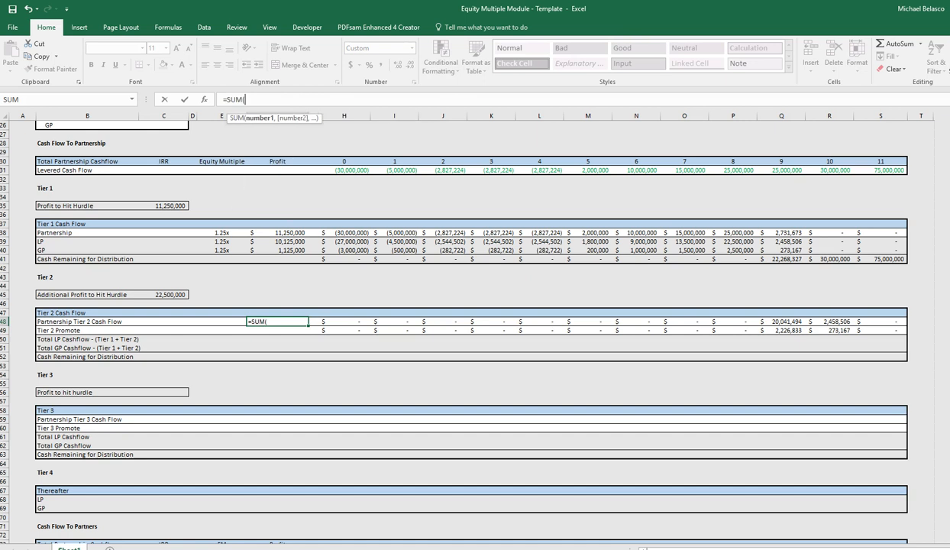
key("Right")
key("Right")
key("shift+Right")
key("shift+Right")
key("shift+Right")
key("shift+Right")
key("shift+Right")
key("shift+Right")
key("shift+Right")
key("shift+Right")
key("shift+Right")
key("shift+Right")
key("shift+Right")
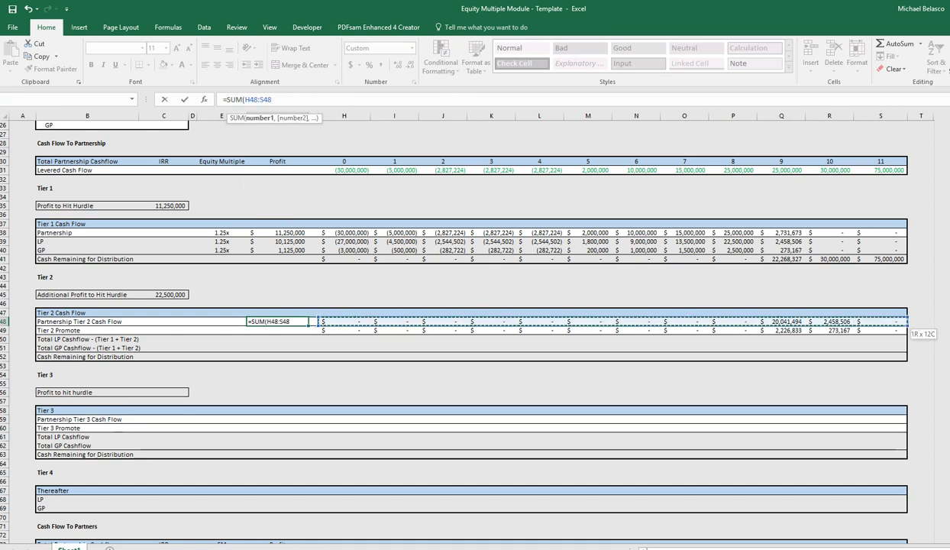
key("Return")
key("Up")
key("Left")
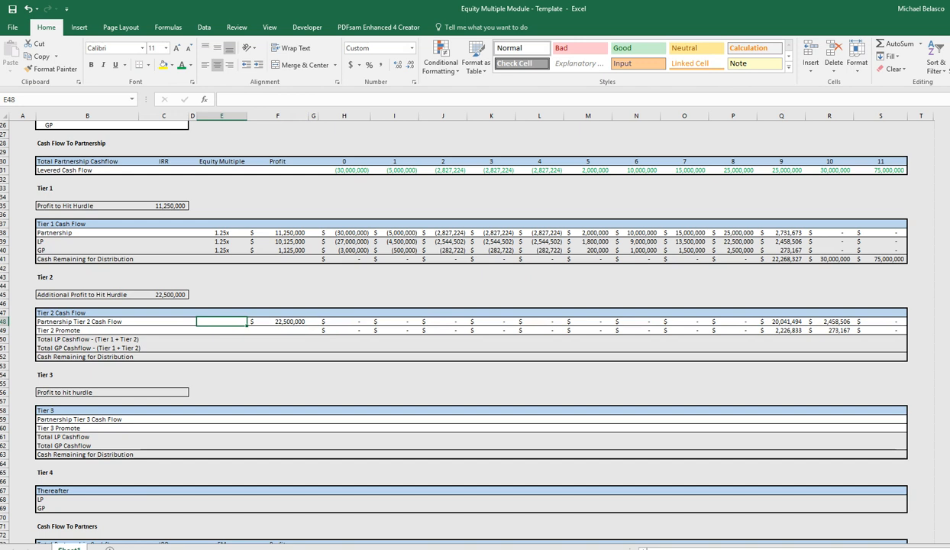
Enter the equity multiple formula =SUM(-F9,F48,F38)/-F9 in cell E48 of the Partnership Tier 2 Cash Flow row
type("=")
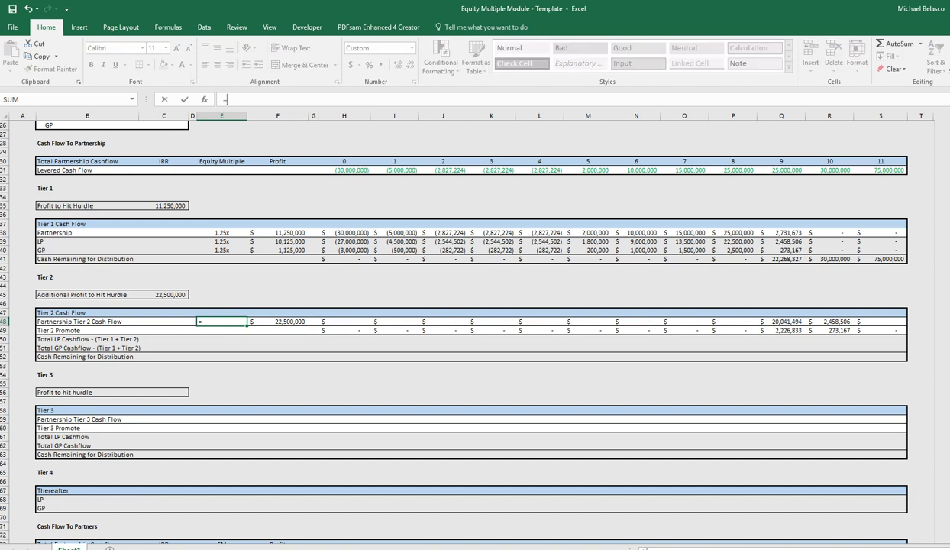
type("sum")
key("Tab")
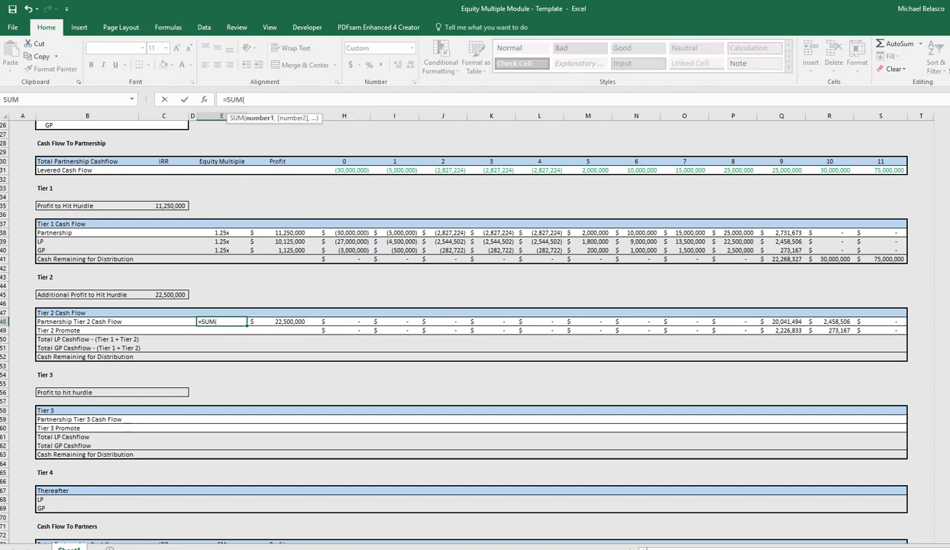
type("-")
key("Right")
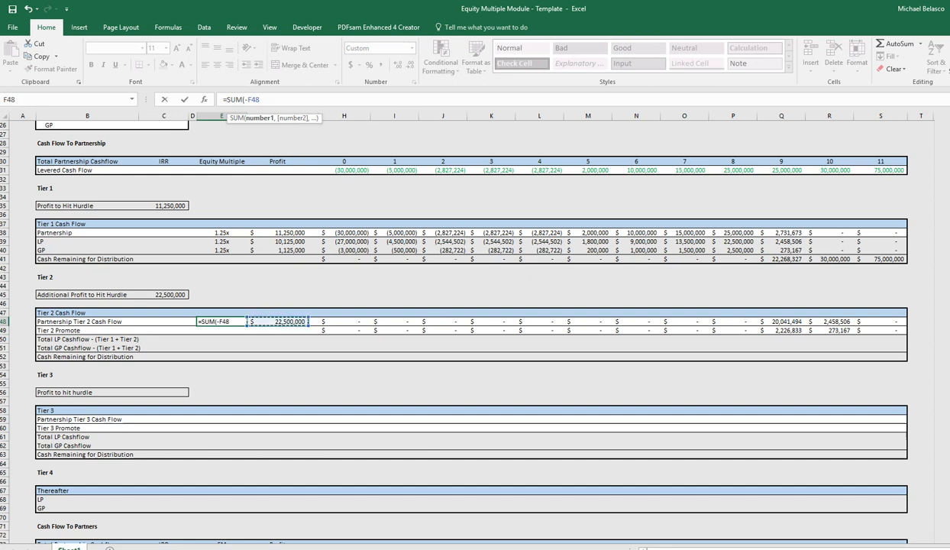
key("Page_Up")
key("Down")
key("Down")
key("Down")
key("Down")
key("Down")
key("Down")
key("Down")
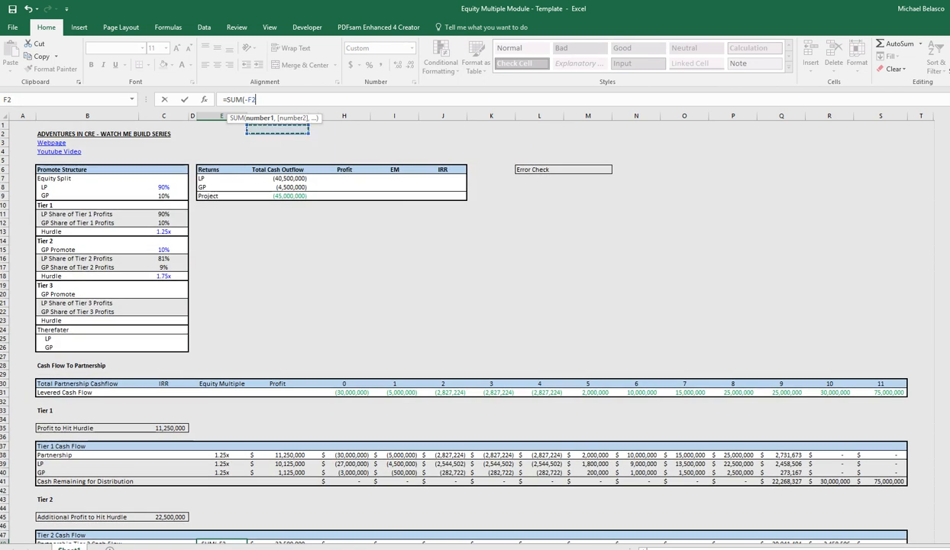
key("Down")
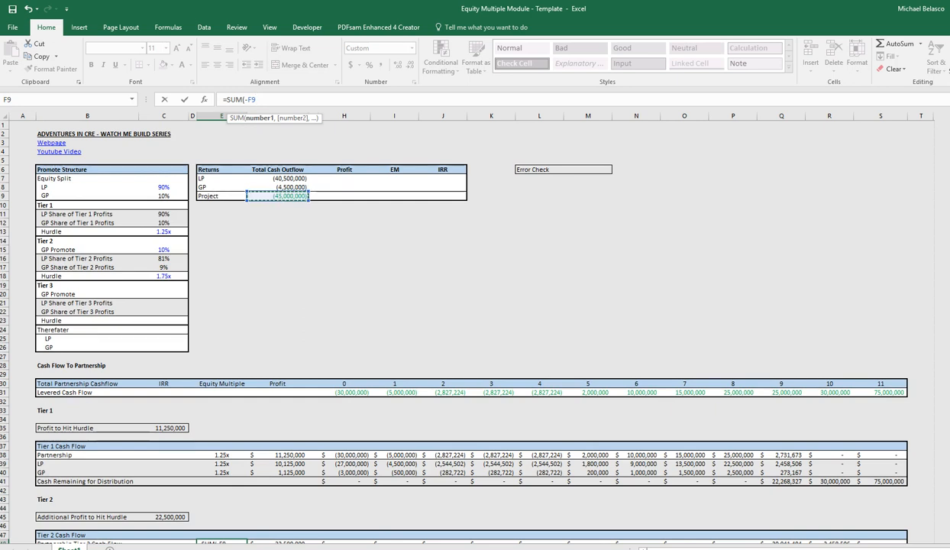
type(",")
key("Right")
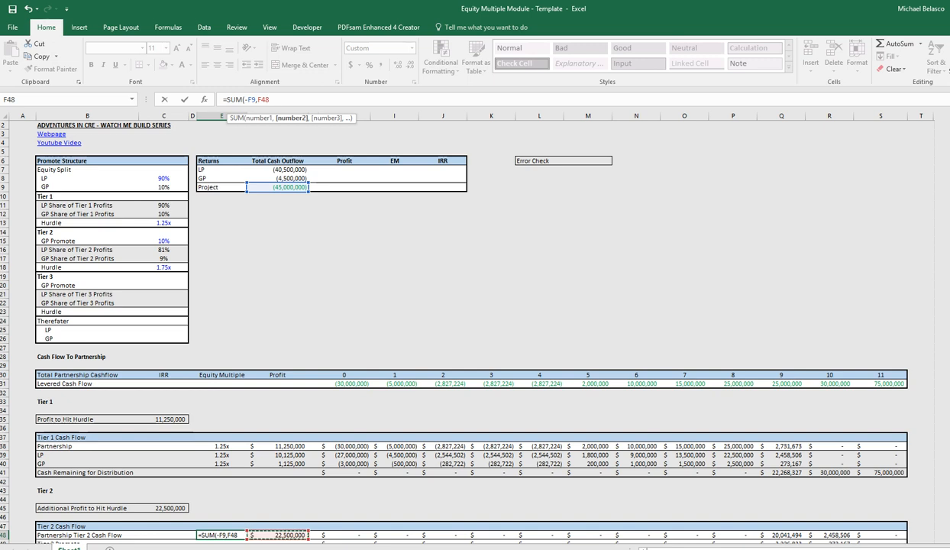
type(",")
key("Up")
key("Up")
key("Up")
key("Up")
key("Up")
key("Up")
key("Up")
key("Up")
key("Up")
key("Up")
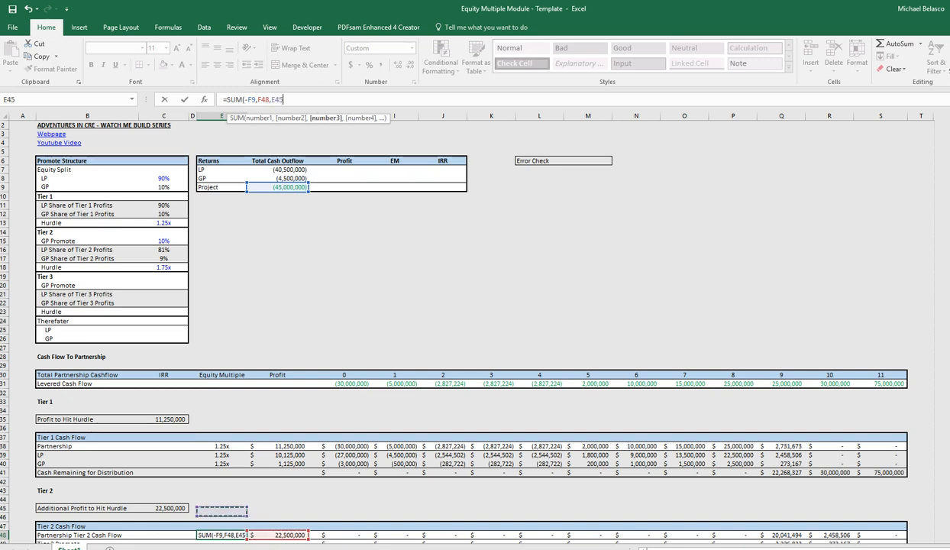
key("Right")
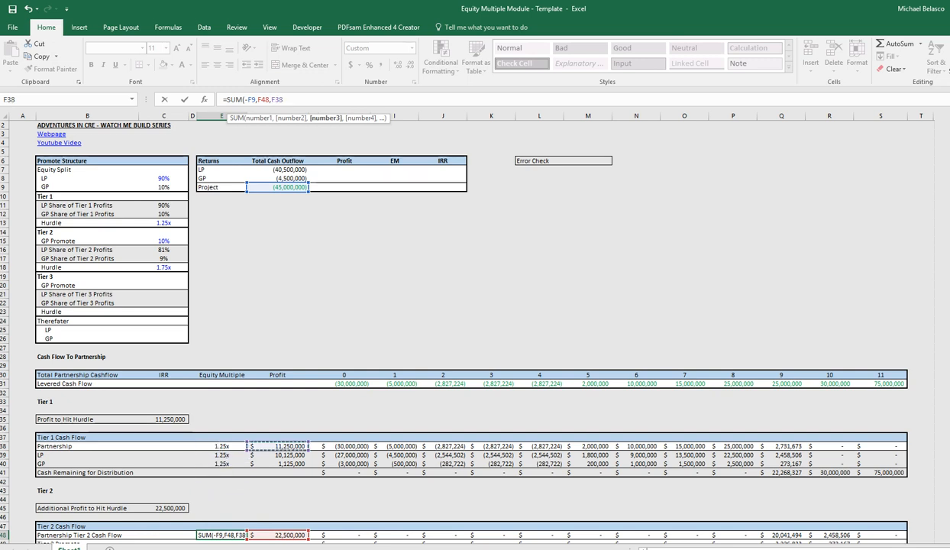
type(")/-")
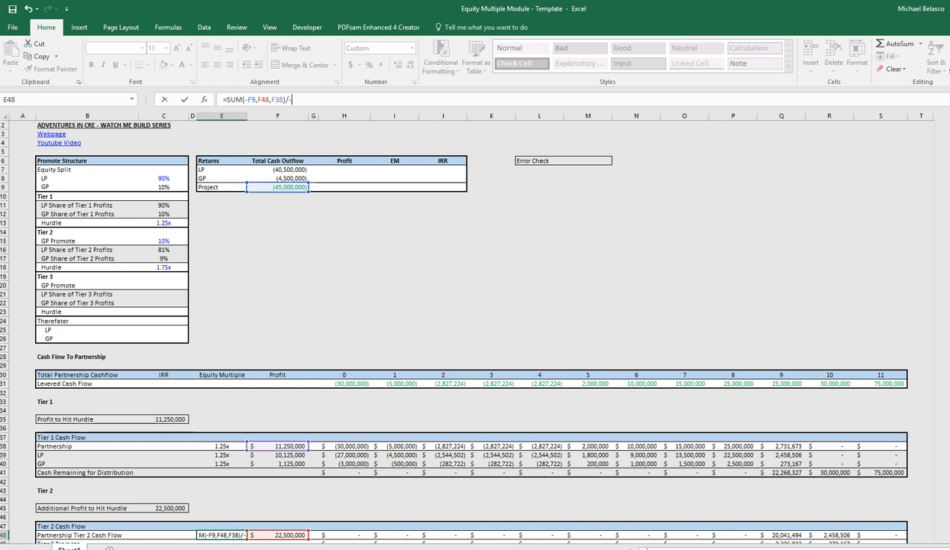
key("Right")
key("Right")
key("Left")
key("Up")
key("Up")
key("Up")
key("Up")
key("Up")
key("Up")
key("Up")
key("Up")
key("Up")
key("Up")
key("Up")
key("Up")
key("Up")
key("Up")
key("Up")
key("Up")
key("Up")
key("Up")
key("Up")
key("Up")
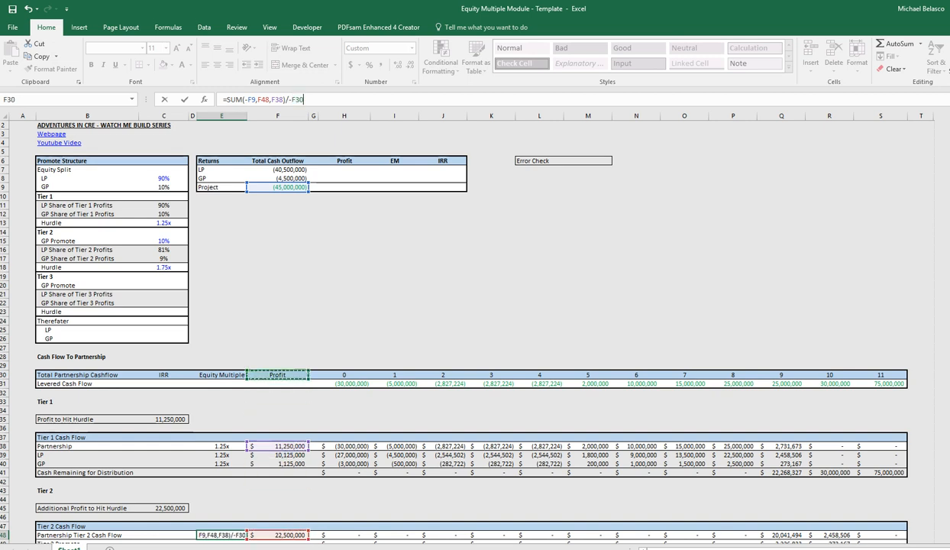
key("Down")
key("Down")
key("Down")
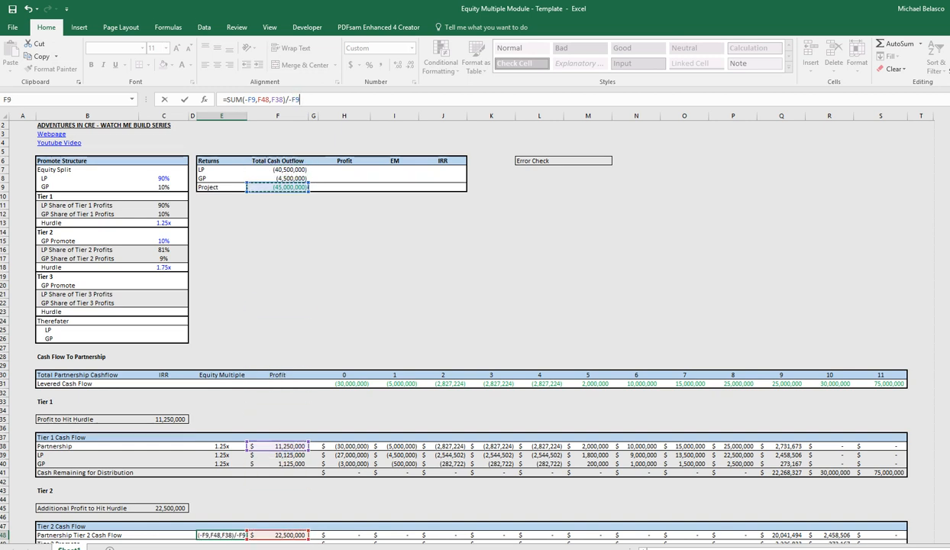
key("Return")
Enter the period 0 Total LP Cashflow (Tier 1 + Tier 2) formula =H48*$C$8+H39 in cell H50
key("Down")
key("Down")
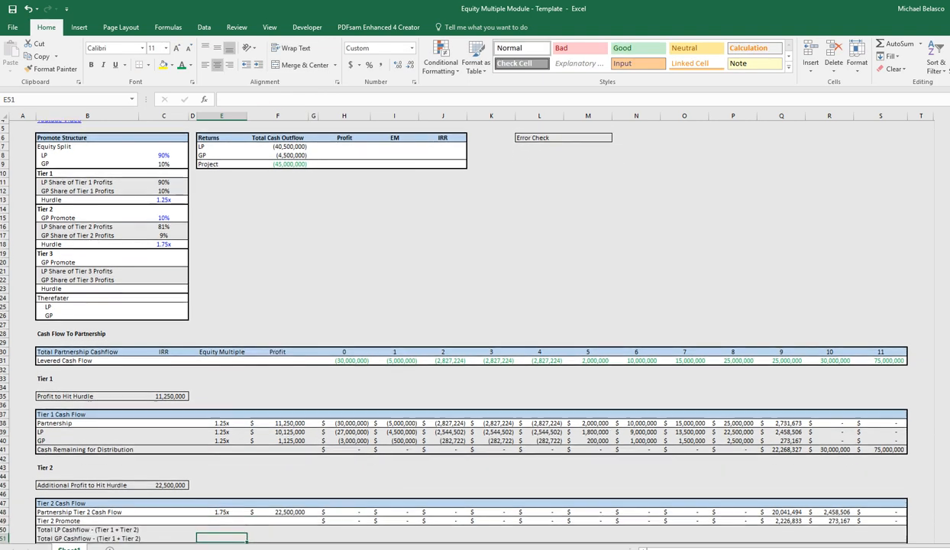
scroll(459, 321, "down", 1)
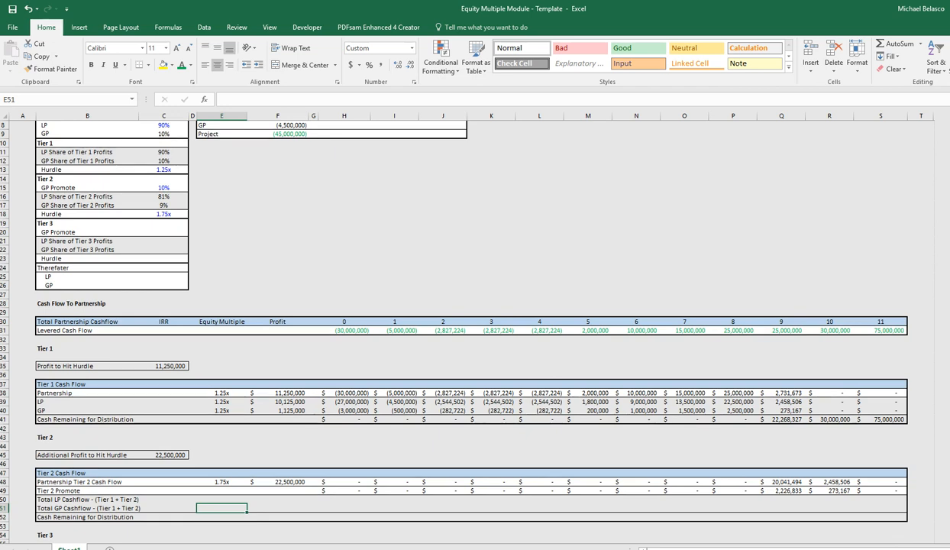
key("Up")
key("Right")
key("Right")
key("Right")
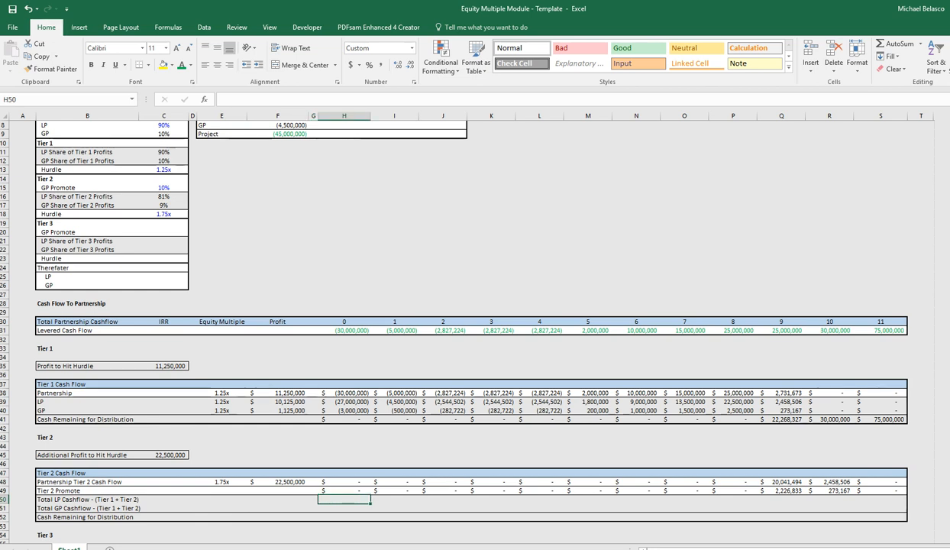
type("=")
key("Up")
key("Up")
type("*")
key("ctrl+Left")
key("ctrl+Left")
key("ctrl+Up")
key("Right")
key("Down")
key("Down")
key("Down")
key("Down")
key("Down")
key("Right")
key("Down")
key("Down")
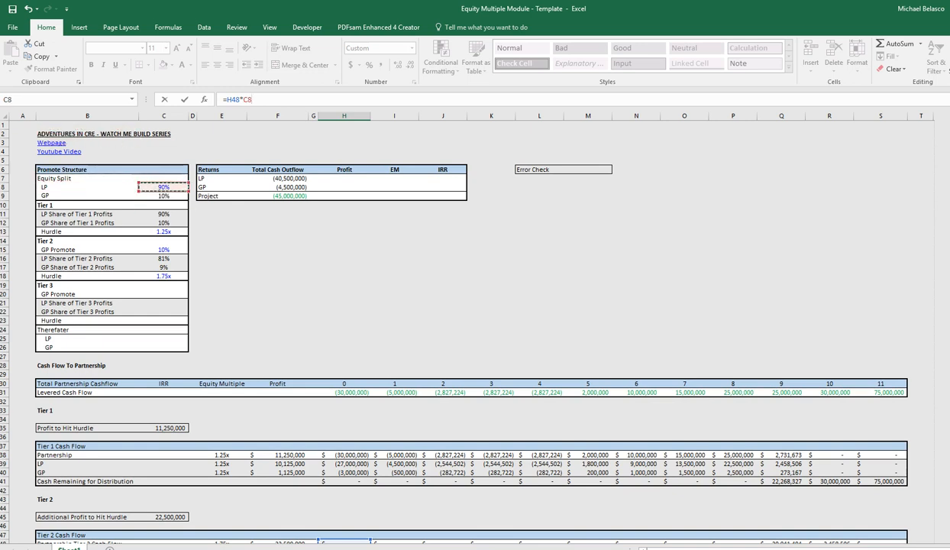
key("F4")
type("+")
key("Up")
key("Up")
key("Up")
key("Up")
key("Up")
key("Up")
key("Up")
key("Up")
key("Up")
key("Up")
key("Up")
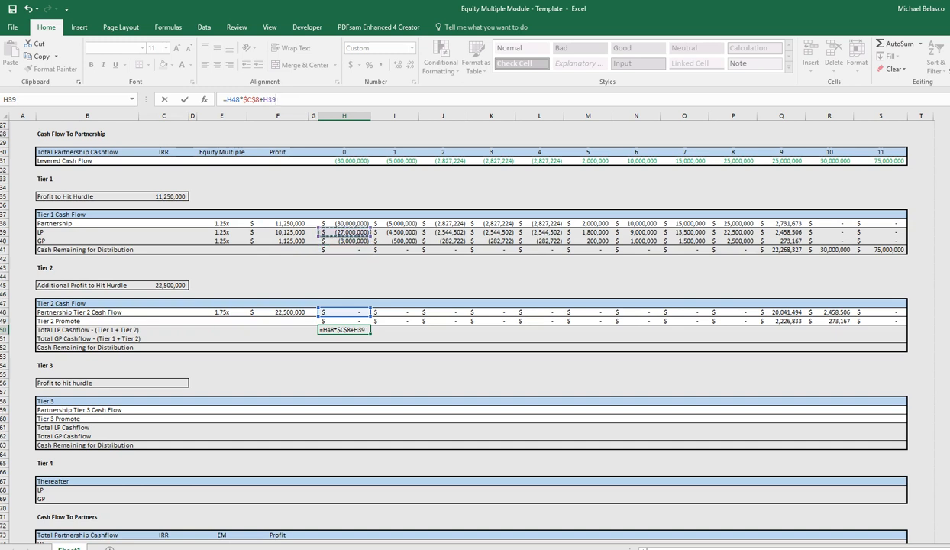
key("Return")
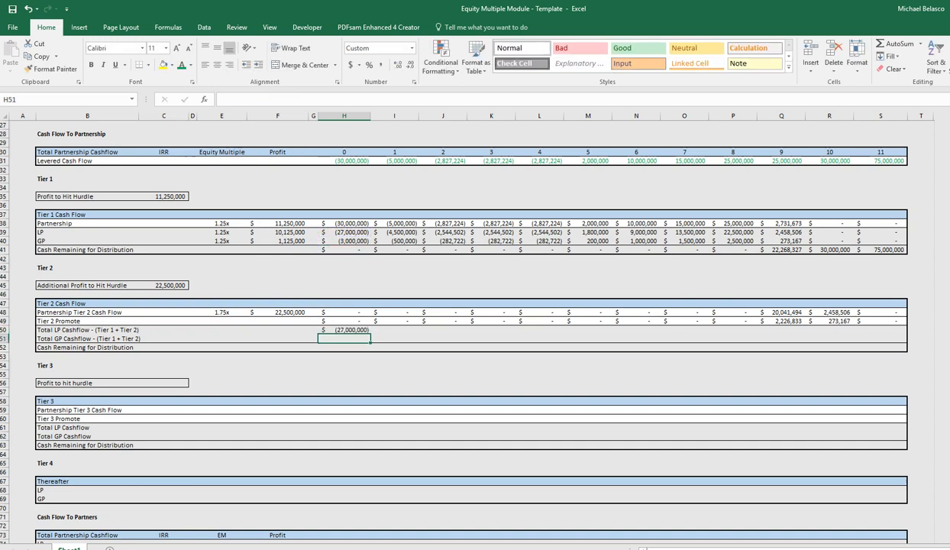
Enter the period 0 Total GP Cashflow (Tier 1 + Tier 2) formula =H48*$C$9+H40+H49 in cell H51
type("=")
key("Up")
key("Up")
key("Up")
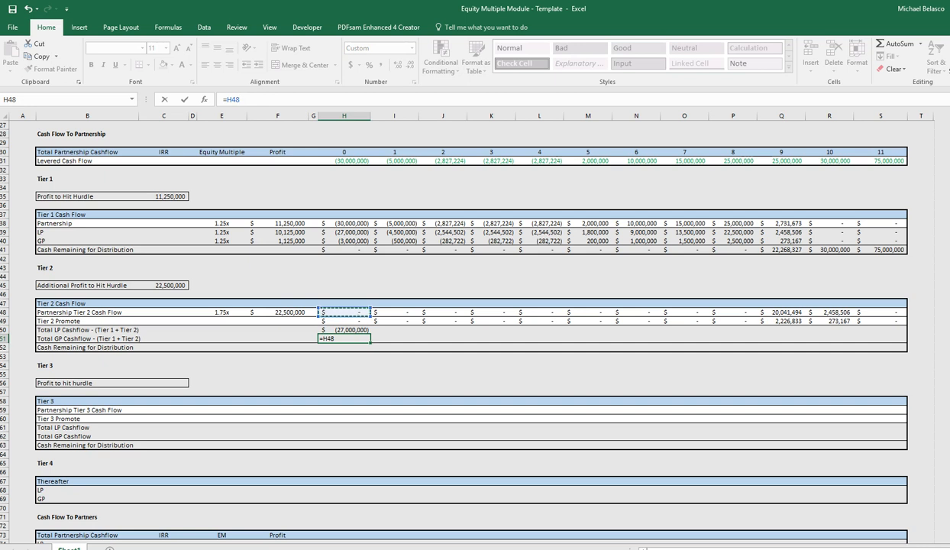
type("*")
key("ctrl+Left")
key("ctrl+Left")
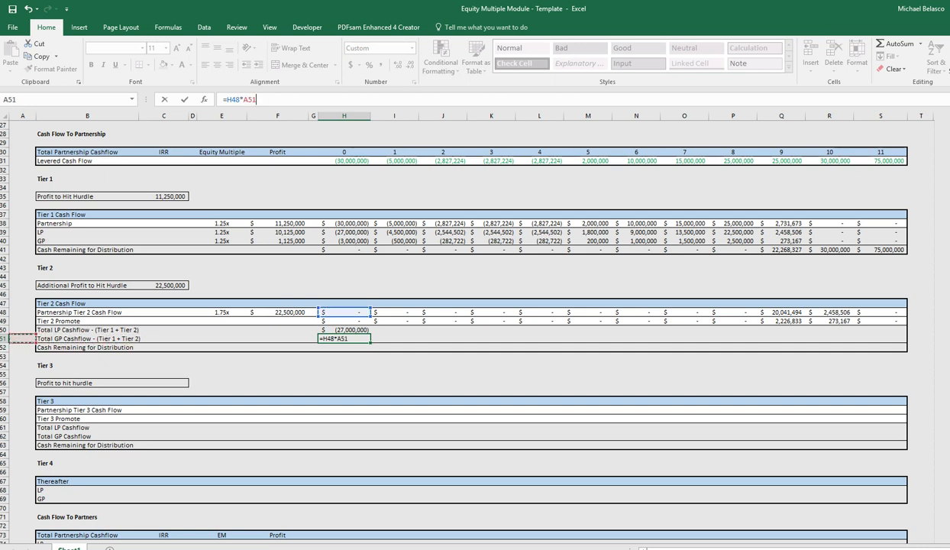
key("ctrl+Up")
key("Down")
key("Down")
key("Down")
key("Down")
key("Down")
key("Down")
key("Down")
key("Down")
key("Right")
key("Right")
key("Right")
key("Left")
key("F4")
type("+")
key("Up")
key("Up")
key("Up")
key("Up")
key("Up")
key("Up")
key("Up")
key("Up")
key("Up")
key("Up")
key("Up")
type("+")
key("Up")
key("Up")
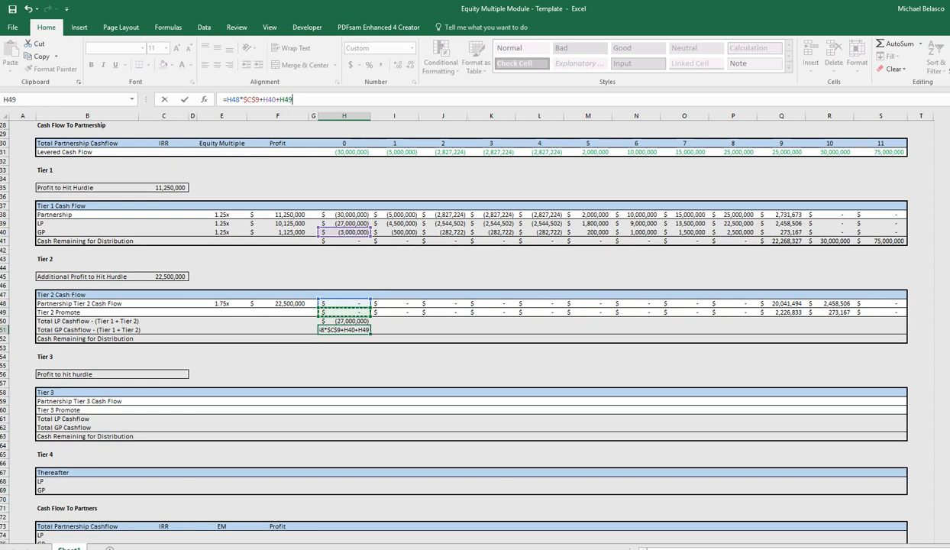
key("Return")
Copy the total LP and GP cash flow formulas in H50:H51 across all periods through column S
key("Up")
key("Up")
key("shift+Down")
key("ctrl+c")
key("shift+Right")
key("shift+Right")
key("shift+Right")
key("shift+Right")
key("shift+Right")
key("shift+Right")
key("shift+Right")
key("shift+Right")
key("shift+Right")
key("shift+Right")
key("shift+Right")
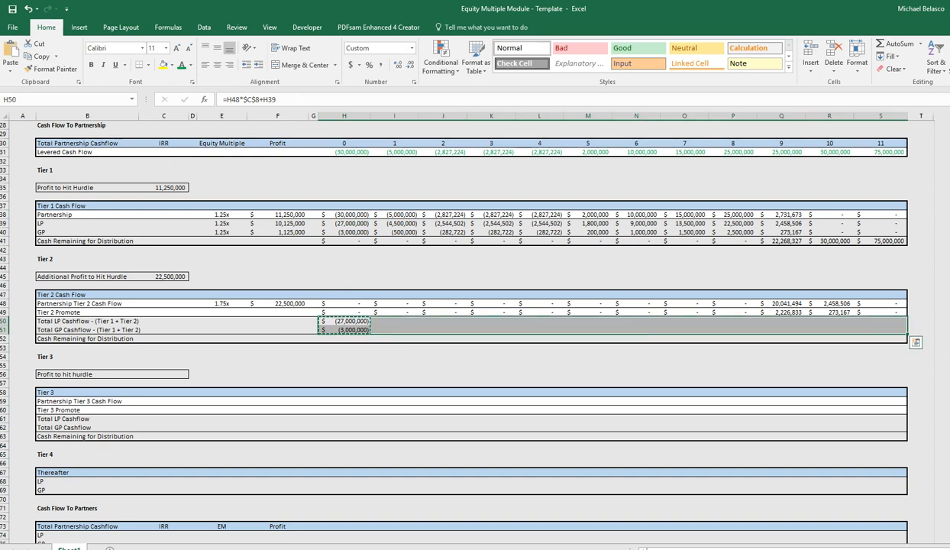
key("ctrl+v")
key("Escape")
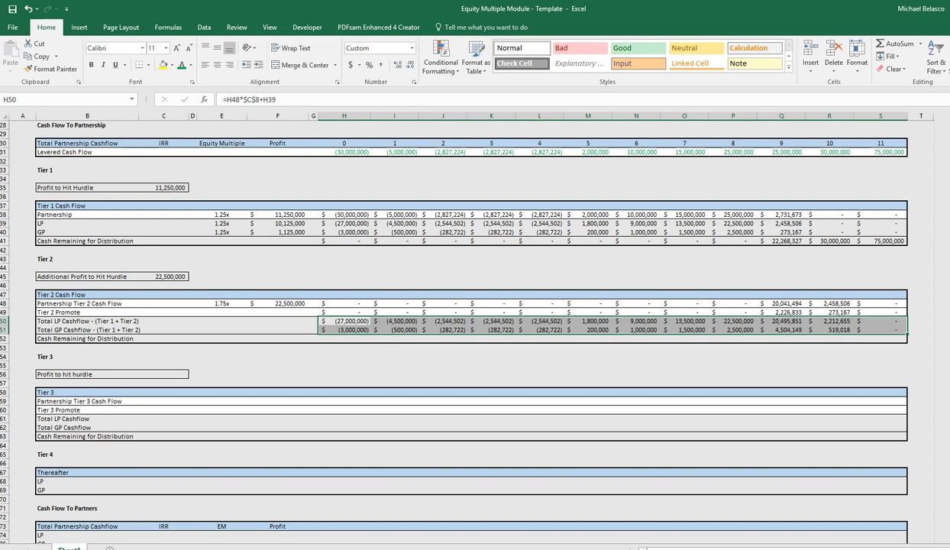
Enter the profit formula =SUM(H50:S50) in cell F50 of the Total LP Cashflow (Tier 1 + Tier 2) row
key("Left")
key("Left")
key("Right")
key("Left")
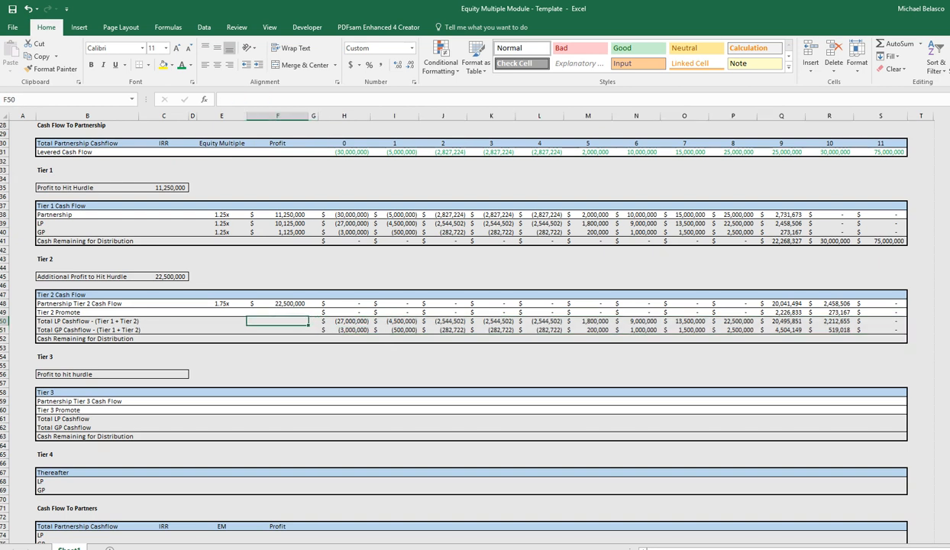
type("=sum(")
key("Right")
key("Right")
key("shift+Right")
key("shift+Right")
key("shift+Right")
key("shift+Right")
key("shift+Right")
key("shift+Right")
key("shift+Right")
key("shift+Right")
key("shift+Right")
key("shift+Right")
key("shift+Right")
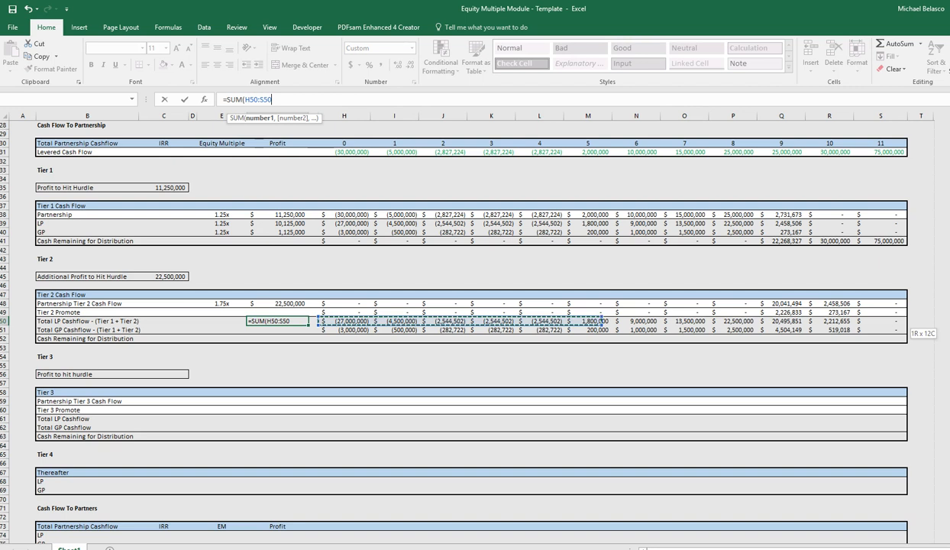
key("Return")
Copy the profit formula from F50 to F51 for the Total GP Cashflow row
key("Up")
key("ctrl+c")
key("Down")
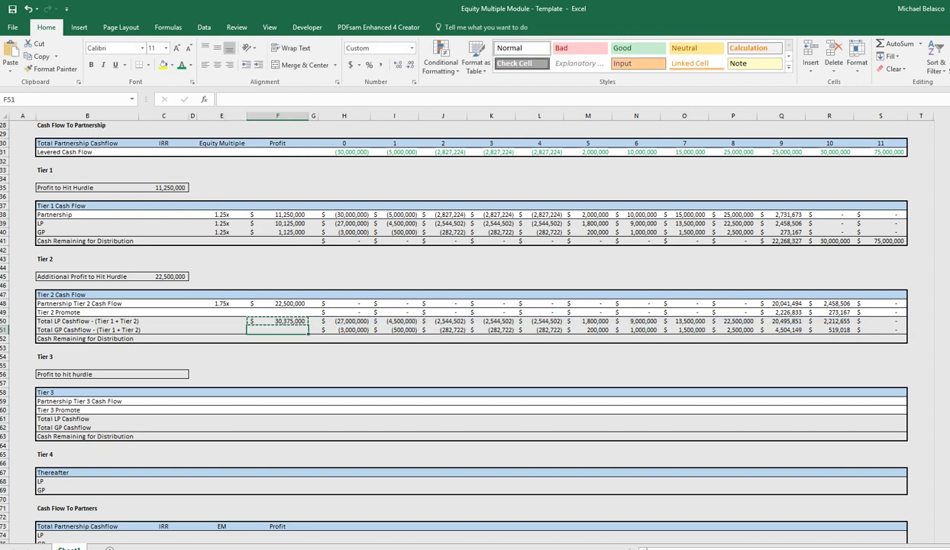
key("ctrl+v")
Copy the Tier 1 LP and GP equity multiple formulas in E39:E40 to E50:E51 in the Tier 2 table
key("Left")
key("Up")
key("Up")
key("Up")
key("ctrl+Up")
key("ctrl")
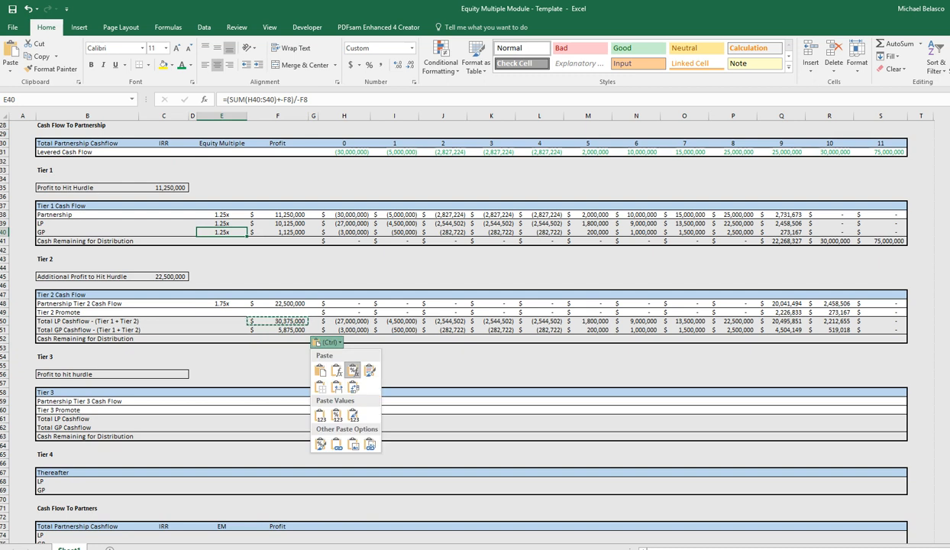
key("Escape")
key("shift+Up")
key("ctrl+c")
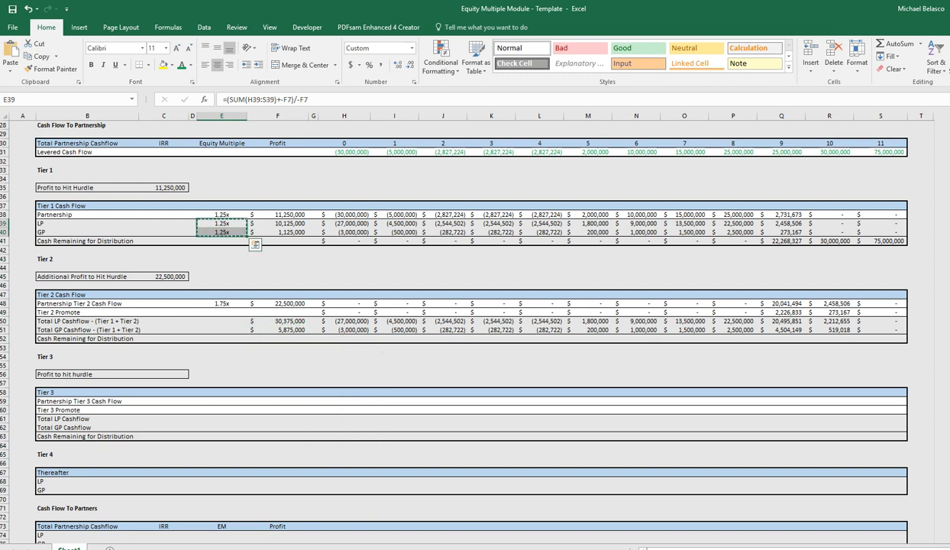
key("ctrl+Down")
key("Down")
key("Down")
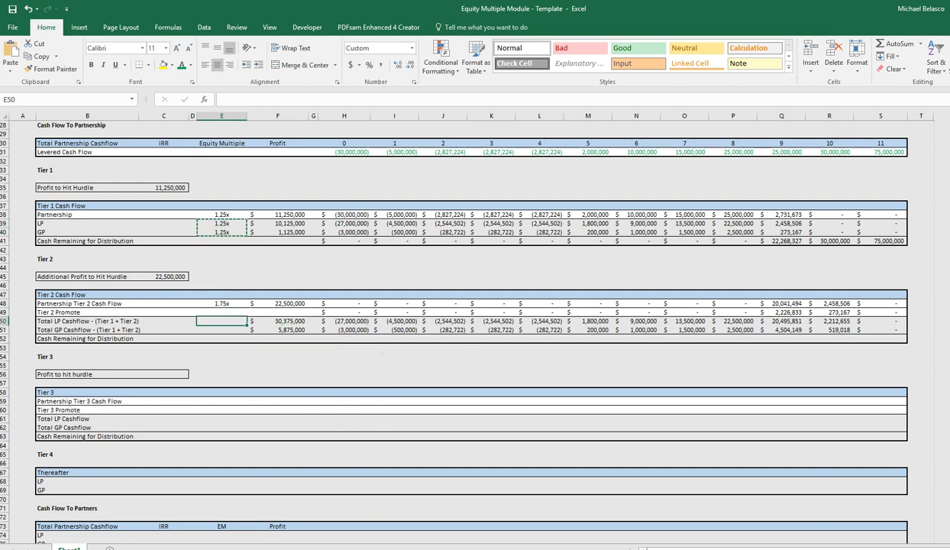
key("ctrl+v")
Repoint both F18 references in E50's equity multiple formula to the LP total cash outflow in F7
key("F2")
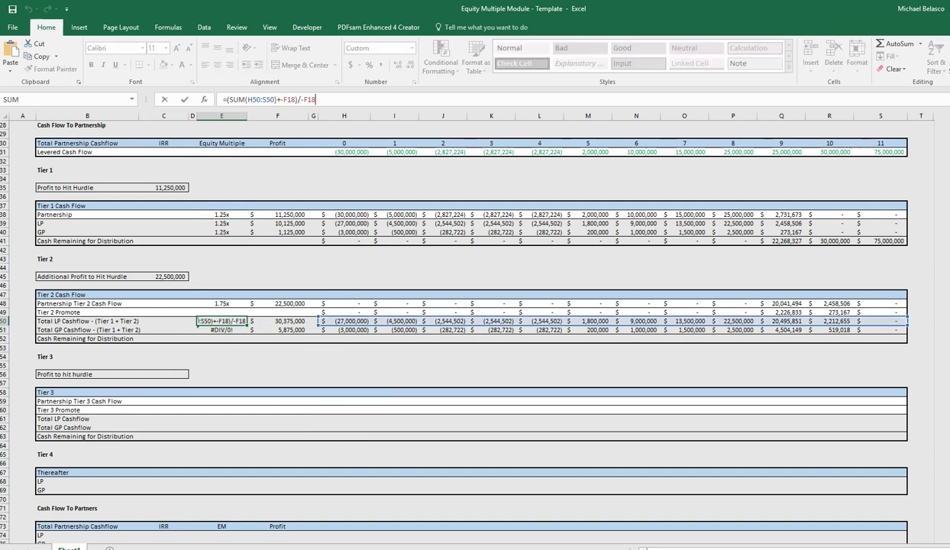
scroll(459, 321, "up", 9)
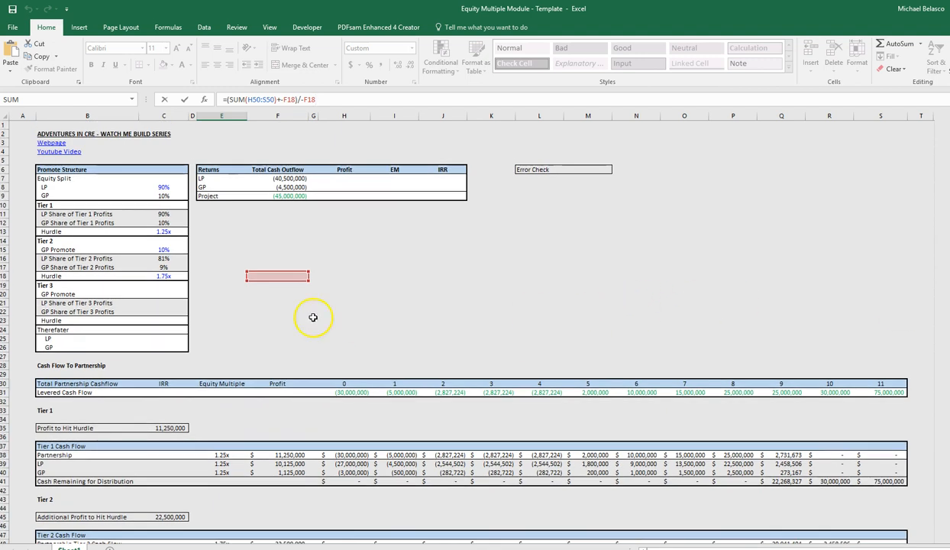
left_click_drag(286, 275, 292, 177)
left_click_drag(275, 274, 291, 181)
scroll(357, 450, "down", 5)
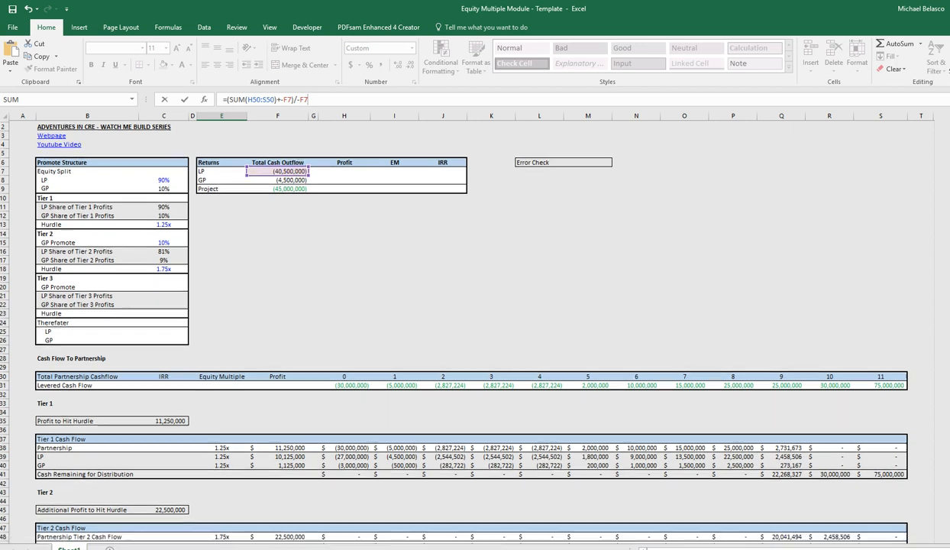
key("Return")
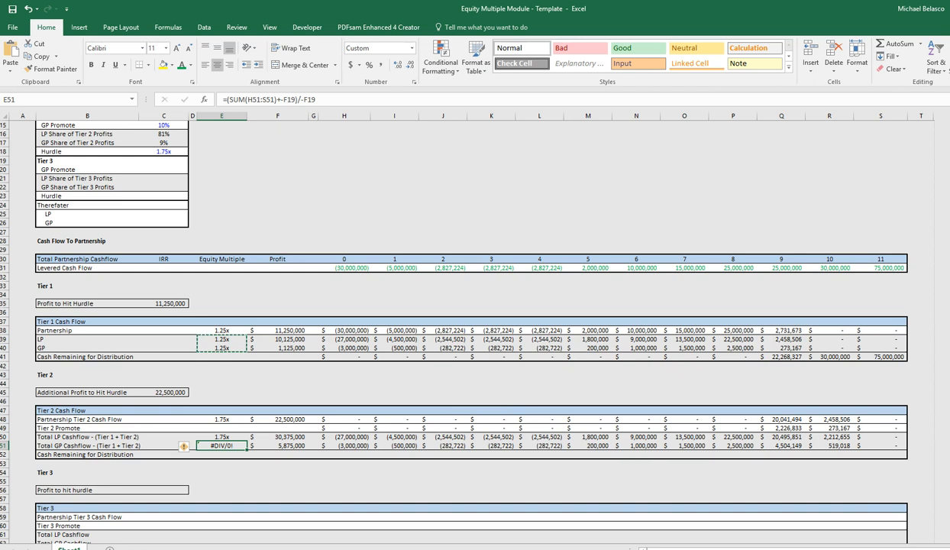
Repoint both F19 references in E51's equity multiple formula to the GP total cash outflow in F8
key("F2")
scroll(358, 451, "up", 5)
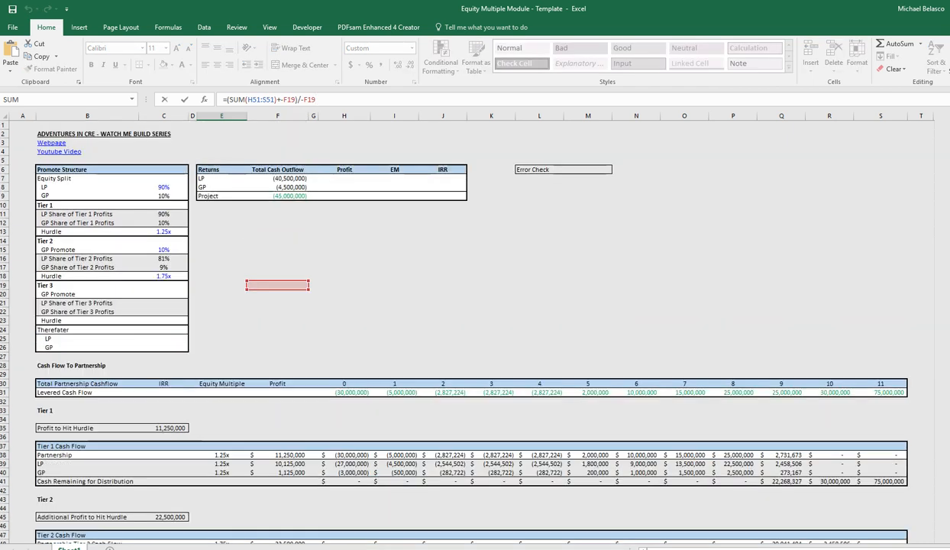
left_click_drag(294, 282, 308, 187)
left_click_drag(281, 278, 280, 222)
key("Return")
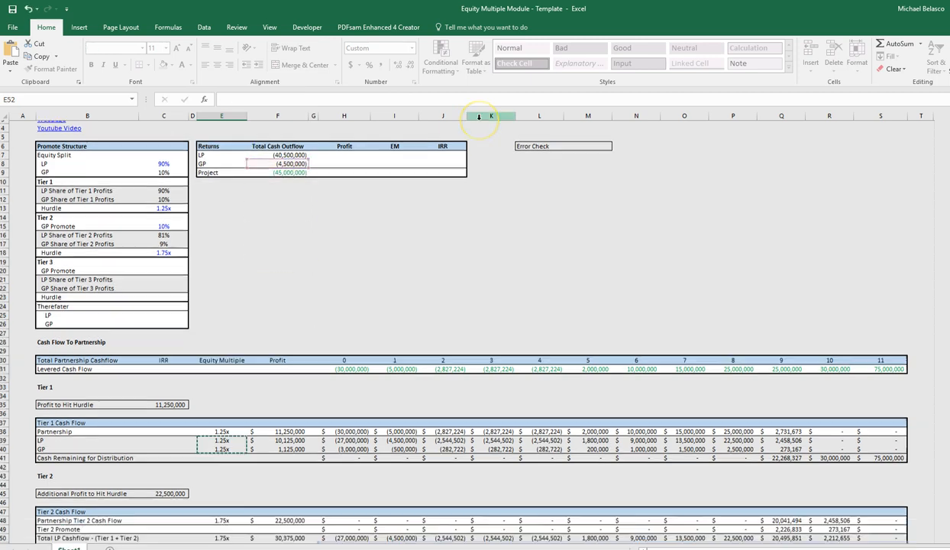
Enter the period 0 Cash Remaining for Distribution formula =H31-H38-H48-H49 in cell H52 of the Tier 2 table
key("Down")
key("Down")
key("Down")
key("Down")
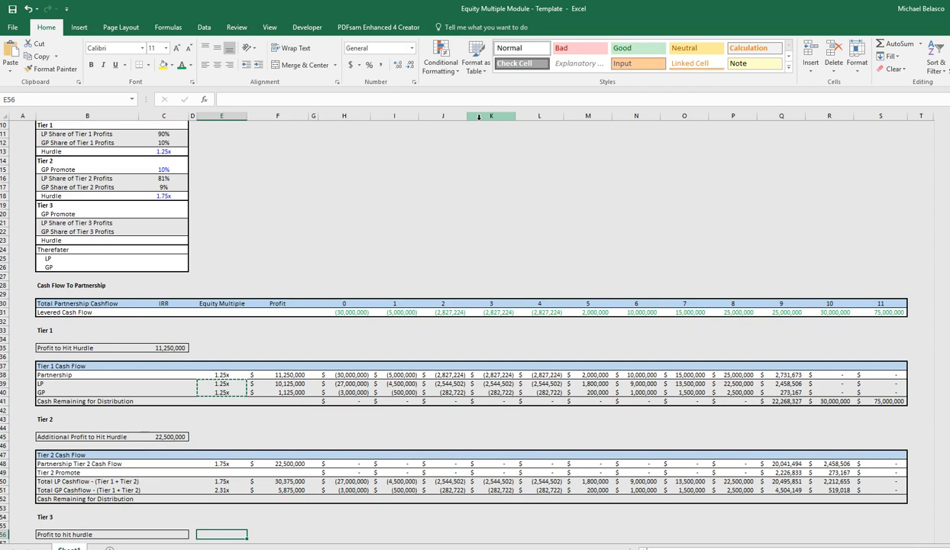
key("Down")
key("Down")
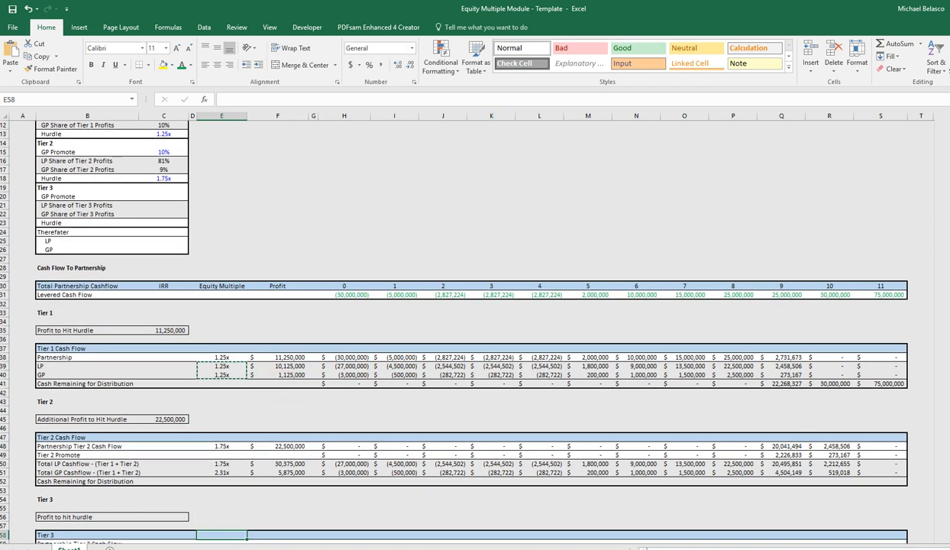
key("Right")
key("Right")
key("Up")
key("Up")
key("Up")
key("Up")
key("Up")
key("Up")
key("Right")
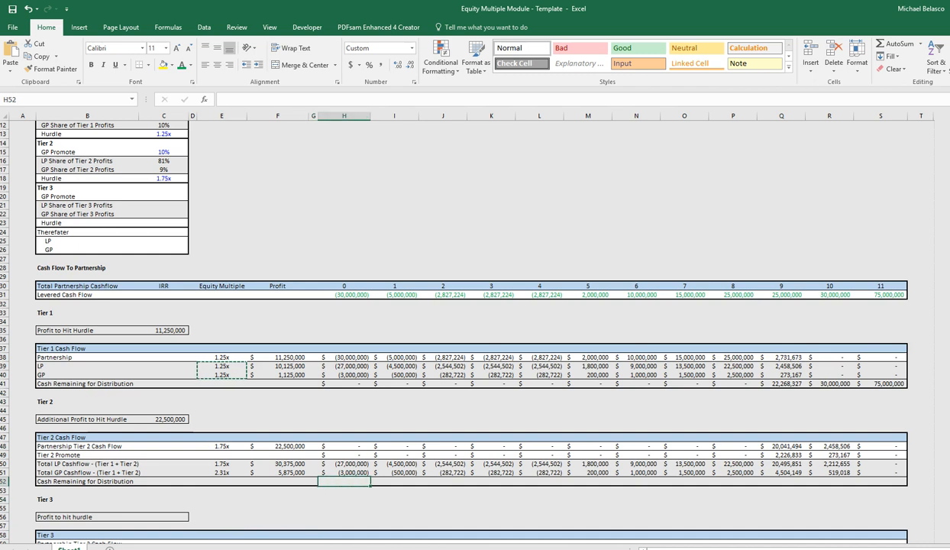
type("=")
key("Up")
key("Up")
key("Up")
key("Up")
key("Up")
key("Up")
key("Up")
key("Up")
key("Up")
key("Up")
key("Up")
key("Up")
key("Up")
key("Up")
key("Up")
key("Up")
key("Up")
key("Up")
key("Up")
key("Up")
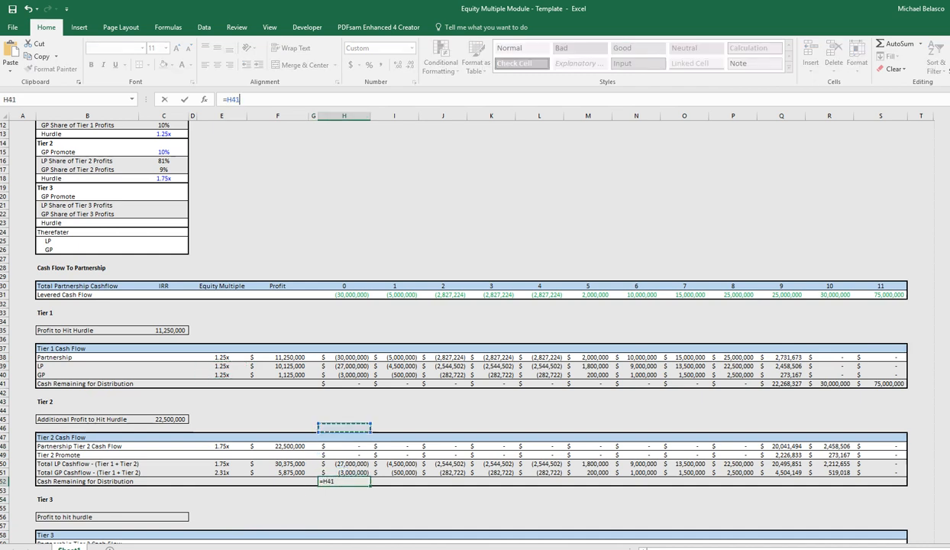
type("-")
key("Up")
key("Up")
key("Up")
key("Up")
key("Up")
key("Up")
key("Up")
key("Up")
key("Up")
key("Up")
key("Up")
key("Up")
key("Up")
key("Up")
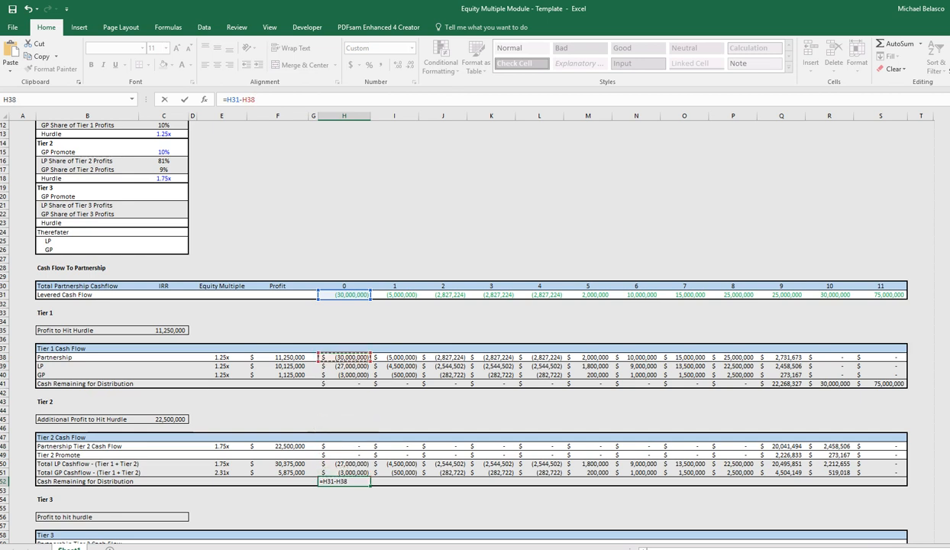
type("-")
key("Up")
key("Up")
key("Up")
key("Up")
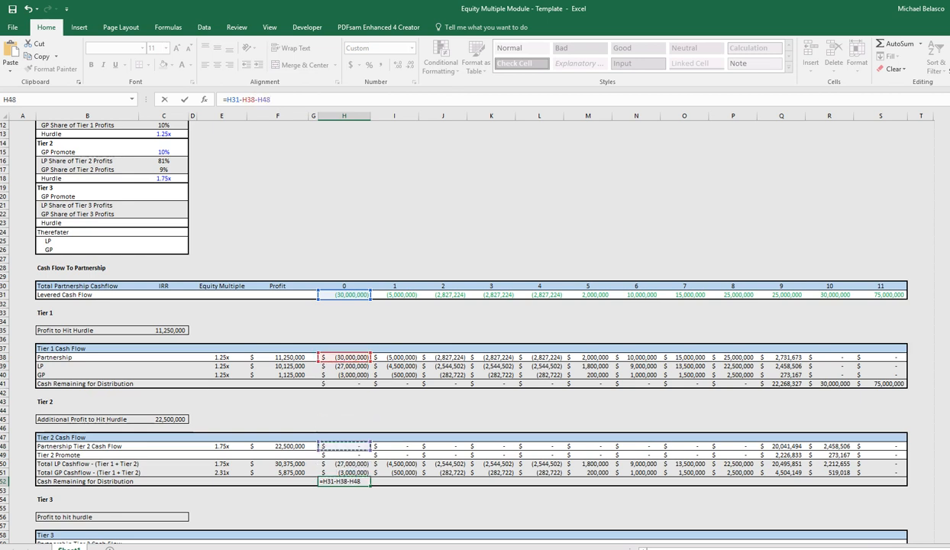
type("-")
key("Up")
key("Up")
key("Up")
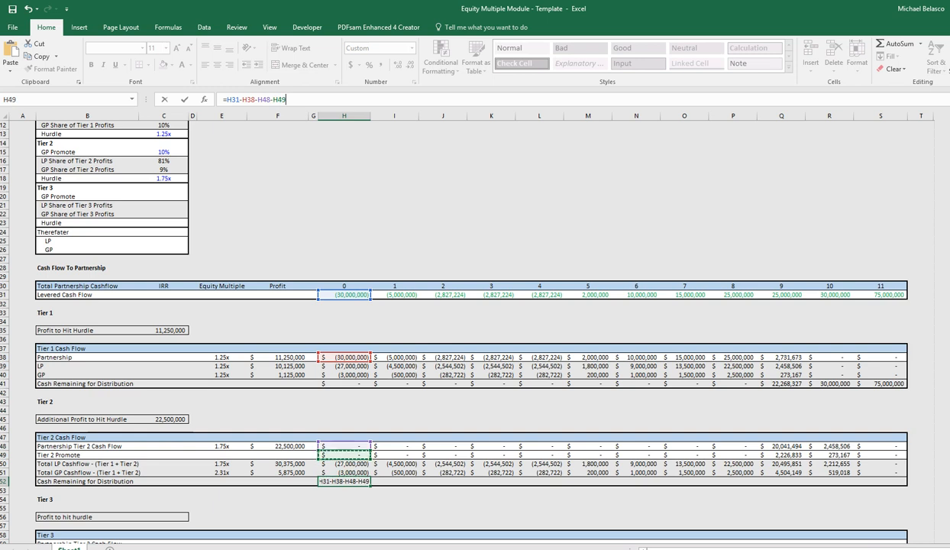
key("Return")
Copy the Cash Remaining for Distribution formula in H52 across all periods through column S
key("Up")
key("ctrl+c")
key("shift+Right")
key("shift+Right")
key("shift+Right")
key("shift+Right")
key("shift+Right")
key("shift+Right")
key("shift+Right")
key("shift+Right")
key("shift+Right")
key("shift+Right")
key("shift+Right")
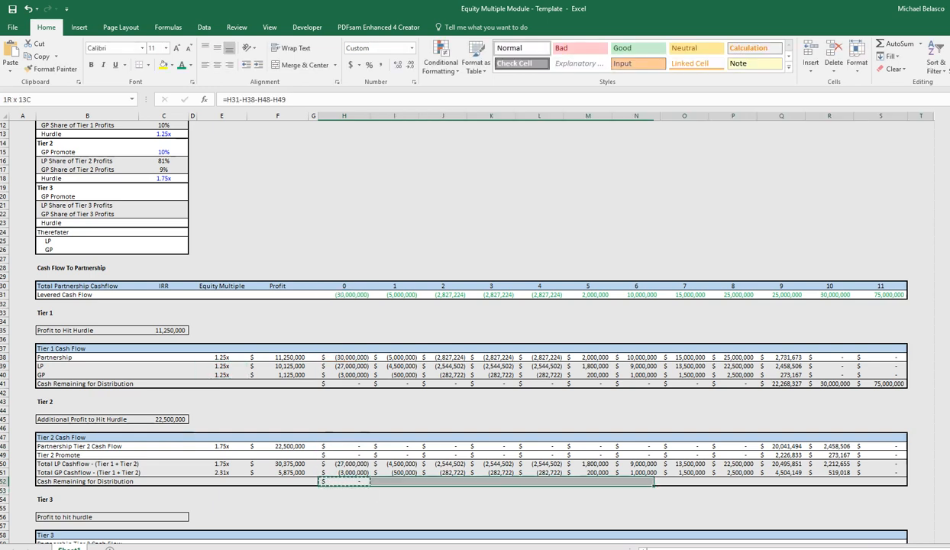
key("ctrl+v")
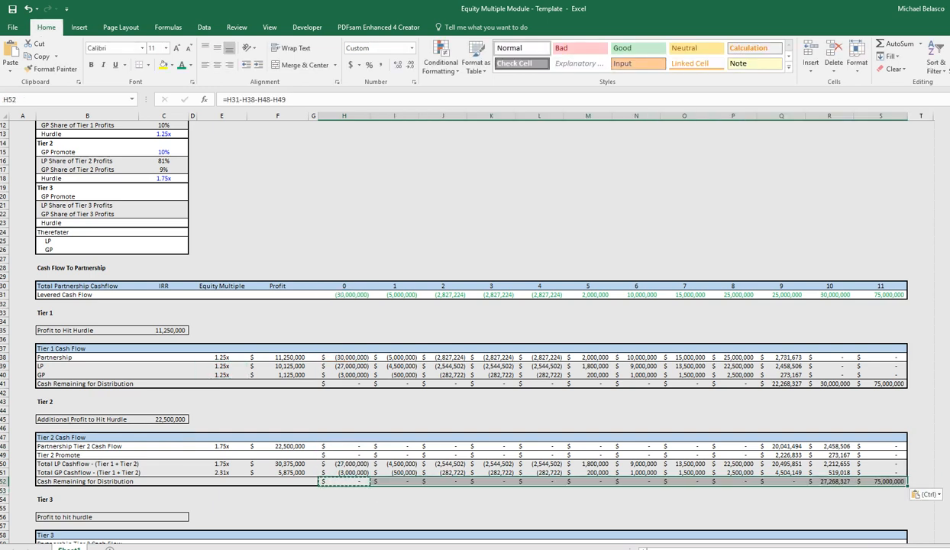
Make the references in C45's Additional Profit to Hit Hurdle formula absolute, giving =(-$F$9*$C$18)+$F$9-$F$38
key("alt+Tab")
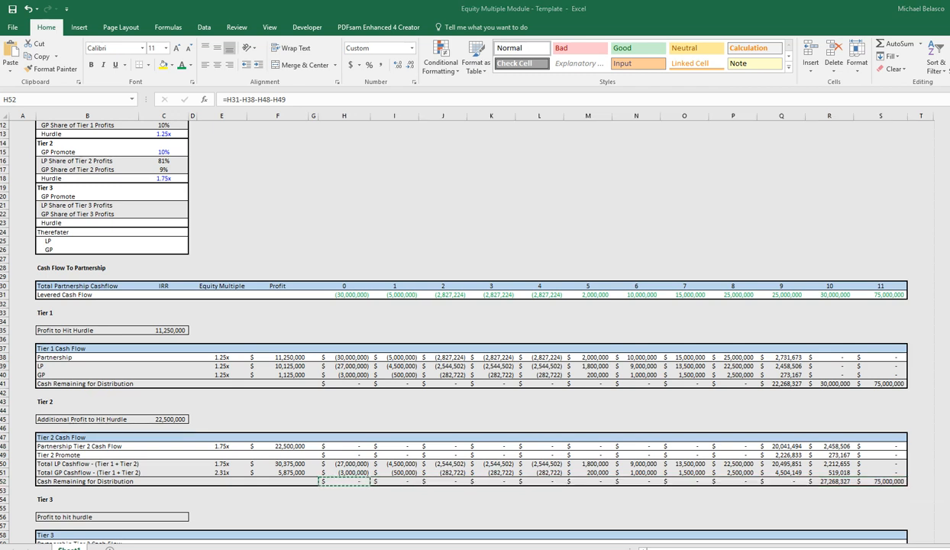
key("alt+Tab")
key("Left")
key("Left")
key("Escape")
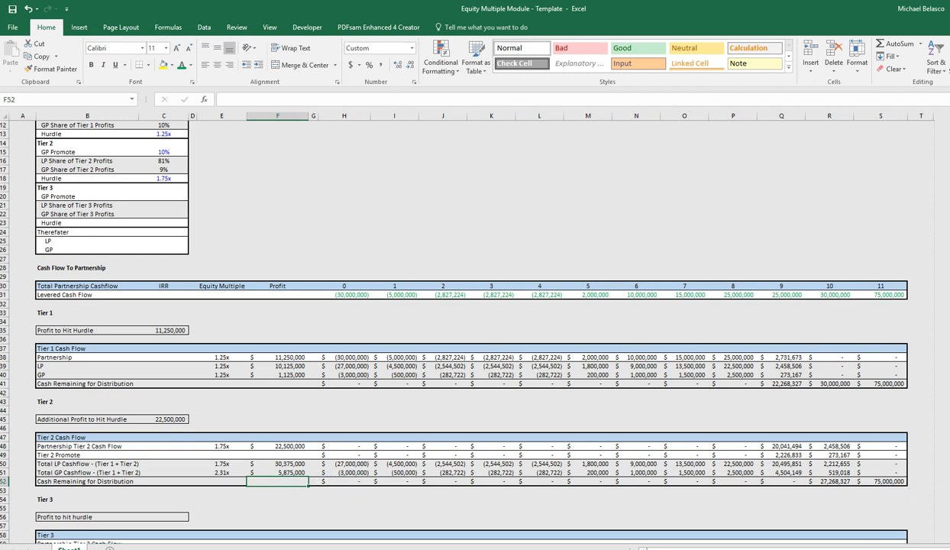
key("Left")
key("Left")
key("Up")
key("Up")
key("Up")
key("Up")
key("Up")
key("Up")
key("Up")
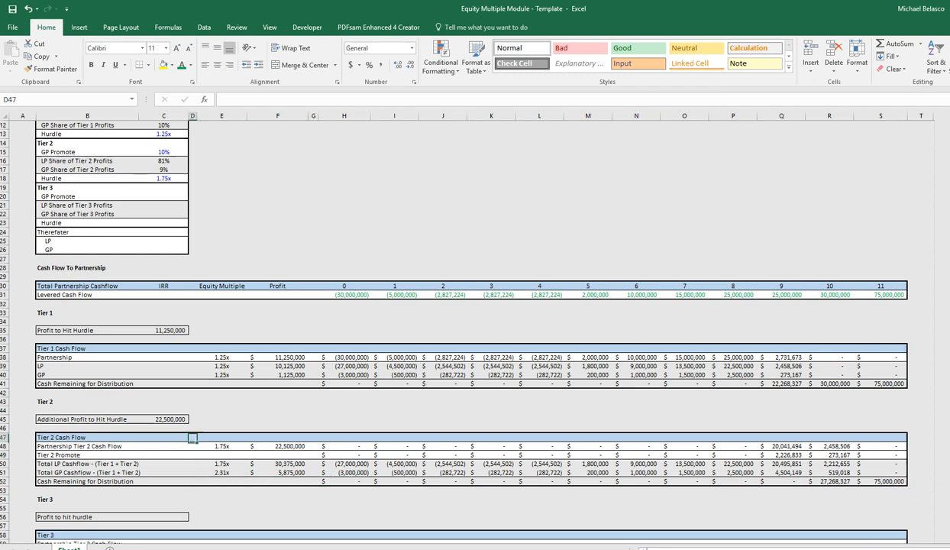
key("Left")
key("F2")
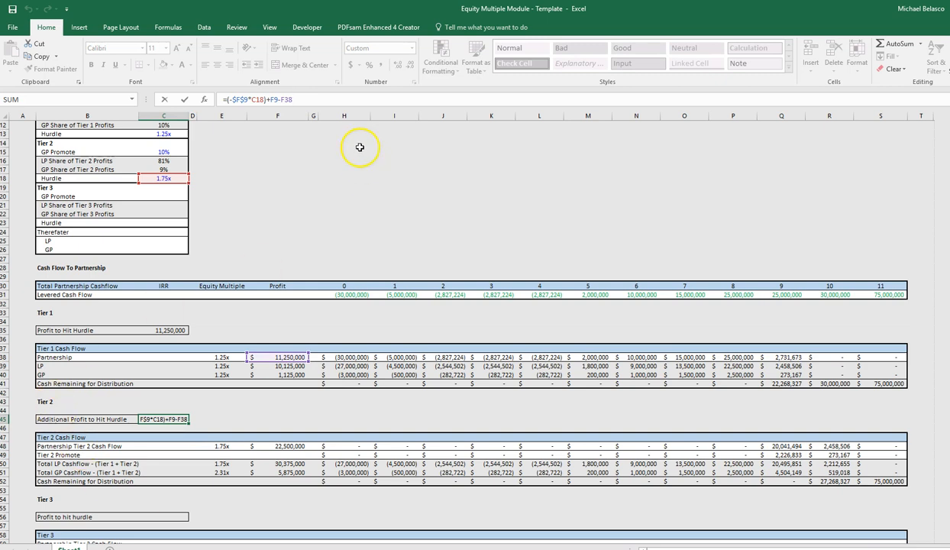
key("F4")
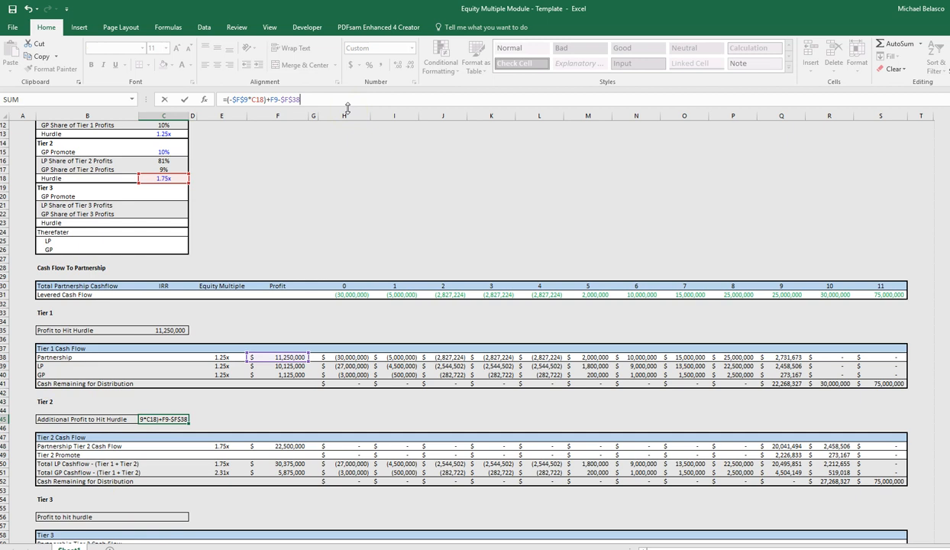
key("Left")
key("Left")
key("F4")
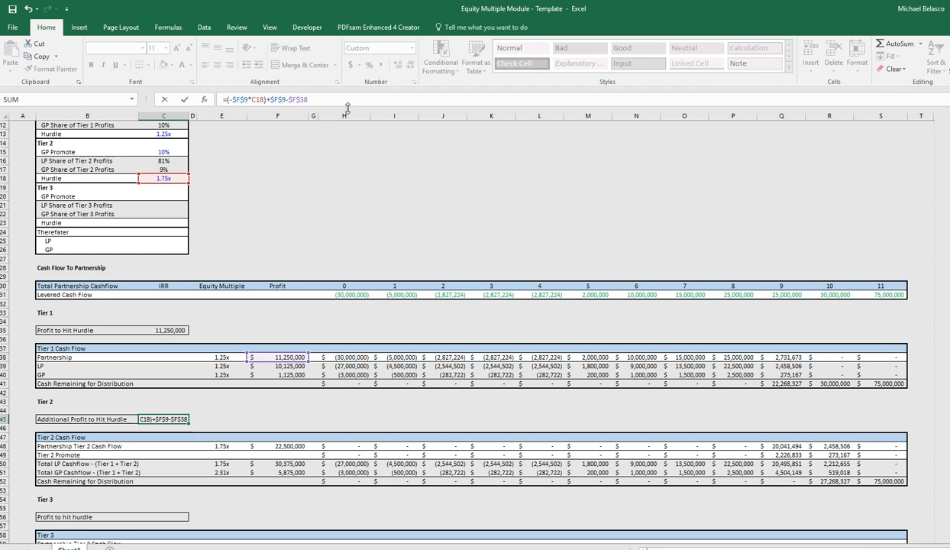
key("F4")
key("Return")
Copy the Tier 2 additional profit formula in C45 to the Tier 3 Profit to hit hurdle cell C56
key("Up")
key("ctrl+c")
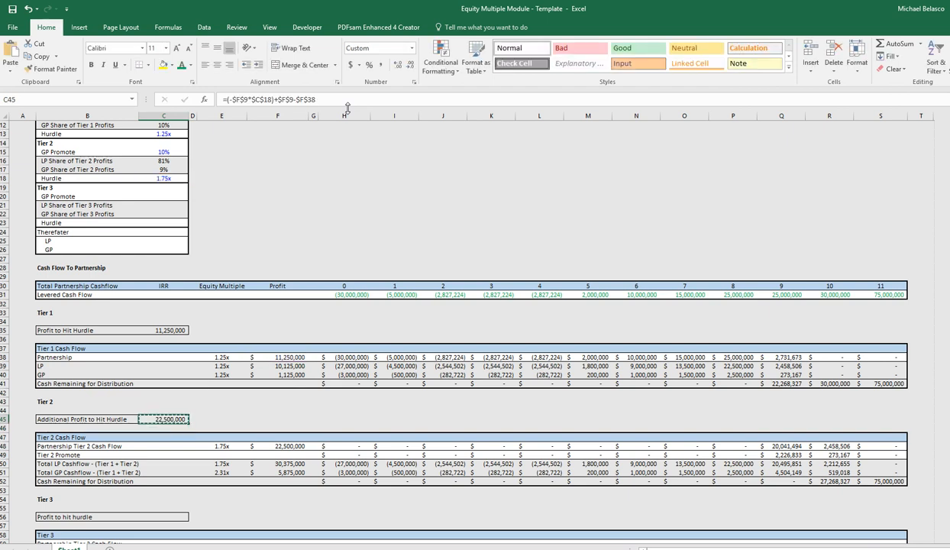
key("Down")
key("Down")
key("Down")
key("Down")
key("Down")
key("Down")
key("Down")
key("Down")
key("Down")
key("Down")
key("Down")
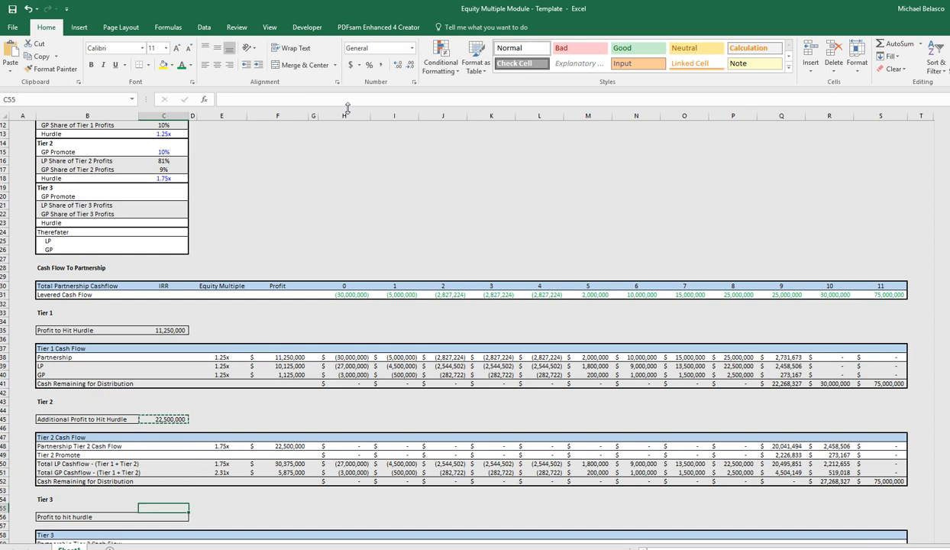
key("ctrl+v")
Edit the Tier 3 Profit to hit hurdle formula in C56 to =(-$F$9*$C$23)+$F$9-$F$38-F48
key("F2")
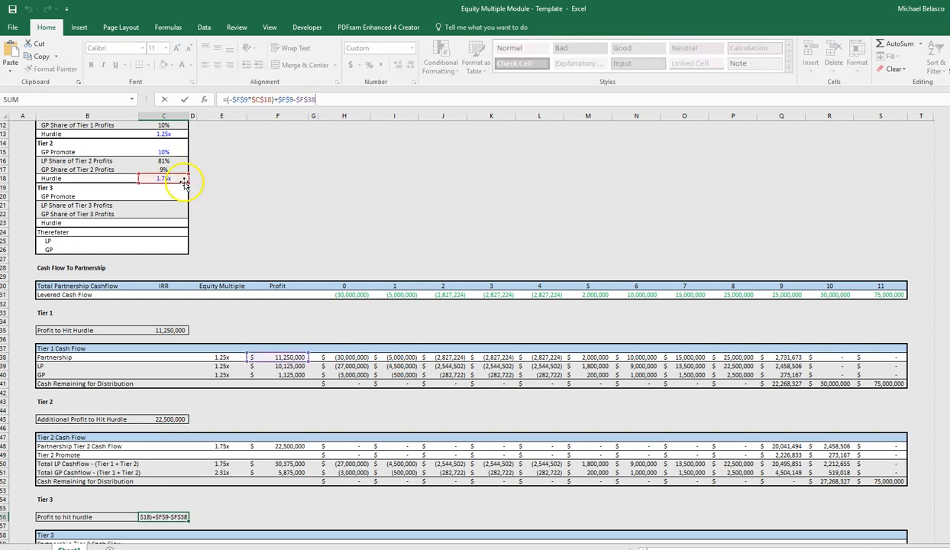
left_click_drag(166, 186, 161, 222)
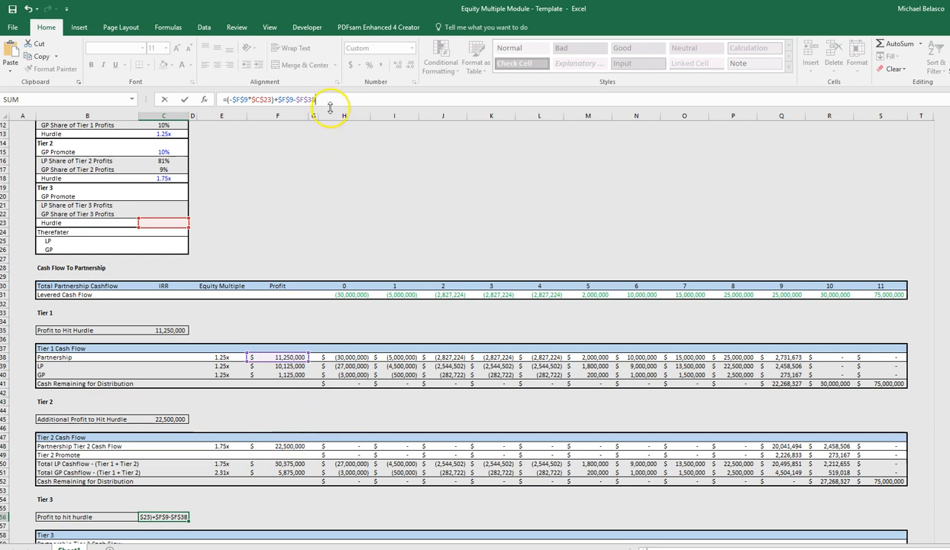
type("-")
left_click(279, 447)
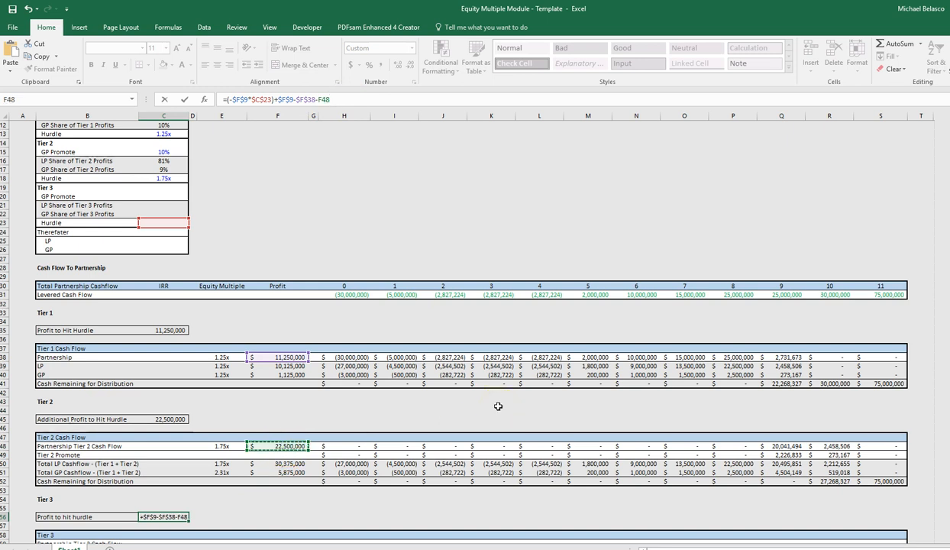
key("Return")
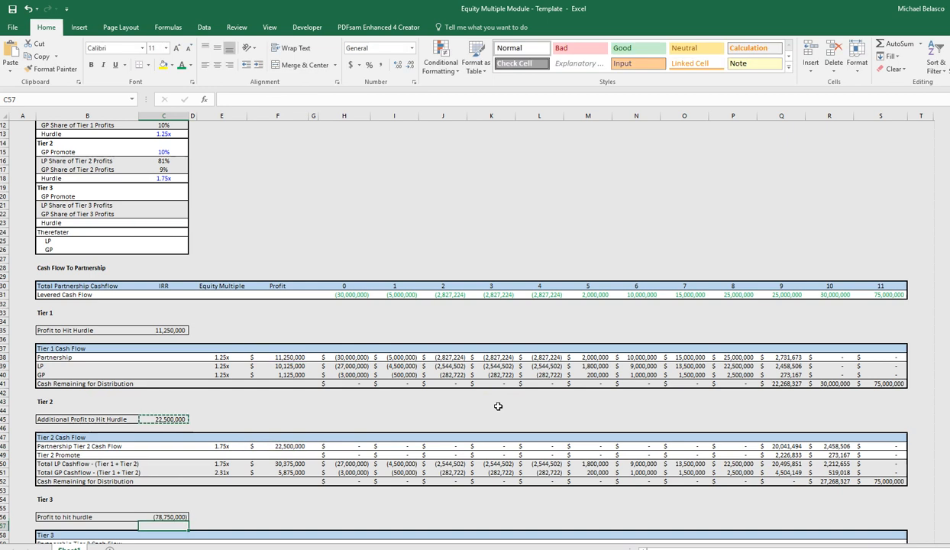
key("Up")
key("F2")
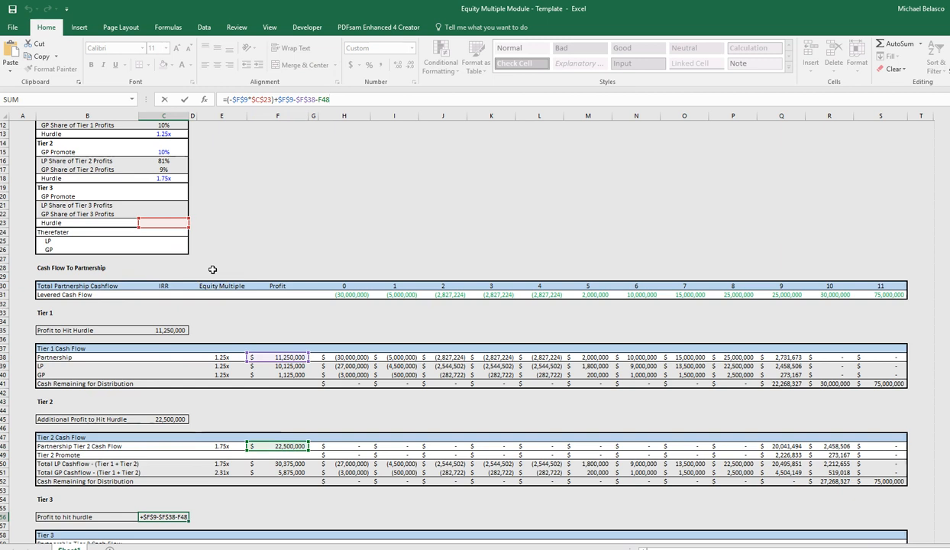
key("Return")
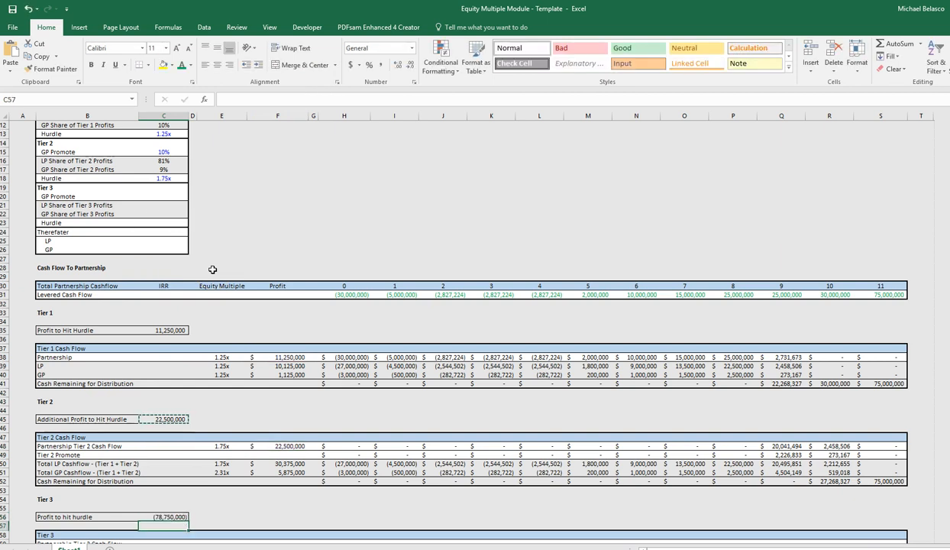
Set the Tier 3 Hurdle in cell C23 to 2.5 and return to the Tier 3 Profit to hit hurdle cell
left_click(159, 221)
type("2.5")
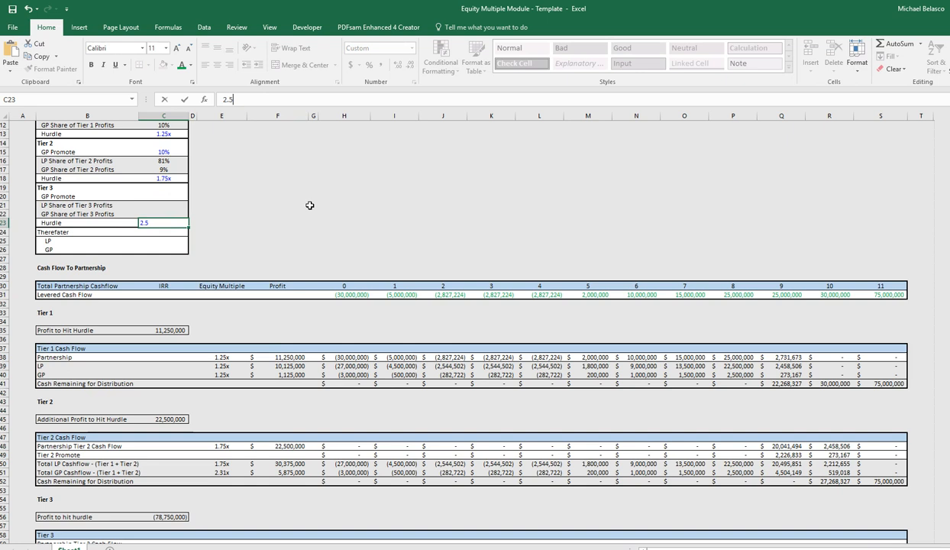
key("Return")
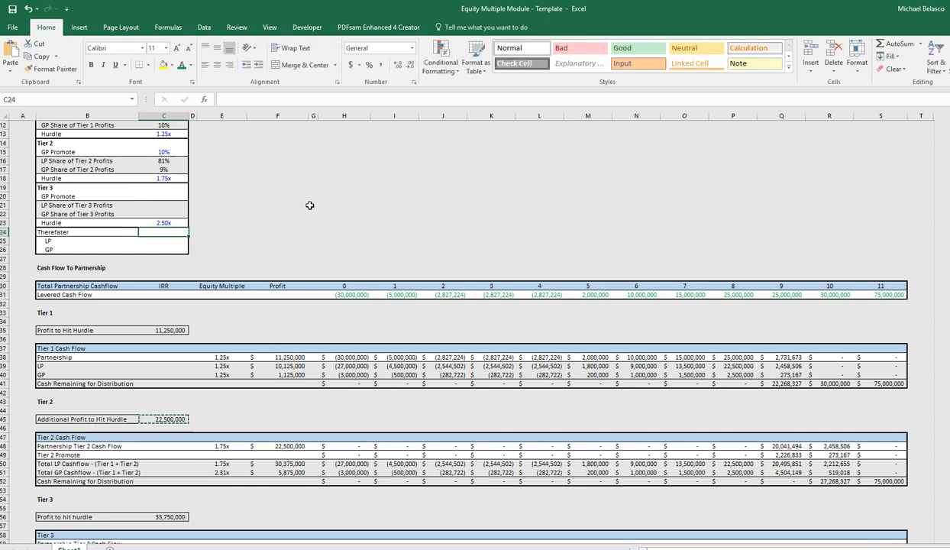
left_click(169, 518)
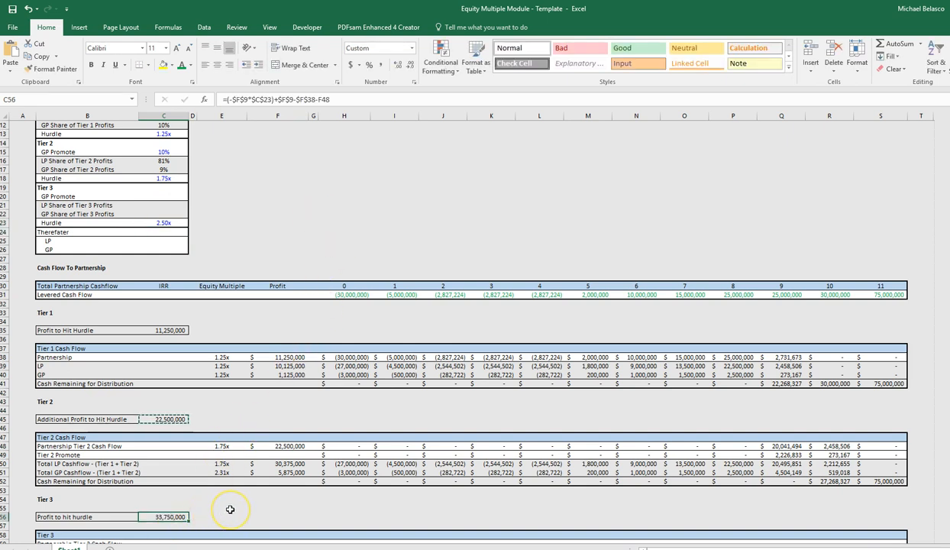
key("Escape")
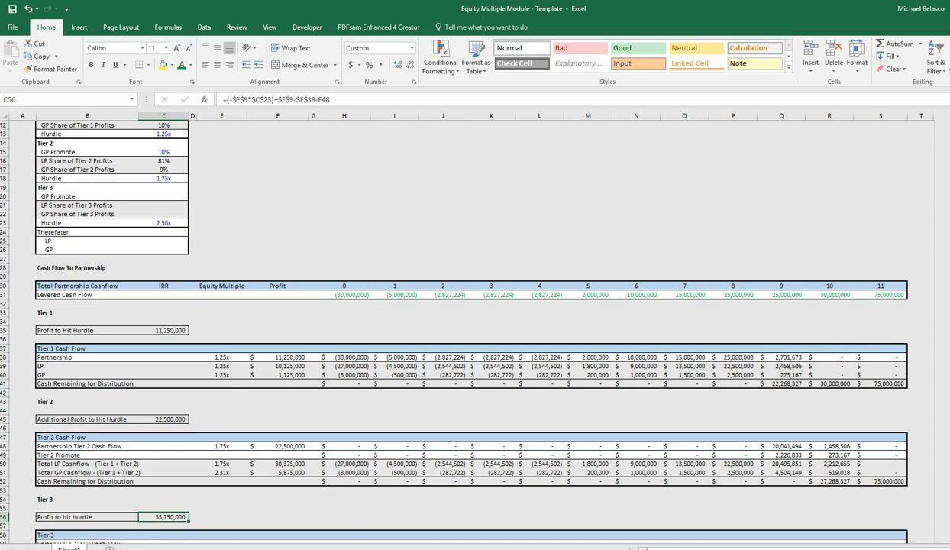
Set the Tier 3 GP Promote in cell C20 to 15%
key("ctrl+Up")
key("ctrl+Up")
key("ctrl+Up")
key("ctrl+Up")
key("ctrl+Up")
key("Down")
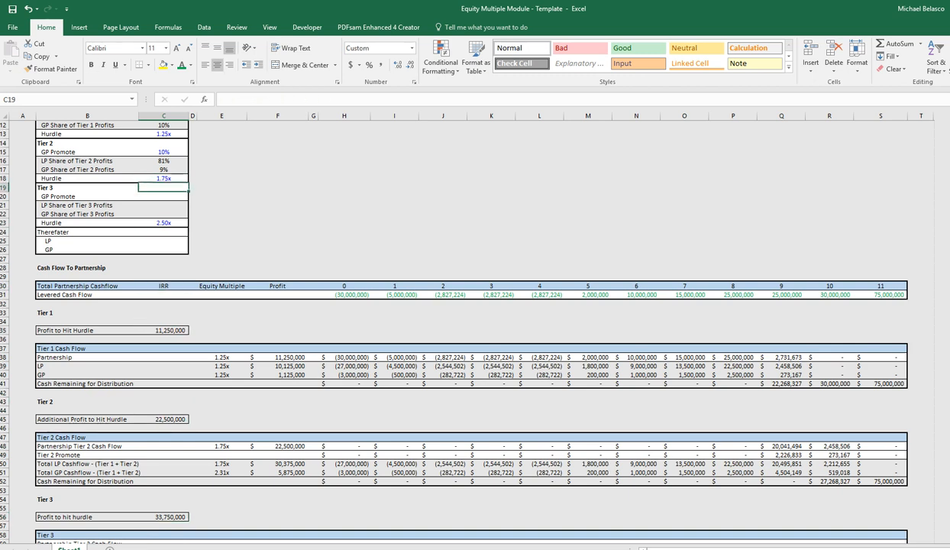
type("15")
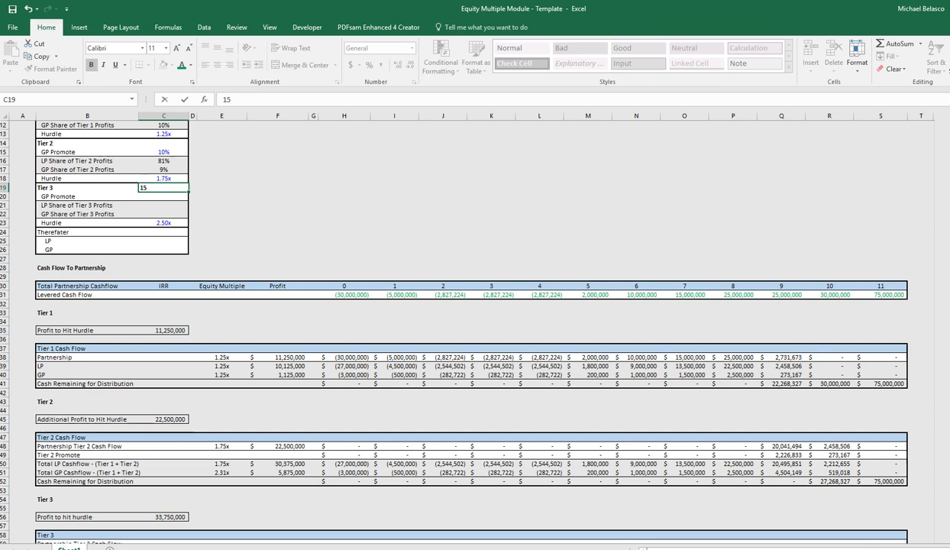
key("Escape")
key("Down")
type("15")
key("Return")
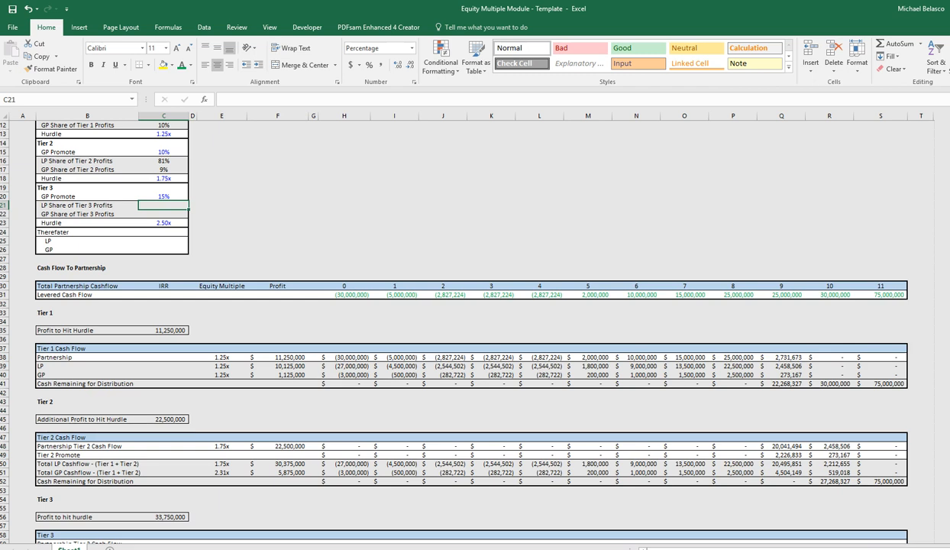
Enter the LP Share of Tier 3 Profits formula =(1-$C$20)*C8 in cell C21
type("=(")
key("Up")
key("BackSpace")
key("BackSpace")
key("BackSpace")
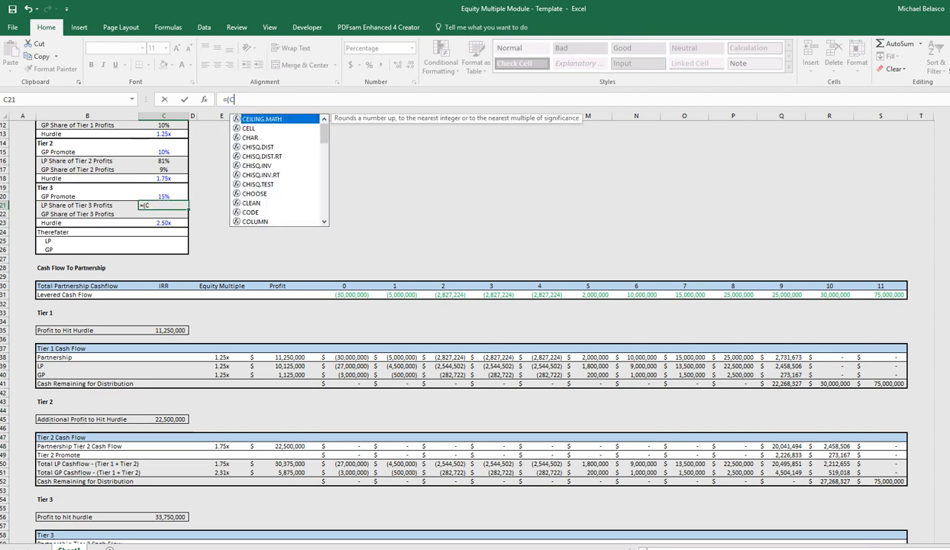
type("1-")
key("Up")
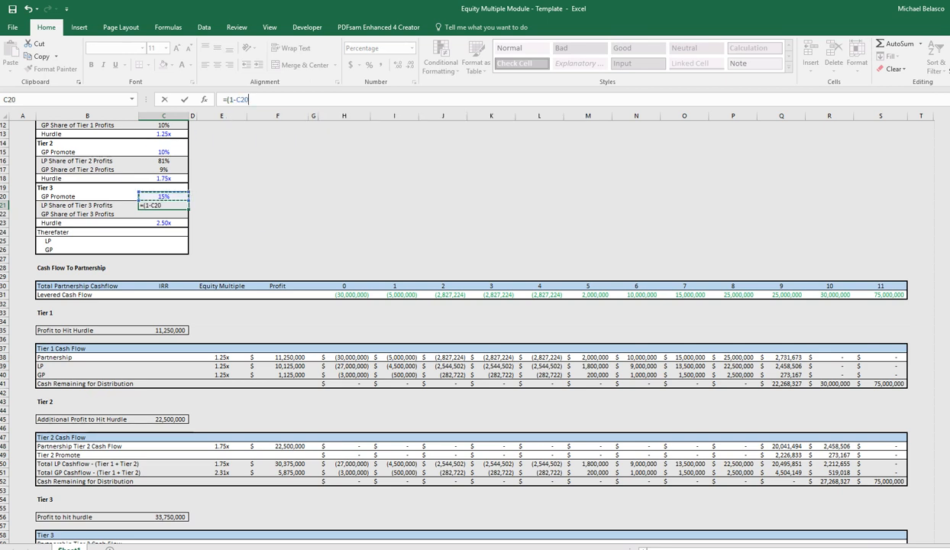
key("F4")
type(")*")
key("Up")
key("Up")
key("Up")
key("Up")
key("Up")
key("Up")
key("Up")
key("Up")
key("Up")
key("Up")
key("Up")
key("Up")
key("Up")
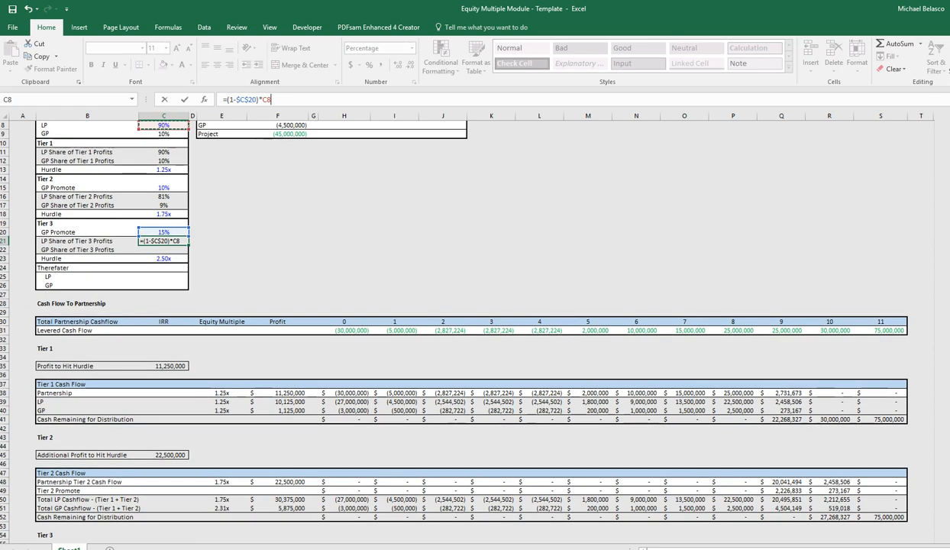
key("ctrl+Return")
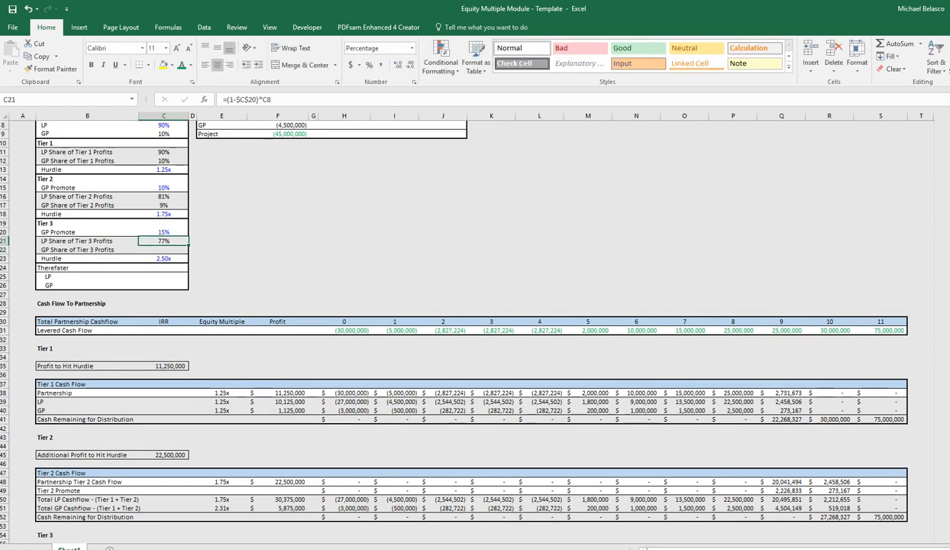
Copy the LP Share of Tier 3 Profits formula in C21 to the GP Share of Tier 3 Profits cell C22
key("ctrl+c")
key("Down")
key("ctrl+v")
key("Escape")
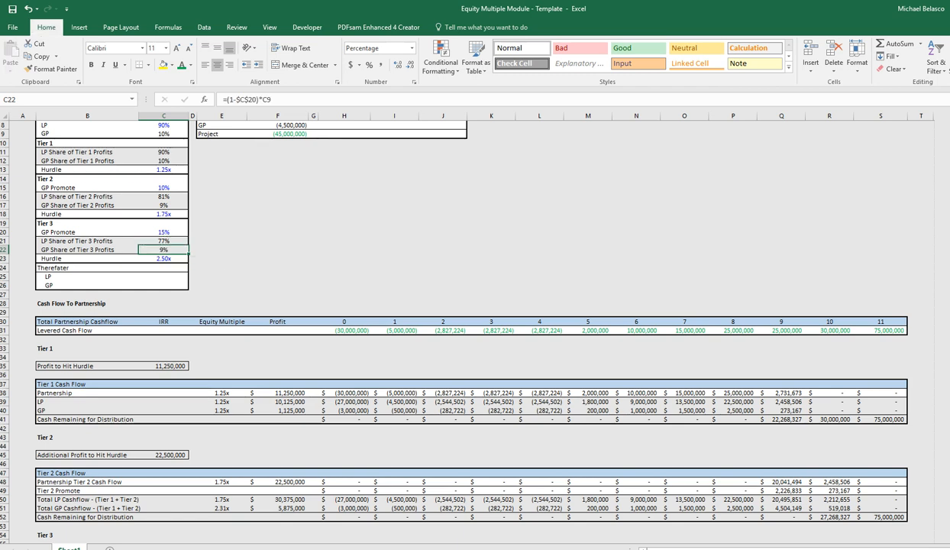
Copy the period 0 Partnership Tier 2 Cash Flow formula from H48 to the Partnership Tier 3 Cash Flow cell H59
key("Left")
key("alt+Tab")
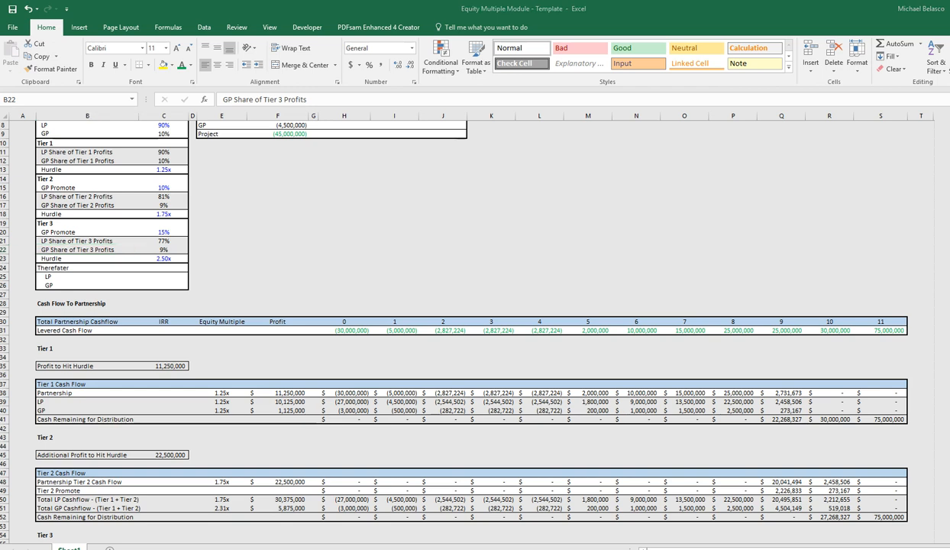
key("Down")
key("Down")
key("Down")
key("Down")
key("Down")
key("Down")
key("Down")
key("Down")
key("Down")
key("Down")
key("Down")
key("Down")
key("Down")
key("Down")
key("Down")
key("Down")
key("Down")
key("Down")
key("Down")
key("Down")
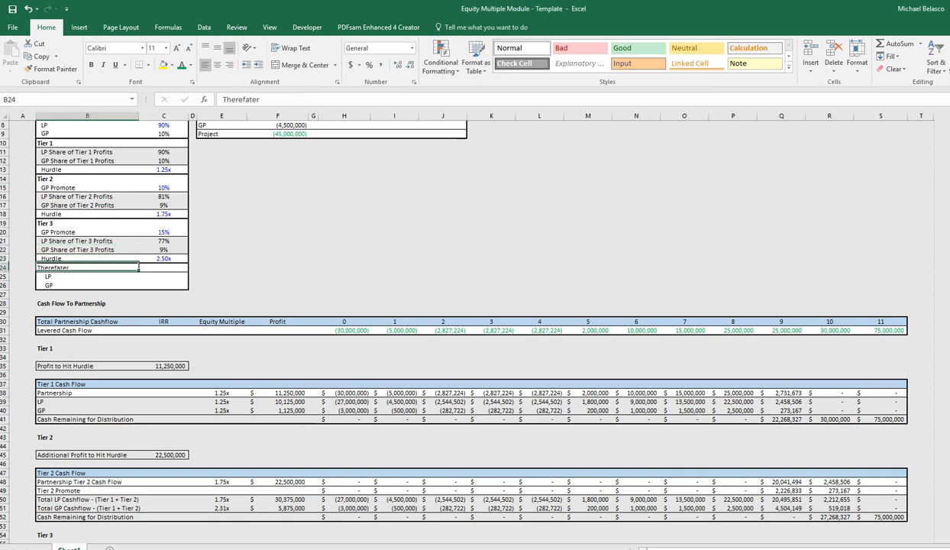
key("Down")
key("Down")
key("Down")
key("Down")
key("Down")
key("Down")
key("Down")
key("Down")
key("Down")
key("Down")
key("Down")
key("Down")
key("Up")
key("Up")
key("Up")
key("Up")
key("Up")
key("Up")
key("Up")
key("Up")
key("Up")
key("Up")
key("Up")
key("Up")
key("Up")
key("Up")
key("Up")
key("Up")
key("Up")
key("Up")
key("Up")
key("Right")
key("Right")
key("Right")
key("Right")
key("Right")
key("Right")
key("Down")
key("Down")
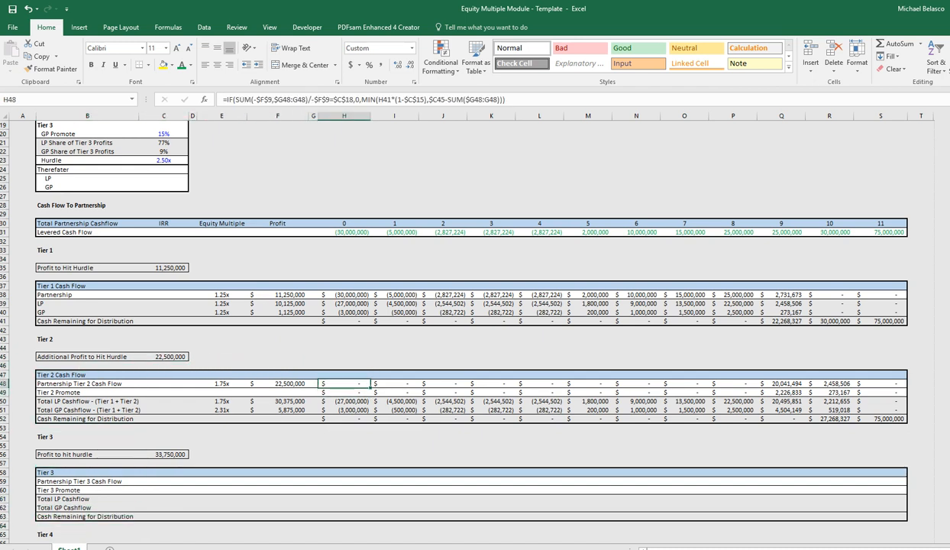
key("ctrl+c")
key("Down")
key("Down")
key("Down")
key("Down")
key("Down")
key("Down")
key("Down")
key("Down")
key("Down")
key("Down")
key("Down")
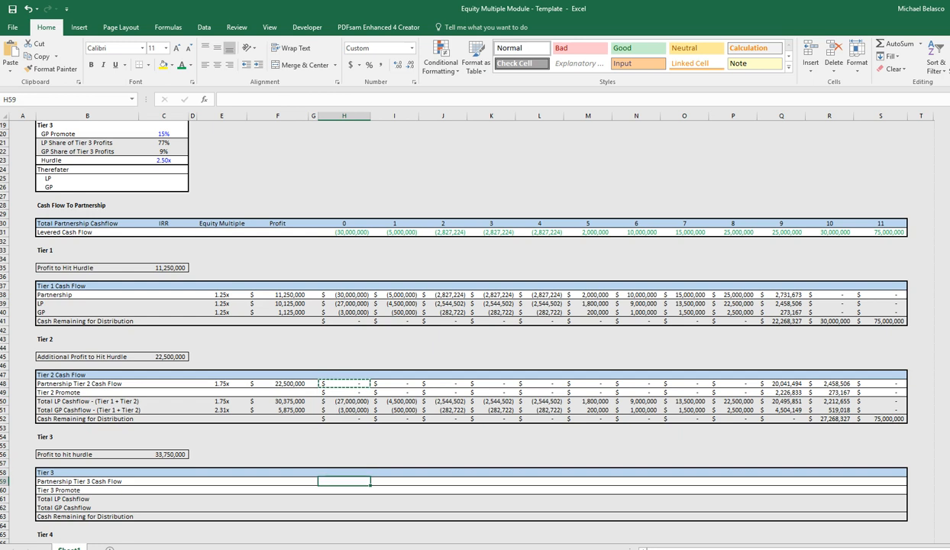
key("ctrl+v")
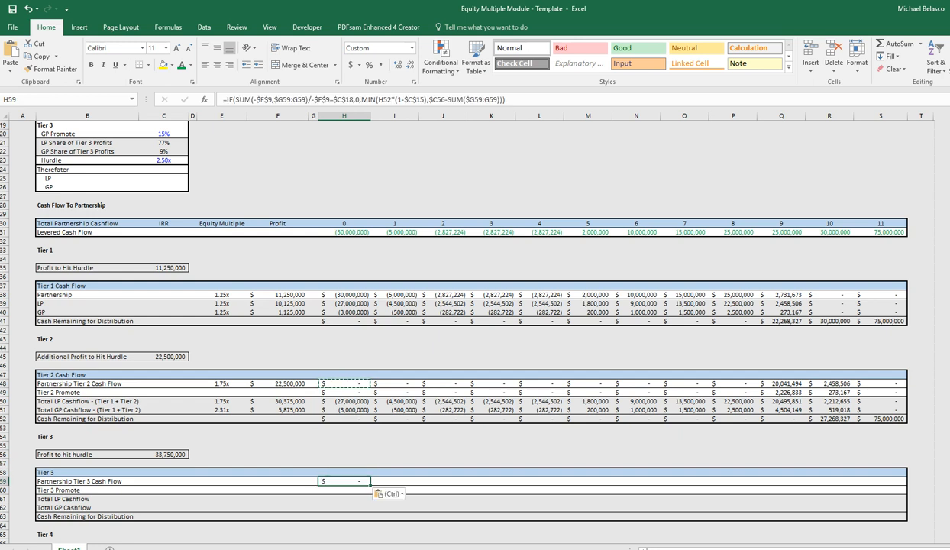
Redirect H59's hurdle reference to $C$23 and its GP promote reference to $C$20 for Tier 3
key("F2")
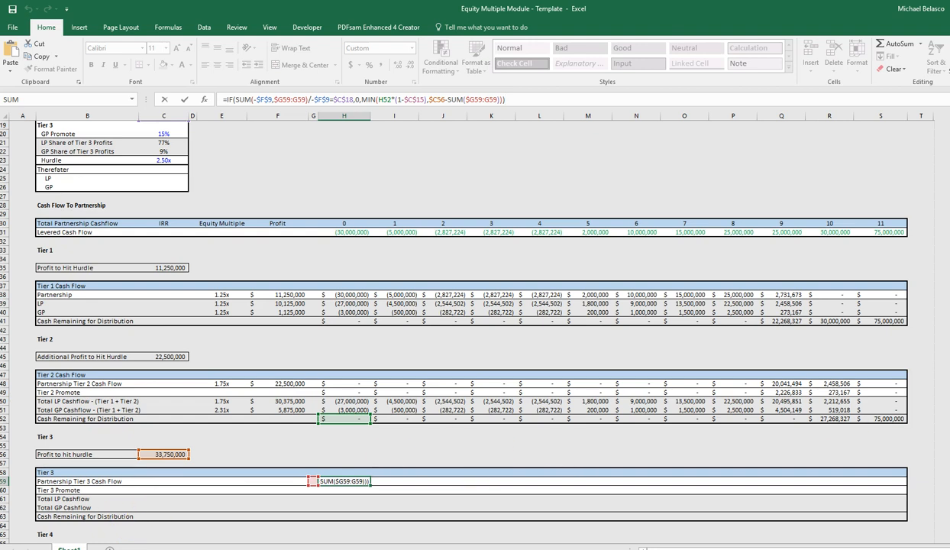
scroll(461, 305, "up", 5)
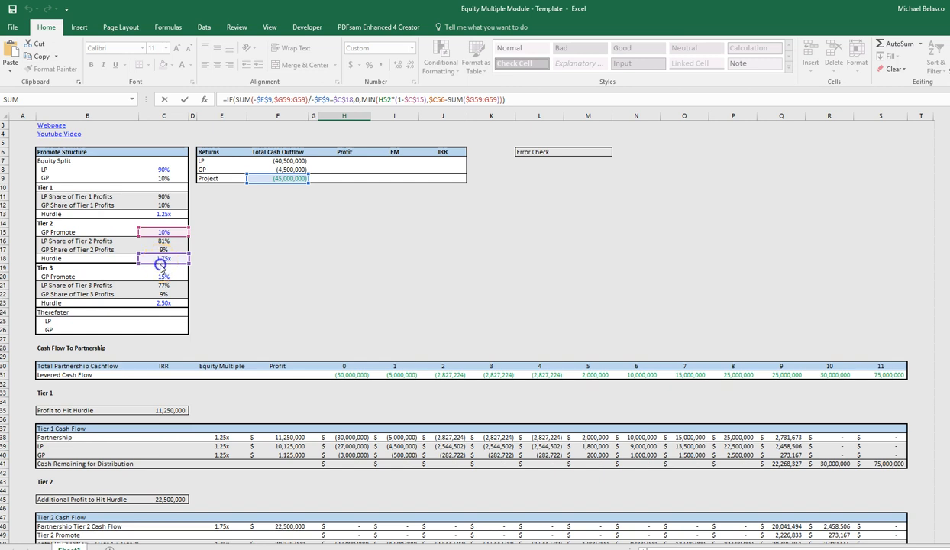
left_click_drag(162, 268, 162, 304)
left_click_drag(167, 237, 164, 276)
key("ctrl+Return")
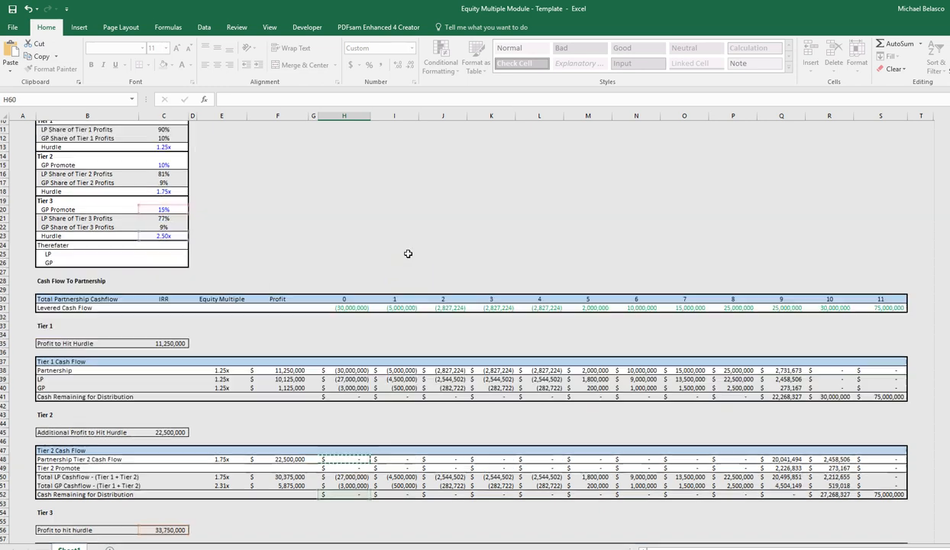
Copy the Partnership Tier 3 Cash Flow formula in H59 across all periods through column S
key("ctrl+c")
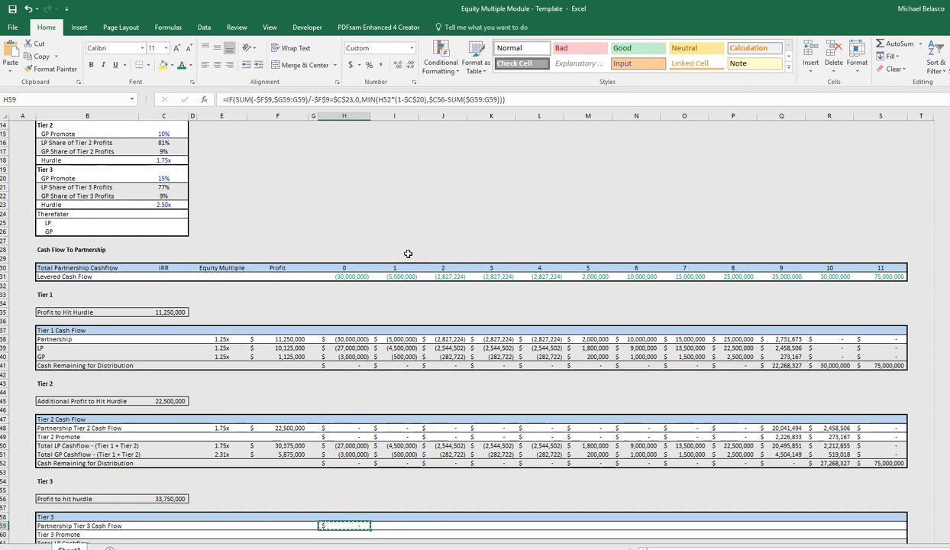
key("ctrl+shift+Right")
key("ctrl+shift+Left")
key("ctrl+shift+Right")
key("shift+Left")
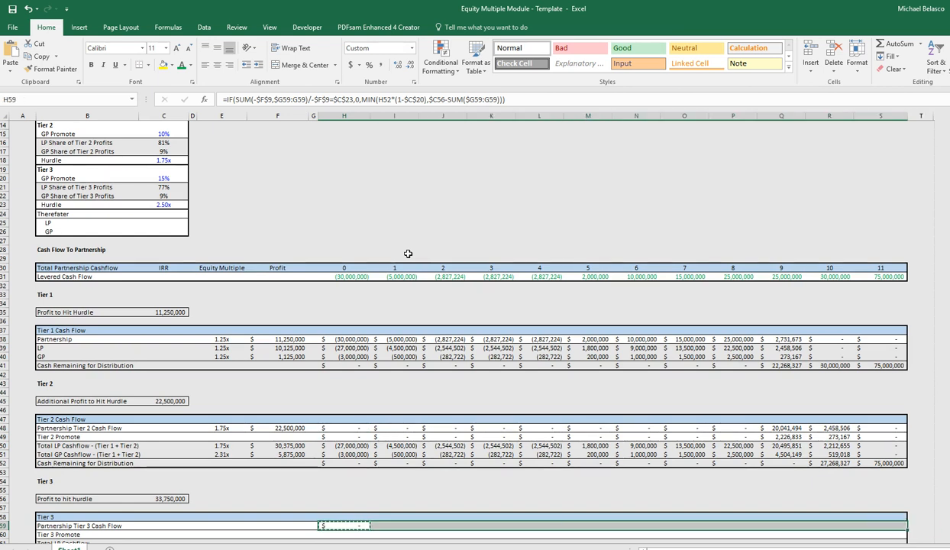
key("ctrl+v")
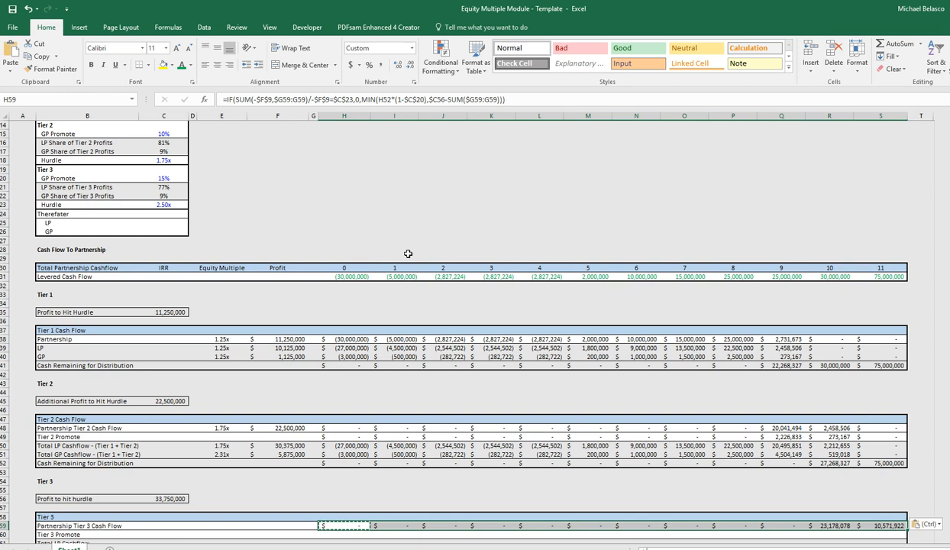
key("Escape")
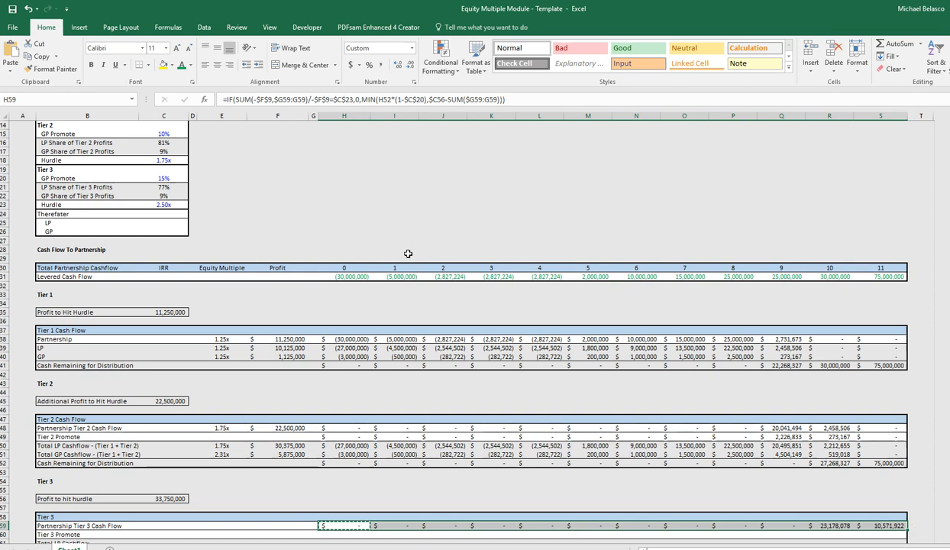
Copy the period 0 Tier 2 Promote formula from H49 to the Tier 3 Promote cell H60
key("Up")
key("Up")
key("Up")
key("Up")
key("Up")
key("Up")
key("Up")
key("Up")
key("Up")
key("Up")
type("=H48/(1-$C$15)*$C$15")
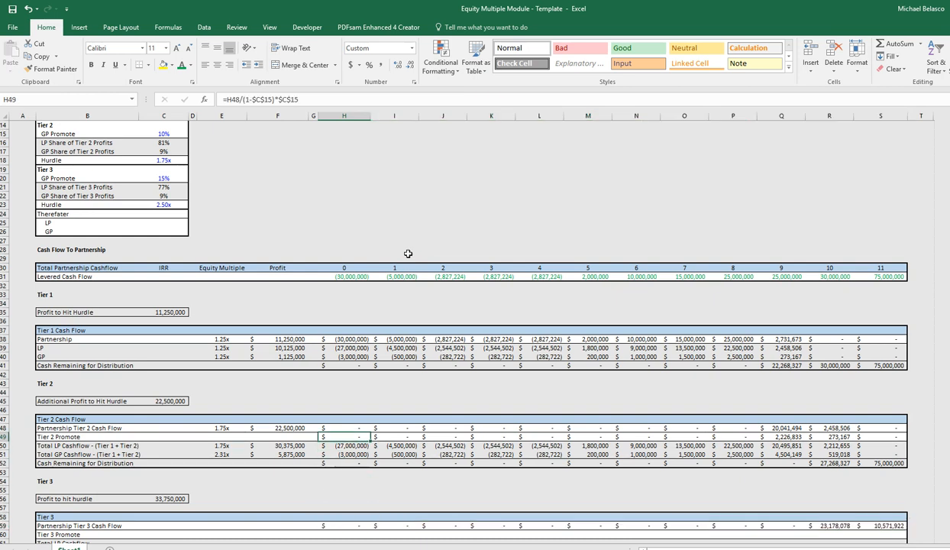
key("ctrl+Return")
key("ctrl+c")
key("Down")
key("Down")
key("Down")
key("Down")
key("Down")
key("Down")
key("Down")
key("Down")
key("Down")
key("Down")
key("Down")
key("Down")
key("Down")
key("Down")
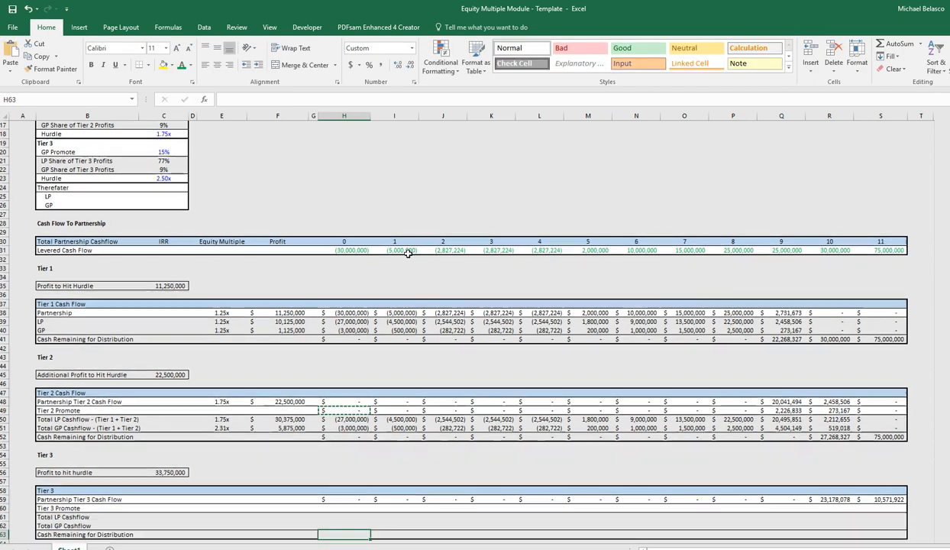
key("Up")
key("Up")
key("Up")
key("ctrl+v")
Redirect both GP promote references in the H60 formula to $C$20, giving =H59/(1-$C$20)*$C$20
key("F2")
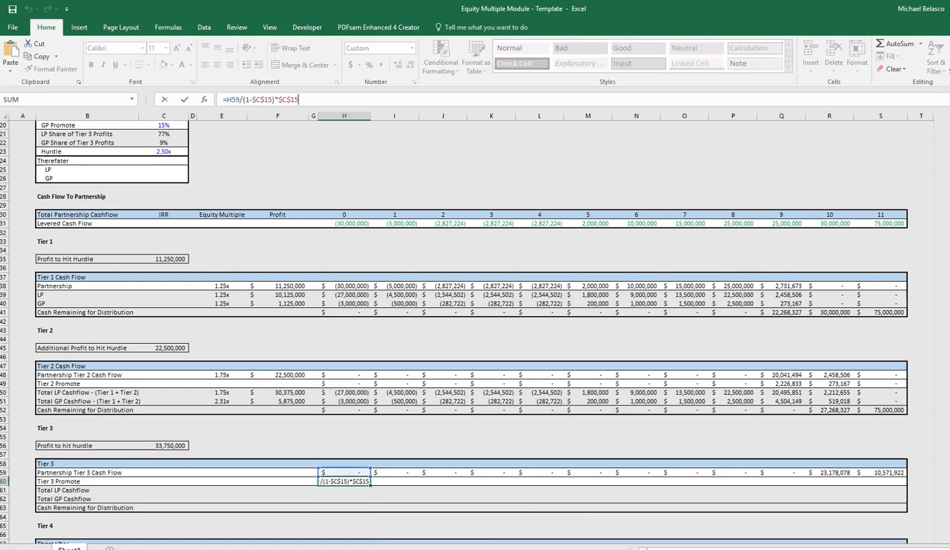
scroll(423, 275, "up", 5)
left_click_drag(163, 217, 164, 260)
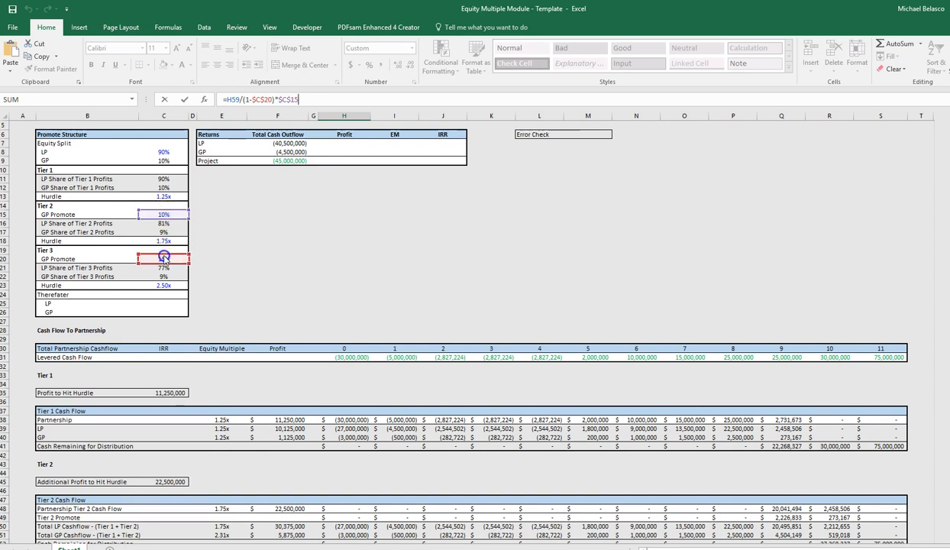
left_click_drag(175, 215, 168, 260)
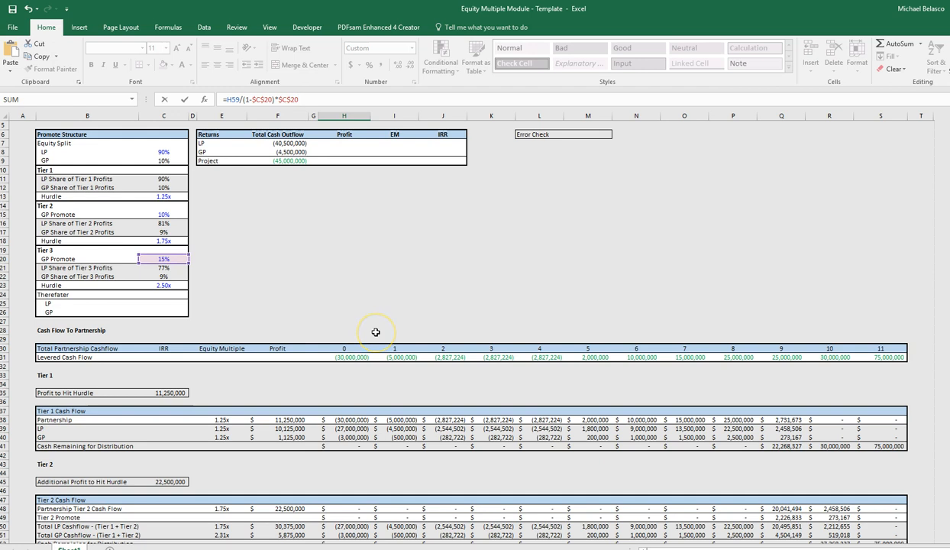
key("Return")
Copy the Tier 3 Promote formula in H60 across all periods through column S
key("Up")
key("ctrl+c")
key("ctrl+shift+Right")
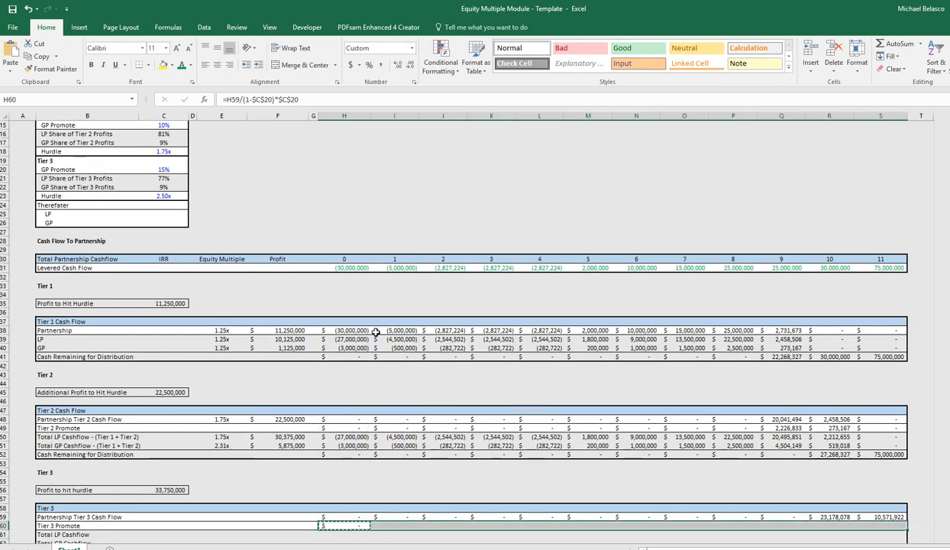
key("Return")
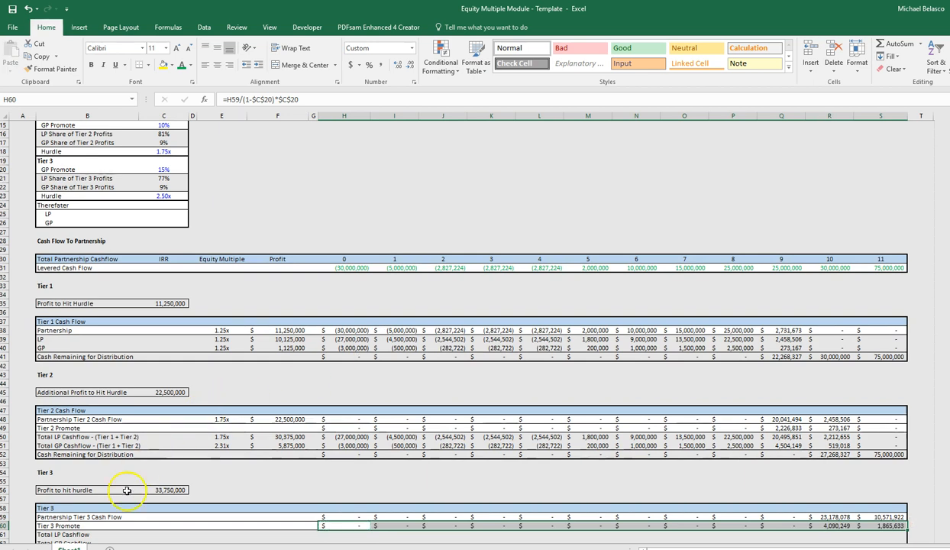
key("alt+Tab")
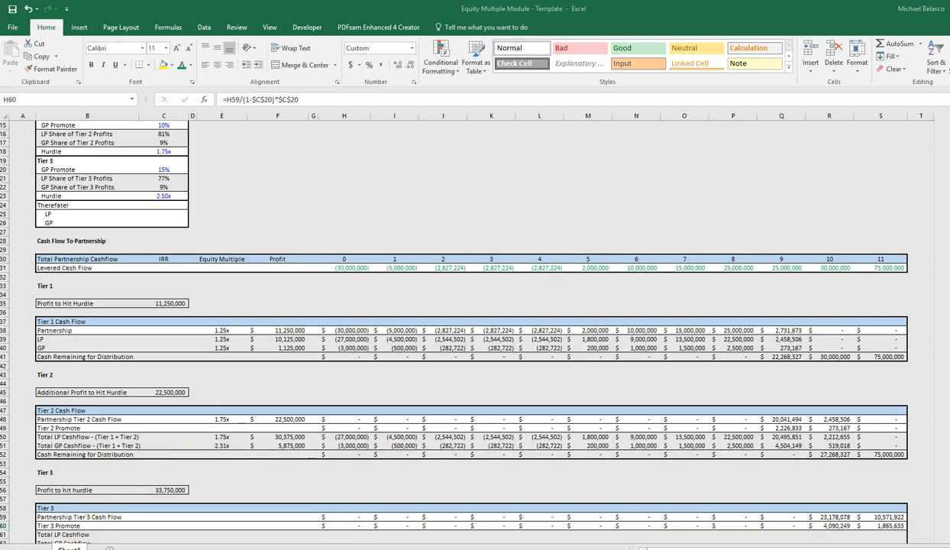
key("Up")
key("Up")
key("Up")
key("Left")
key("Left")
key("Up")
key("ctrl+Up")
key("Up")
key("Up")
key("Up")
key("Left")
key("ctrl+c")
key("Down")
key("Down")
key("Down")
key("Down")
key("Down")
key("Down")
key("Down")
key("Down")
key("Down")
key("Down")
key("Down")
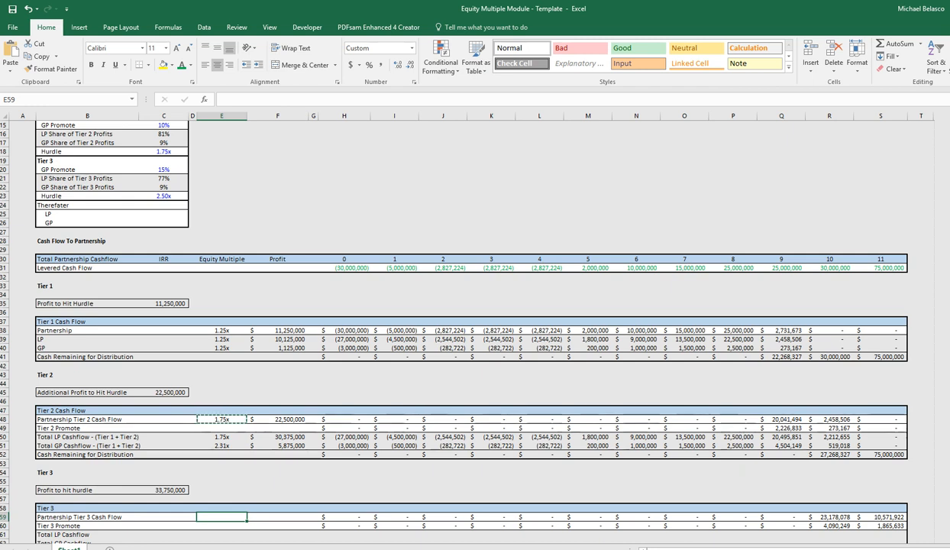
key("Escape")
Make all references absolute in the Tier 2 partnership equity multiple formula in E48, giving =SUM(-$F$9,$F$48,$F$38)/-$F$9
key("Up")
key("Up")
key("Up")
key("Up")
key("Up")
key("Up")
key("Up")
key("Up")
key("Up")
key("Up")
key("Up")
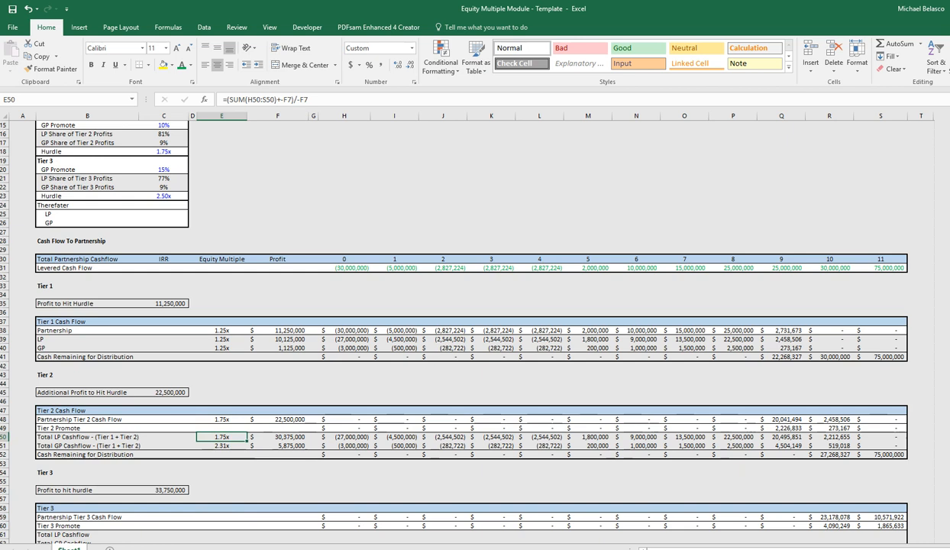
key("F2")
key("F4")
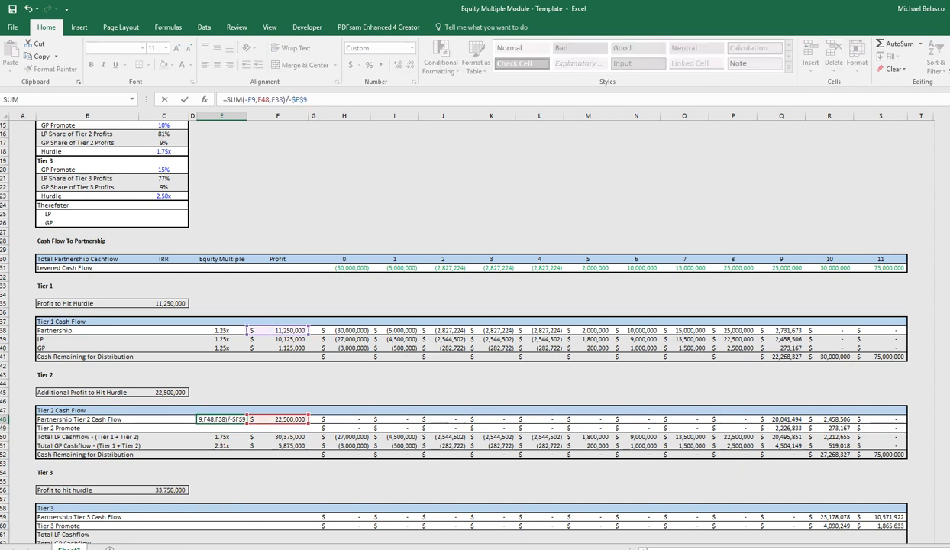
key("Left")
key("F4")
left_click(278, 99)
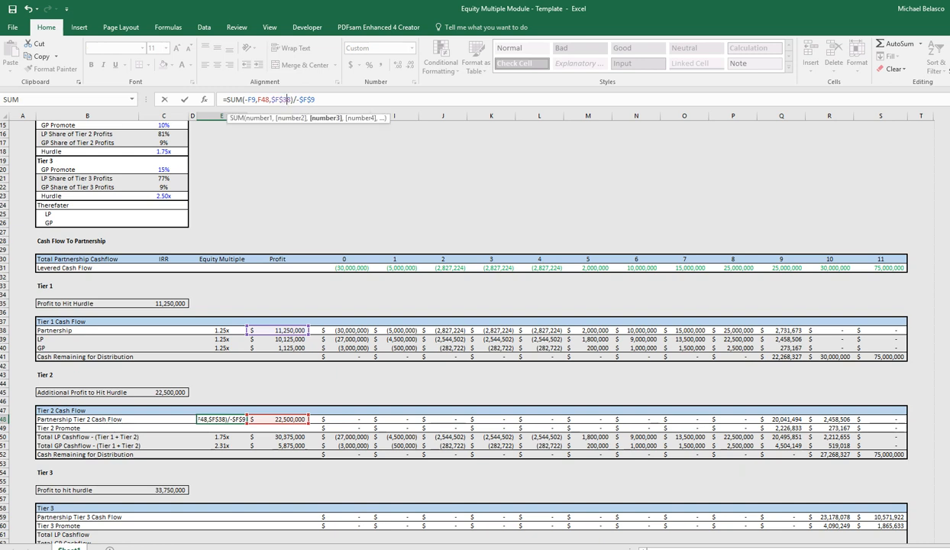
left_click(258, 99)
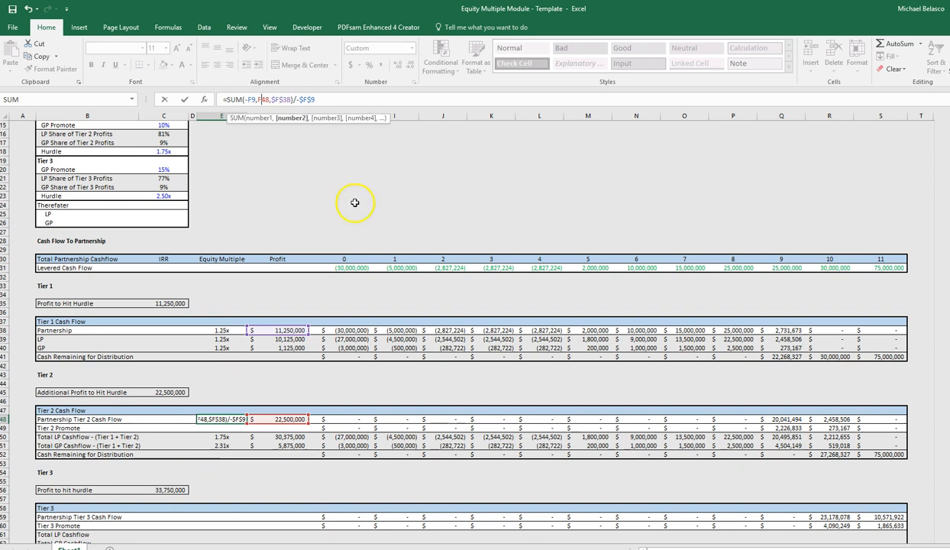
key("F4")
key("Left")
key("Left")
key("Left")
key("Left")
key("F4")
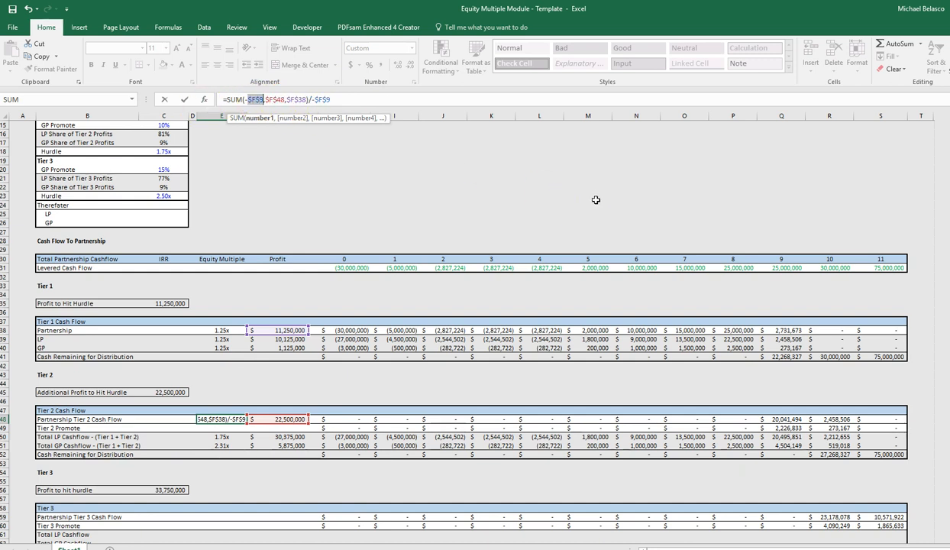
key("Return")
Copy the equity multiple formula from E48 to the Partnership Tier 3 Cash Flow row in E59
key("Up")
key("ctrl+c")
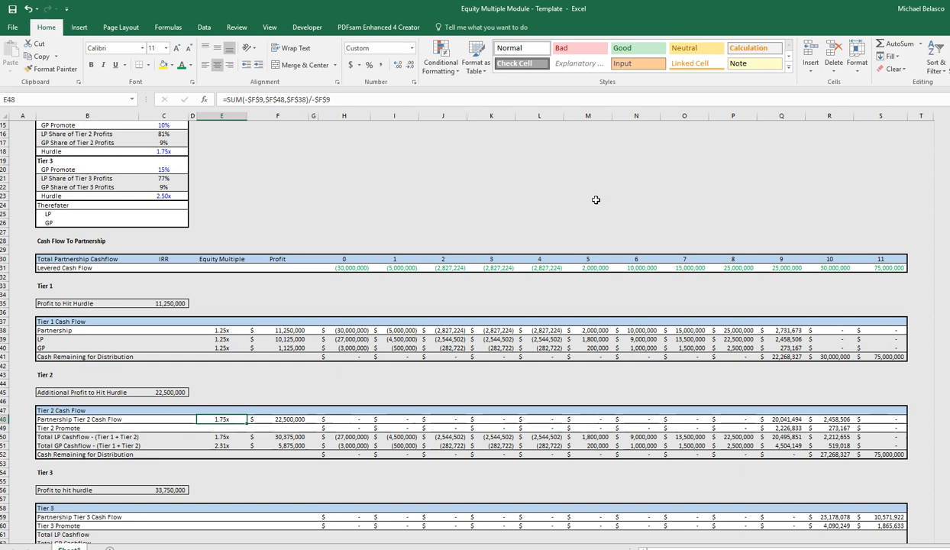
scroll(412, 325, "down", 1)
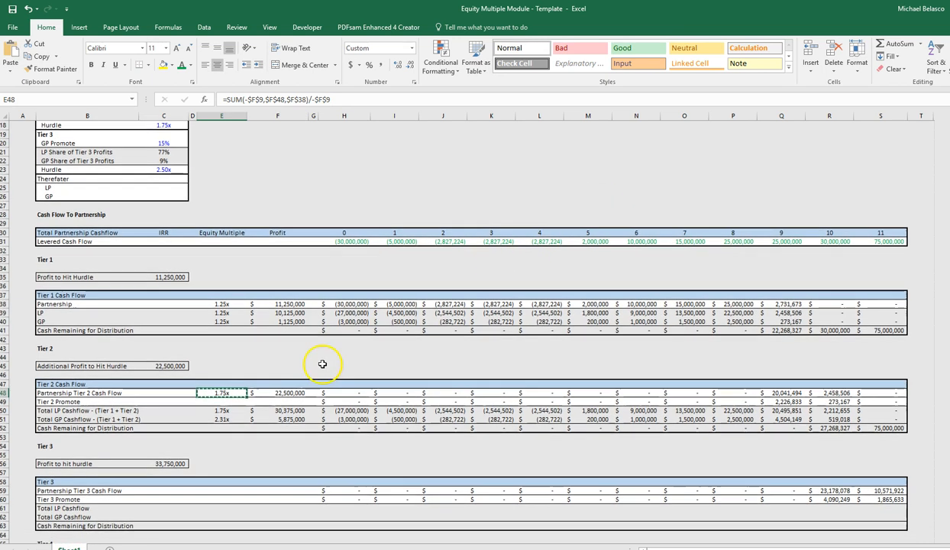
left_click(216, 490)
key("ctrl+v")
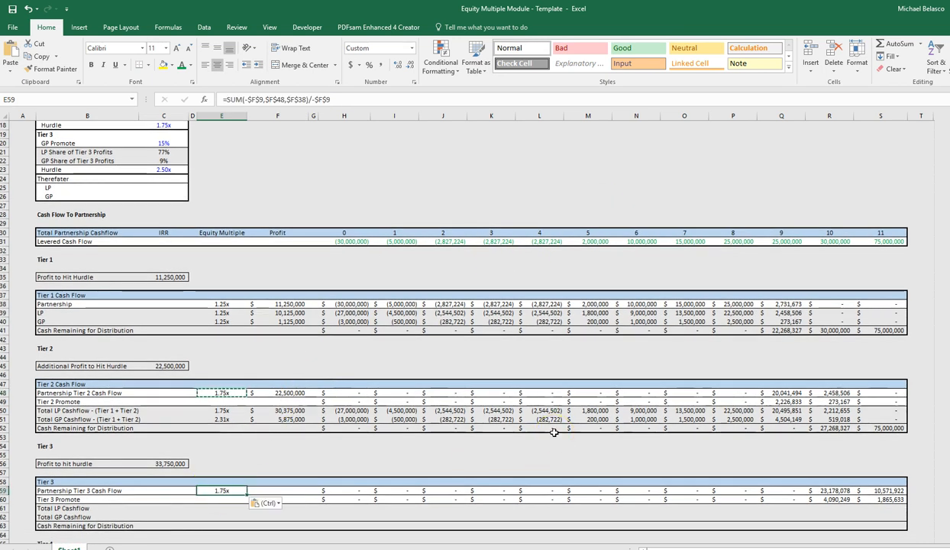
key("F2")
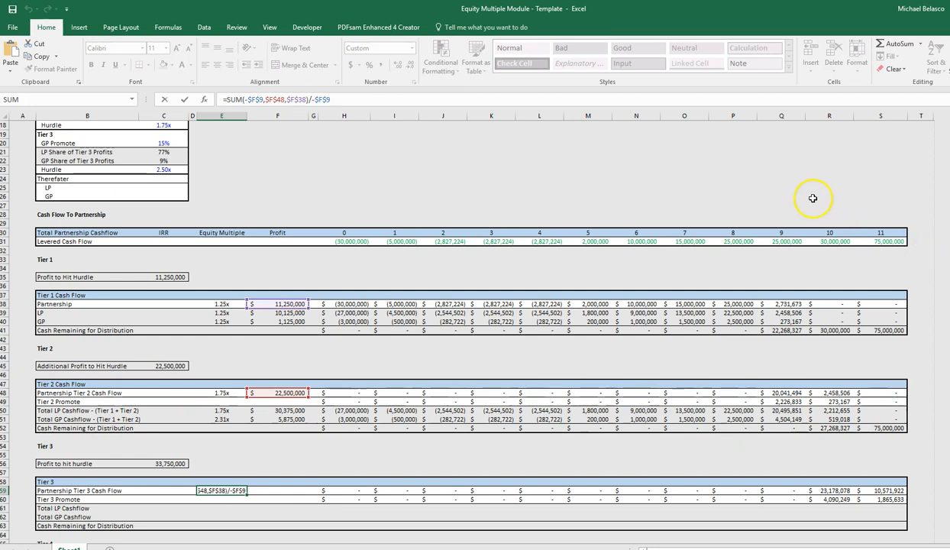
key("Escape")
Sum the Partnership Tier 3 cash flows across all periods in the profit cell F59
type("=SUM(")
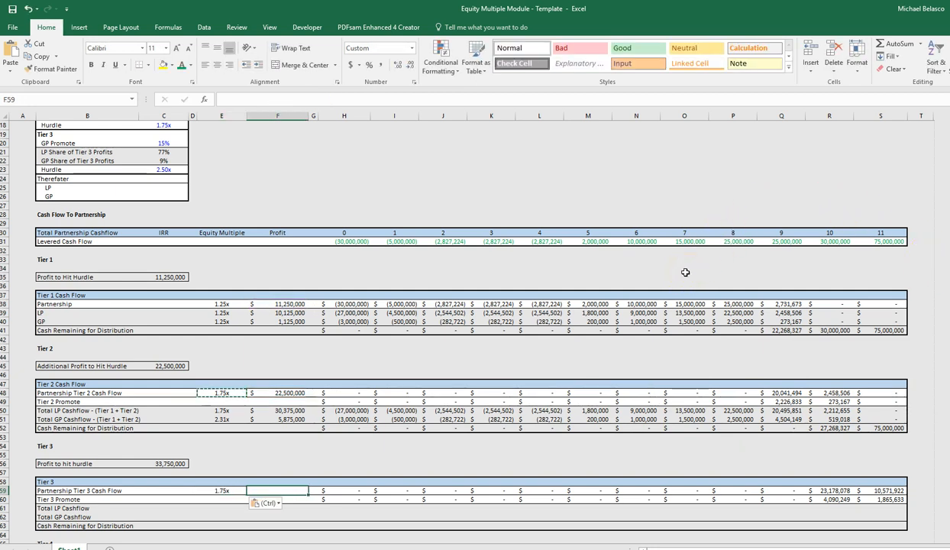
key("Right")
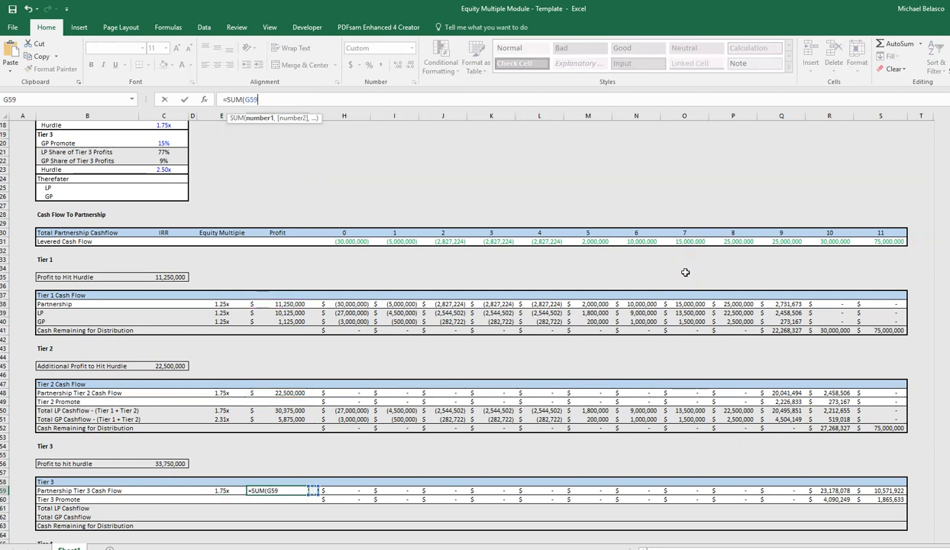
key("ctrl+shift+Right")
key("ctrl+Return")
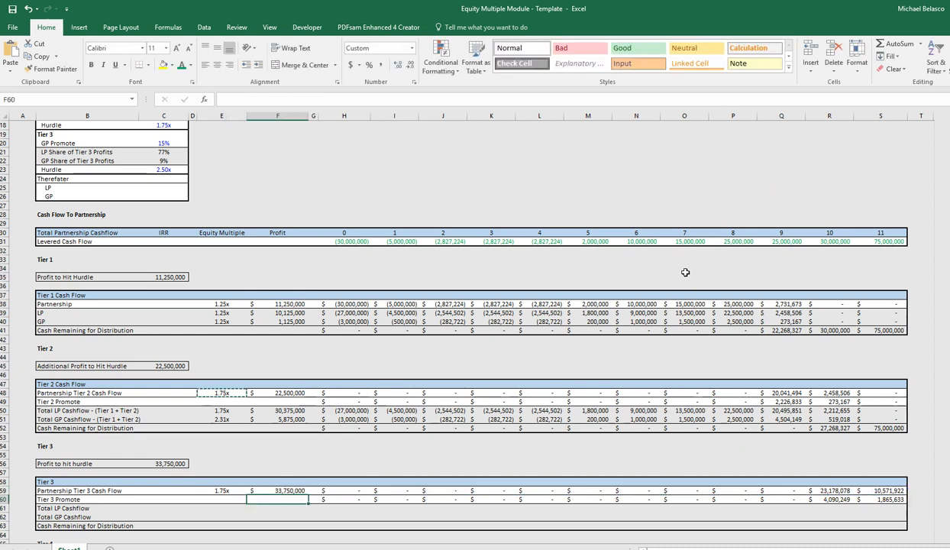
Add the Tier 3 profit F59 to the equity multiple sum in E59, giving =SUM(-$F$9,$F$48,$F$38,F59)/-$F$9
key("Left")
key("ctrl+v")
key("F2")
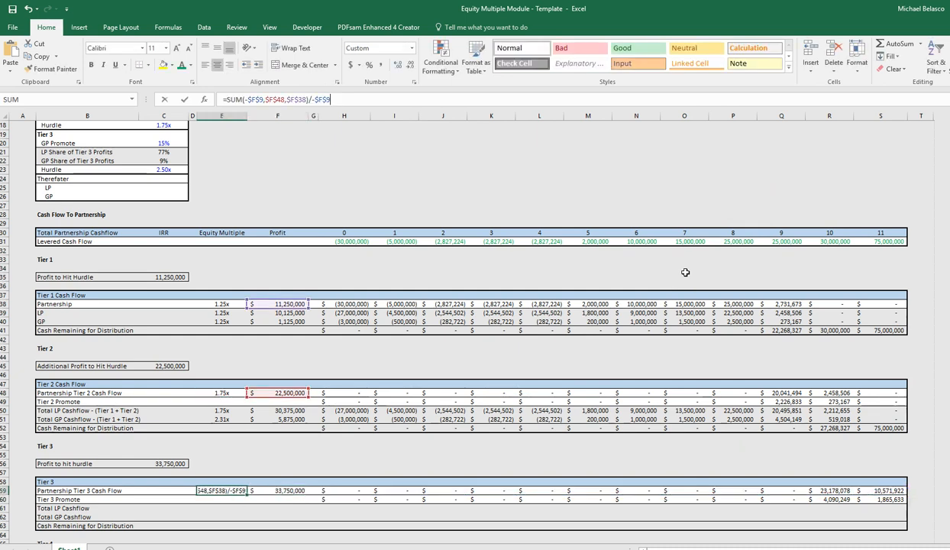
key("Left")
key("Left")
key("Left")
key("Left")
key("Left")
key("Left")
key("Left")
key("Left")
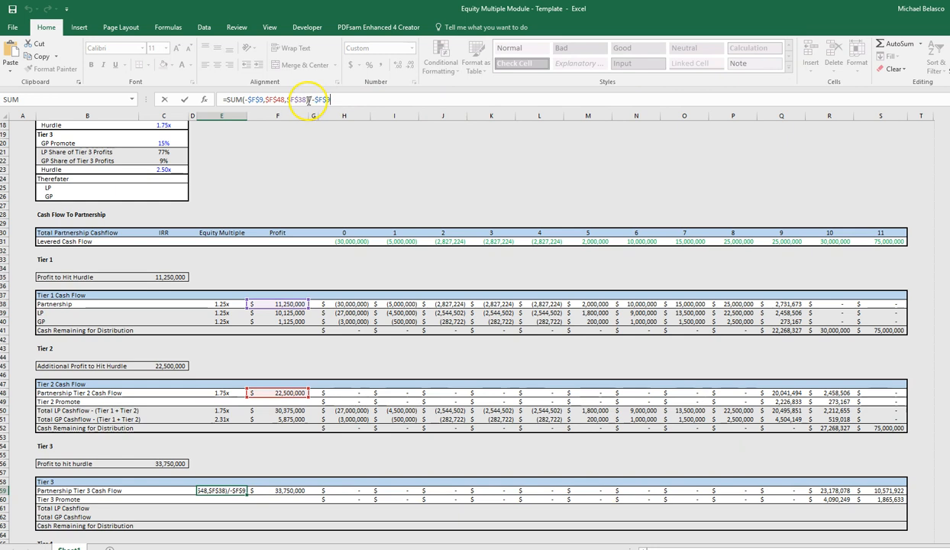
key("Right")
type(",")
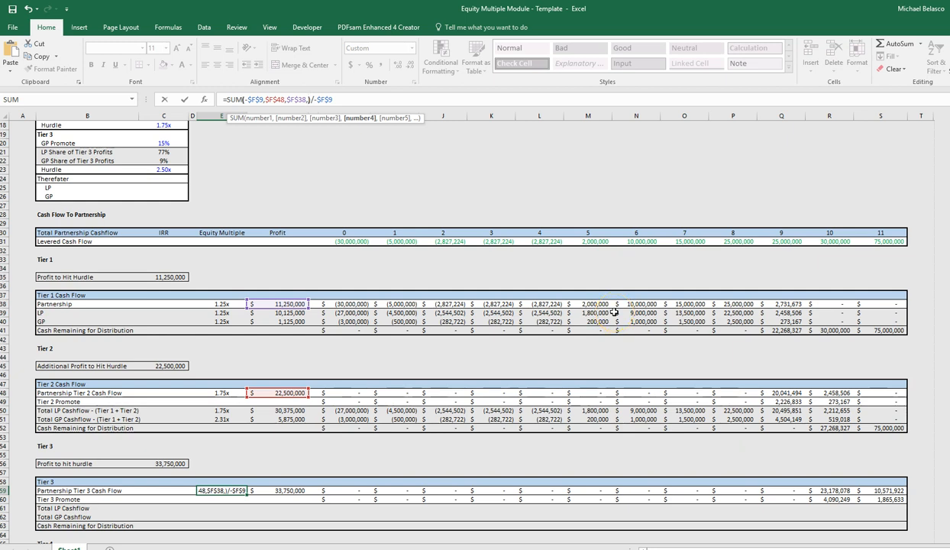
key("Right")
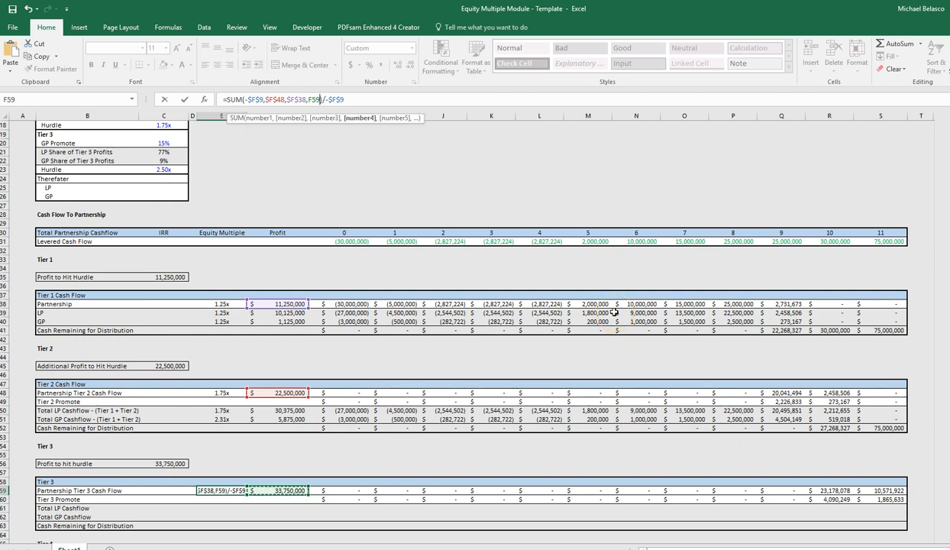
type(")")
key("Return")
key("Up")
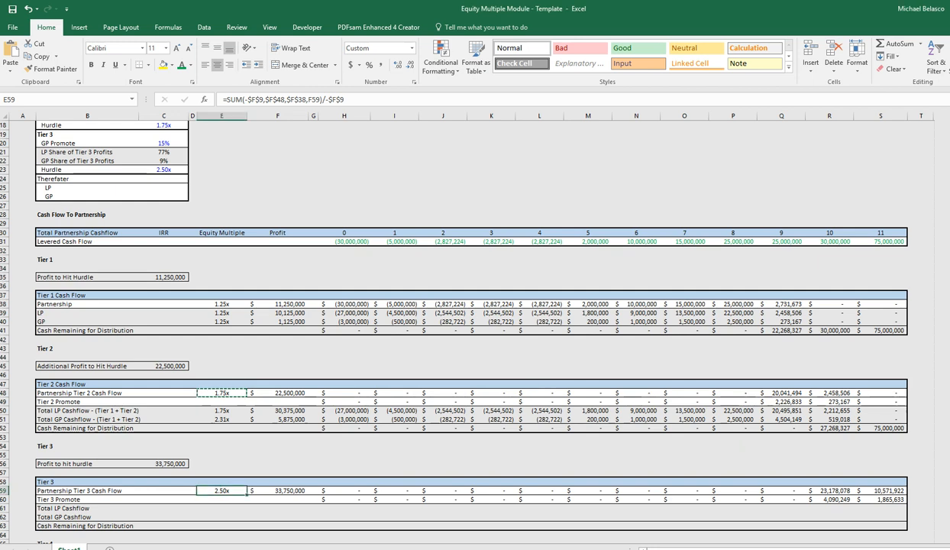
Enter the period 0 Total LP Cashflow formula for Tier 3 in H61 as =H59*$C$8+H50
key("Right")
key("Right")
key("Right")
key("Right")
key("Left")
key("Down")
key("Down")
key("Right")
key("Left")
type("=")
key("Up")
key("Up")
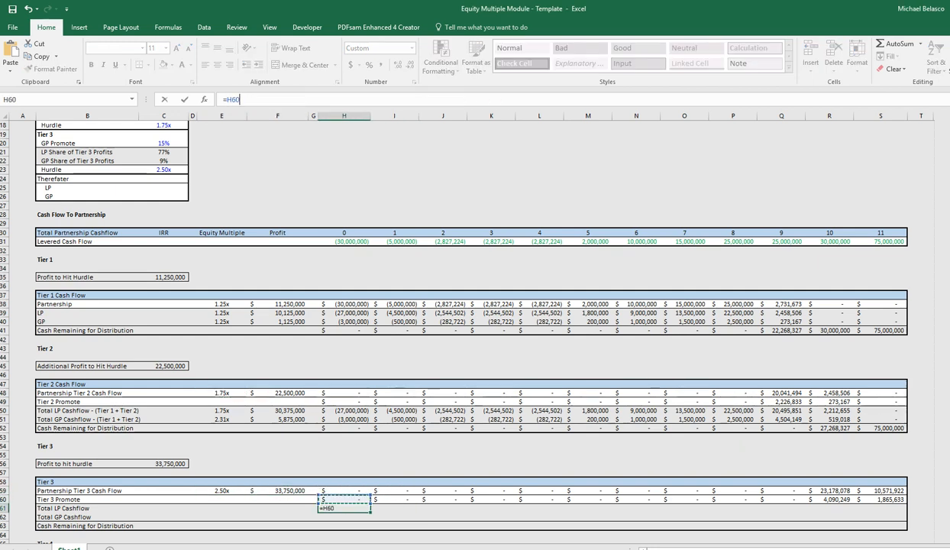
type("*")
key("Left")
key("Left")
key("Left")
key("Left")
key("Left")
key("Left")
key("Left")
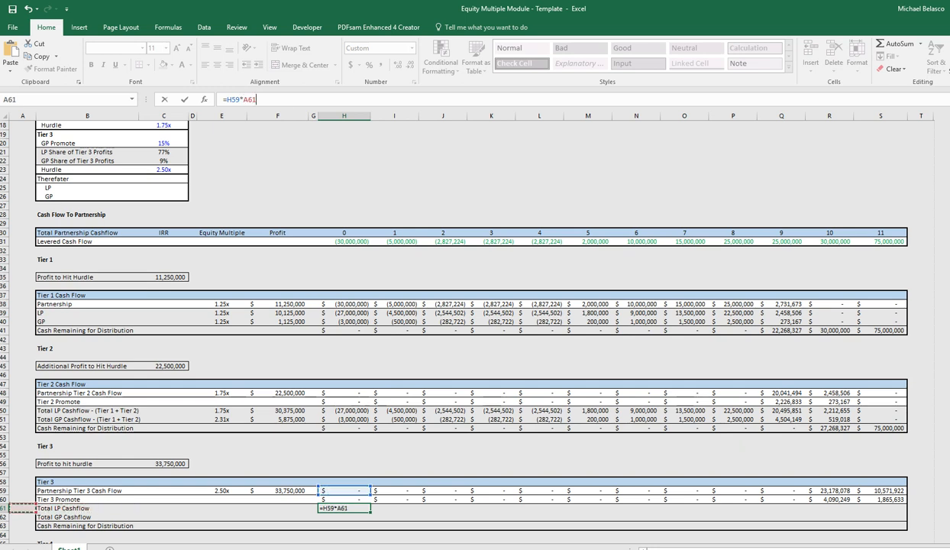
key("Up")
key("Up")
key("Up")
key("Up")
key("Up")
key("Up")
key("Up")
key("Up")
key("Up")
key("Up")
key("Up")
key("Up")
key("Up")
key("Up")
key("Up")
key("Up")
key("Up")
key("Up")
key("Up")
key("Up")
key("Right")
key("Right")
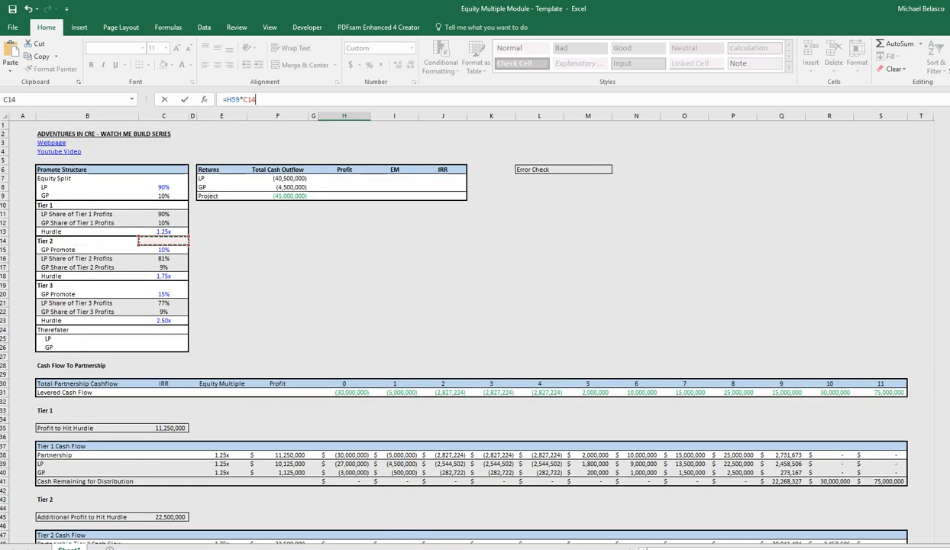
key("Up")
key("Up")
key("Up")
key("Up")
key("Up")
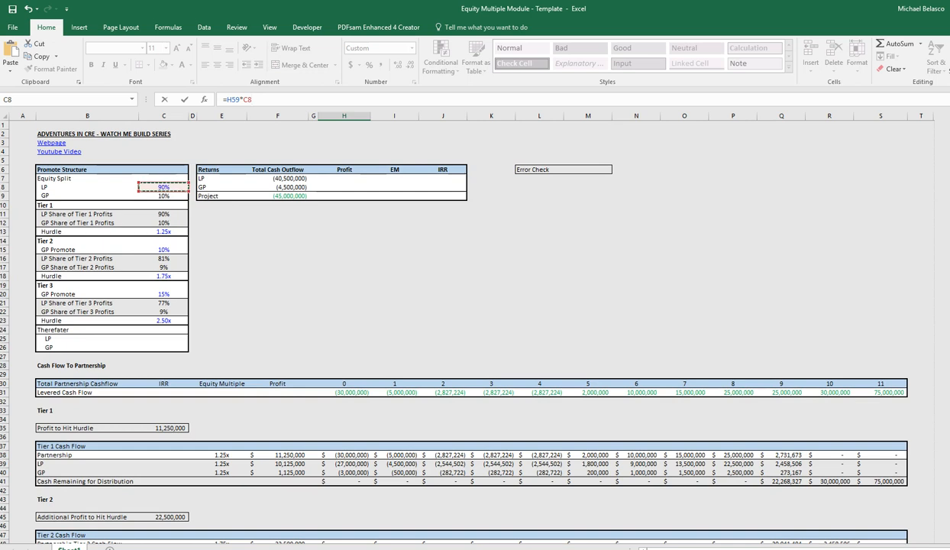
key("F4")
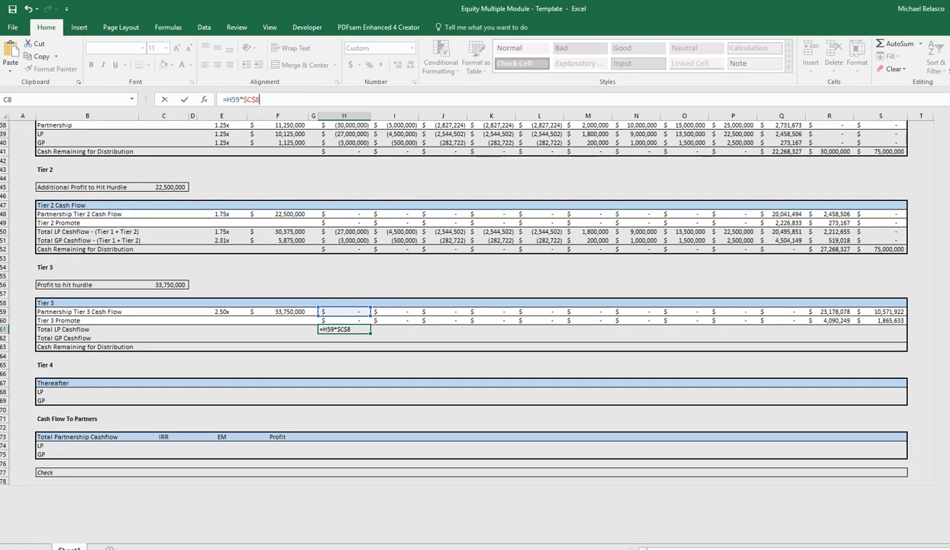
type("+")
key("Up")
key("Up")
key("Up")
key("Up")
key("Up")
key("Up")
key("Up")
key("Up")
key("Up")
key("Up")
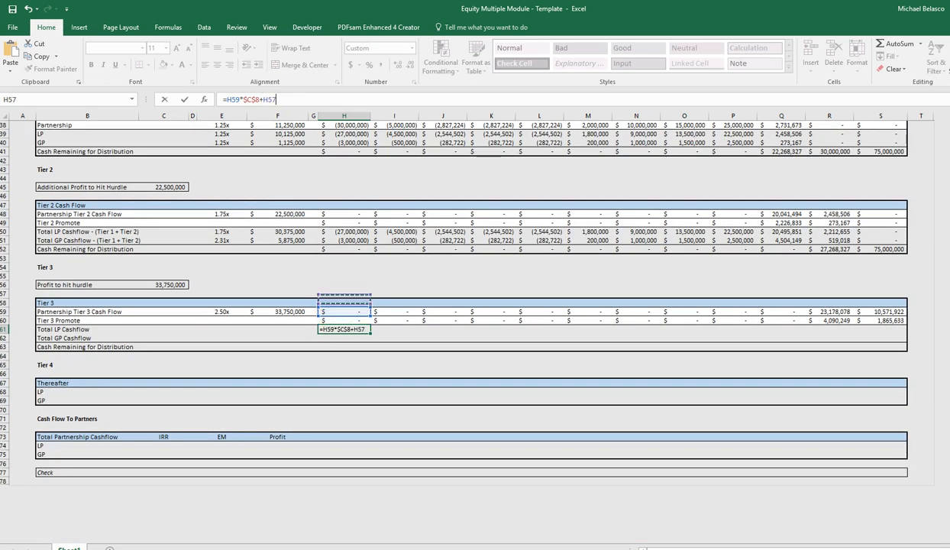
key("Up")
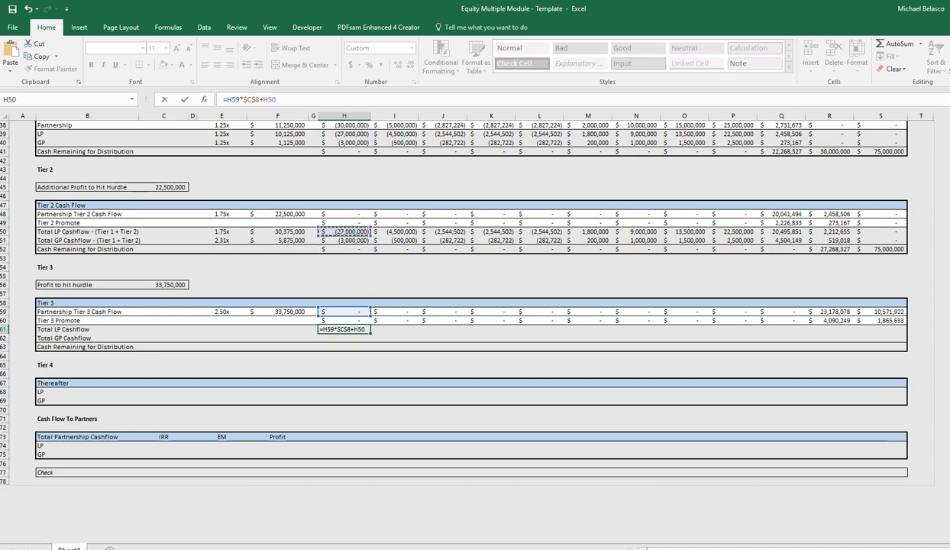
key("Return")
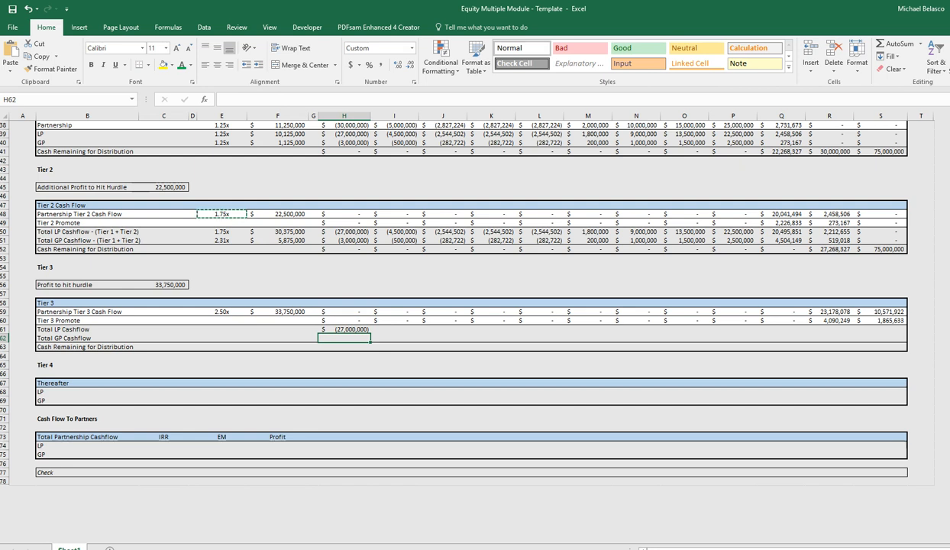
Enter the period 0 Total GP Cashflow formula for Tier 3 in H62 as =H59*$C$9+H51+H60
type("=")
key("Up")
key("Up")
key("Up")
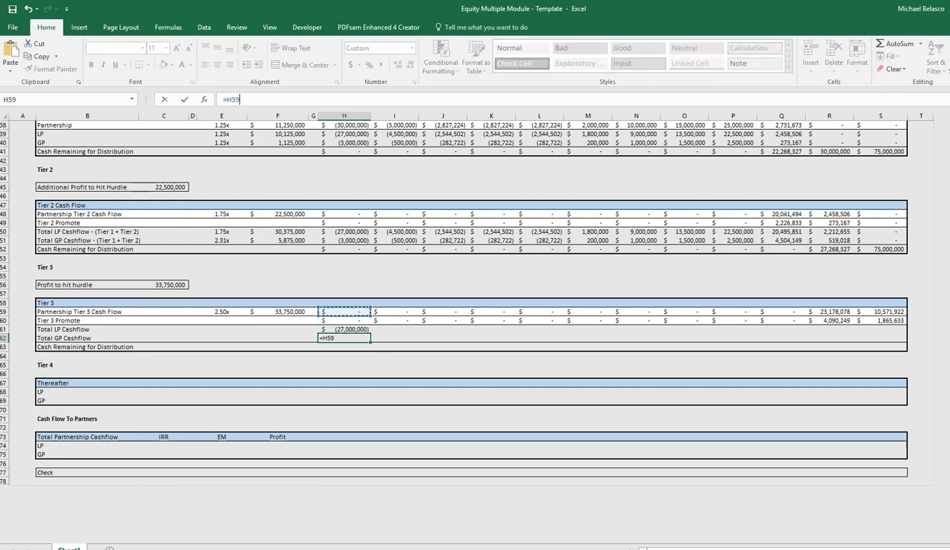
type("*")
key("Page_Up")
key("Left")
key("Left")
key("Left")
key("Left")
key("Left")
key("Up")
key("Up")
key("Up")
key("Up")
key("Up")
key("Up")
key("Up")
key("Down")
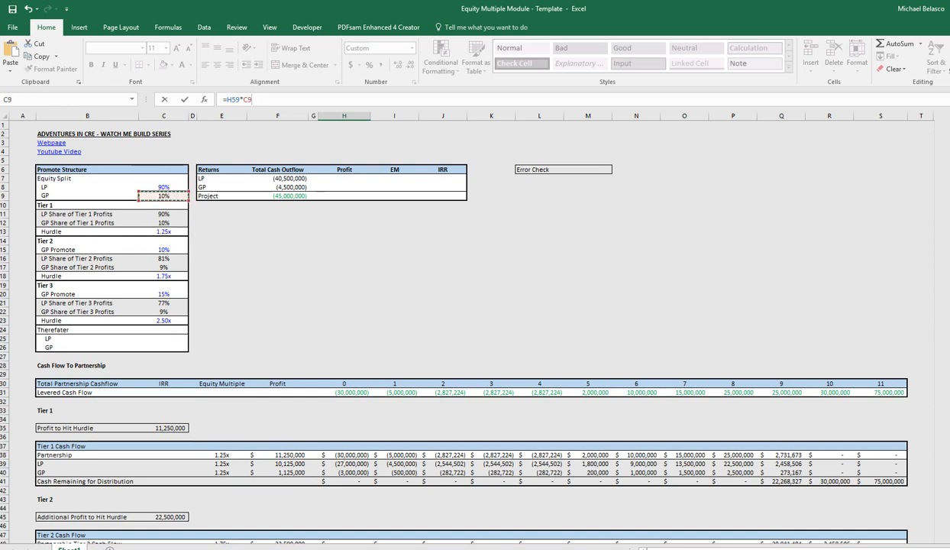
key("F4")
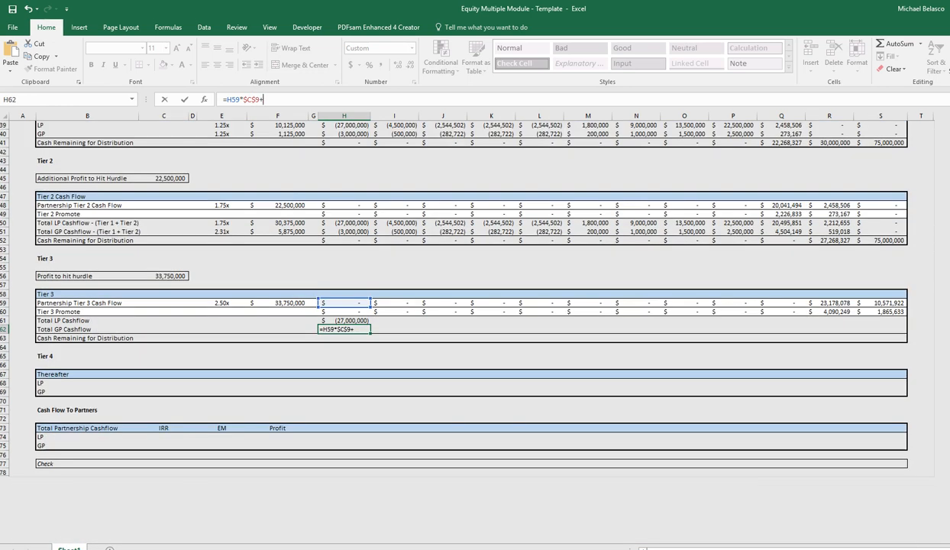
type("+")
key("Up")
key("Up")
key("Up")
key("Up")
key("Up")
key("Up")
key("Up")
key("Up")
key("Up")
key("Up")
key("Up")
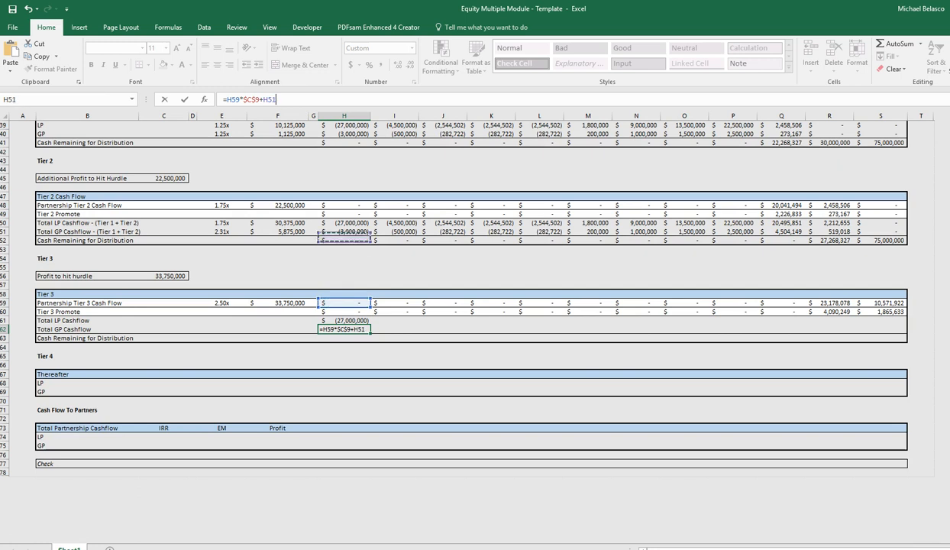
type("+")
key("Up")
key("Up")
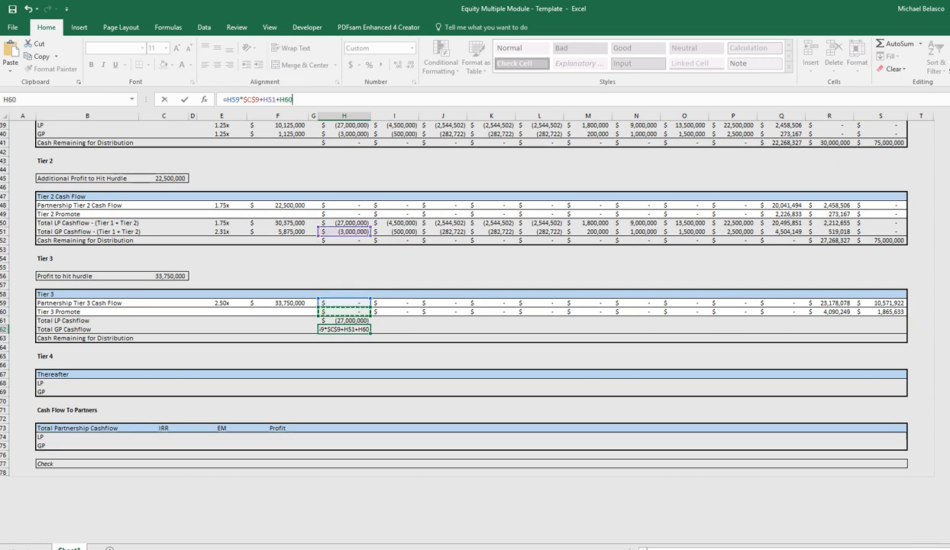
key("Return")
Copy the Tier 3 LP and GP cash flow formulas in H61:H62 across to period 11 in column S, pasting formulas only
key("Up")
key("Up")
key("shift+Down")
key("ctrl+c")
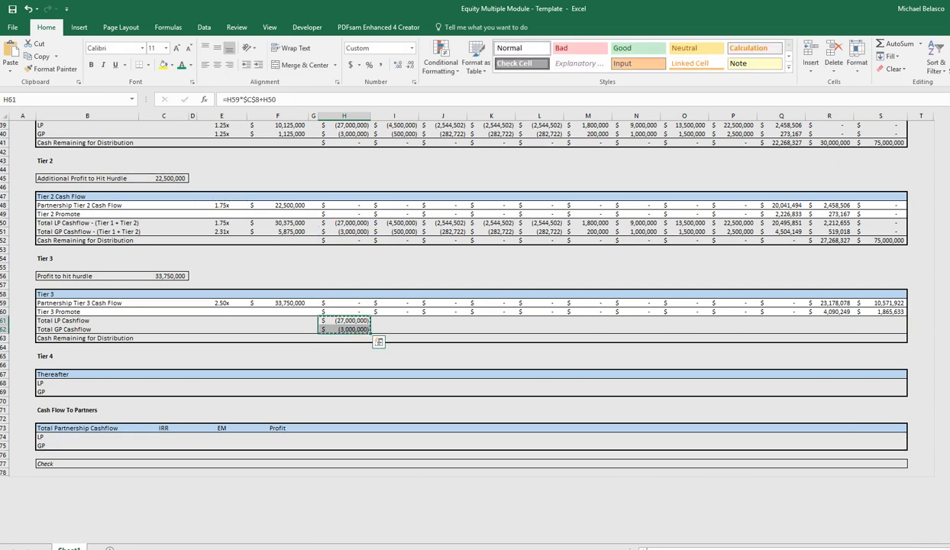
key("shift+Right")
key("shift+Right")
key("shift+Right")
key("shift+Right")
key("shift+Right")
key("shift+Right")
key("shift+Right")
key("shift+Right")
key("shift+Right")
key("shift+Right")
key("shift+Right")
key("shift+Right")
key("ctrl+v")
key("alt")
key("h")
key("v")
key("f")
key("Escape")
Sum the Total LP Cashflow H61:S61 in profit cell F61 and copy the formula to the GP row in F62
key("Left")
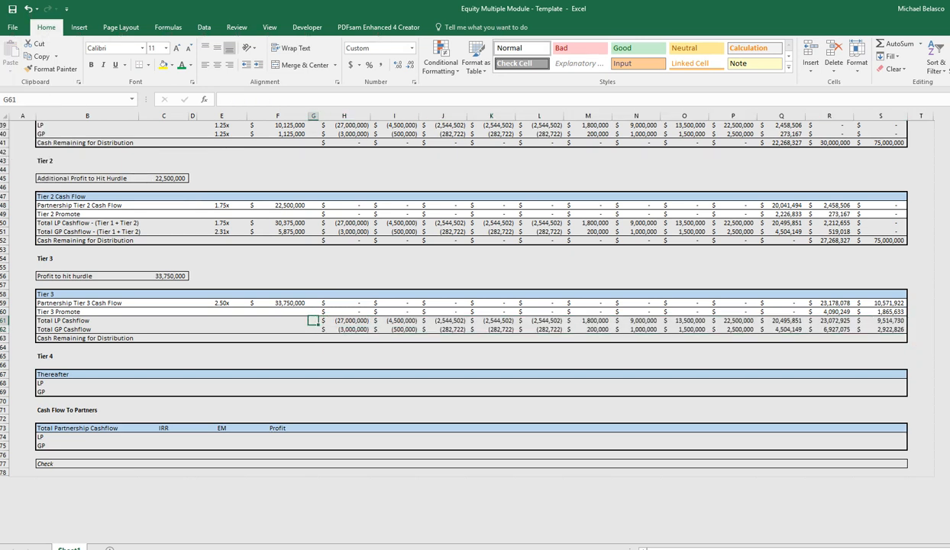
key("Left")
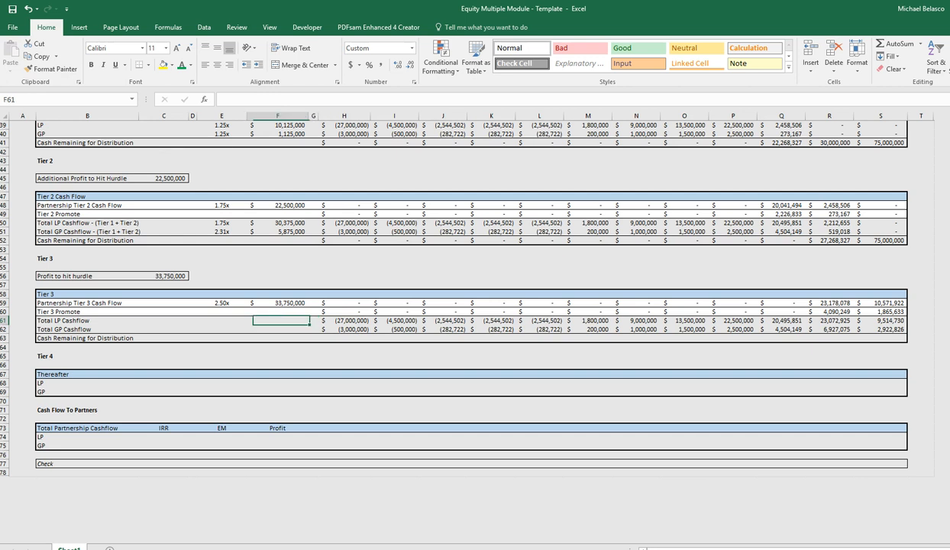
type("=SUM(")
key("Right")
key("Right")
key("ctrl+shift+Right")
key("ctrl+Return")
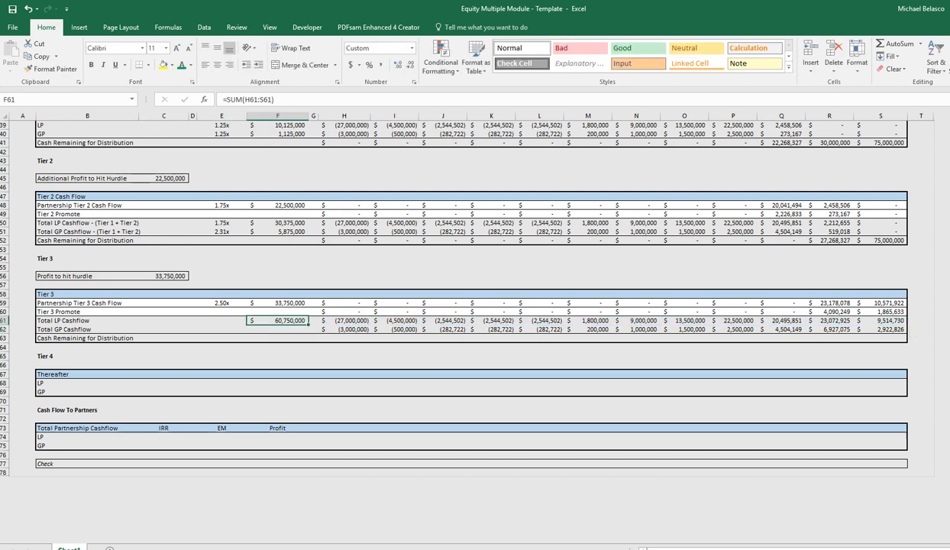
key("ctrl+c")
key("Down")
key("ctrl+v")
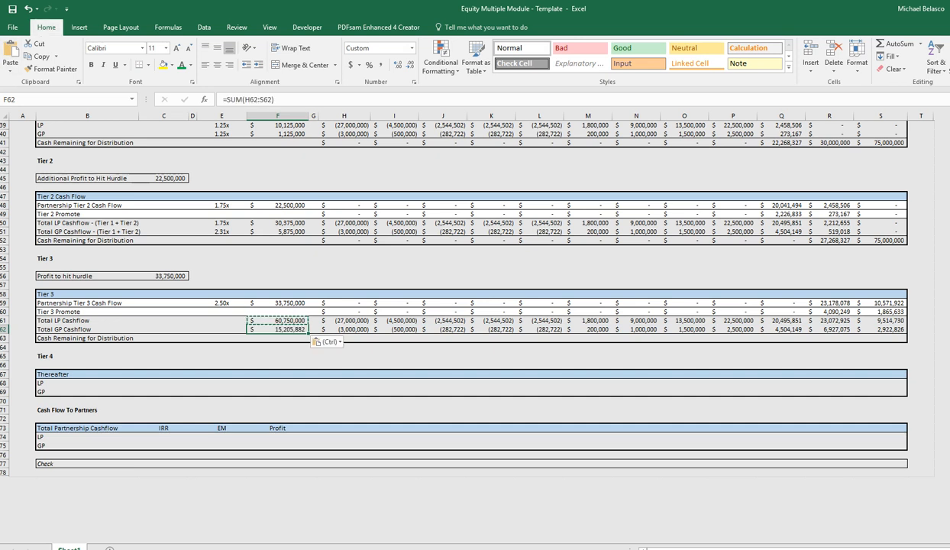
Make the F7 references absolute in the Tier 2 LP equity multiple in E50, giving =(SUM(H50:S50)+-$F$7)/-$F$7
key("Up")
key("Up")
key("Up")
key("Left")
key("Up")
key("Up")
key("Up")
key("Up")
key("Up")
key("Up")
key("Up")
key("Up")
key("Up")
key("F2")
key("Escape")
key("F2")
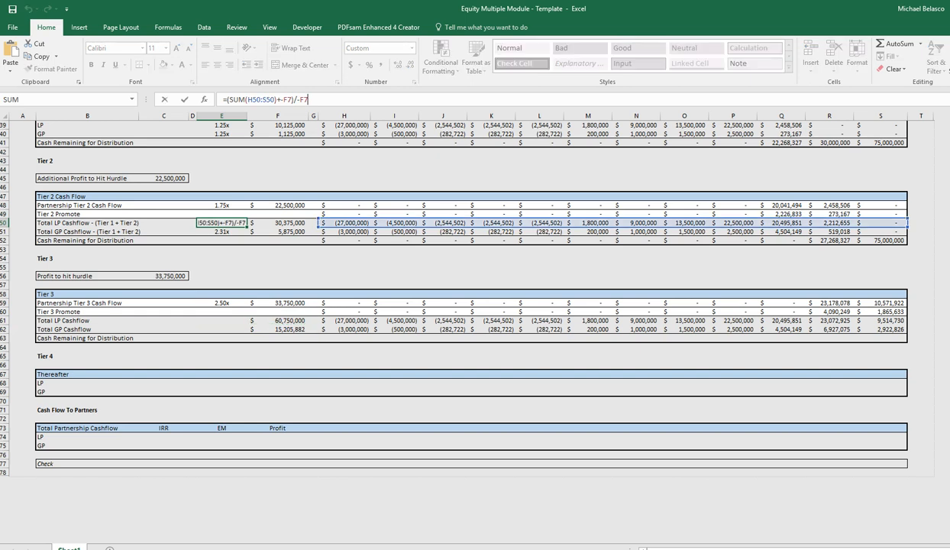
key("F4")
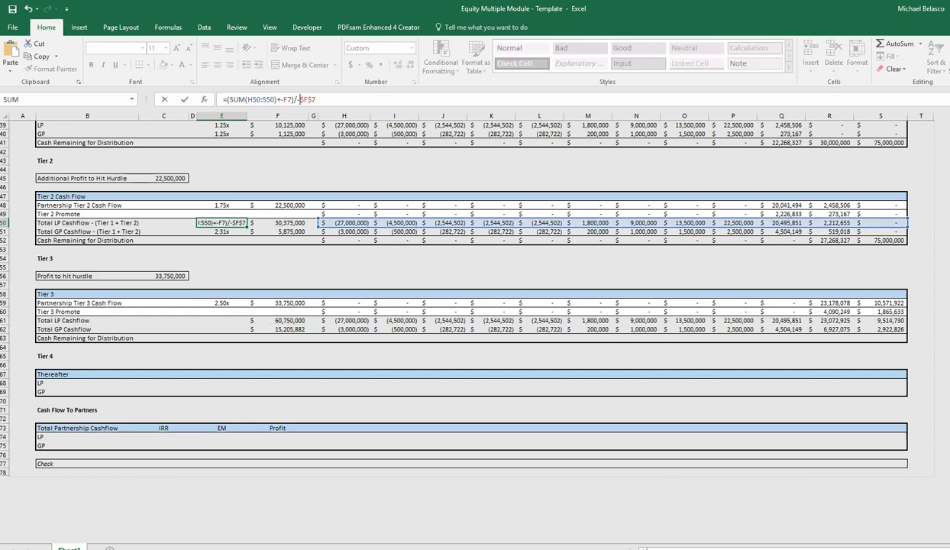
key("F4")
key("Return")
Make the F8 references absolute in the Tier 2 GP equity multiple in E51, giving =(SUM(H51:S51)+-$F$8)/-$F$8
key("F2")
key("F4")
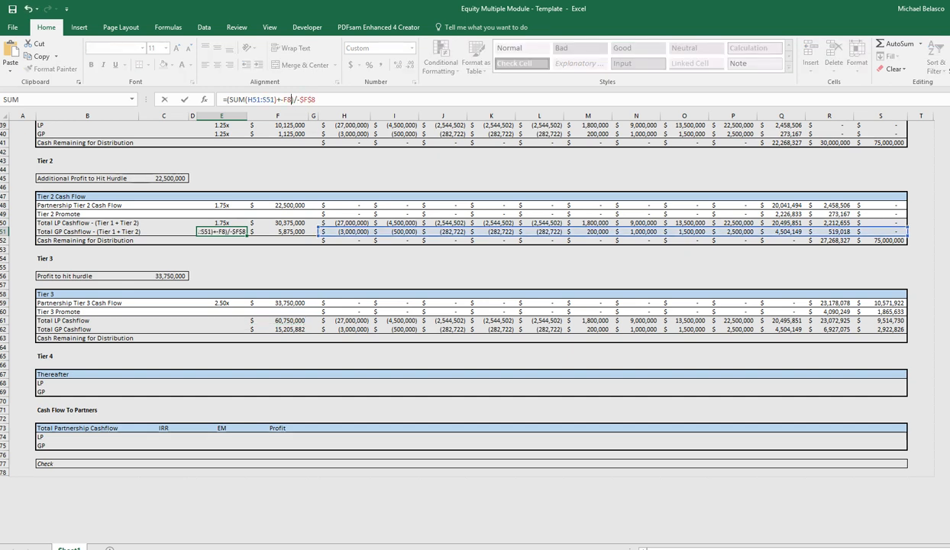
key("F4")
key("Return")
key("Up")
key("Up")
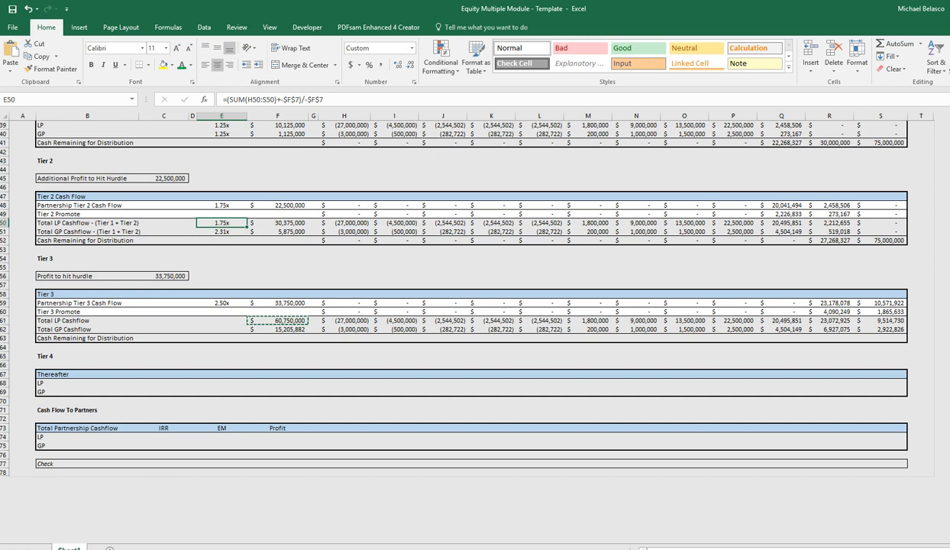
Copy the Tier 2 LP and GP equity multiple formulas in E50:E51 to the Tier 3 cells E61:E62
key("shift+Down")
key("ctrl+c")
key("Down")
key("Down")
key("Down")
key("Down")
key("Down")
key("Down")
key("Down")
key("Down")
key("Down")
key("Down")
key("Down")
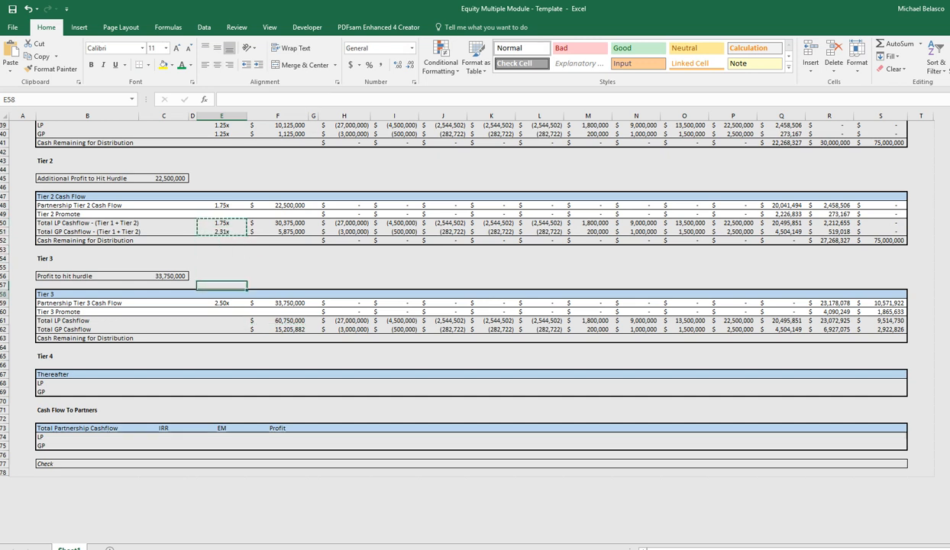
key("Up")
key("ctrl+v")
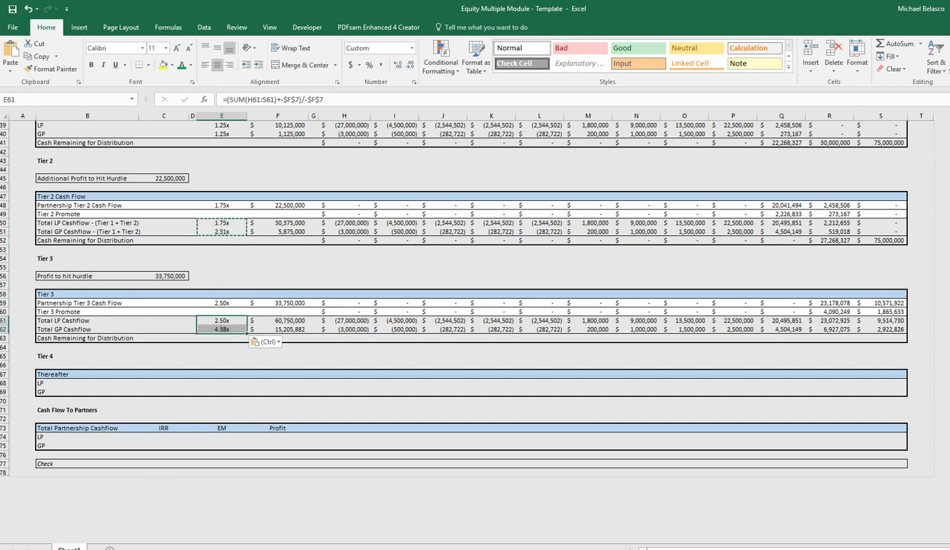
key("Up")
key("Down")
key("Down")
key("Up")
key("Down")
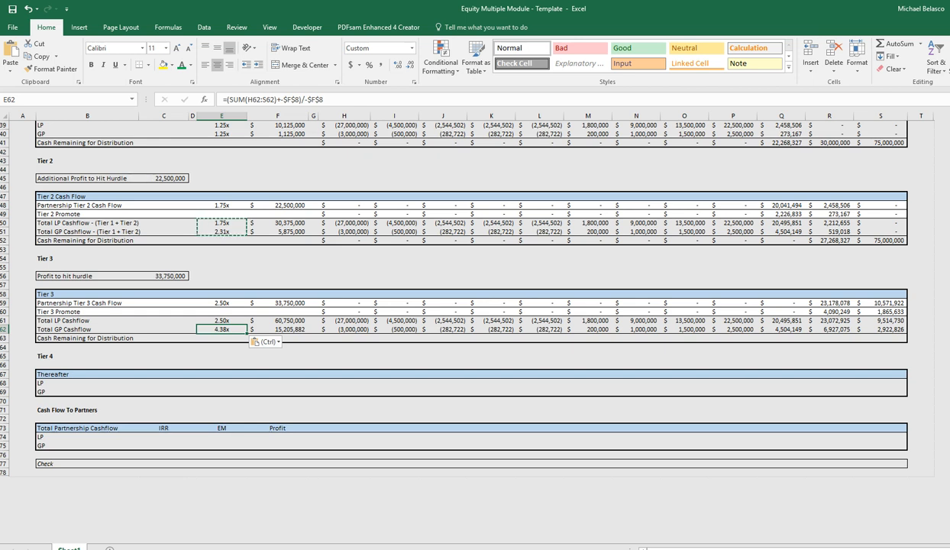
Calculate the Tier 3 Cash Remaining for Distribution in H63 with the formula =H31-H38-H48-H49-H59-H60
key("Down")
key("Right")
key("Right")
key("Right")
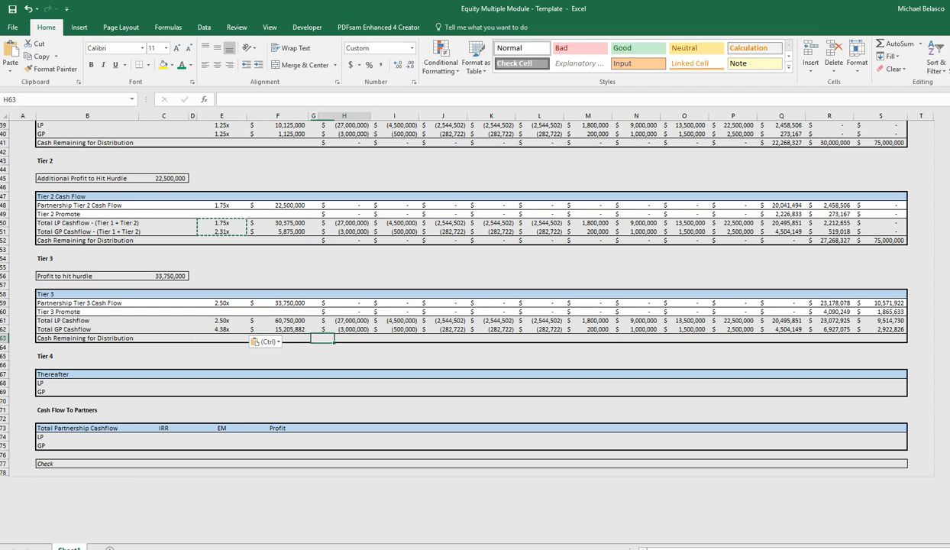
type("=")
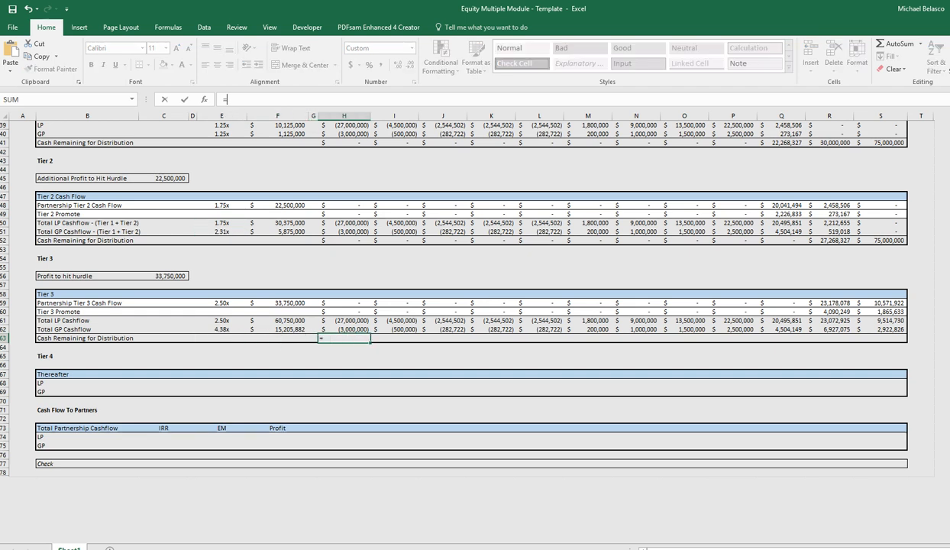
key("Page_Up")
key("Down")
key("Down")
key("Down")
key("Down")
key("Down")
key("Down")
key("Down")
key("Down")
key("Down")
key("Down")
key("Down")
key("Down")
key("Down")
key("Down")
key("Down")
type("-")
key("Up")
key("Up")
key("Up")
key("Up")
key("Up")
key("Up")
key("Up")
key("Up")
key("Up")
key("Up")
key("Up")
key("Up")
key("Up")
key("Up")
key("Up")
key("Up")
key("Up")
key("Up")
key("Up")
key("Up")
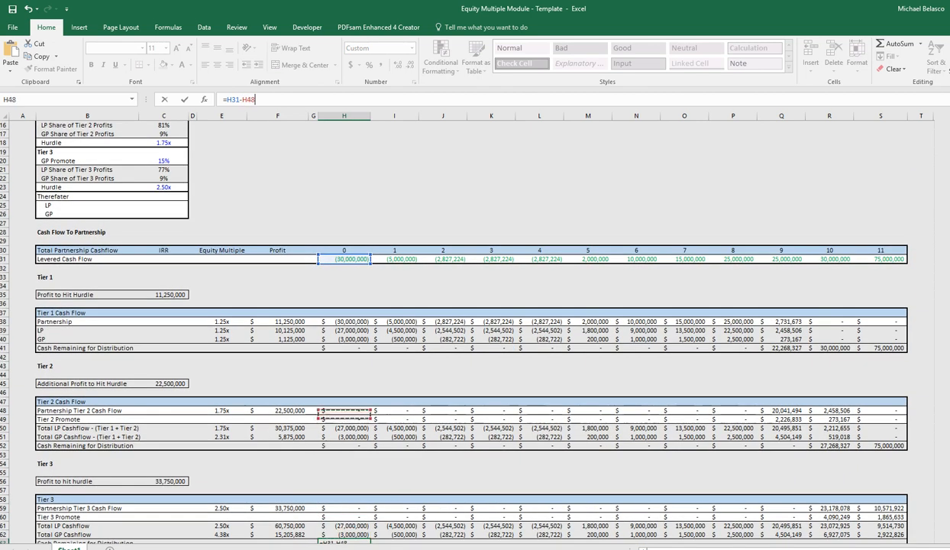
type("-")
key("Up")
key("Up")
key("Up")
key("Up")
key("Up")
key("Up")
key("Up")
key("Up")
key("Up")
key("Up")
key("Up")
key("Up")
key("Up")
key("Up")
key("Up")
type("-")
key("Up")
key("Up")
key("Up")
key("Up")
key("Up")
key("Up")
key("Up")
key("Up")
key("Up")
key("Up")
key("Up")
key("Up")
key("Up")
key("Up")
type("-")
key("Up")
key("Up")
key("Up")
key("Up")
type("-")
key("Up")
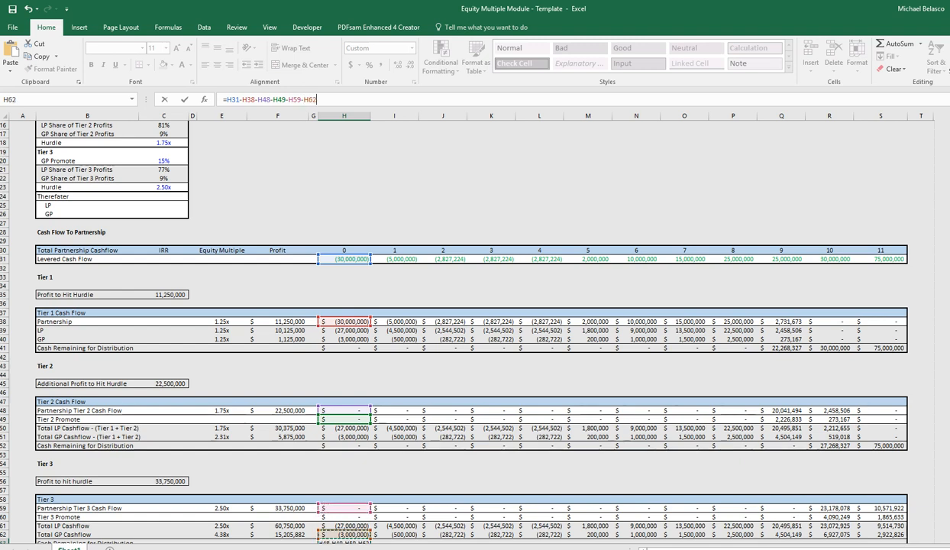
key("Return")
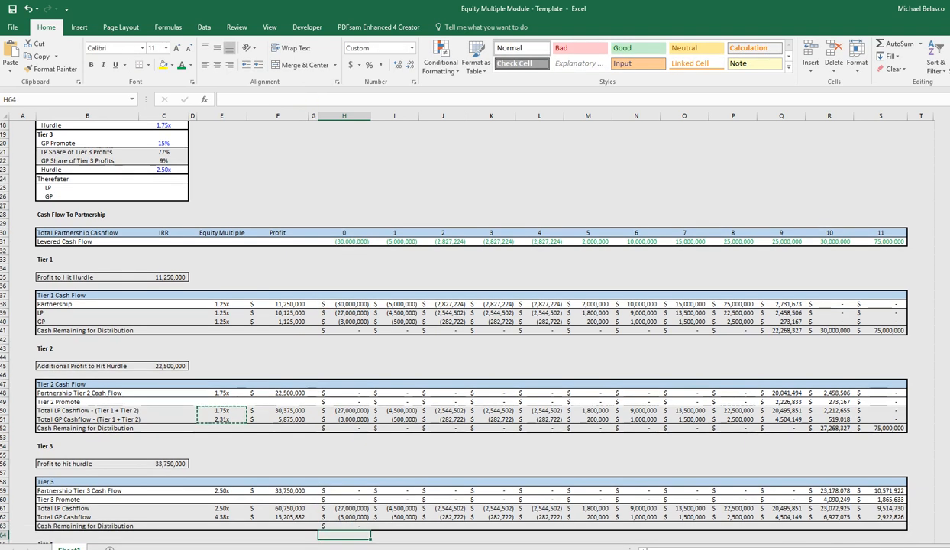
Check the cell references in the Tier 3 Cash Remaining for Distribution formula in H63
key("Down")
key("Down")
key("Down")
key("Down")
key("Down")
key("Down")
key("Down")
key("Down")
key("Down")
key("Down")
key("Down")
key("Up")
key("Up")
key("Up")
key("Up")
key("Up")
key("Up")
key("Up")
key("Up")
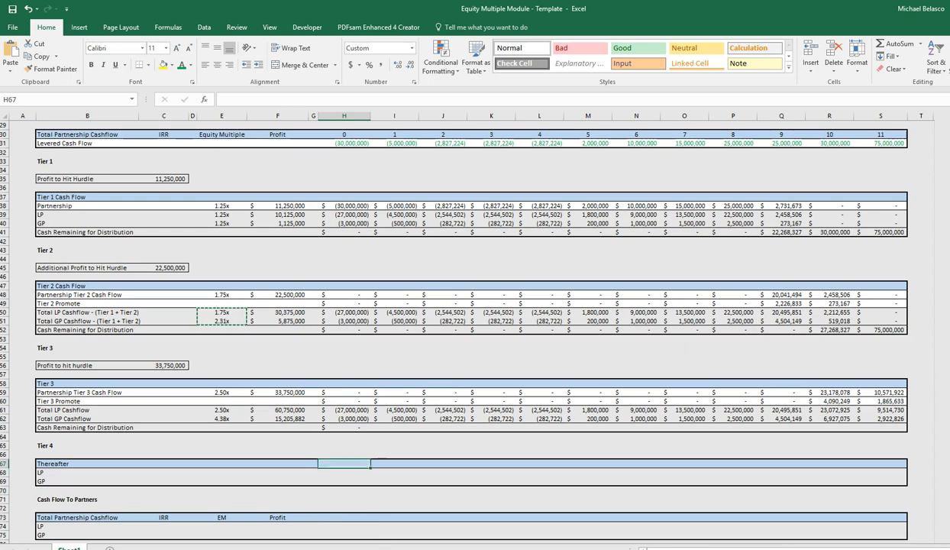
key("Up")
key("Up")
key("Up")
key("Up")
key("F2")
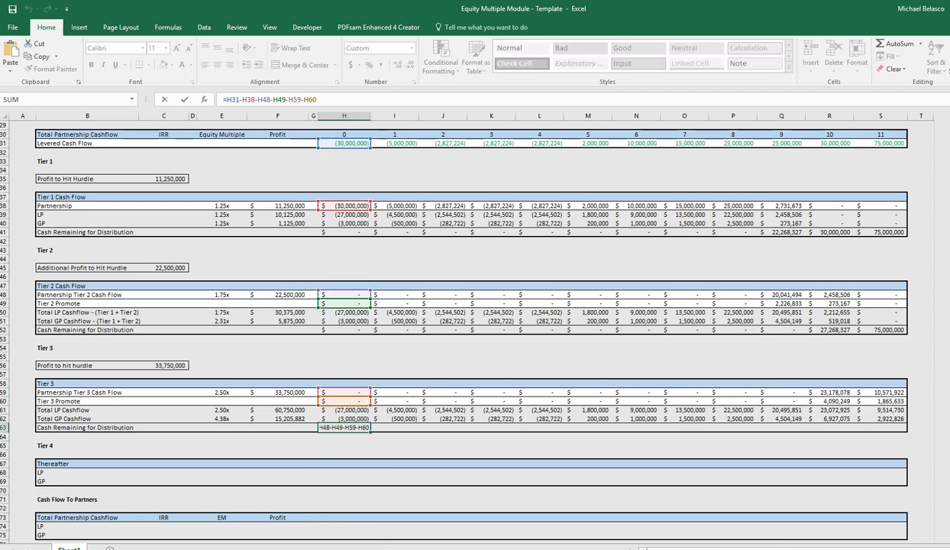
key("Escape")
Copy the Tier 3 Cash Remaining for Distribution formula in H63 across to period 11 in column S
key("ctrl+c")
key("shift+Right")
key("shift+Right")
key("shift+Right")
key("shift+Right")
key("shift+Right")
key("shift+Right")
key("shift+Right")
key("shift+Right")
key("shift+Right")
key("shift+Right")
key("shift+Right")
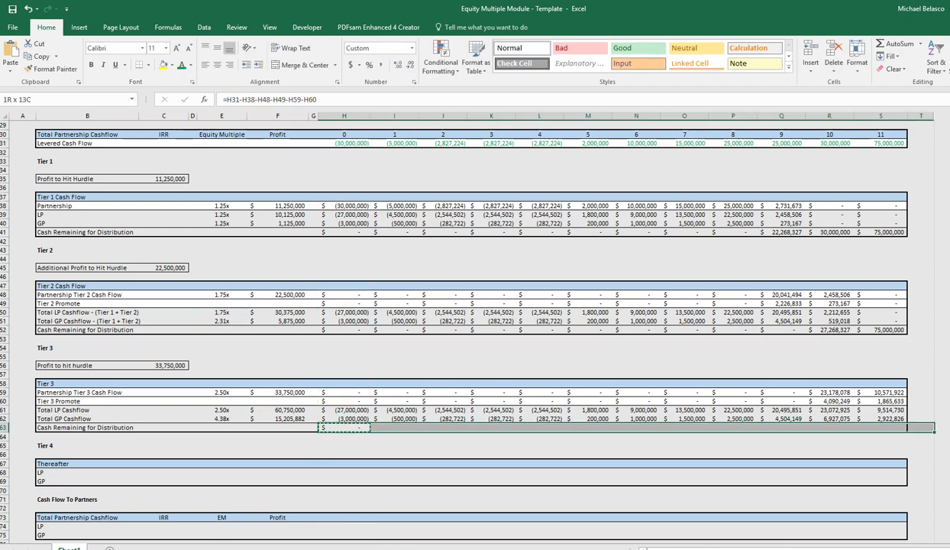
key("ctrl+v")
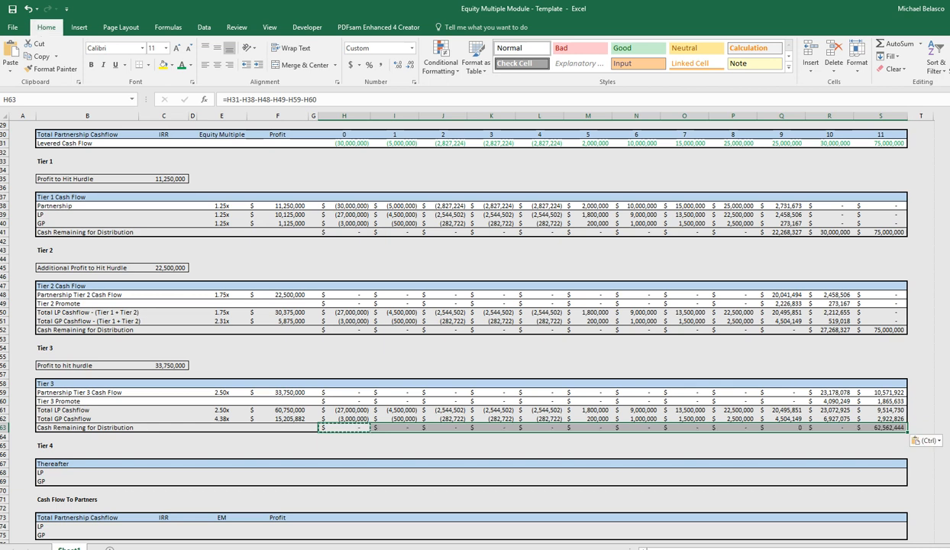
key("Right")
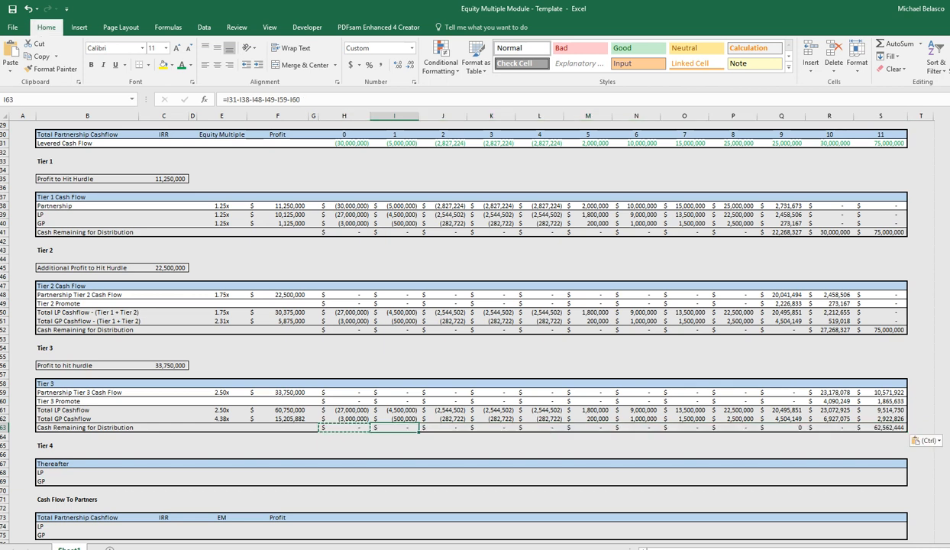
key("ctrl+Right")
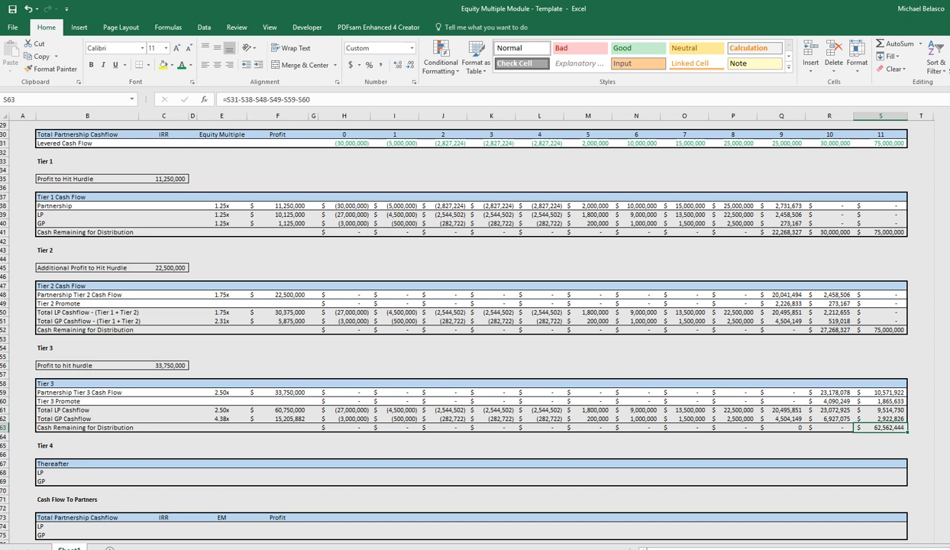
key("Down")
key("Down")
key("Down")
key("Down")
key("Down")
key("ctrl+Left")
key("Right")
key("Right")
key("Right")
key("Right")
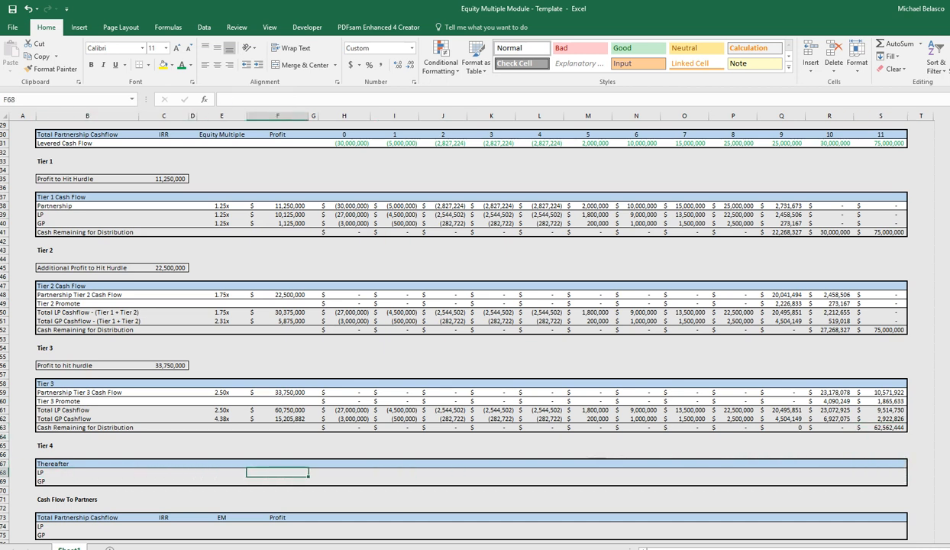
key("Right")
key("Right")
type("=")
key("Up")
key("Up")
key("Up")
key("Up")
key("Up")
type("*")
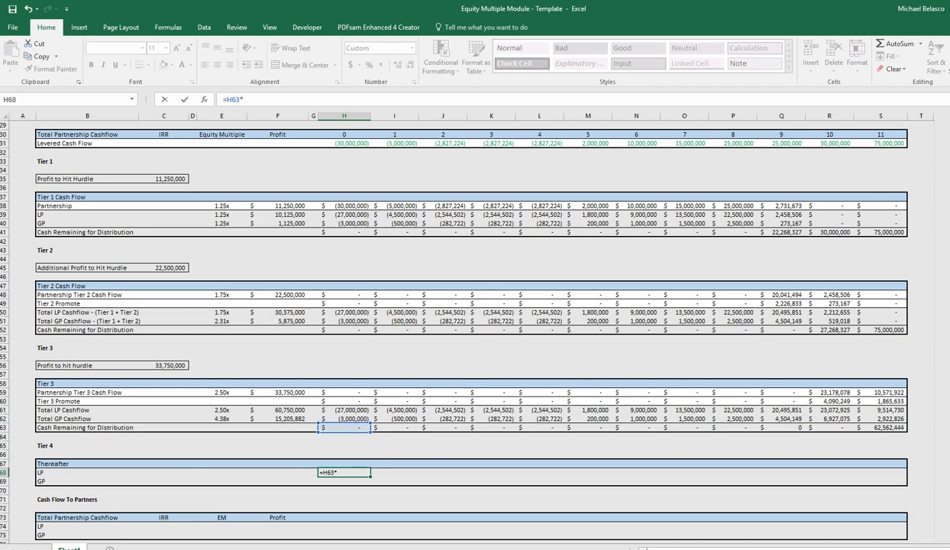
key("ctrl+Home")
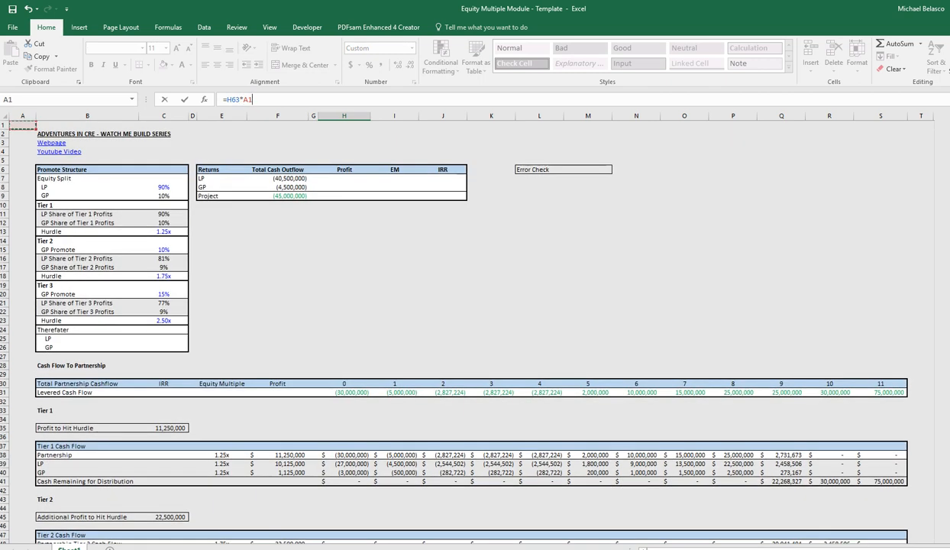
key("Escape")
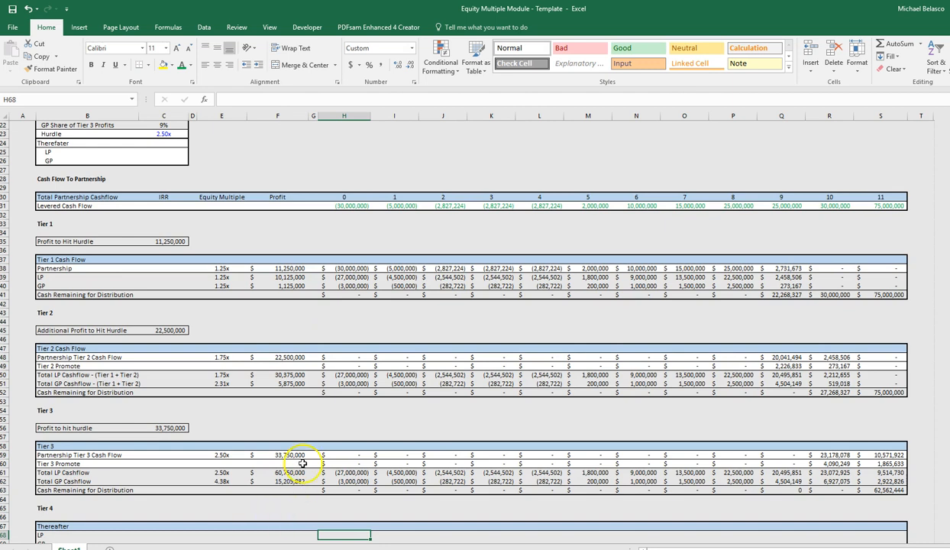
Set the GP share under the Thereafter heading of the Promote Structure table, cell C26, to 30%
left_click(192, 179)
scroll(166, 181, "up", 4)
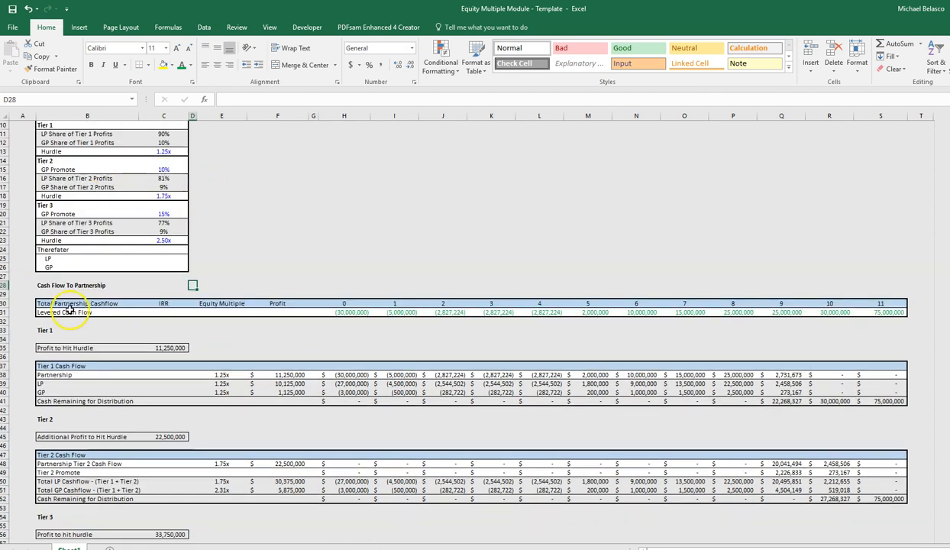
left_click(167, 258)
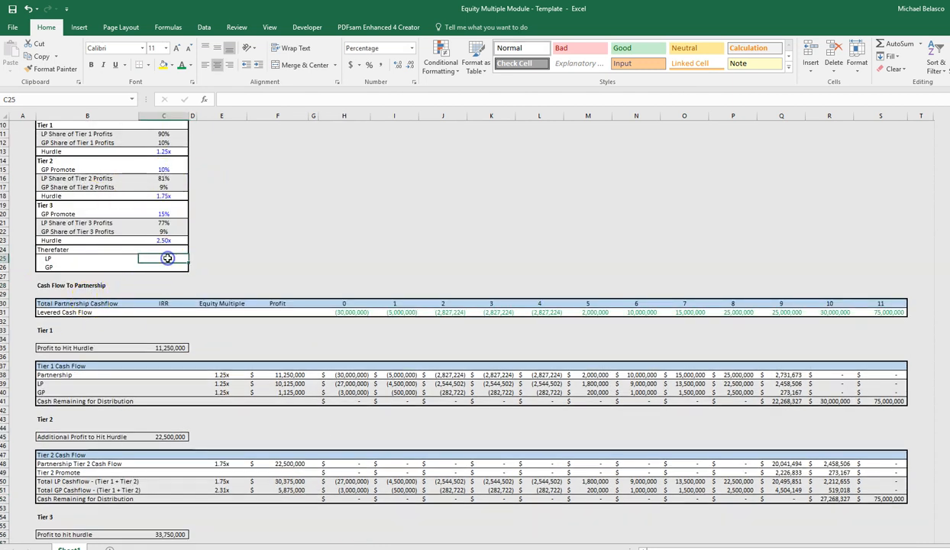
key("Down")
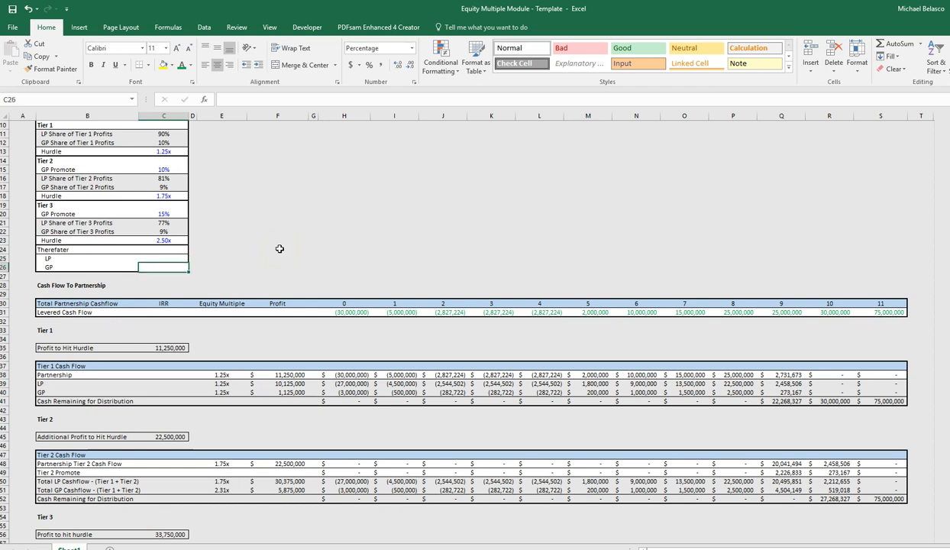
type("30")
key("Up")
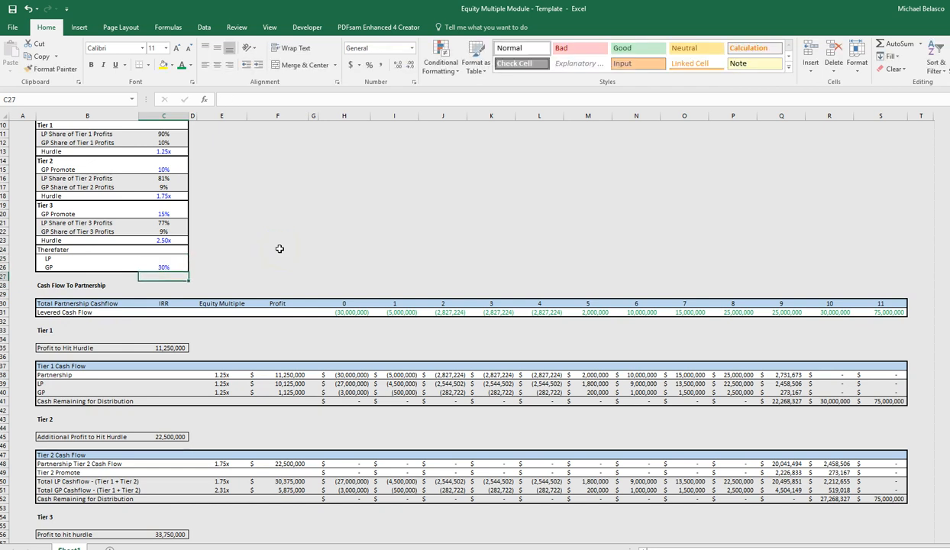
Calculate the Thereafter LP share in C25 with the formula =1-C26
type("=1-C26")
key("Return")
key("Up")
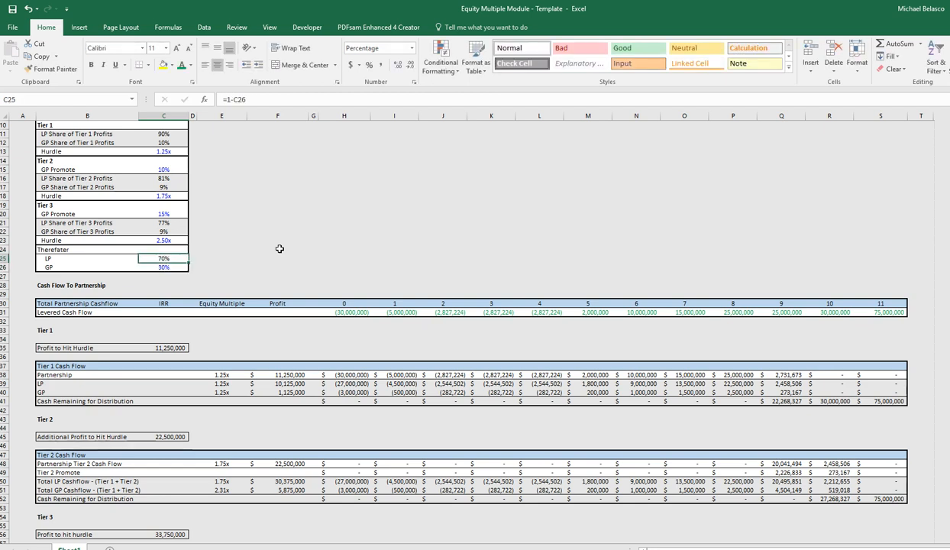
Calculate the Tier 4 LP cash flow for period 0 in H68 with the formula =H63*$C25
scroll(278, 241, "down", 7)
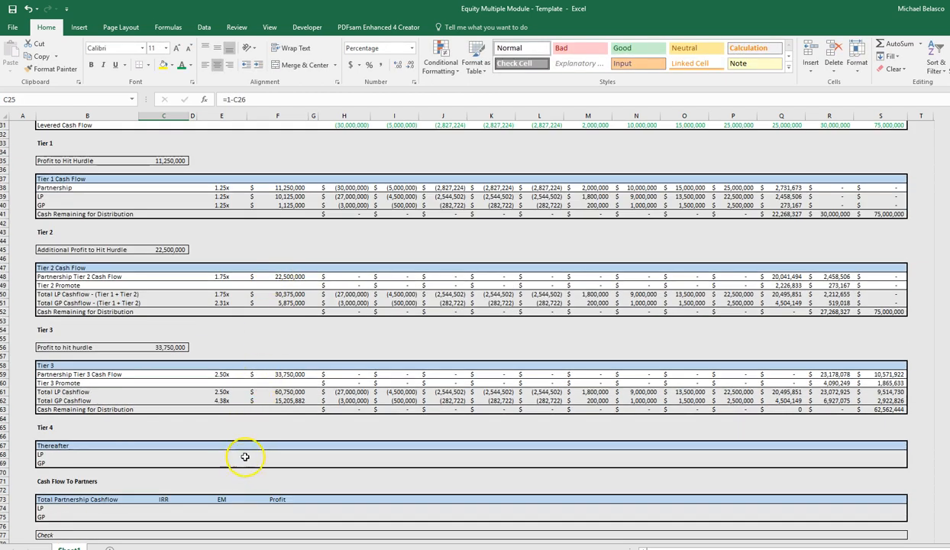
left_click(346, 453)
type("=")
key("Up")
key("Up")
key("Up")
key("Up")
key("Up")
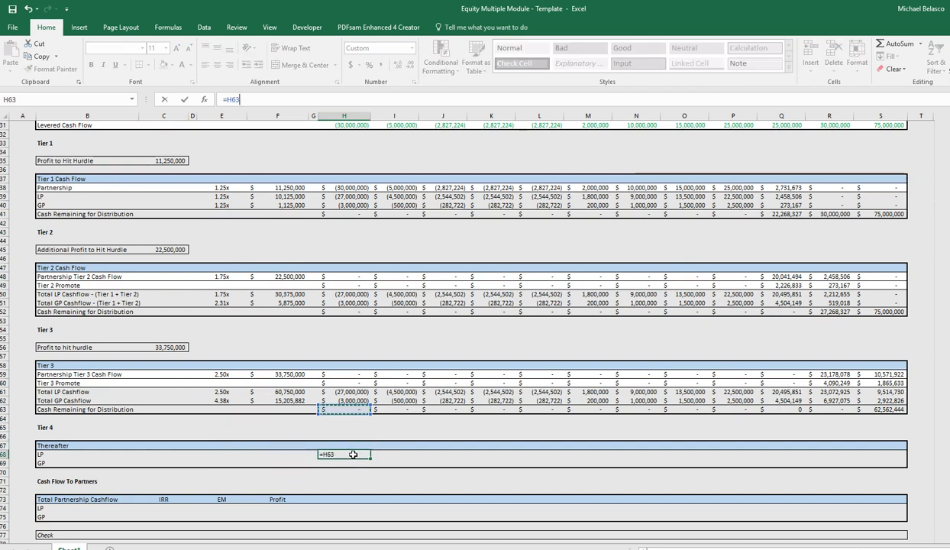
type("*")
key("Left")
key("Left")
key("Left")
key("Left")
key("Left")
key("Left")
key("Left")
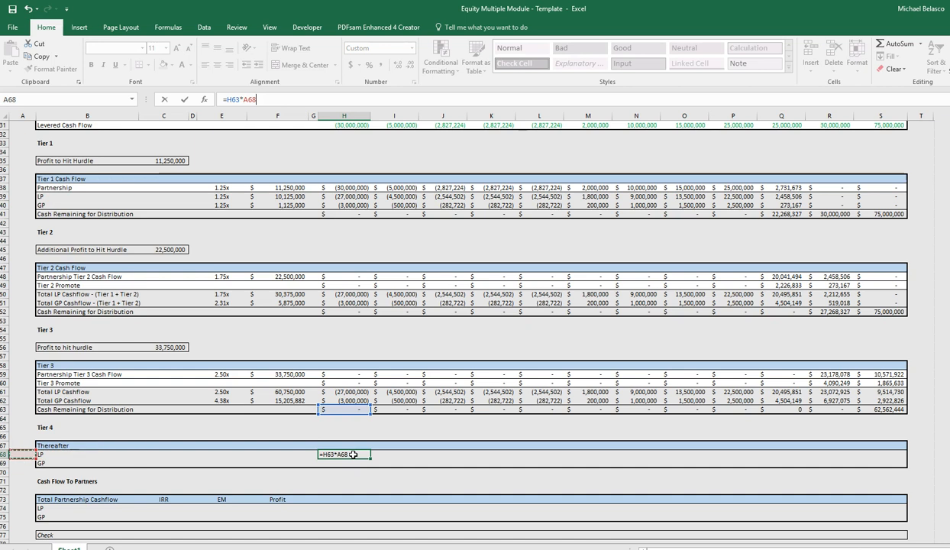
key("ctrl+Up")
key("Down")
key("Down")
key("Down")
key("Down")
key("Down")
key("Down")
key("Down")
key("Down")
key("Down")
key("Down")
key("Down")
key("Down")
key("Down")
key("Down")
key("Down")
key("Down")
key("Down")
key("Down")
key("Down")
key("Down")
key("Right")
key("Right")
key("Down")
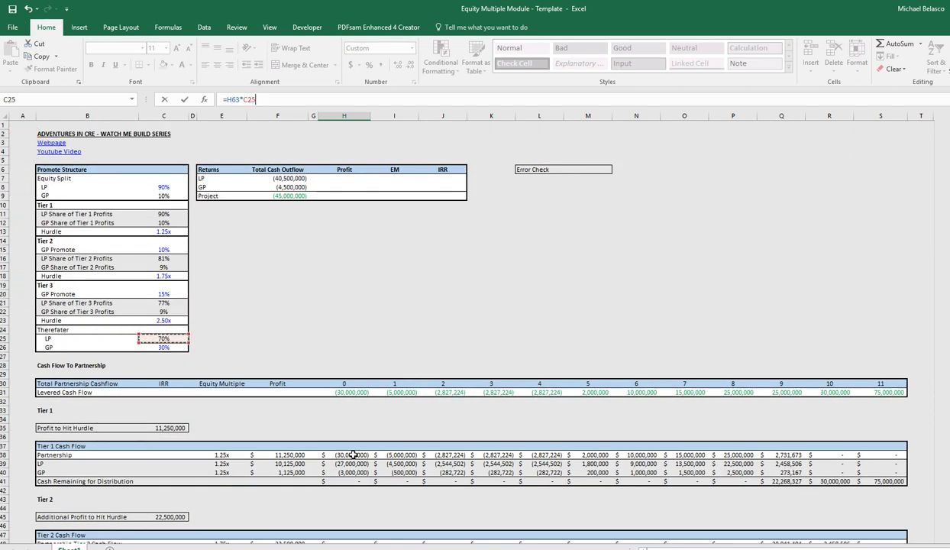
key("F4")
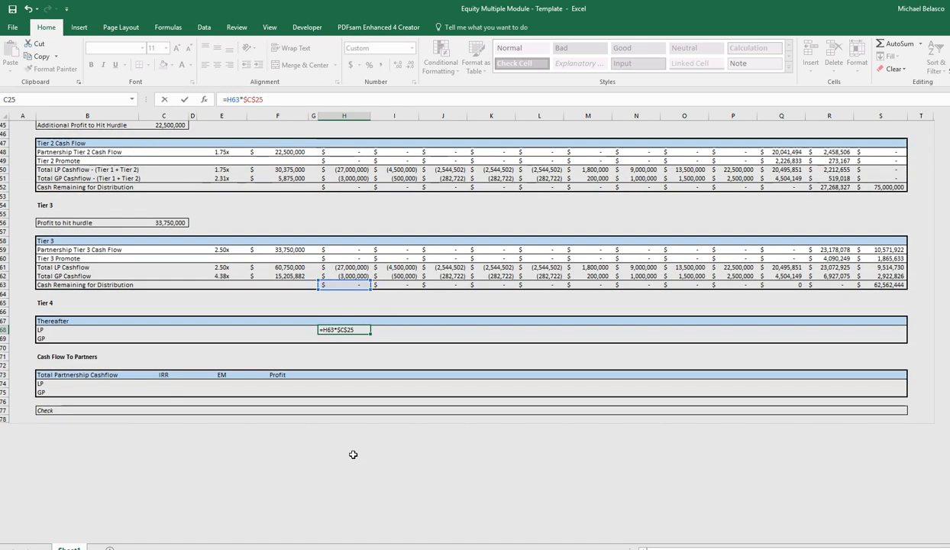
key("F4")
key("ctrl+Return")
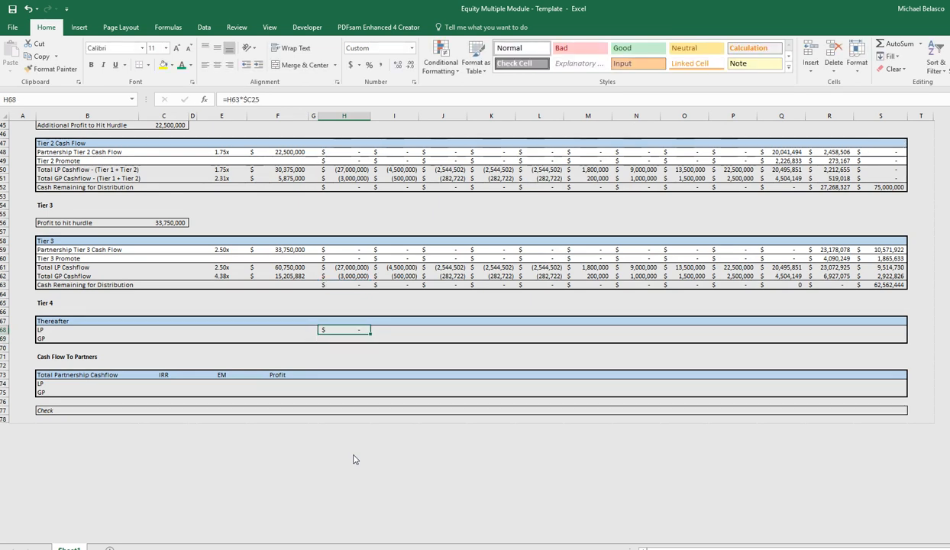
Lock the row of the H63 reference in the H68 formula so it reads =H$63*$C25
key("F2")
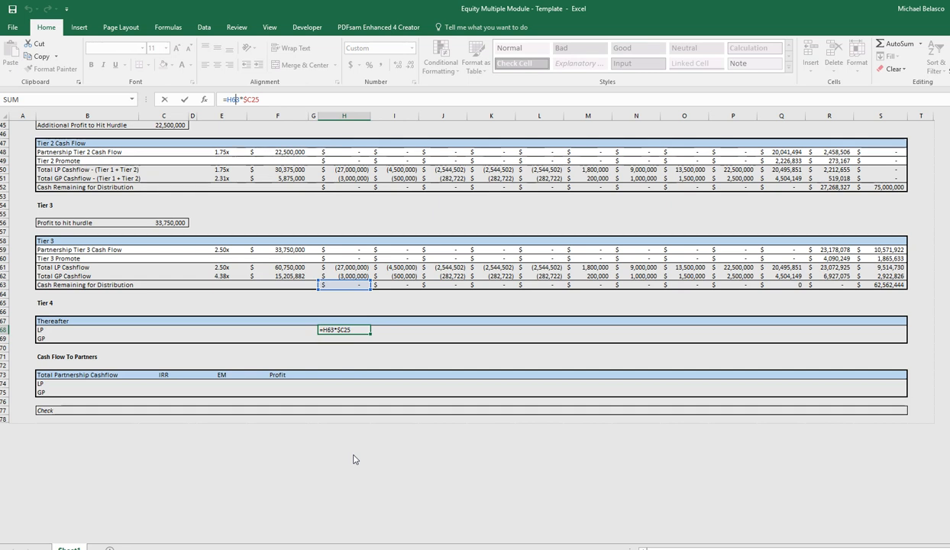
key("F4")
key("F4")
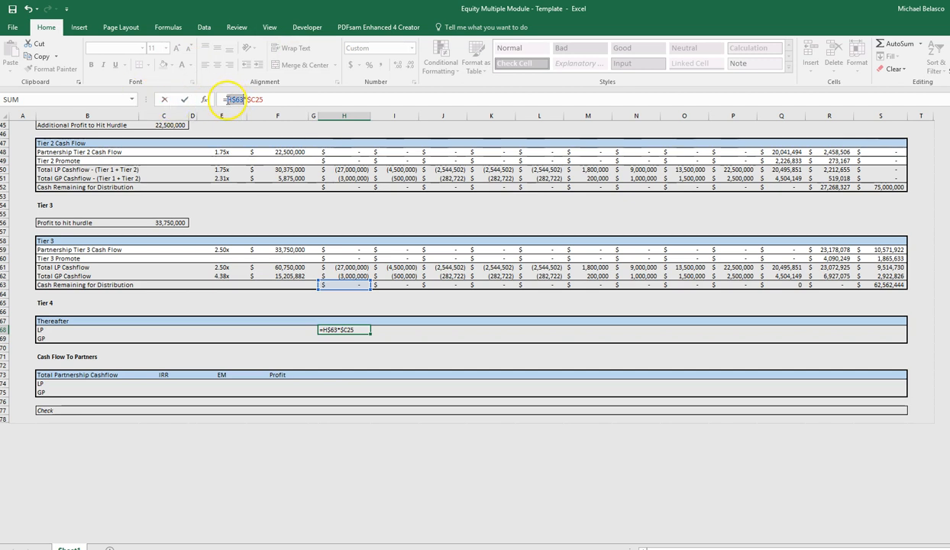
key("ctrl+Return")
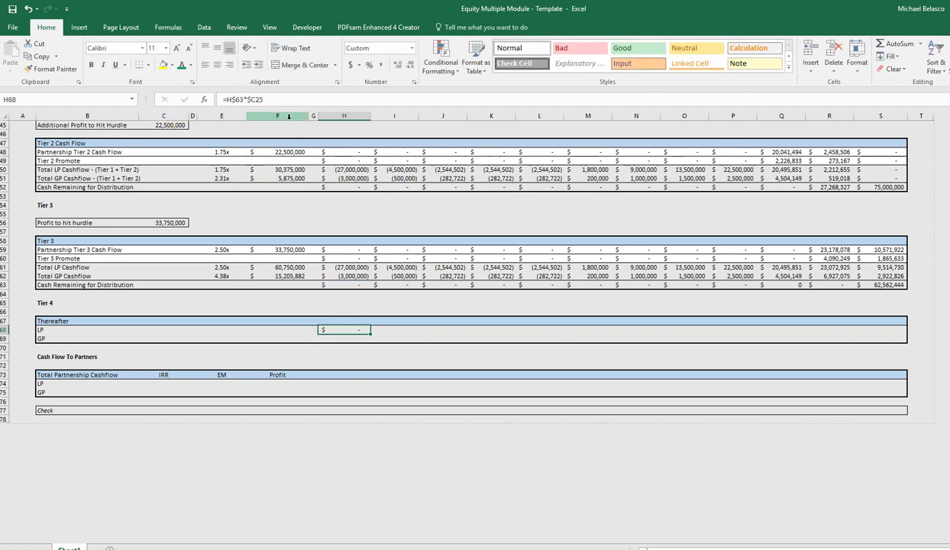
Copy the Tier 4 LP formula in H68 down to the GP cell H69 and check its cell references
key("ctrl+c")
key("Down")
key("ctrl+v")
key("F2")
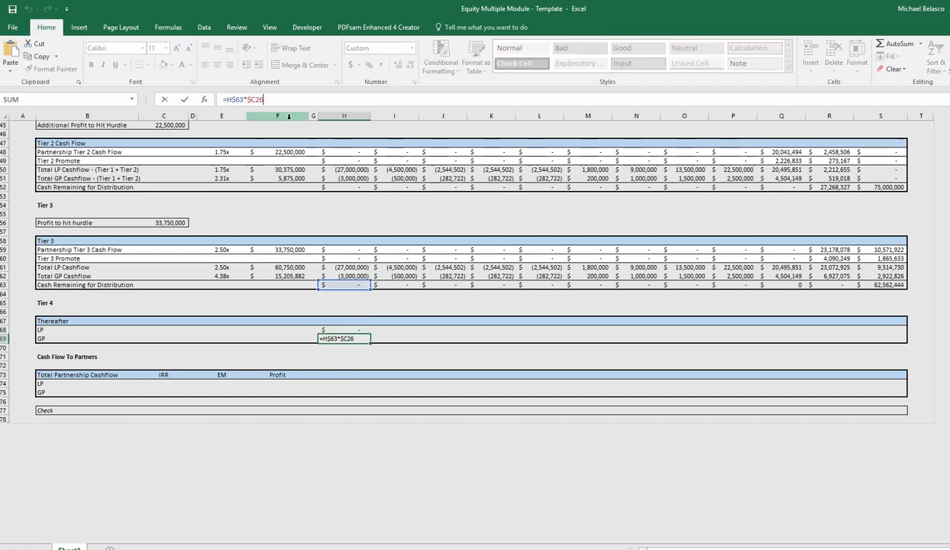
key("Escape")
Copy the Tier 4 LP and GP formulas in H68:H69 across to period 11 in column S
key("Up")
key("shift+Down")
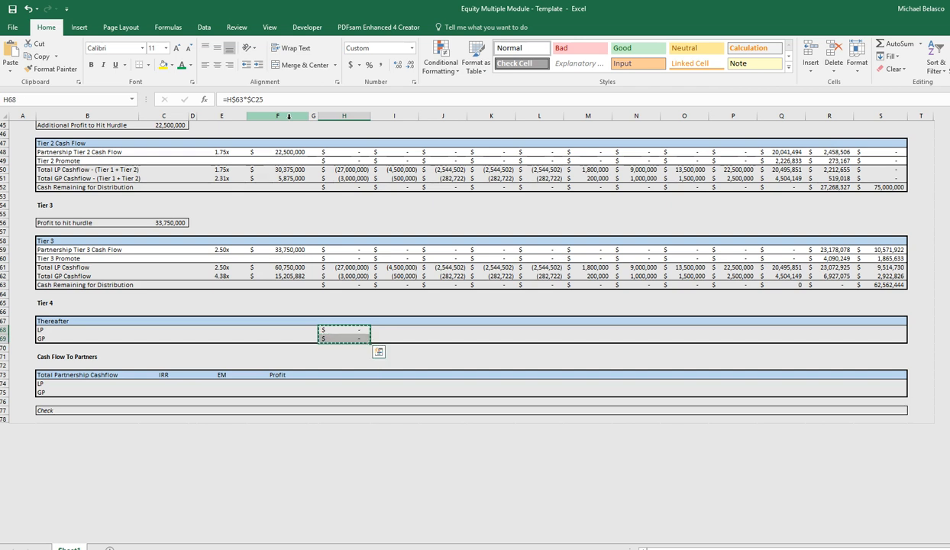
key("shift+Right")
key("shift+Right")
key("shift+Right")
key("shift+Right")
key("shift+Right")
key("shift+Right")
key("shift+Right")
key("shift+Right")
key("shift+Right")
key("shift+Right")
key("shift+Right")
key("shift+Right")
key("shift+Left")
key("Return")
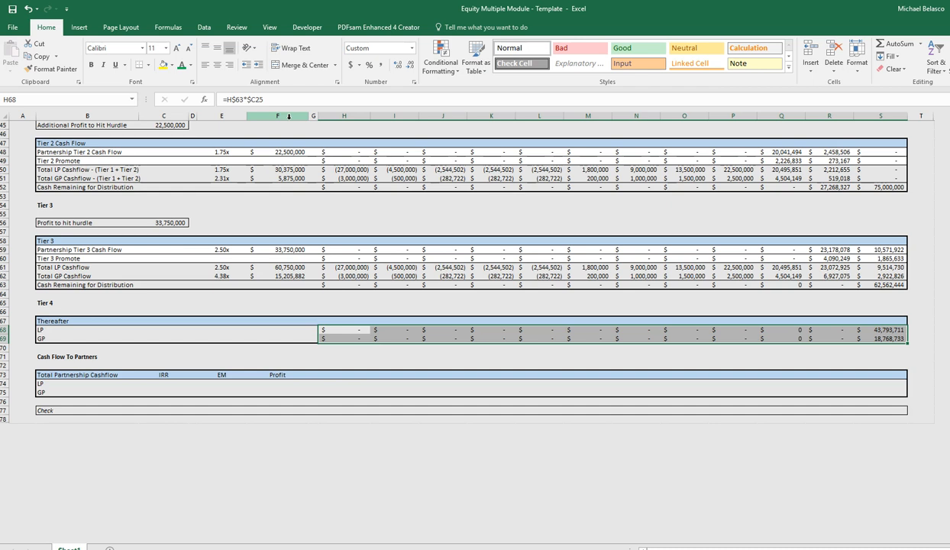
Total the Tier 4 LP cash flow in F68 with the formula =SUM(H68:S68)
key("Left")
key("Left")
key("Left")
key("Left")
key("Right")
key("Right")
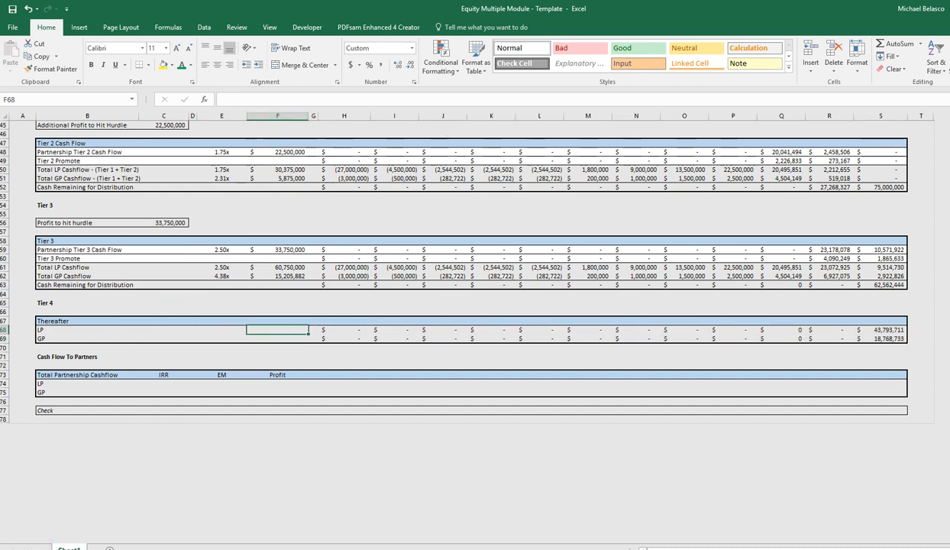
type("=SUM(")
key("Right")
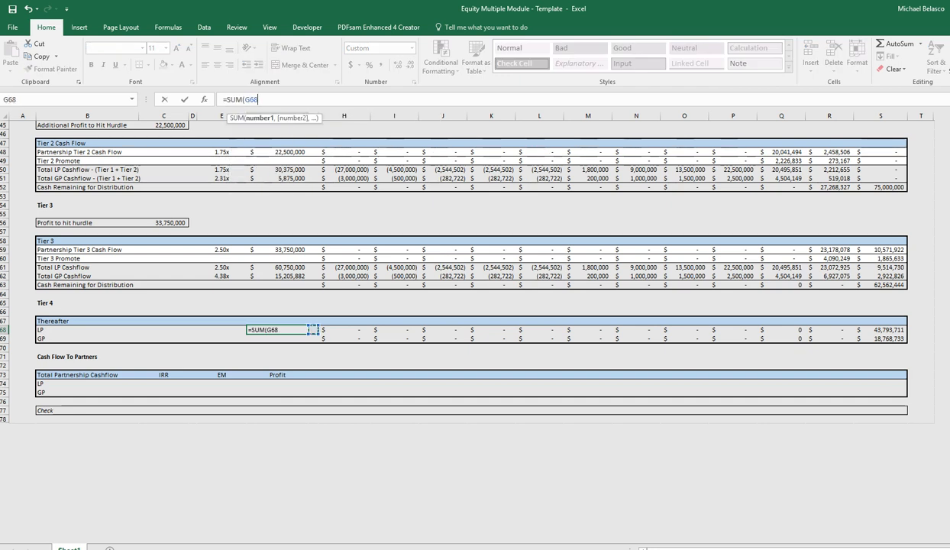
key("ctrl+shift+Right")
key("Return")
Copy the Tier 4 LP total formula in F68 down to the GP cell F69
key("ctrl+c")
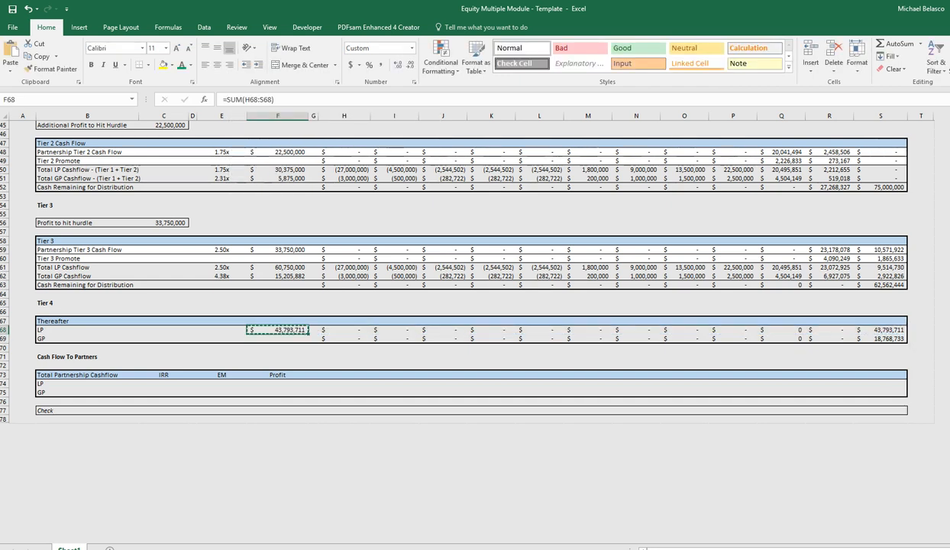
key("Down")
key("ctrl+v")
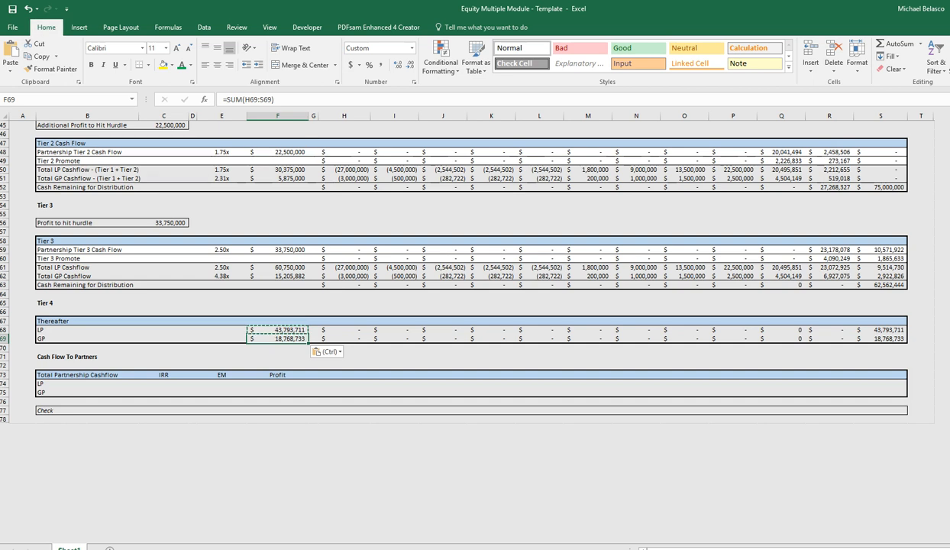
Calculate the LP's total cash flow for period 0 in H74 of the Cash Flow To Partners table with the formula =H68+H61
key("Down")
key("Down")
key("Down")
key("Down")
key("Down")
key("Escape")
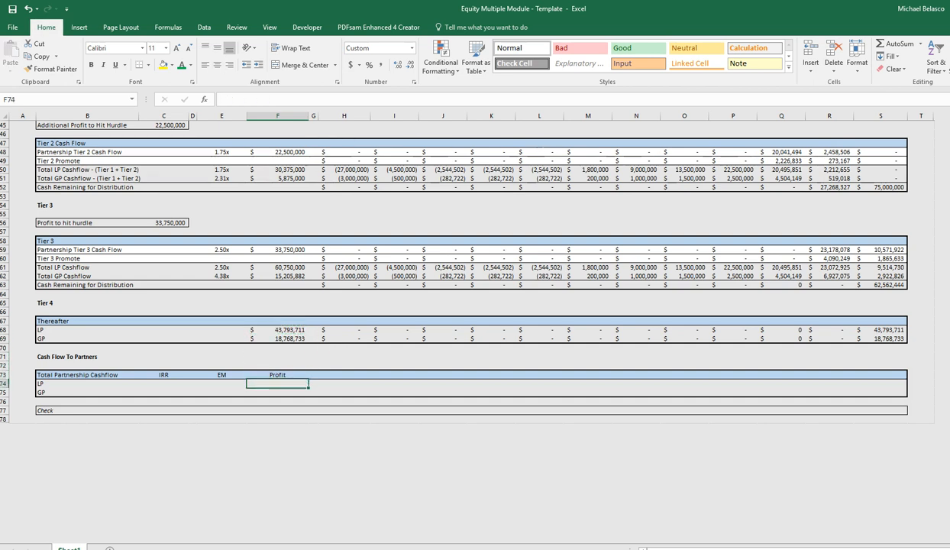
key("Right")
key("Right")
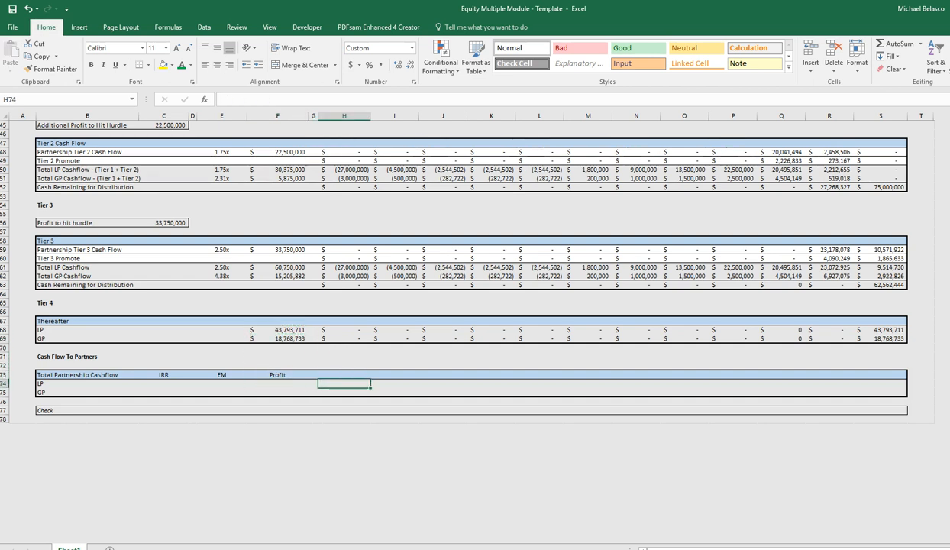
type("=")
key("Up")
key("Up")
key("Up")
key("Up")
key("Up")
key("Up")
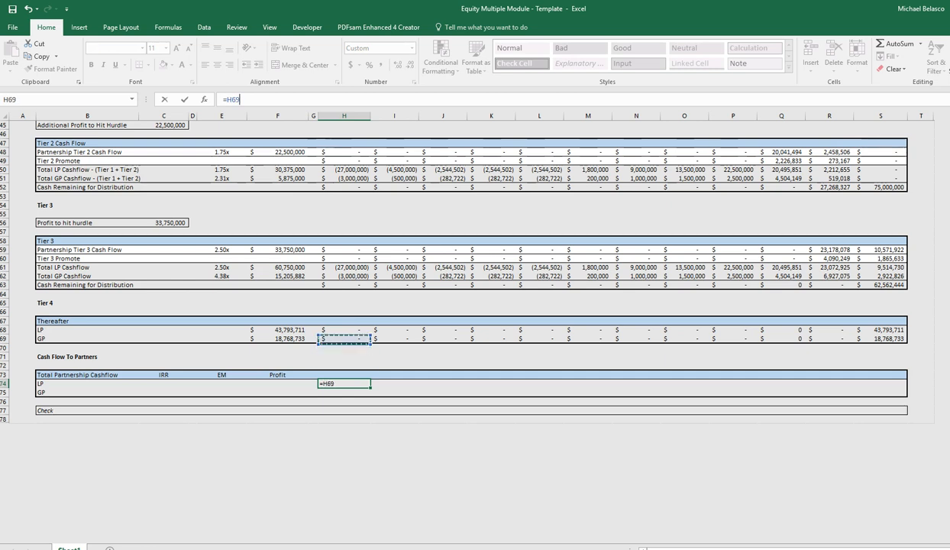
type("+")
key("Up")
key("Up")
key("Up")
key("Up")
key("Up")
key("Up")
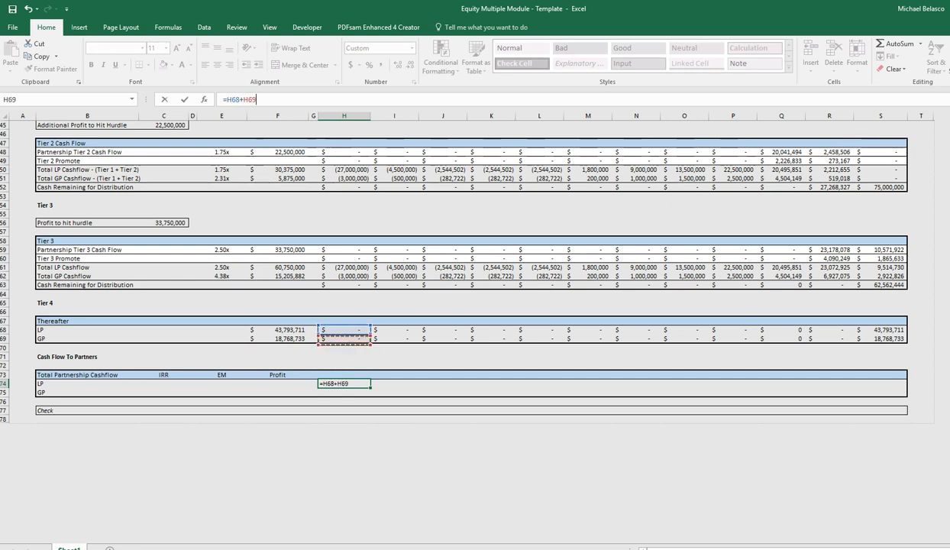
key("Up")
key("Up")
key("Up")
key("Up")
key("Up")
key("Up")
key("Up")
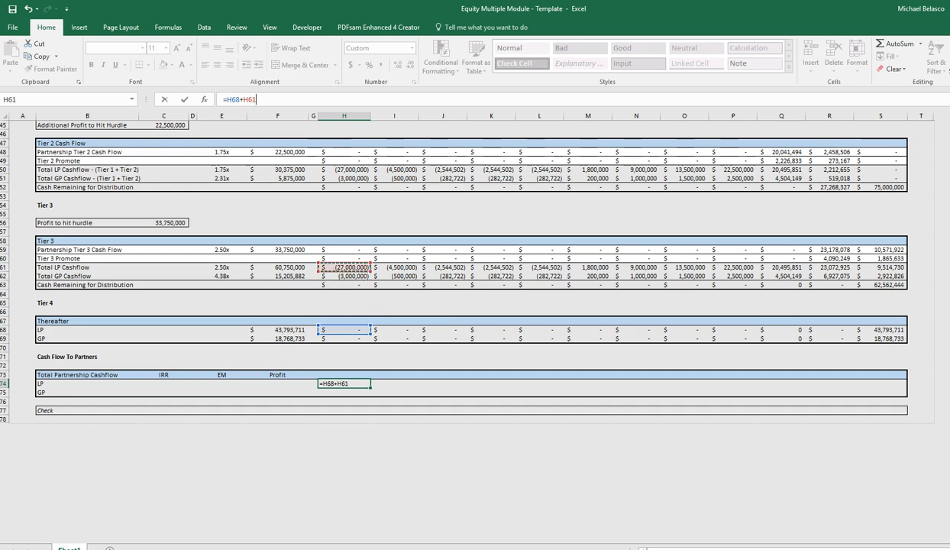
key("Return")
Copy the H74 formula to the LP and GP rows for all periods of the Cash Flow To Partners table, H74:S75
key("Up")
key("shift+Right")
key("shift+Right")
key("shift+Right")
key("shift+Right")
key("shift+Right")
key("shift+Right")
key("shift+Right")
key("shift+Right")
key("shift+Right")
key("shift+Right")
key("shift+Right")
key("shift+Down")
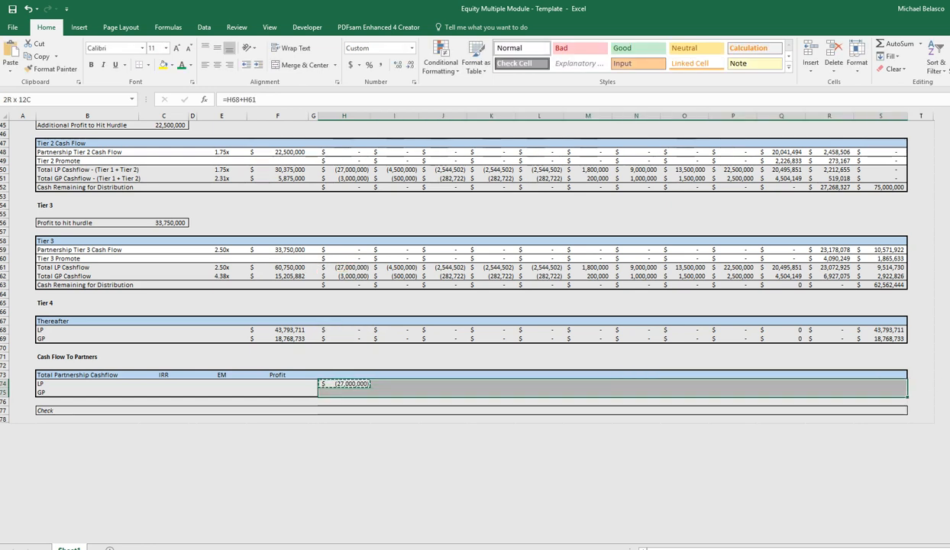
key("ctrl+v")
key("Escape")
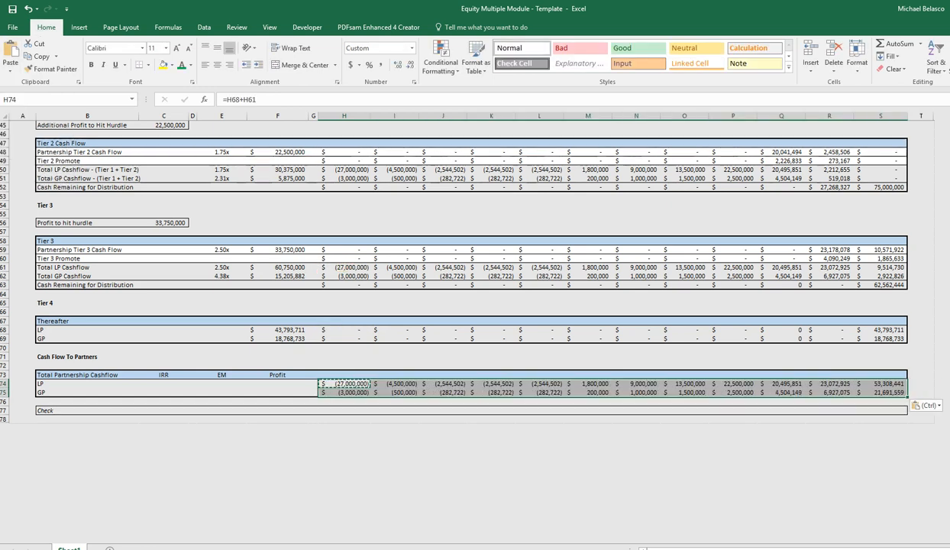
key("Left")
key("Left")
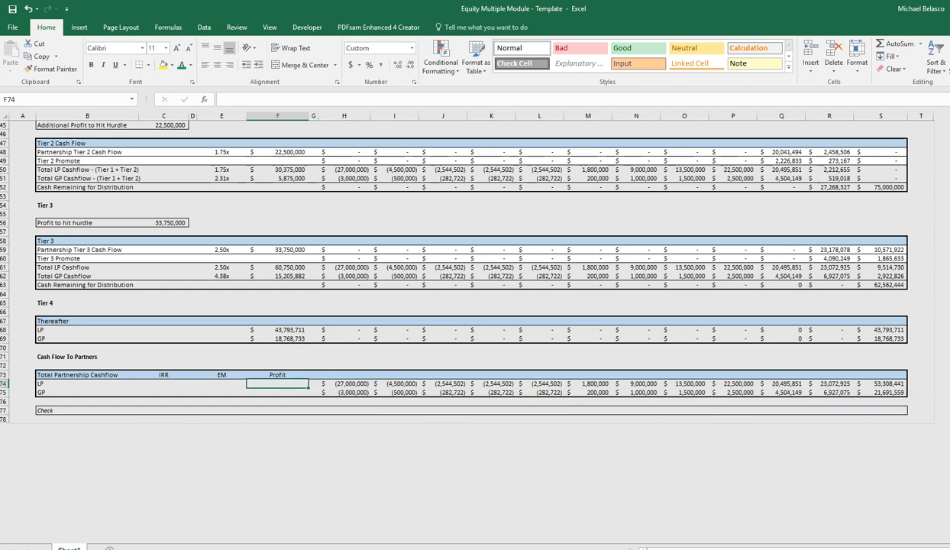
Total the LP's profit in F74 of the Cash Flow To Partners table with the formula =SUM(H74:S74)
type("=sum(")
key("Right")
key("Right")
key("ctrl+shift+Right")
key("Return")
key("Up")
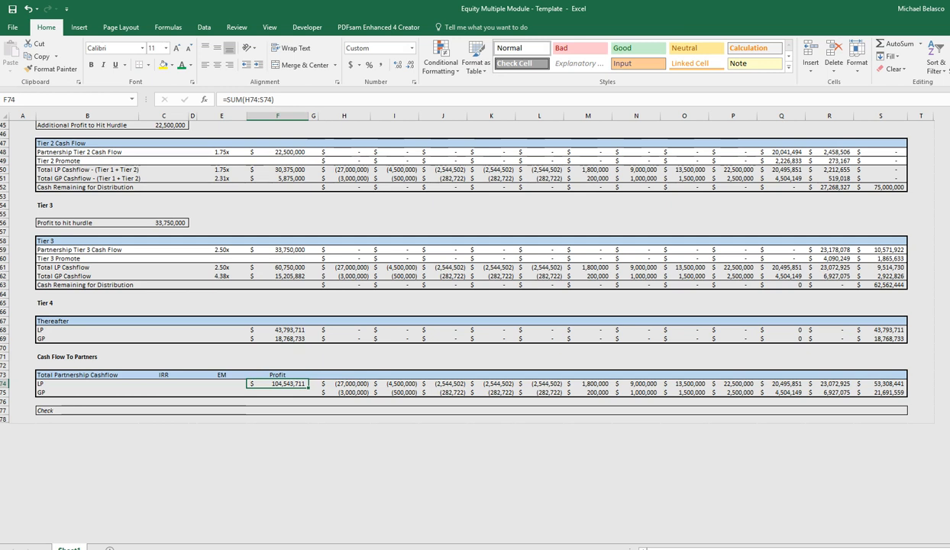
Copy the LP profit formula in F74 down to the GP cell F75
key("ctrl+c")
key("Down")
key("ctrl+v")
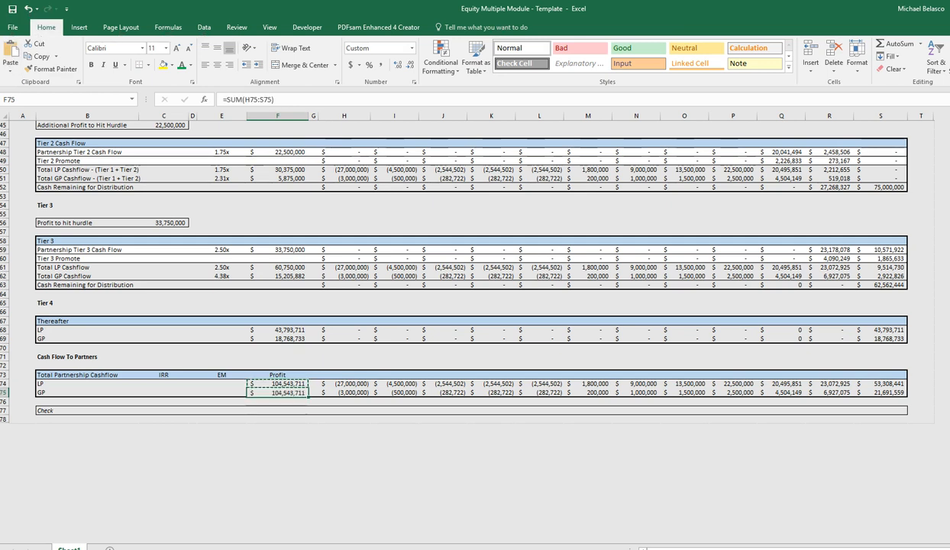
Enter the LP equity multiple formula =(SUM(H74:S74)+-F7/-F7) in E74, accepting the proposed closing parenthesis
key("Left")
key("Up")
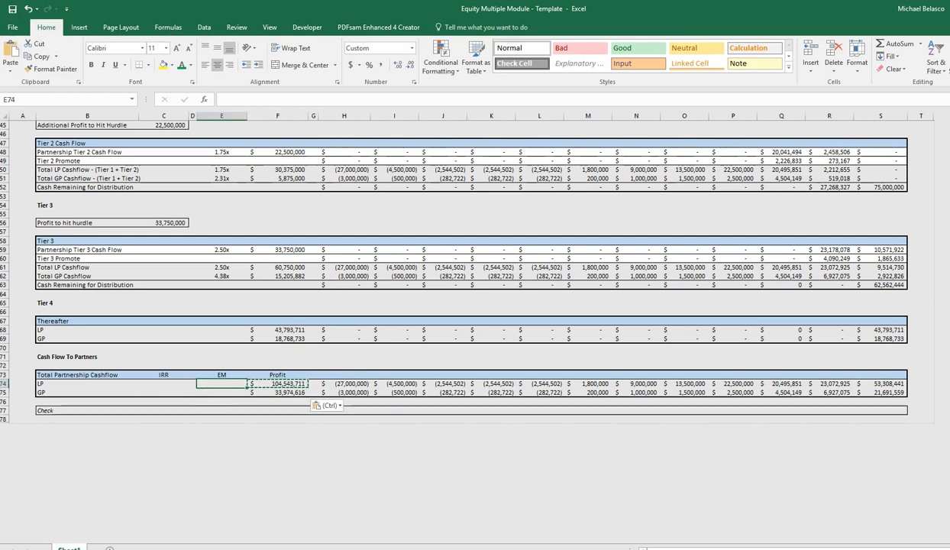
type("=(SUM(")
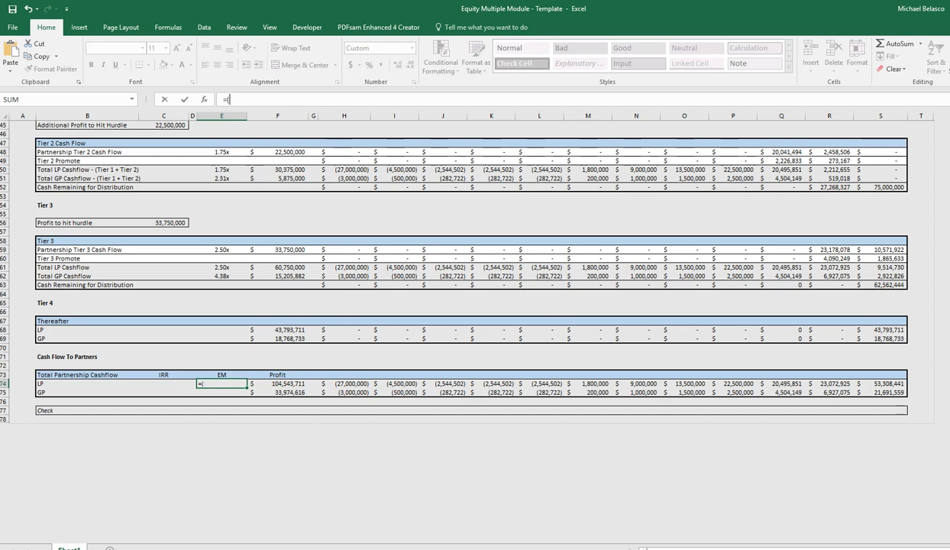
key("Right")
key("Right")
key("Right")
key("ctrl+shift+Right")
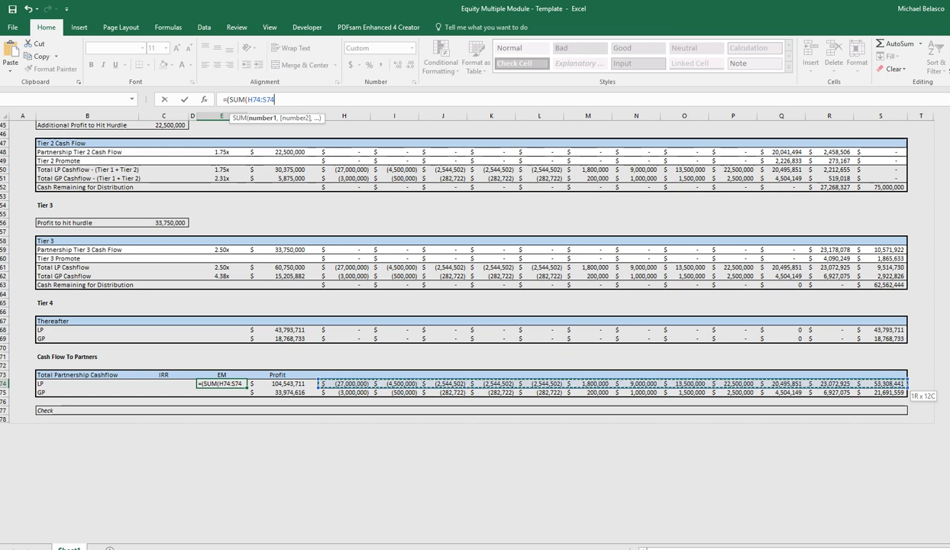
type(")+-")
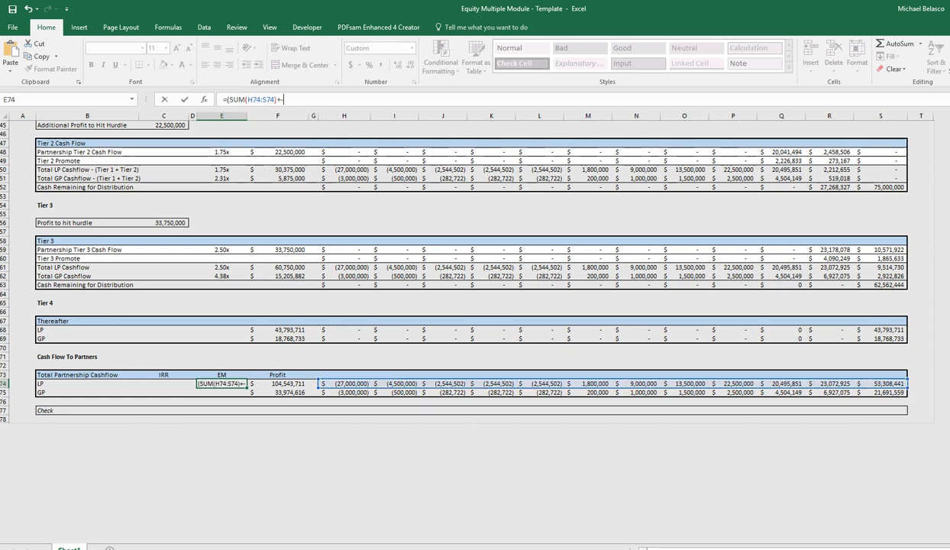
key("Page_Up")
key("Up")
key("Up")
key("Up")
key("Right")
key("ctrl+Up")
key("Up")
key("Up")
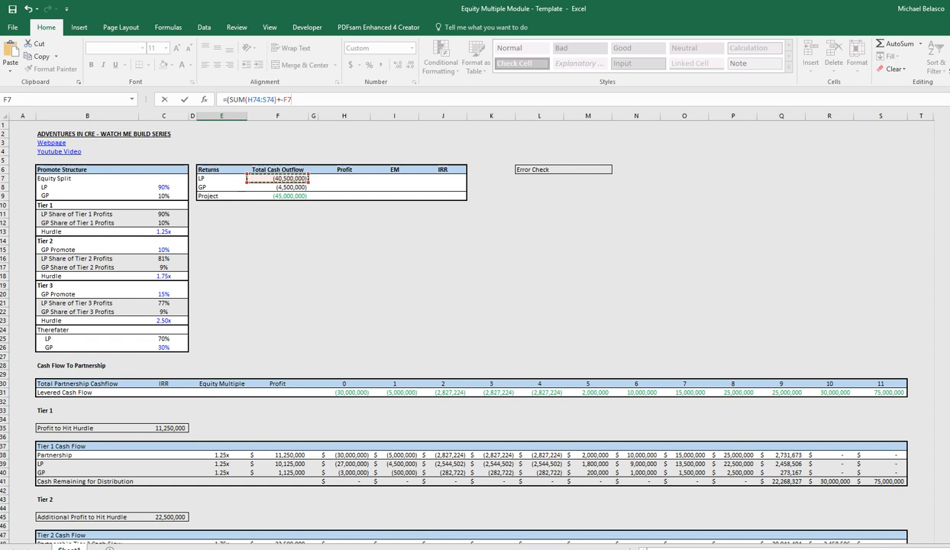
type("?")
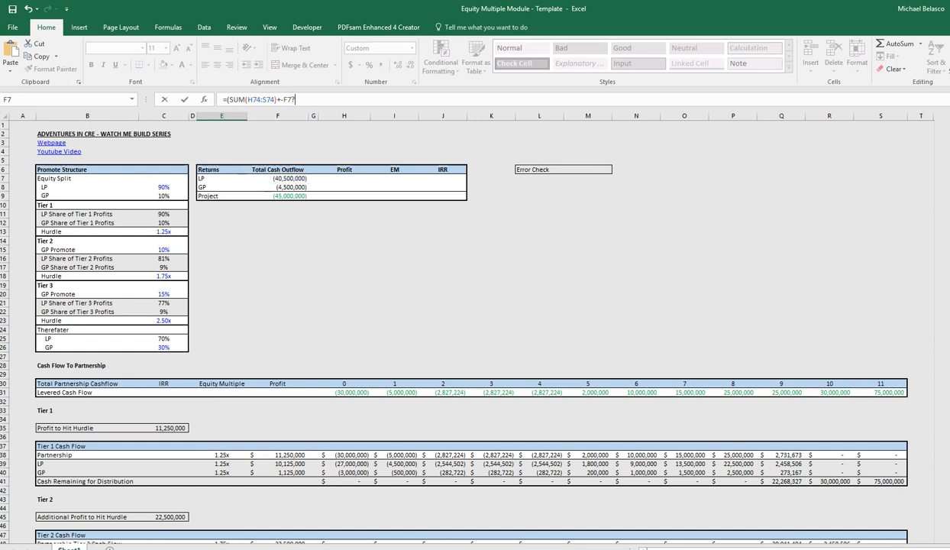
type("-f7")
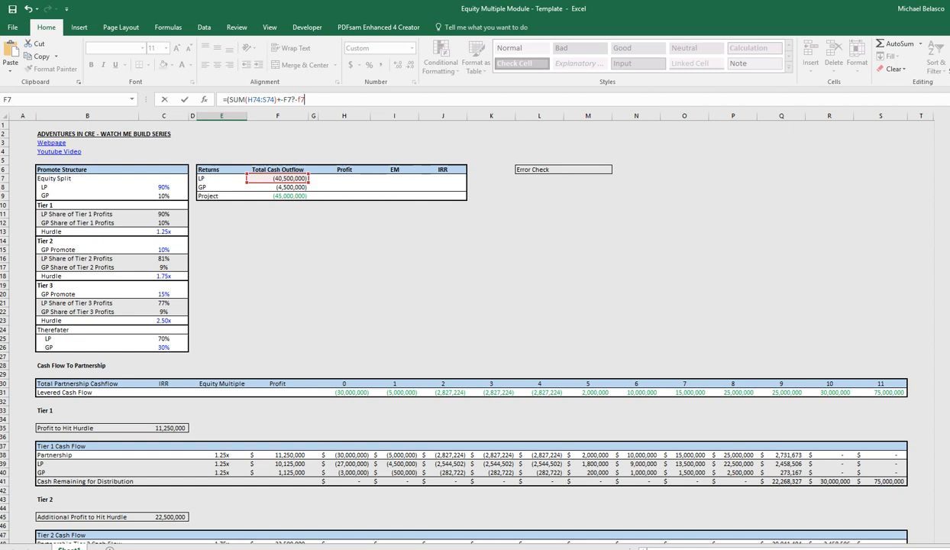
key("BackSpace")
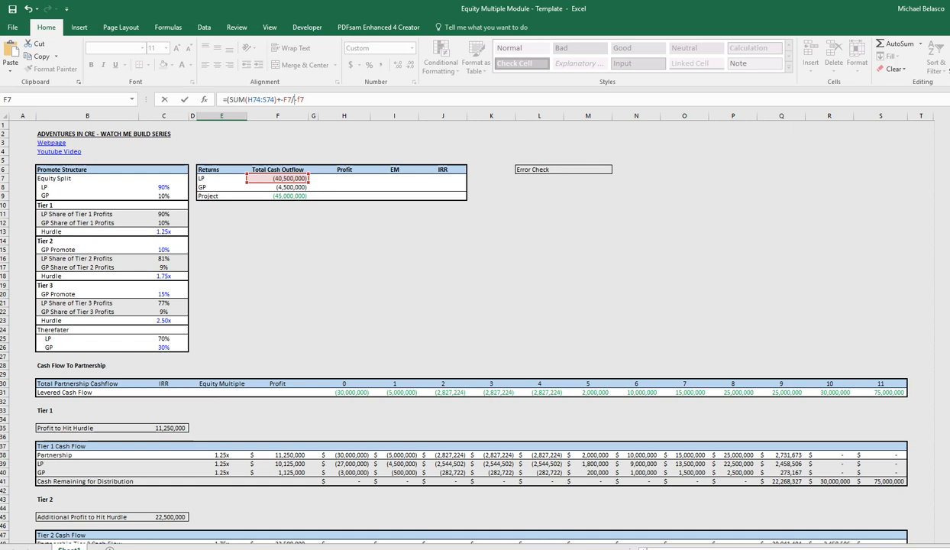
key("Return")
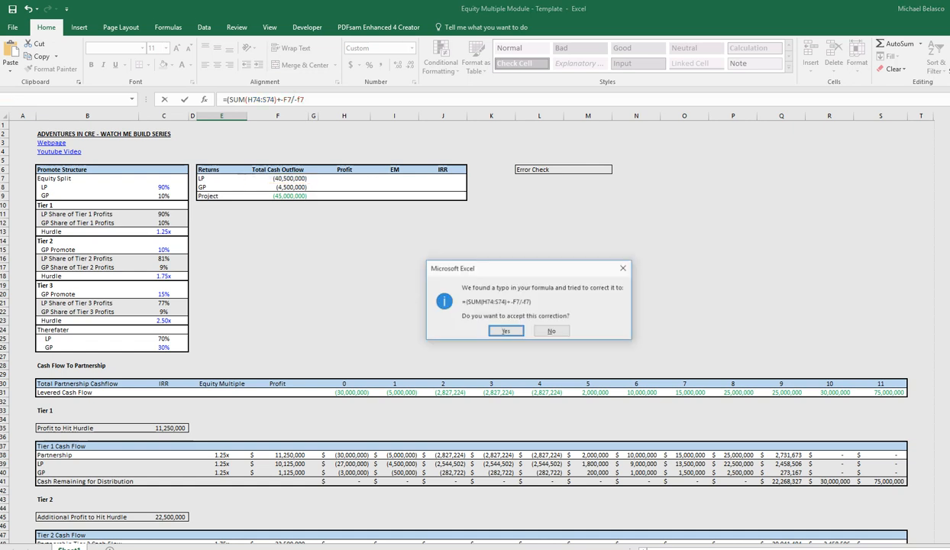
key("Return")
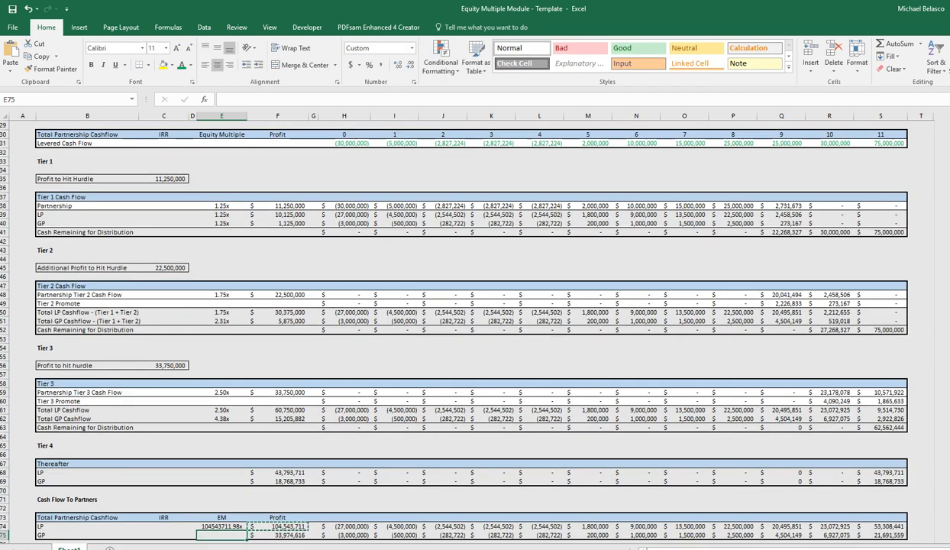
Correct the parentheses of the LP equity multiple formula in E74 to =(SUM(H74:S74)+-F7)/-F7
key("Up")
key("F2")
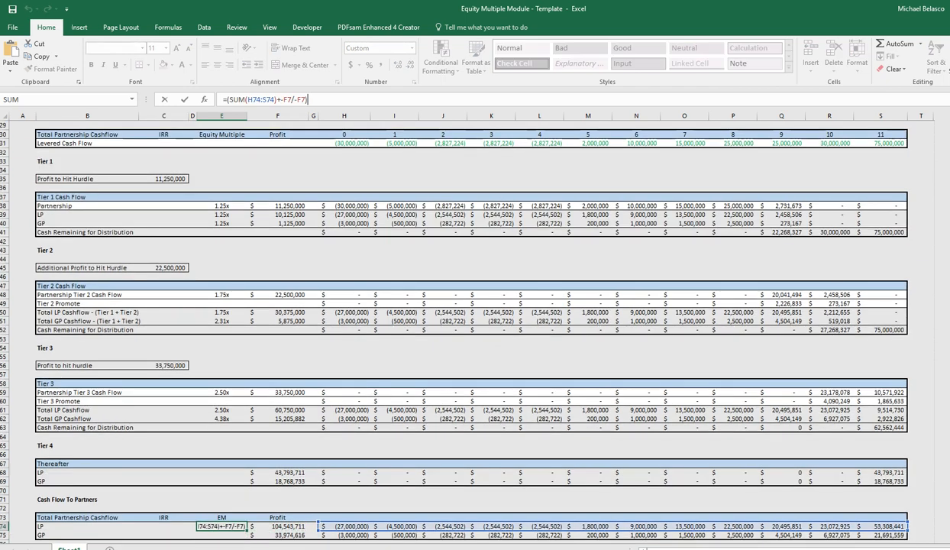
key("BackSpace")
type(")")
key("Return")
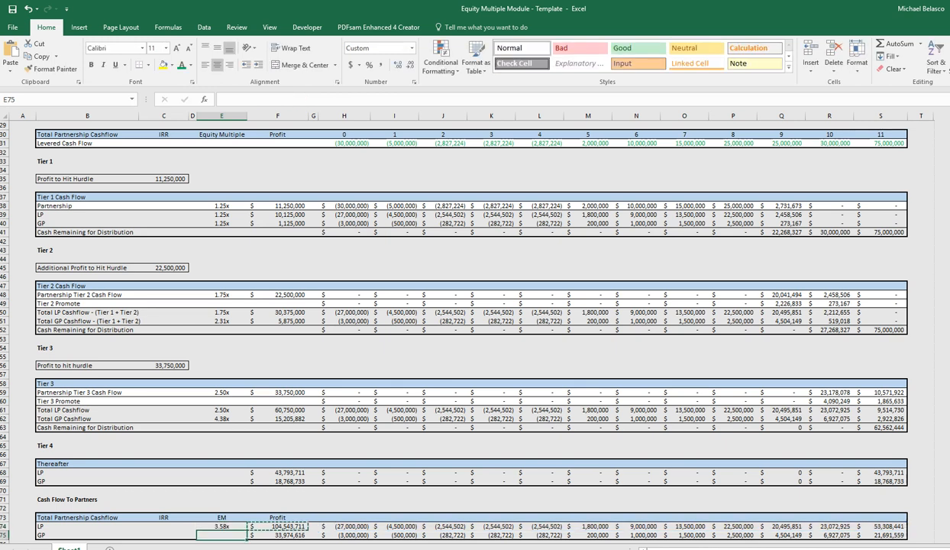
Copy the LP equity multiple formula in E74 down to the GP cell E75
key("Up")
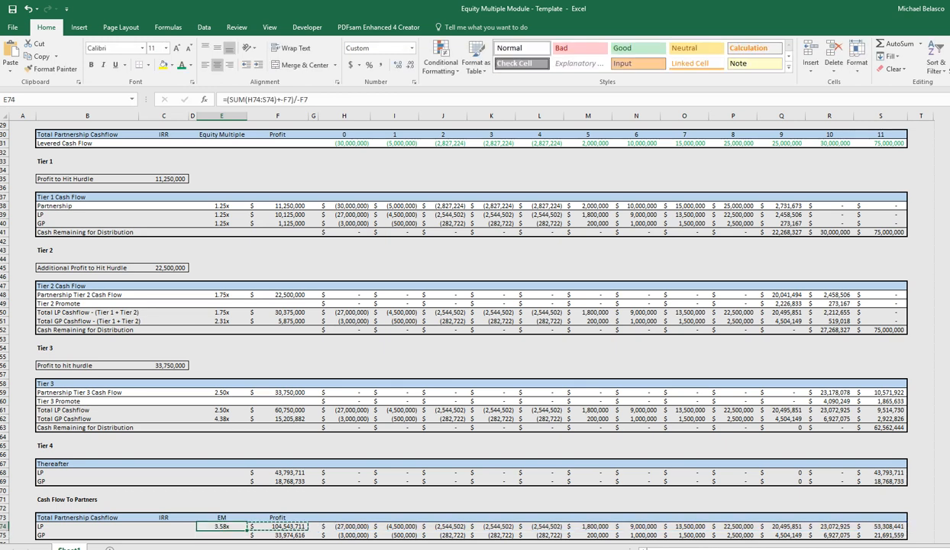
key("ctrl+c")
key("Down")
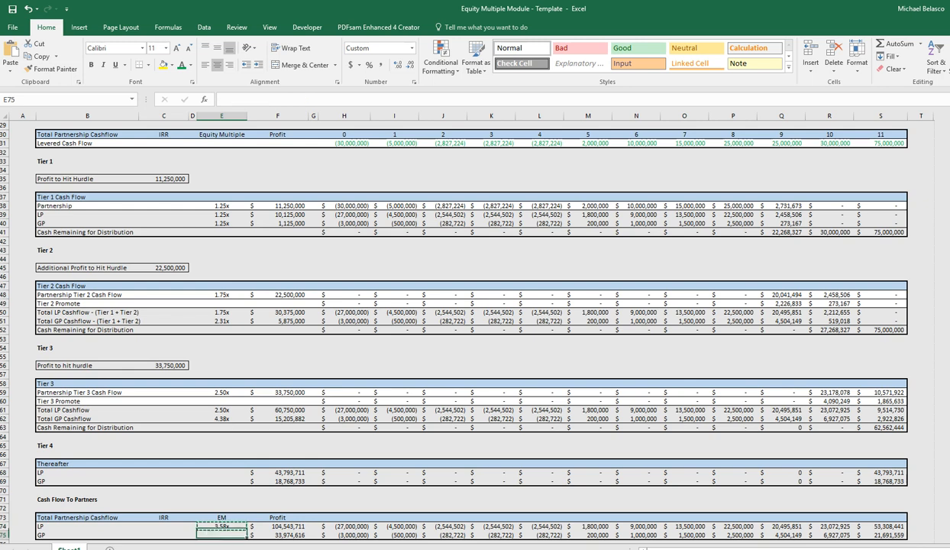
left_click(11, 55)
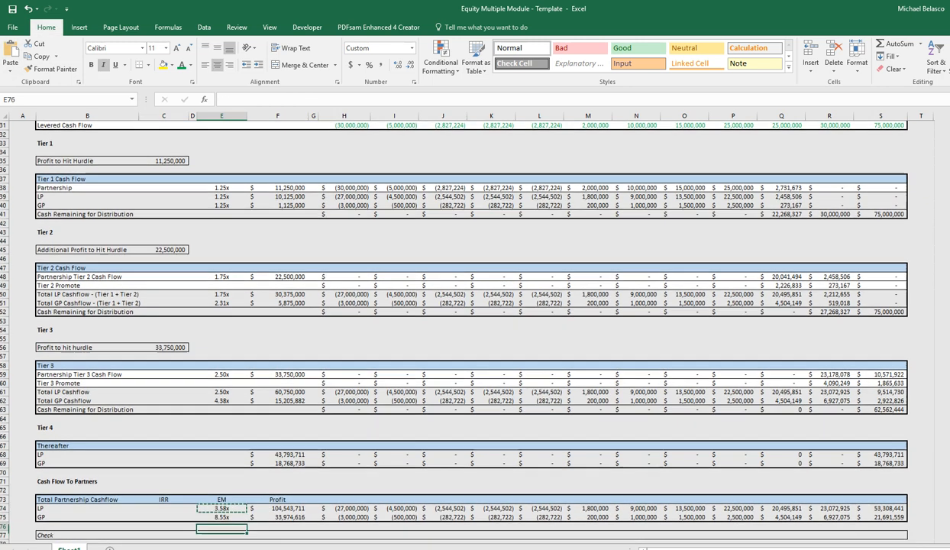
Check which cells the GP equity multiple formula in E75 references, including the GP total cash outflow
key("F2")
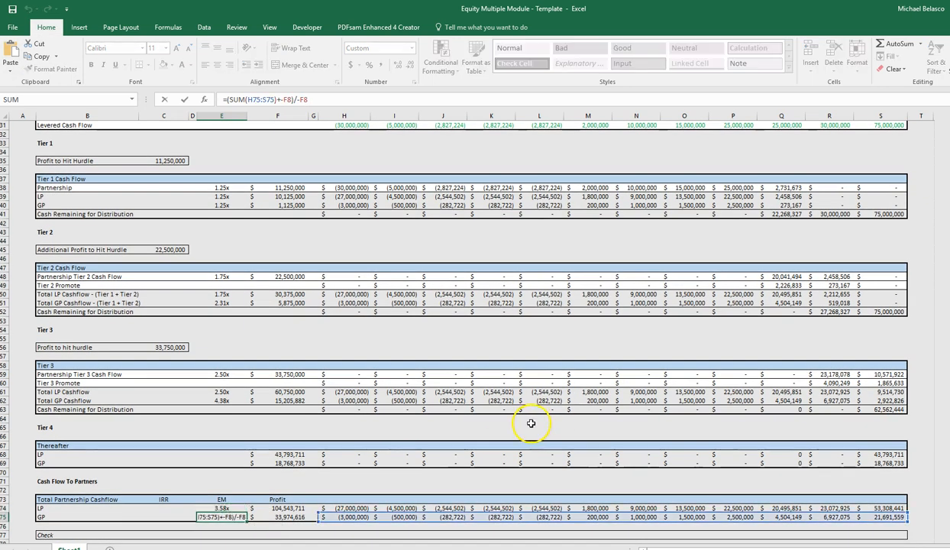
scroll(441, 322, "up", 9)
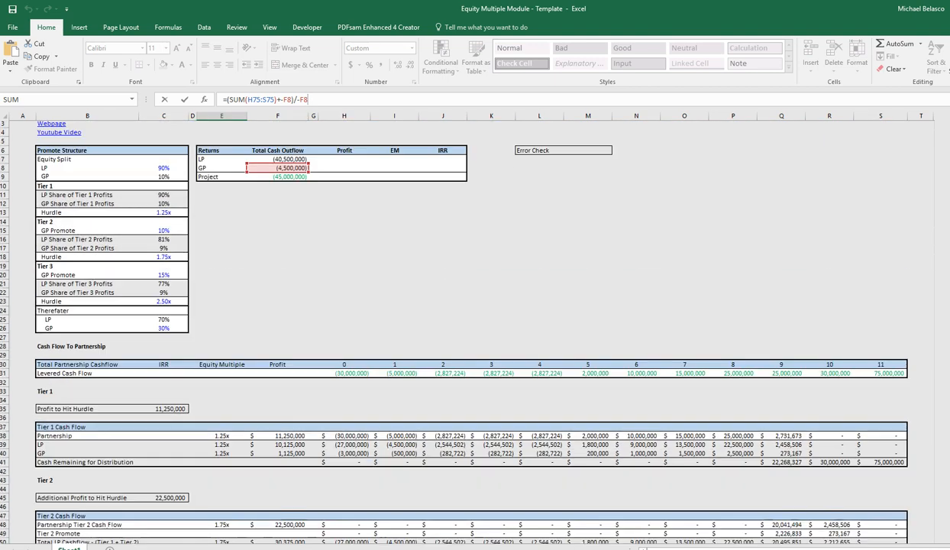
scroll(441, 322, "down", 8)
scroll(441, 321, "down", 2)
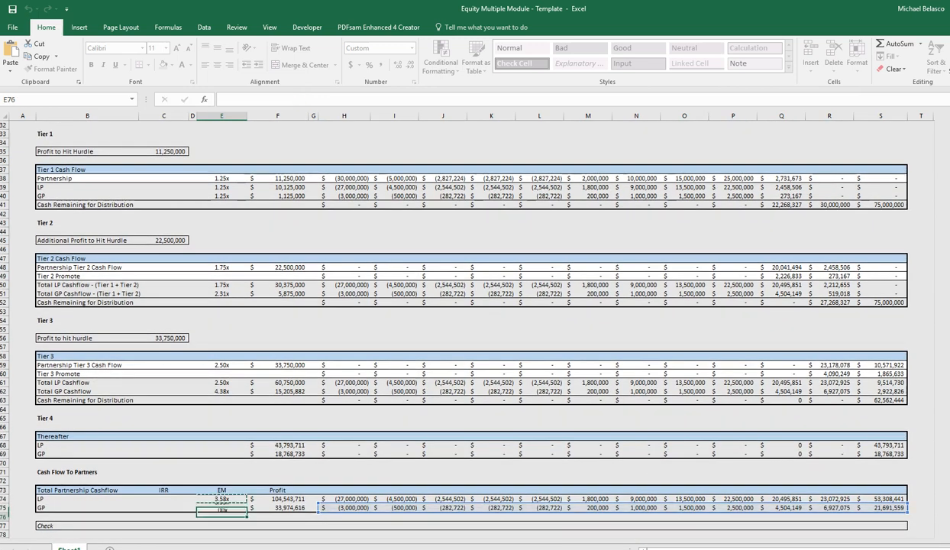
key("Return")
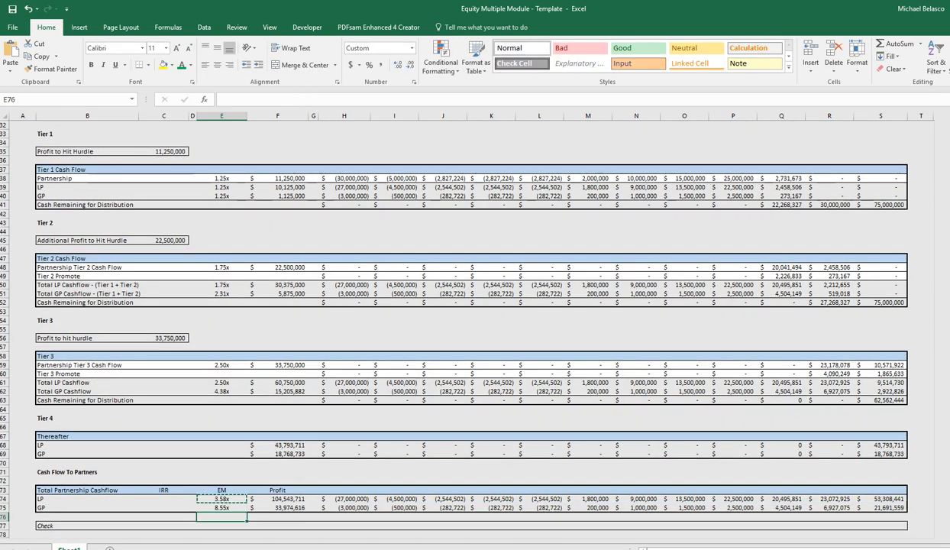
key("Escape")
Calculate the LP's IRR in C74 with the formula =IRR(H74:S74)
left_click(240, 498)
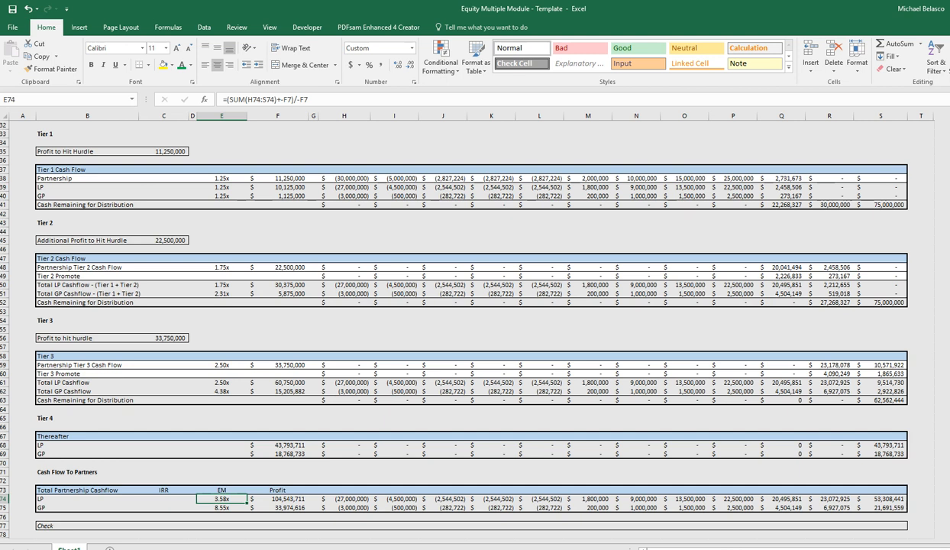
key("Left")
key("Left")
type("=IRR(")
key("Right")
key("Right")
key("Right")
key("Right")
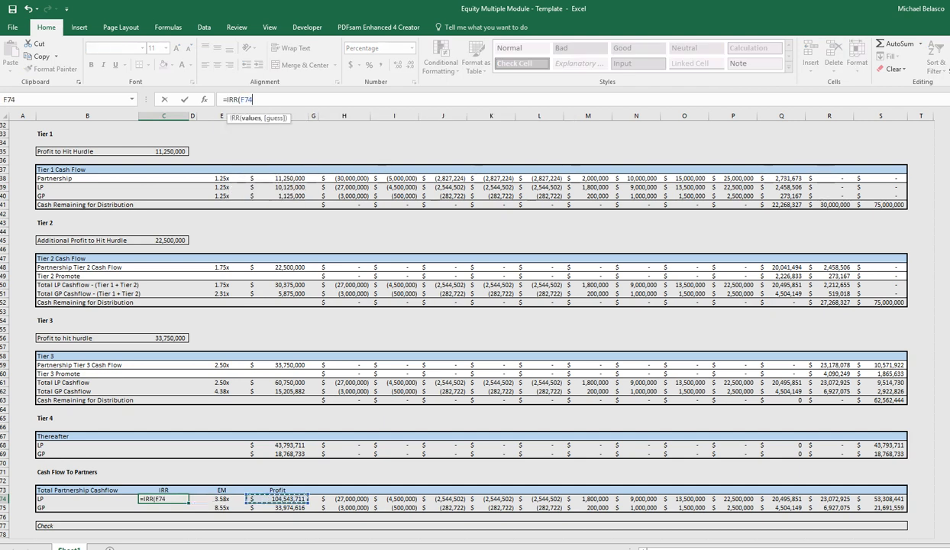
key("Right")
key("ctrl+shift+Right")
key("ctrl+Return")
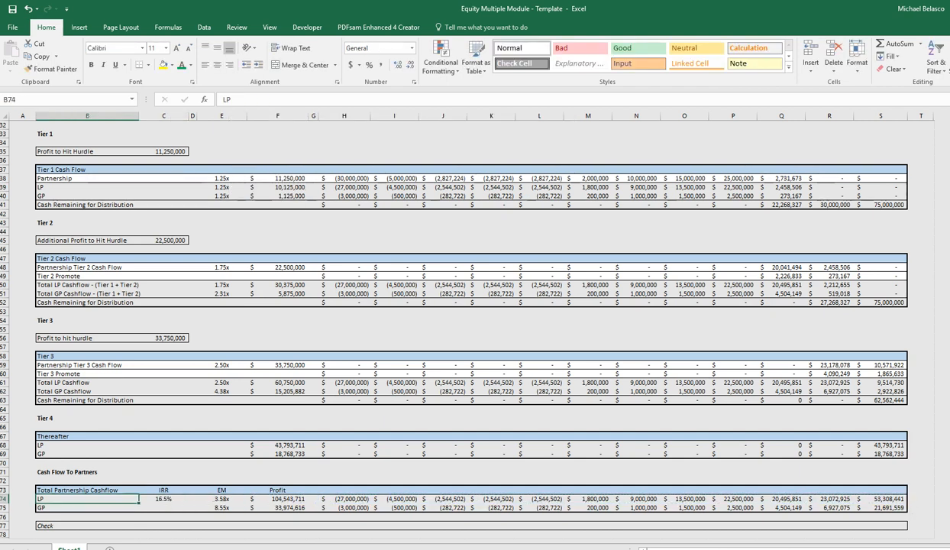
Copy the LP IRR formula in C74 down to the GP cell C75
key("ctrl+c")
key("Down")
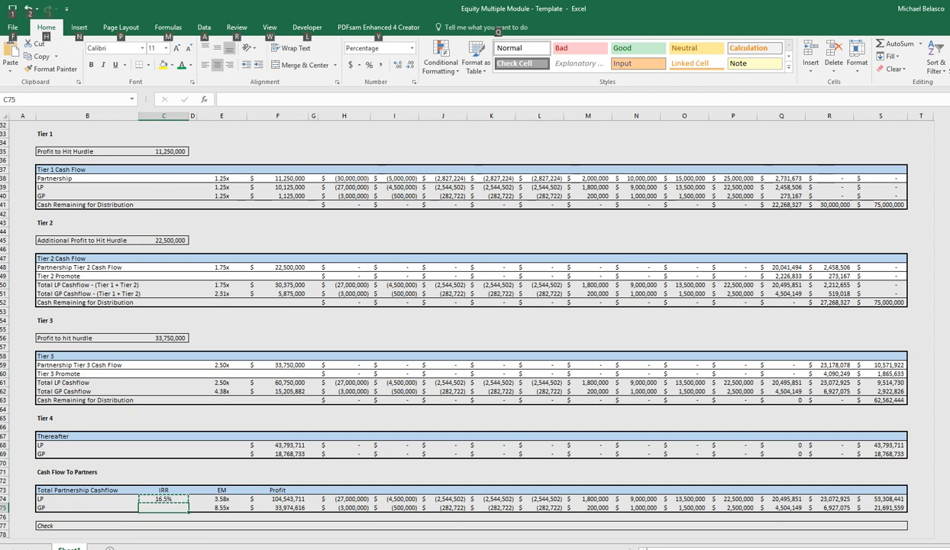
key("ctrl+v")
key("Escape")
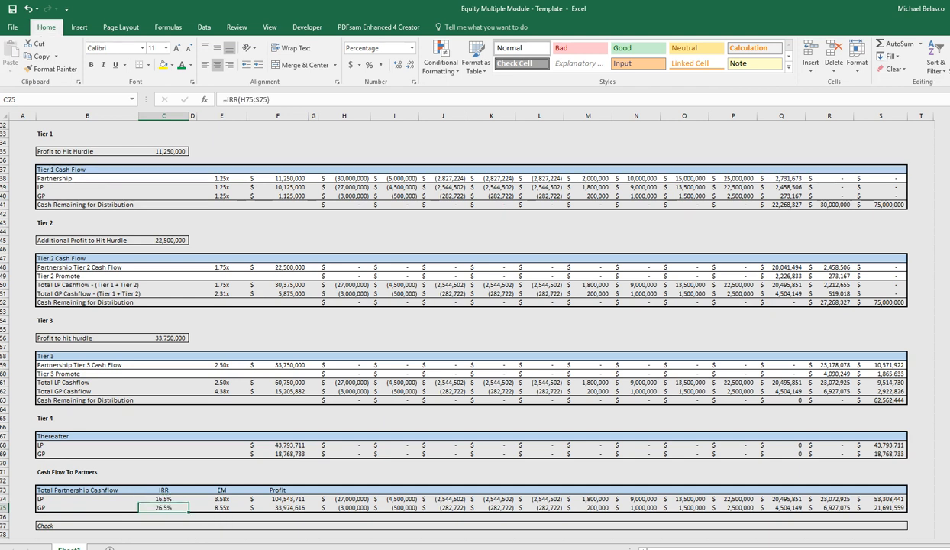
Add the LP and GP profits in F77 of the Check row with the formula =SUM(F74:F75)
key("Down")
key("Down")
key("Up")
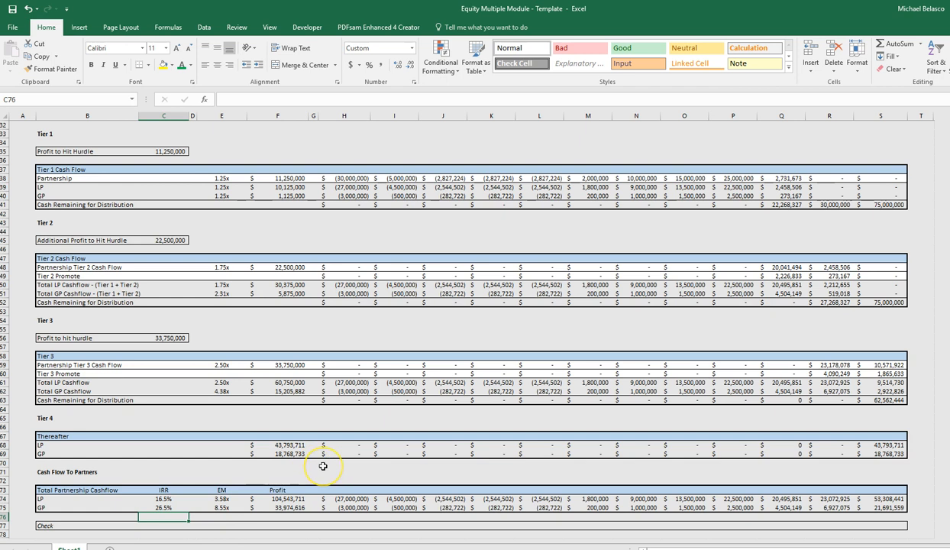
key("Right")
key("Right")
key("Right")
key("Down")
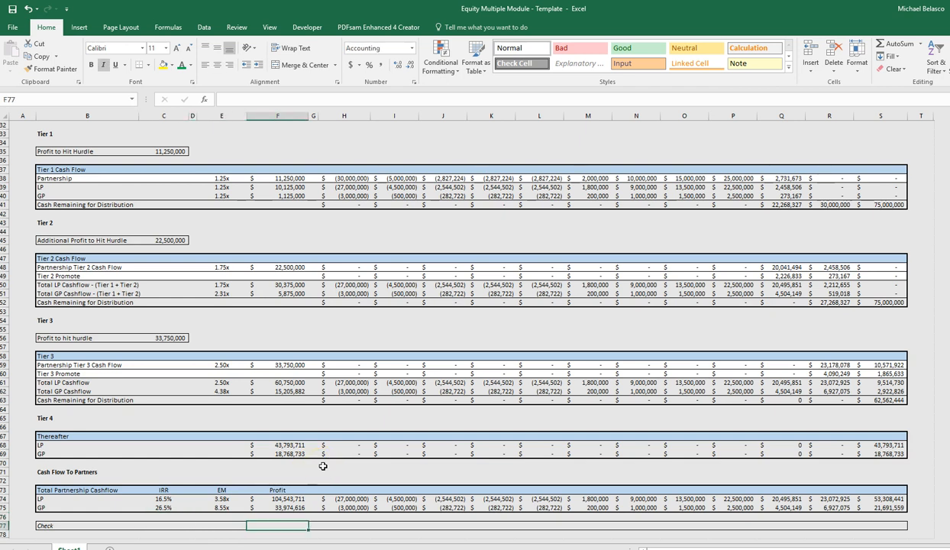
type("=SUM(")
key("Up")
key("Up")
key("Up")
key("shift+Down")
key("ctrl+Return")
Copy the F77 check formula across the Check row through S77
key("ctrl+c")
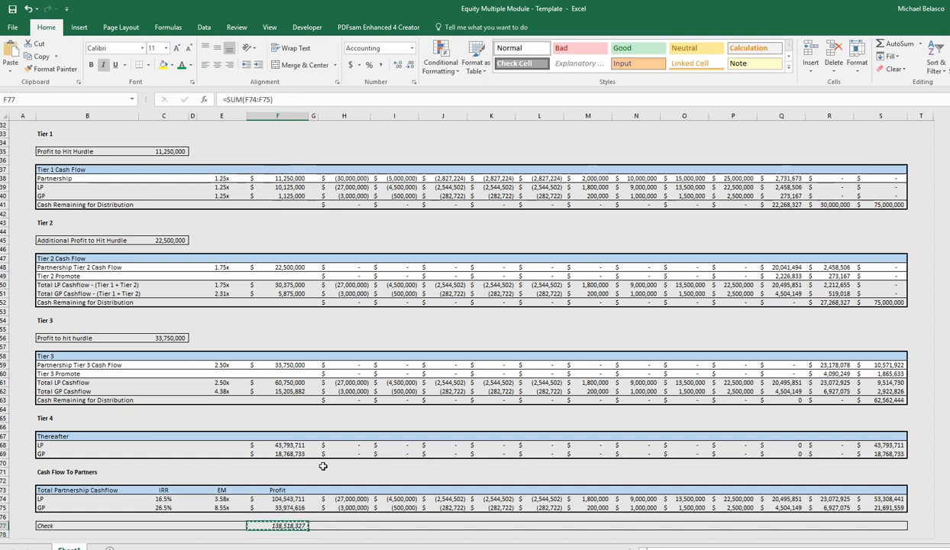
key("shift+Right")
key("shift+Right")
key("shift+Right")
key("shift+Right")
key("shift+Right")
key("shift+Right")
key("shift+Right")
key("shift+Right")
key("shift+Right")
key("shift+Right")
key("shift+Right")
key("shift+Right")
key("shift+Right")
key("Return")
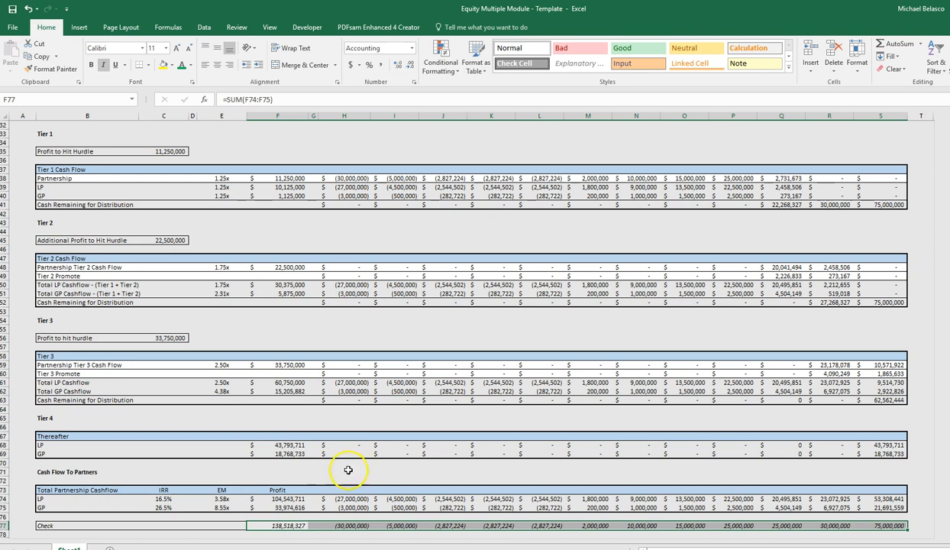
Total the partnership's levered cash flow profit in F31 with the formula =SUM(H31:S31)
scroll(356, 477, "up", 8)
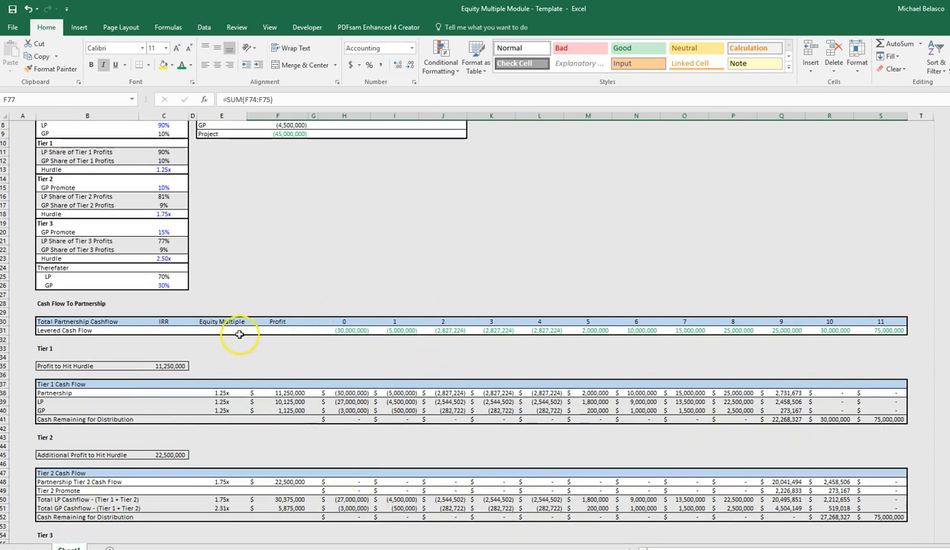
left_click(276, 328)
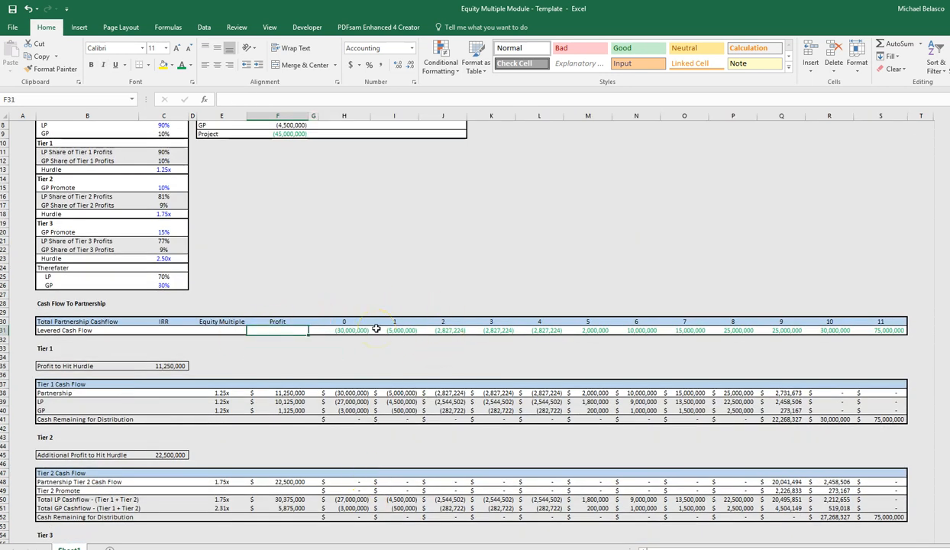
type("=SUM(")
key("Right")
key("Right")
key("ctrl+shift+Right")
key("Return")
key("Up")
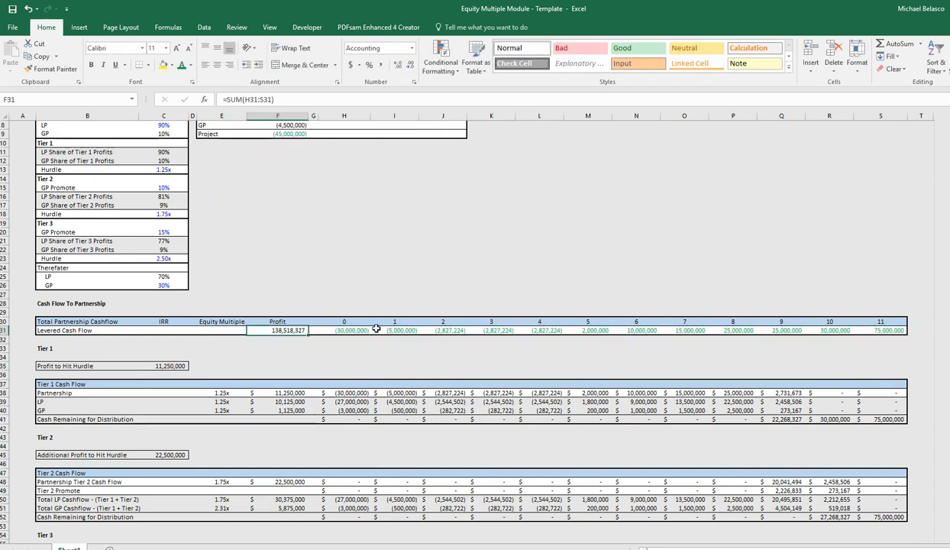
key("Left")
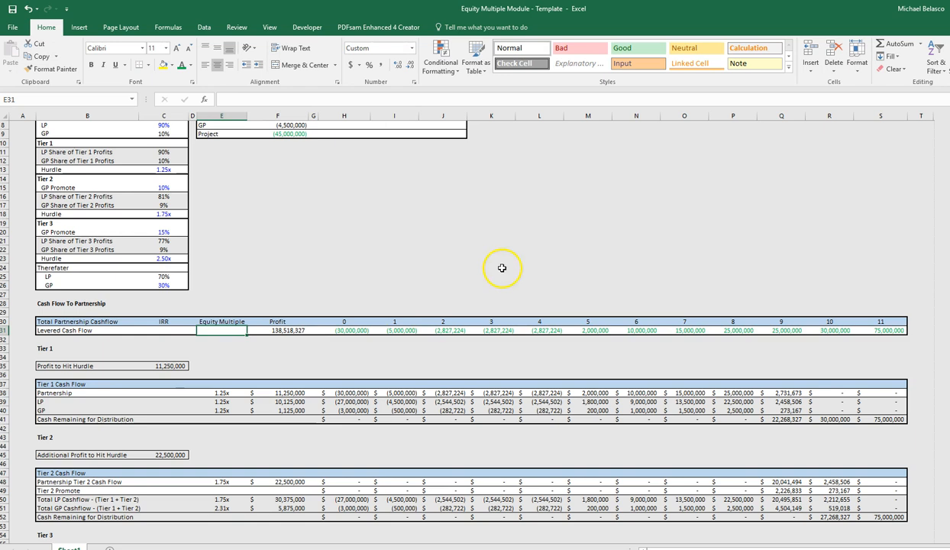
Add the error check in M6 with the formula =IF(F31=F77,"ok","error")
scroll(511, 265, "up", 3)
left_click(580, 169)
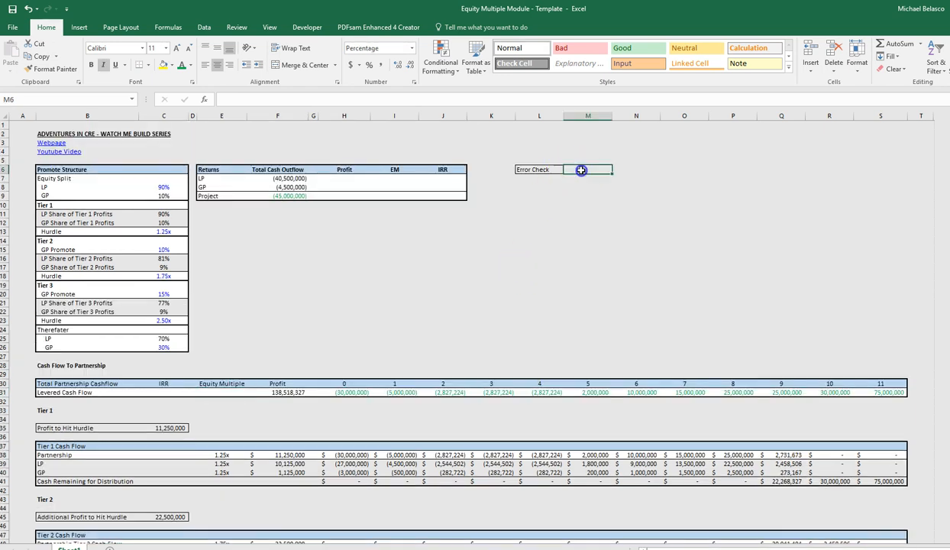
type("=")
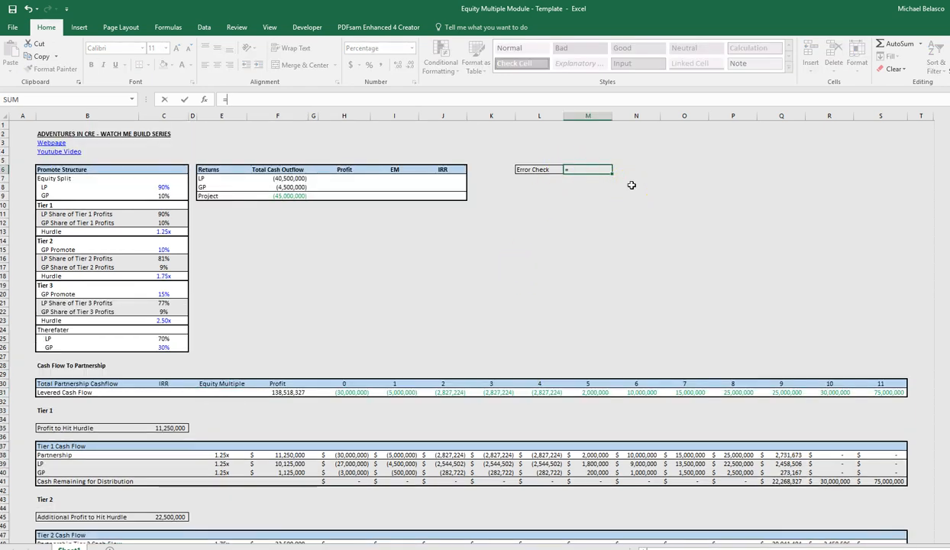
type("IF(")
key("ctrl+Down")
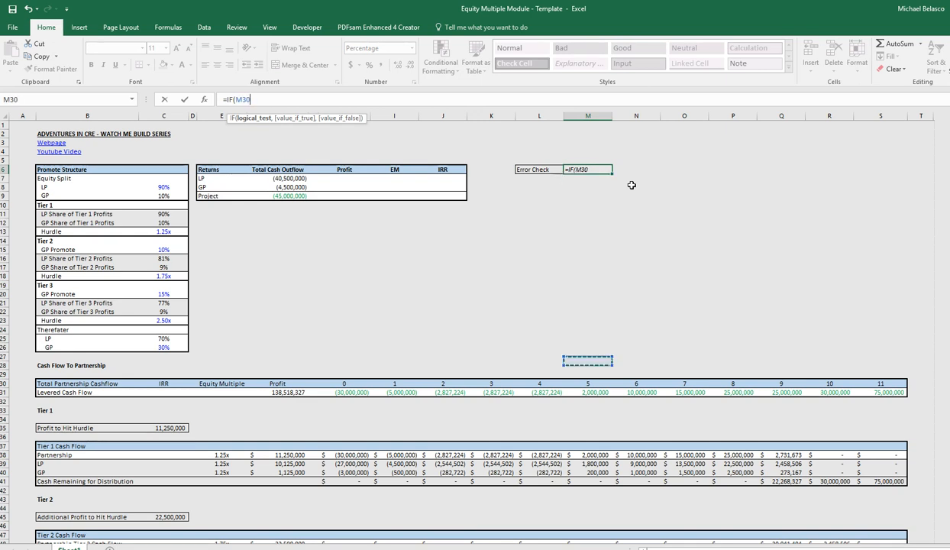
key("Down")
key("ctrl+Left")
key("Left")
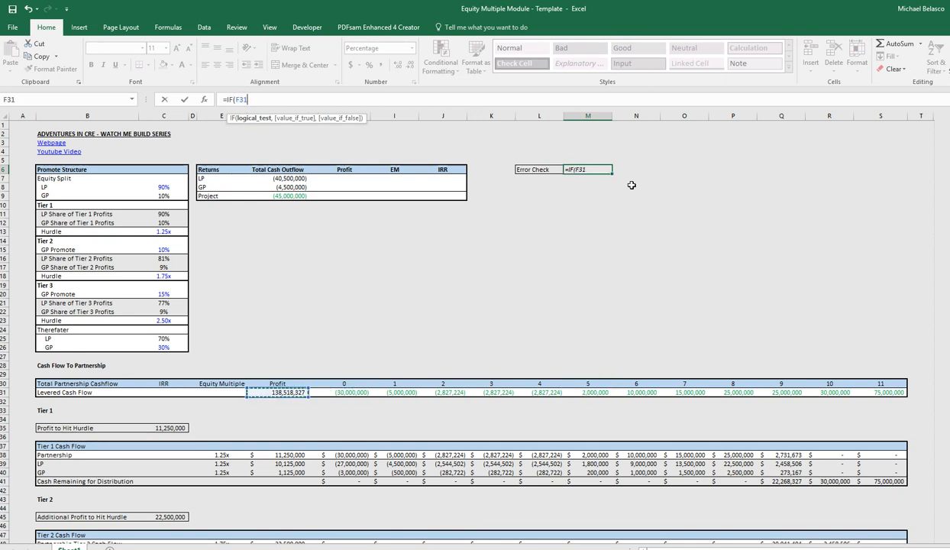
type("=")
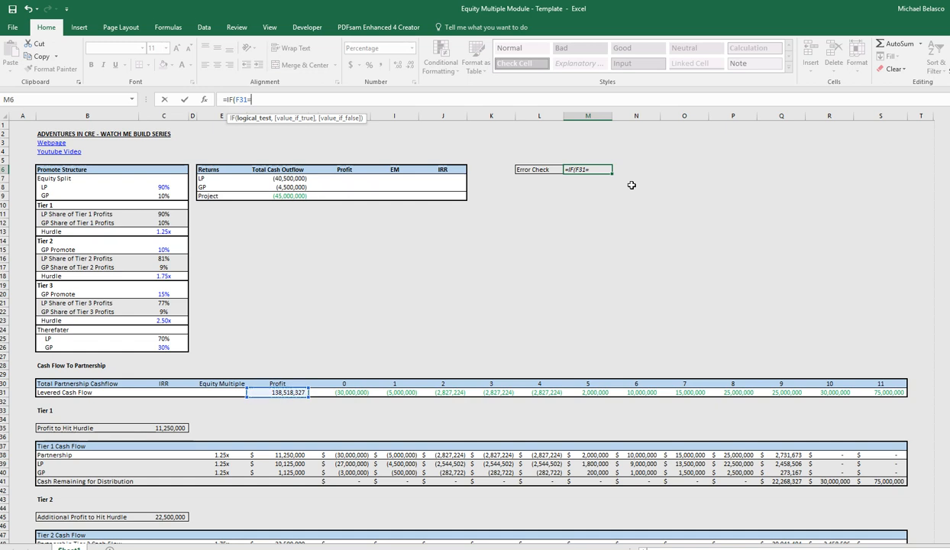
key("Down")
key("Down")
key("ctrl+Down")
key("ctrl+Down")
key("ctrl+Down")
key("ctrl+Down")
key("ctrl+Down")
key("ctrl+Down")
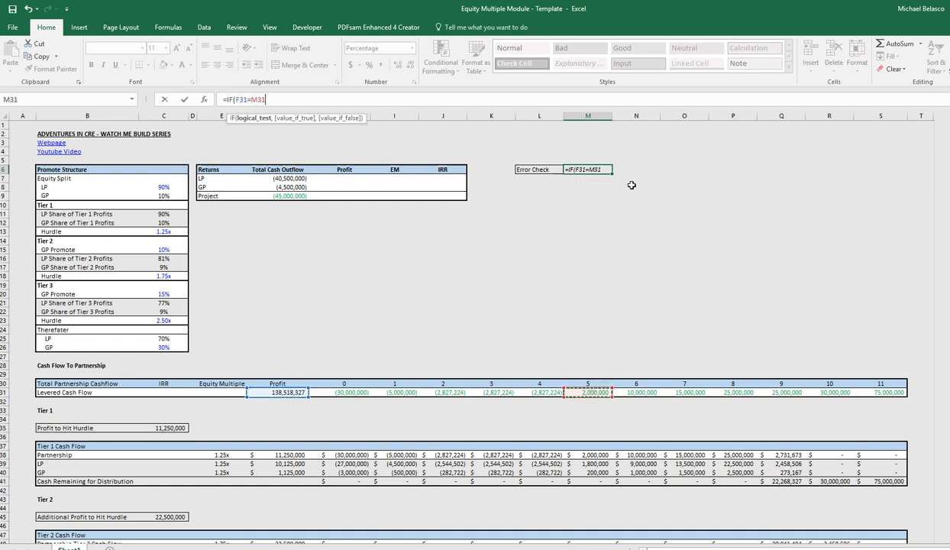
key("Down")
key("Left")
key("Down")
key("ctrl+Down")
key("ctrl+Down")
key("ctrl+Down")
key("ctrl+Down")
key("ctrl+Down")
key("ctrl+Down")
key("ctrl+Down")
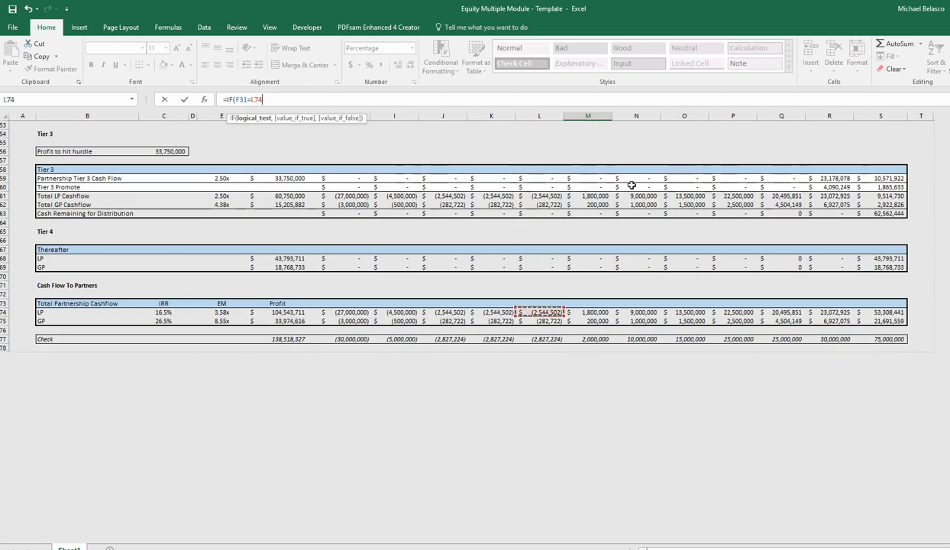
key("Left")
key("Left")
key("Left")
key("Left")
key("Left")
key("Left")
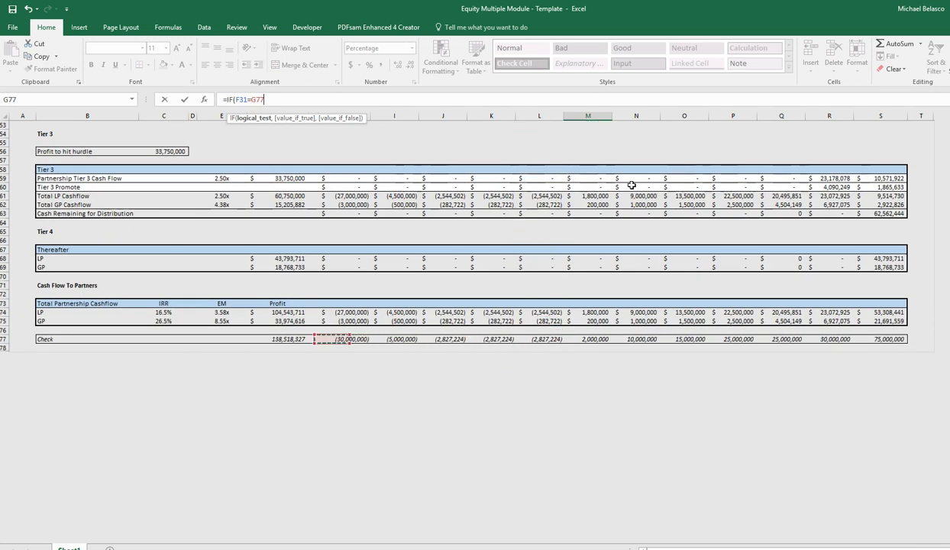
type(",")
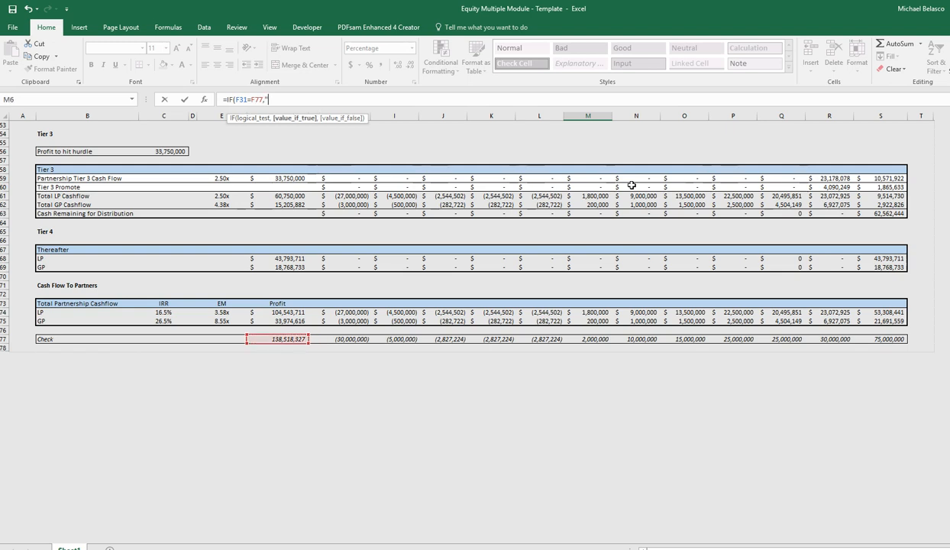
type("\"ok\",")
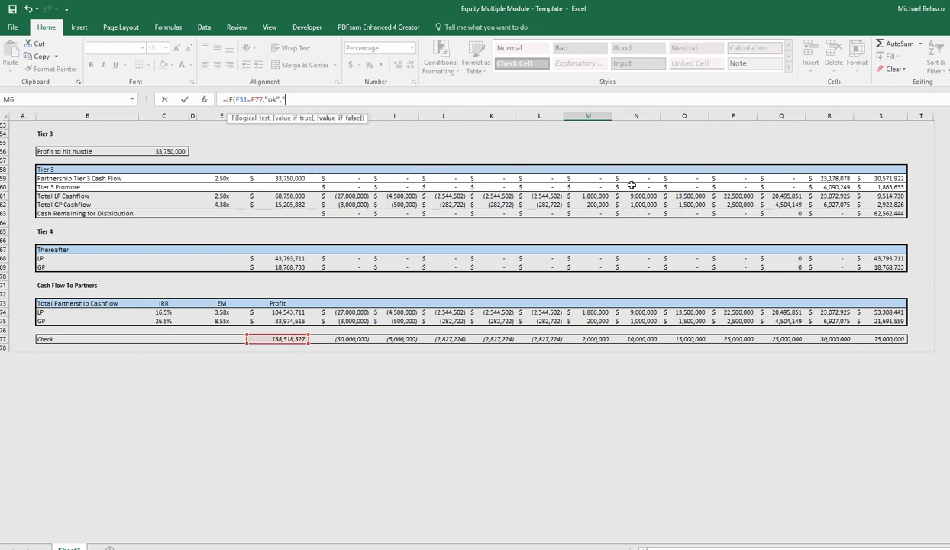
type("\"error\")")
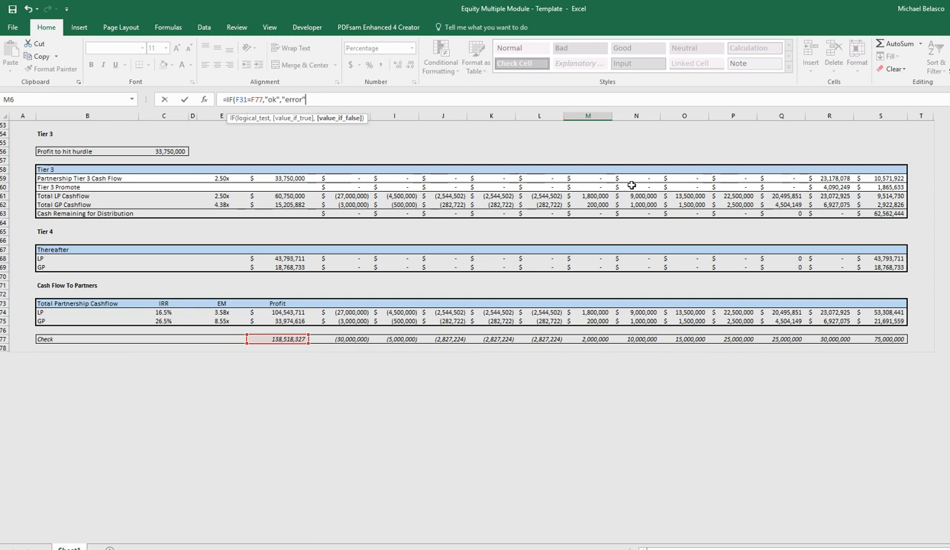
key("Return")
key("Up")
key("Up")
key("Up")
key("Up")
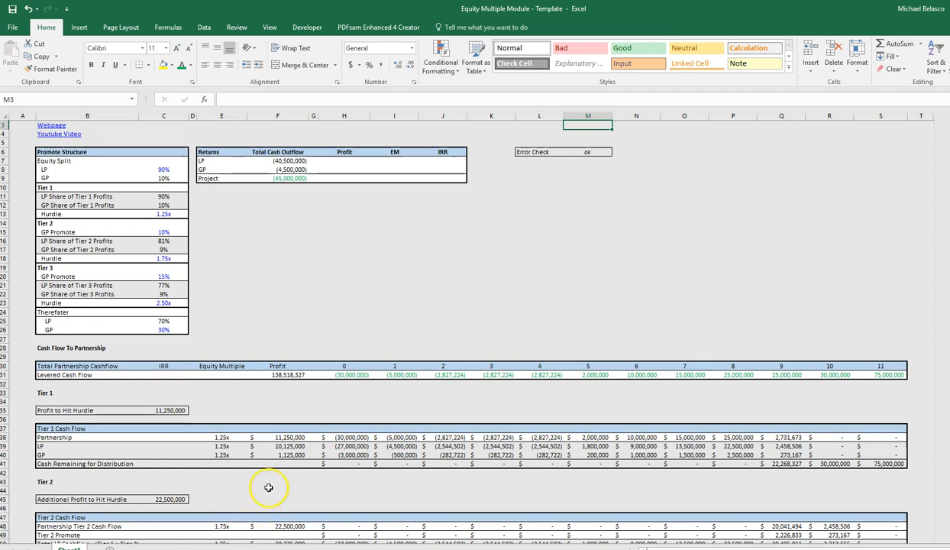
key("Down")
key("Down")
key("Down")
key("Down")
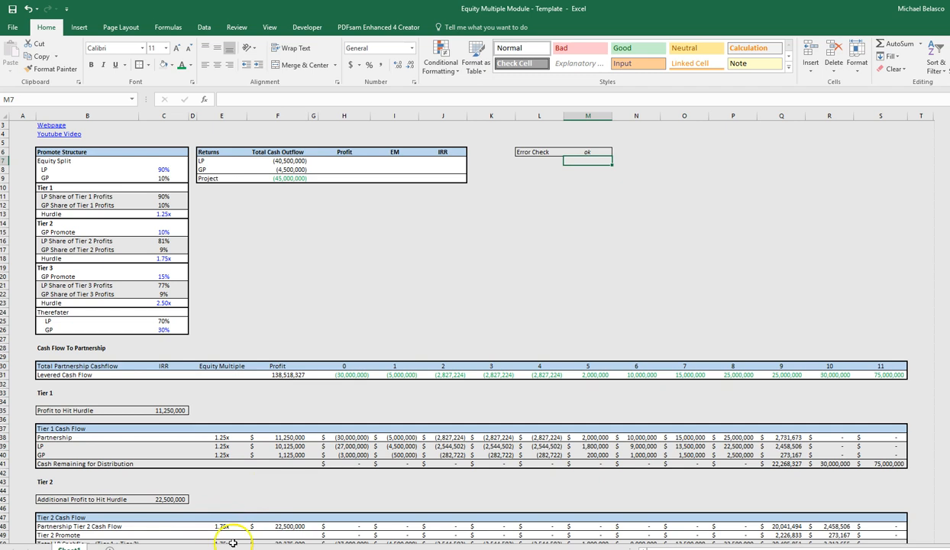
Link the LP and GP profit, EM and IRR in the Returns table to the Cash Flow To Partners section, using =C74 for LP IRR
left_click(337, 170)
left_click(345, 158)
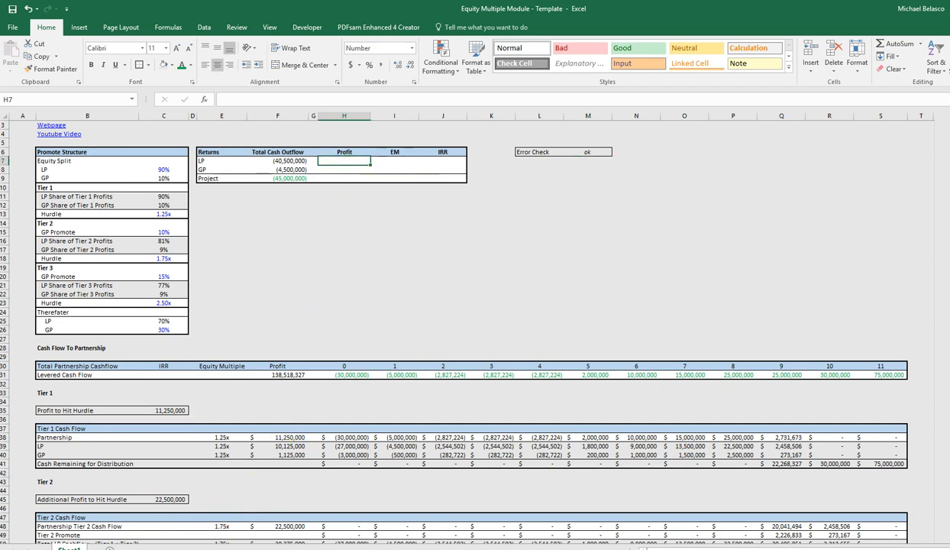
scroll(362, 261, "down", 14)
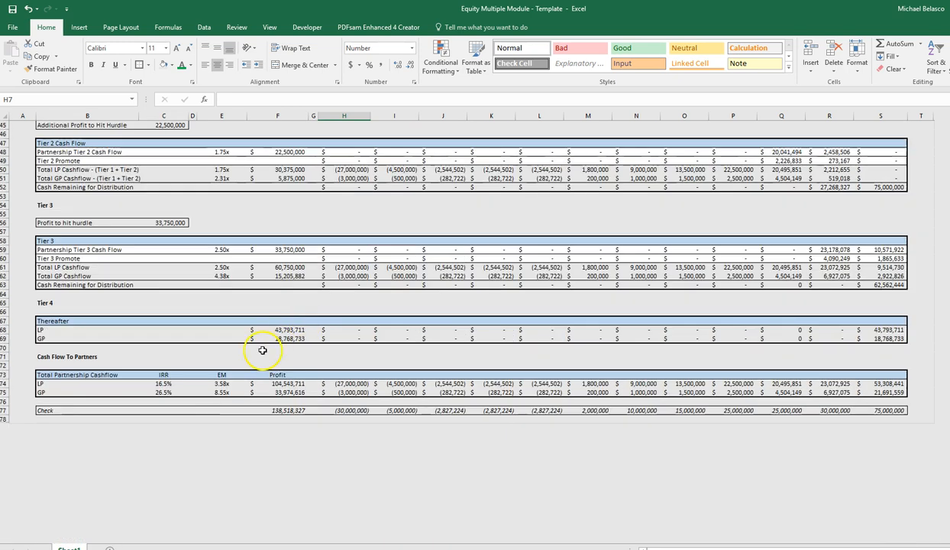
scroll(268, 367, "up", 15)
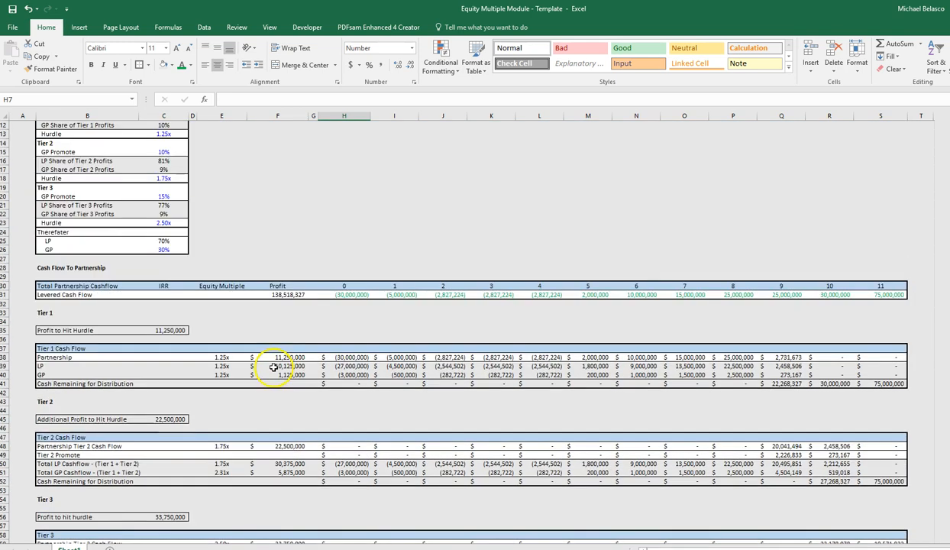
left_click(391, 177)
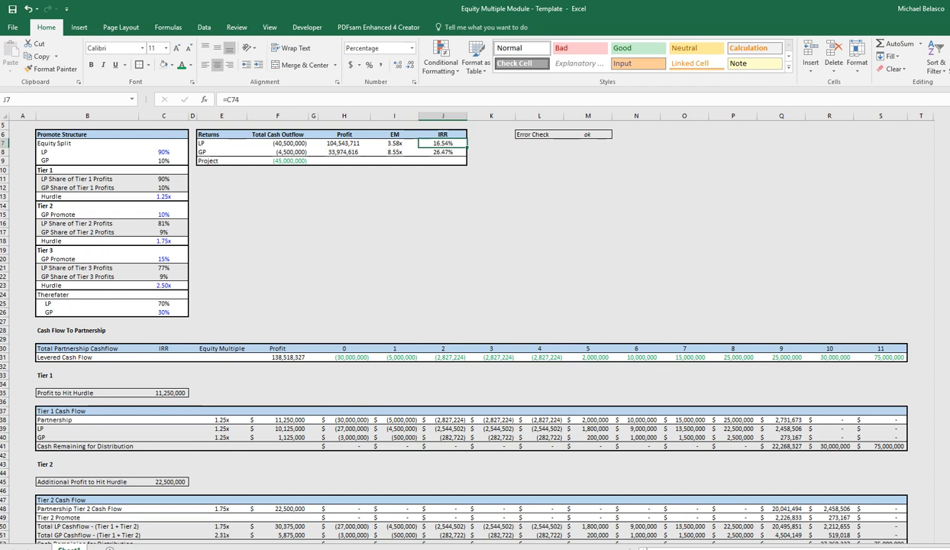
key("F2")
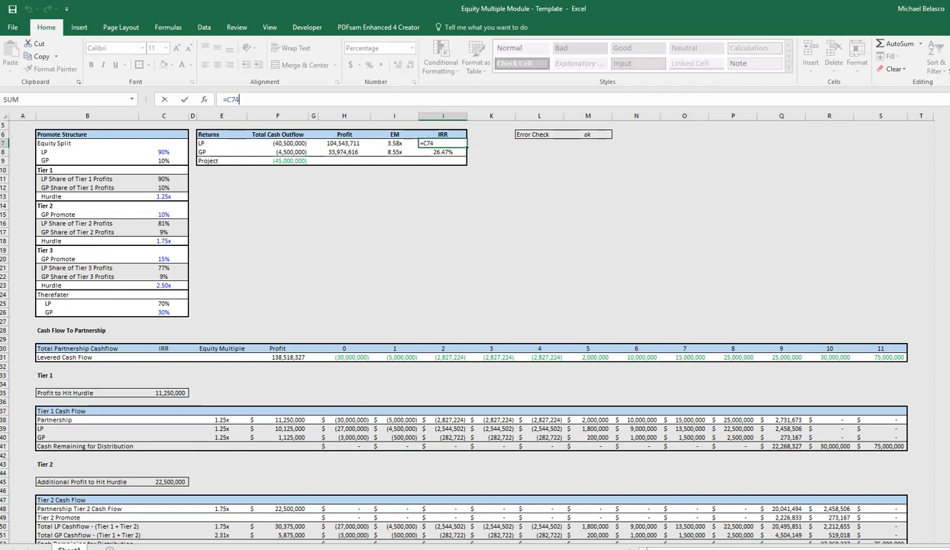
key("Return")
key("Left")
key("Left")
key("Right")
key("F2")
key("Return")
Link the Project profit in H9 of the Returns table to the partnership's total profit in F31
key("Left")
key("Down")
key("Down")
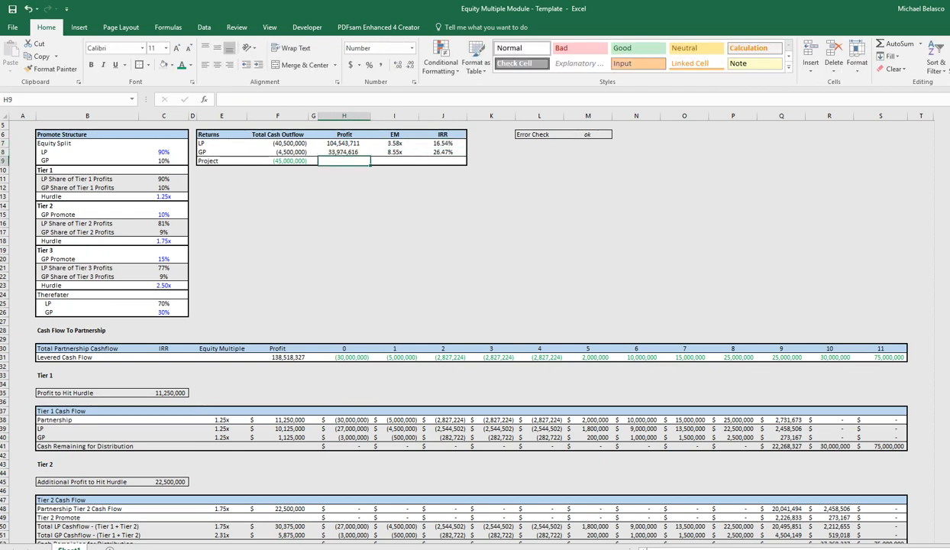
type("=")
key("ctrl+Down")
key("Down")
key("Left")
key("Left")
Calculate the partnership's equity multiple in E31 with the formula =(SUM(H31:S31)+-F9)/-F9
key("ctrl+Down")
key("Down")
key("Left")
key("Left")
key("Left")
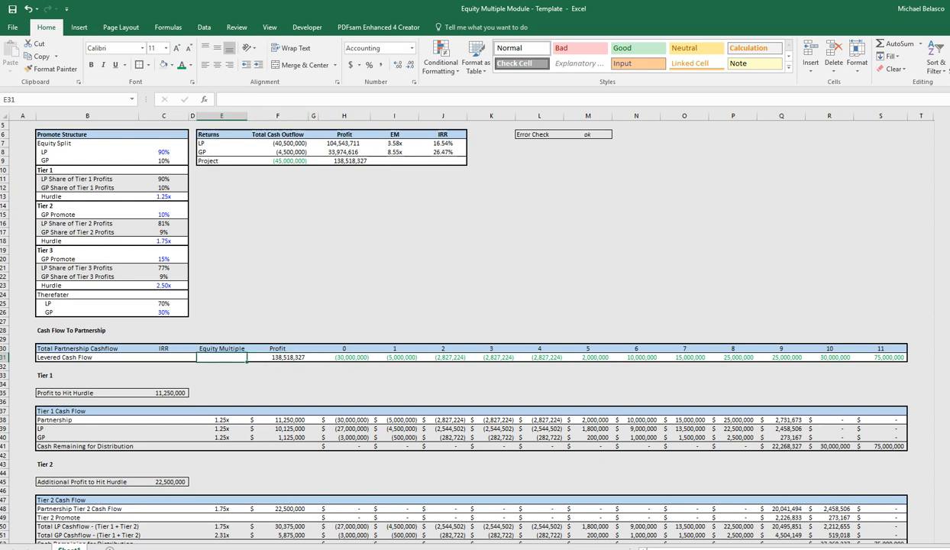
type("=(SUM(")
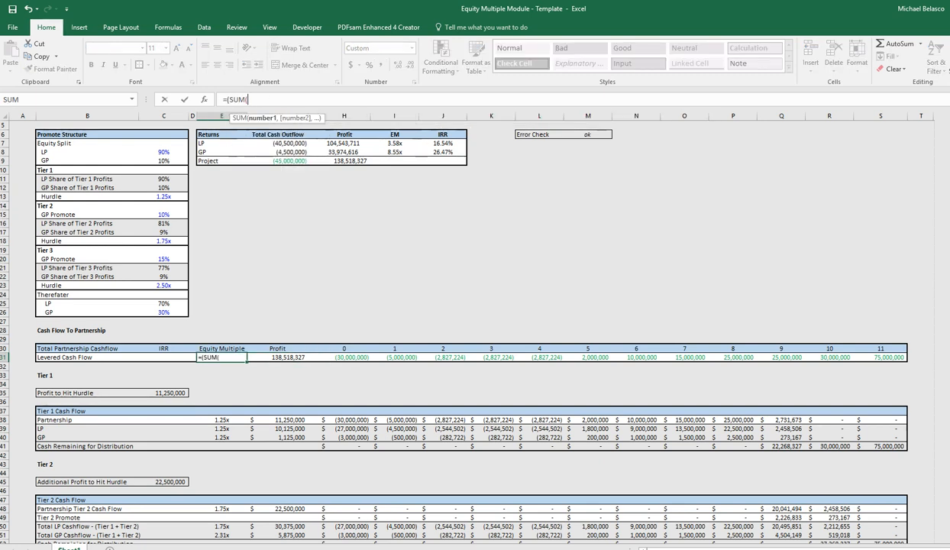
key("Right")
key("Right")
key("Right")
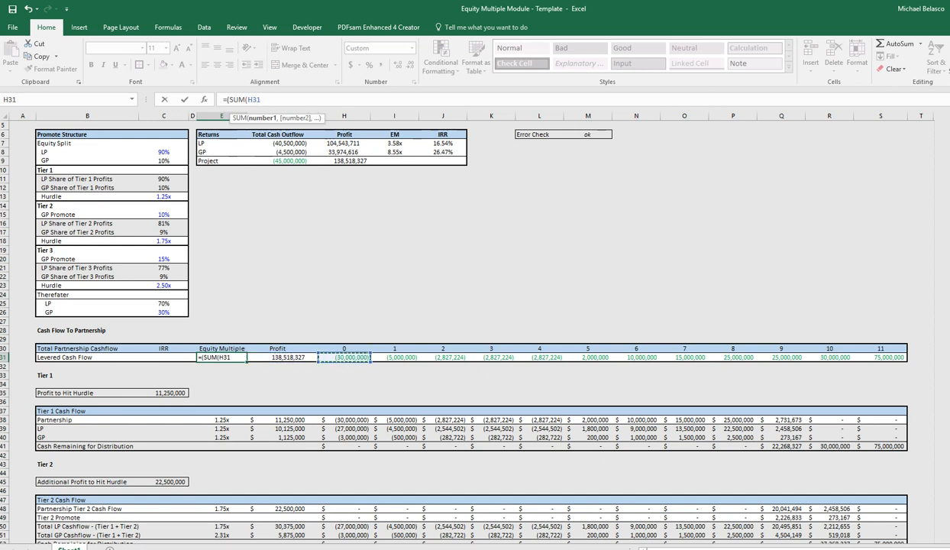
key("ctrl+shift+Right")
type(")+-")
key("Up")
key("Right")
key("ctrl+Up")
type(")/")
key("Right")
key("Up")
key("ctrl+Up")
key("F2")
key("Left")
key("Left")
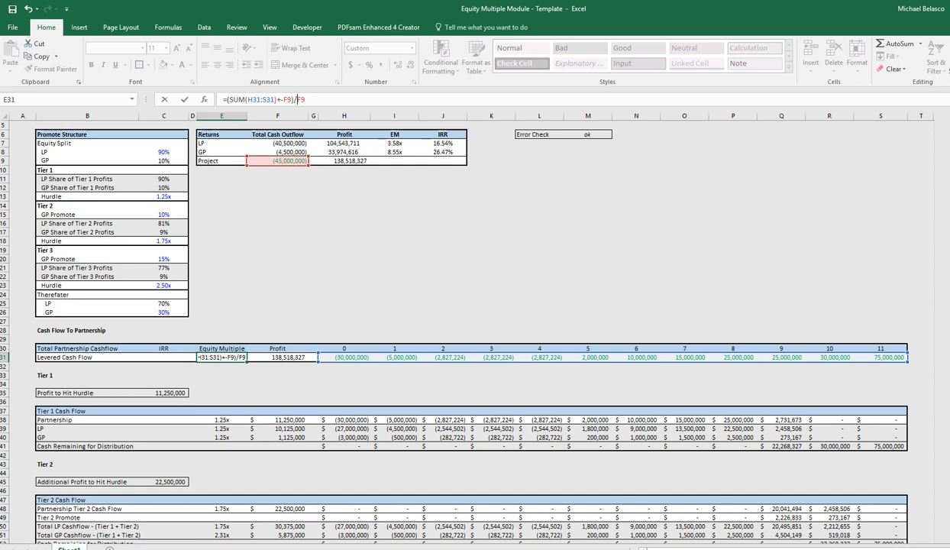
type("-")
key("Return")
Calculate the partnership's levered IRR in C31 with an IRR formula over the cash flows H31:S31
key("Up")
key("Left")
key("Left")
type("=")
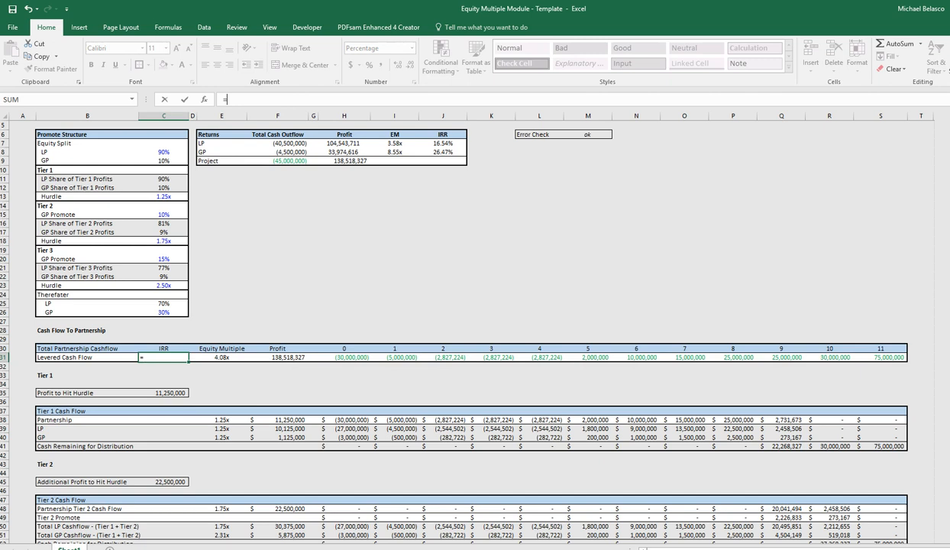
type("IRR(")
key("Right")
key("Right")
key("Right")
key("Right")
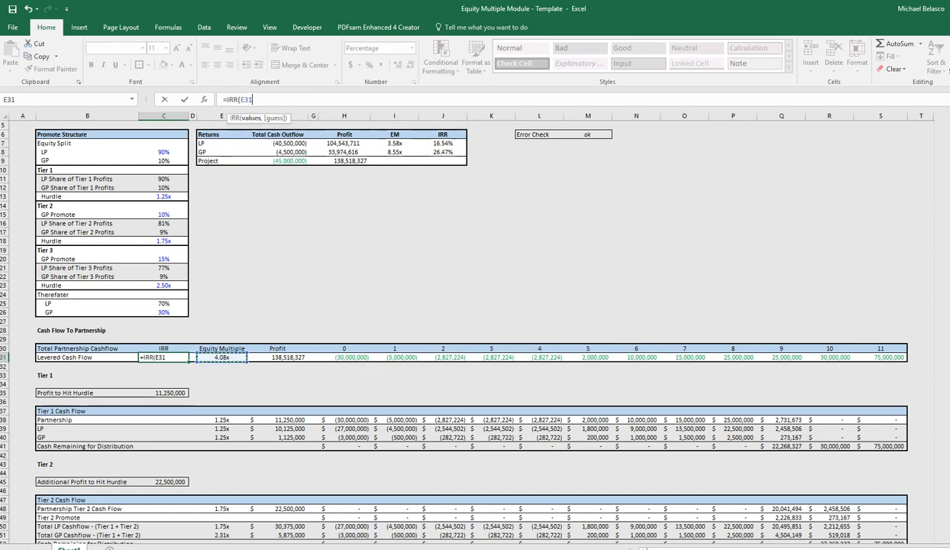
key("ctrl+shift+Right")
key("Return")
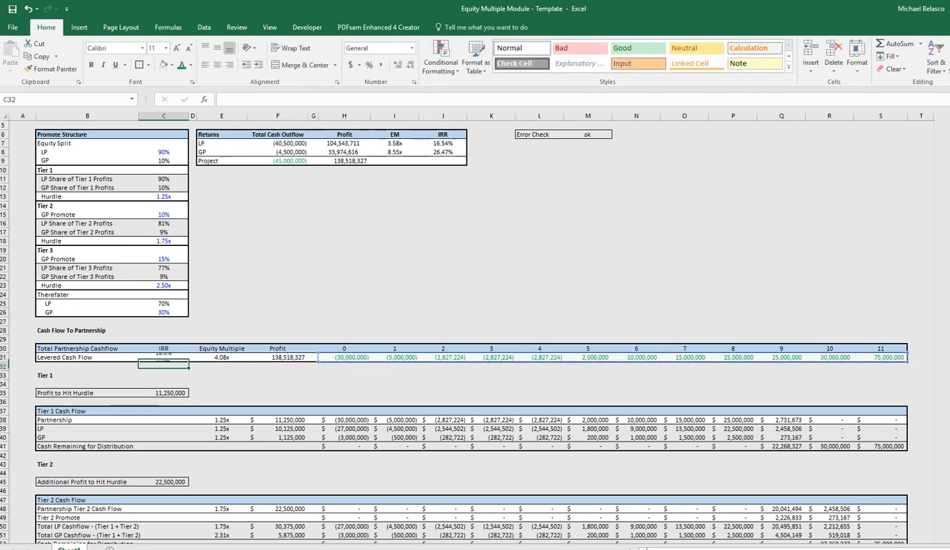
Link the Project EM in I9 of the Returns table to the partnership equity multiple in E31
key("Up")
key("Up")
key("Right")
key("Right")
key("Right")
key("Right")
key("Right")
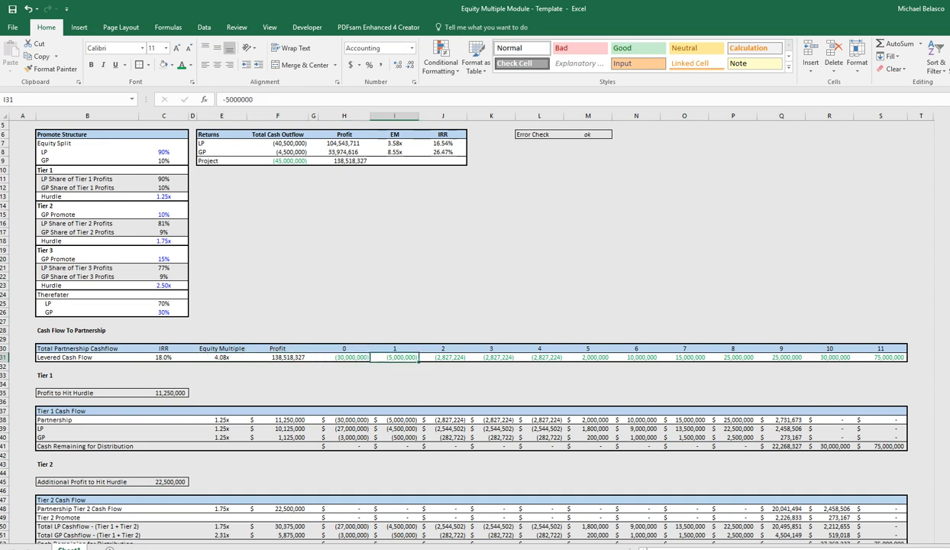
key("ctrl+Up")
key("Down")
type("=")
key("ctrl+Down")
key("Down")
key("Left")
key("Left")
key("Left")
key("Left")
key("Left")
key("Left")
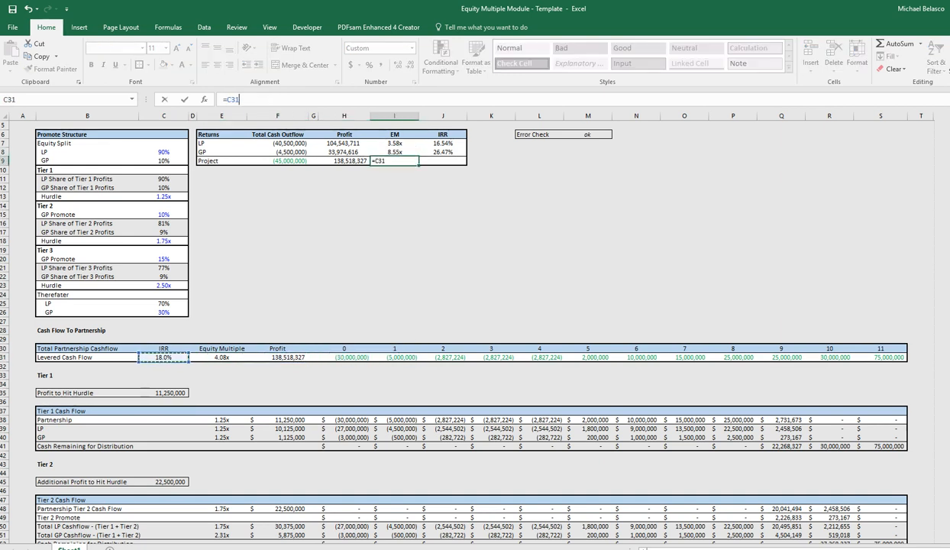
key("Right")
key("Right")
key("Tab")
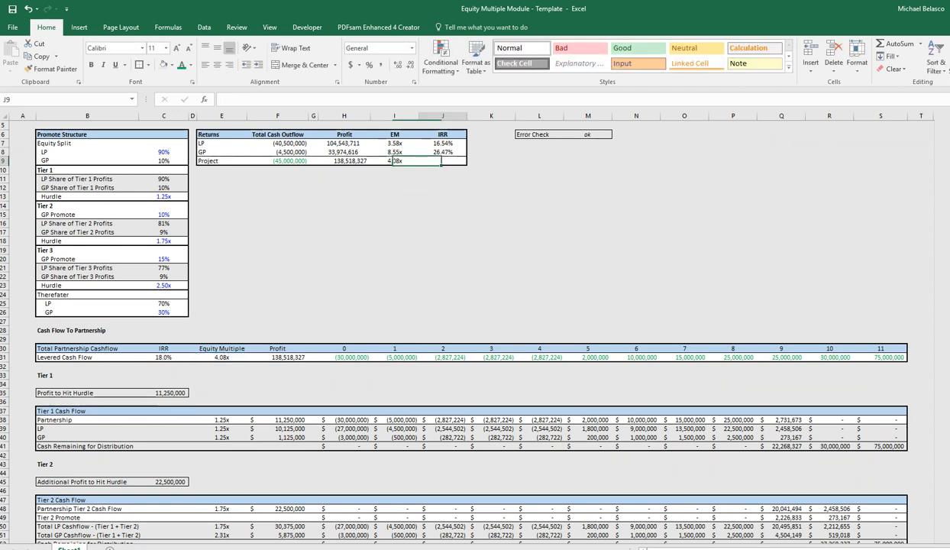
Link the Project IRR in J9 of the Returns table to the partnership IRR in C31
type("=")
key("ctrl+Down")
key("Down")
key("Left")
key("Left")
key("Left")
key("Left")
key("Left")
key("Left")
key("Left")
key("Return")
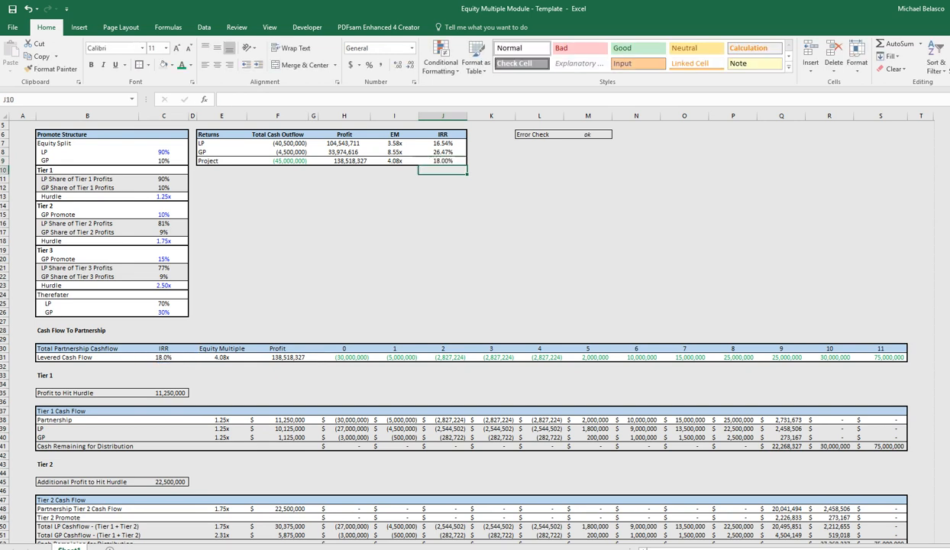
key("Up")
key("Up")
key("Up")
key("Up")
key("Up")
key("Up")
key("Up")
key("Up")
key("Up")
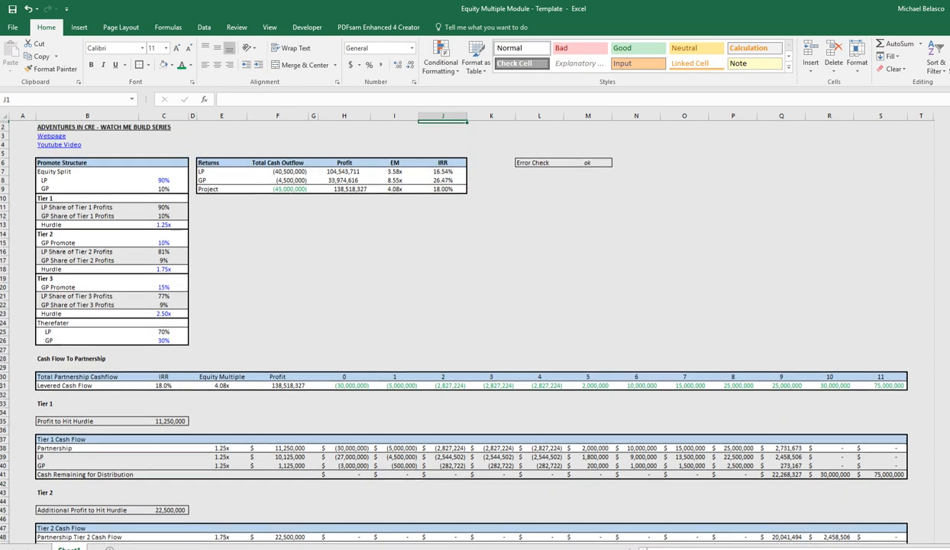